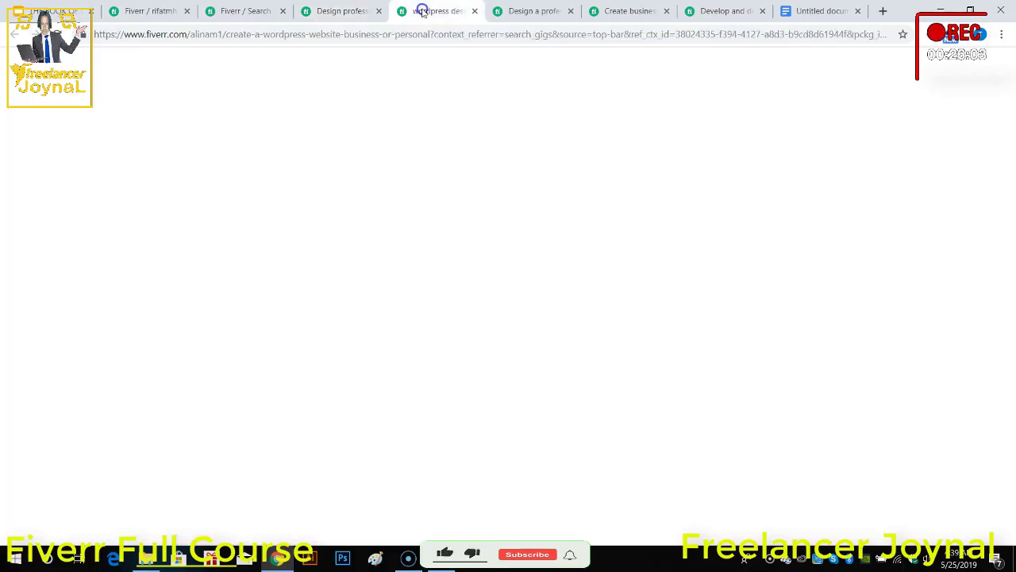
Step: Review the packages and descriptions of the business-or-personal WordPress gig and the professional WordPress website-or-blog gig
{"action": "scroll", "coordinate": [253, 301], "scroll_direction": "down", "scroll_amount": 3}
{"action": "scroll", "coordinate": [254, 300], "scroll_direction": "down", "scroll_amount": 8}
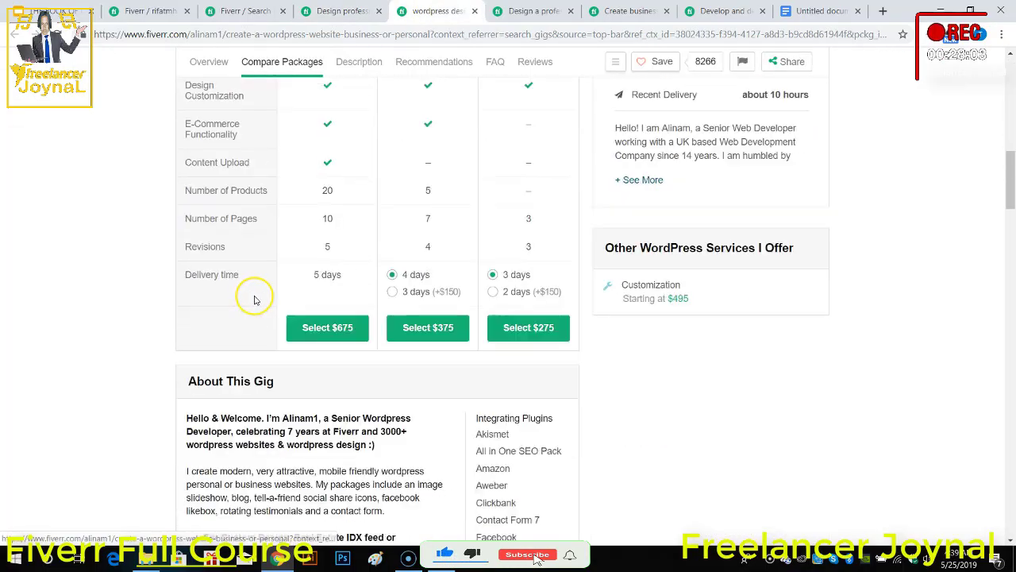
{"action": "left_click_drag", "start_coordinate": [188, 218], "coordinate": [349, 405]}
{"action": "scroll", "coordinate": [311, 362], "scroll_direction": "down", "scroll_amount": 1}
{"action": "scroll", "coordinate": [350, 405], "scroll_direction": "down", "scroll_amount": 2}
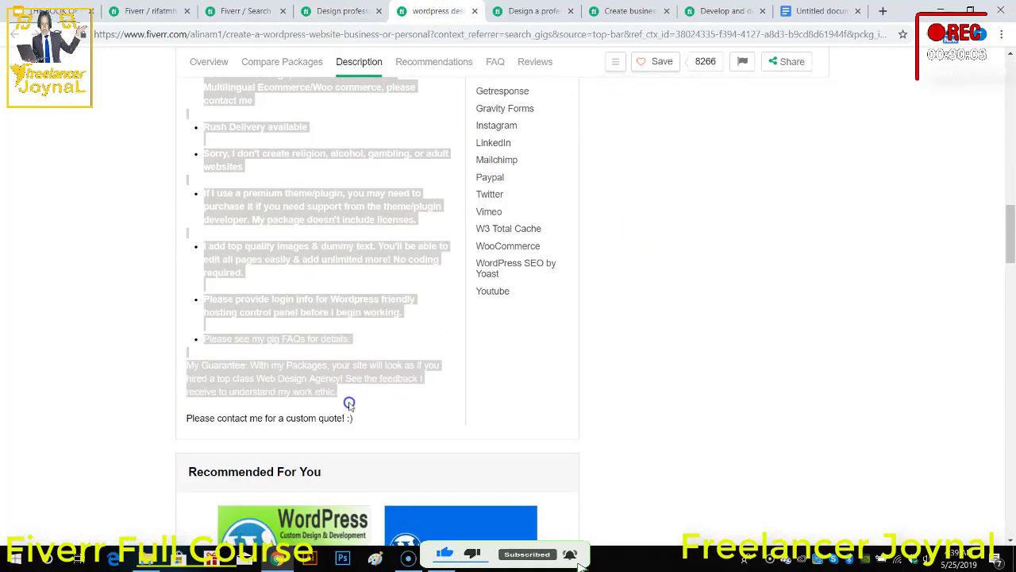
{"action": "left_click", "coordinate": [520, 11]}
{"action": "scroll", "coordinate": [238, 302], "scroll_direction": "down", "scroll_amount": 8}
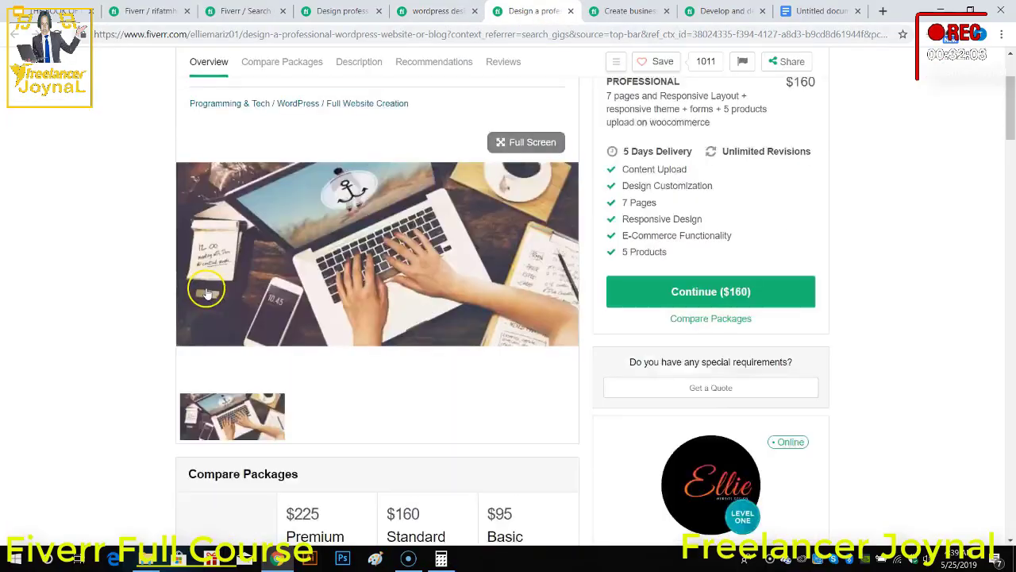
{"action": "scroll", "coordinate": [359, 274], "scroll_direction": "down", "scroll_amount": 6}
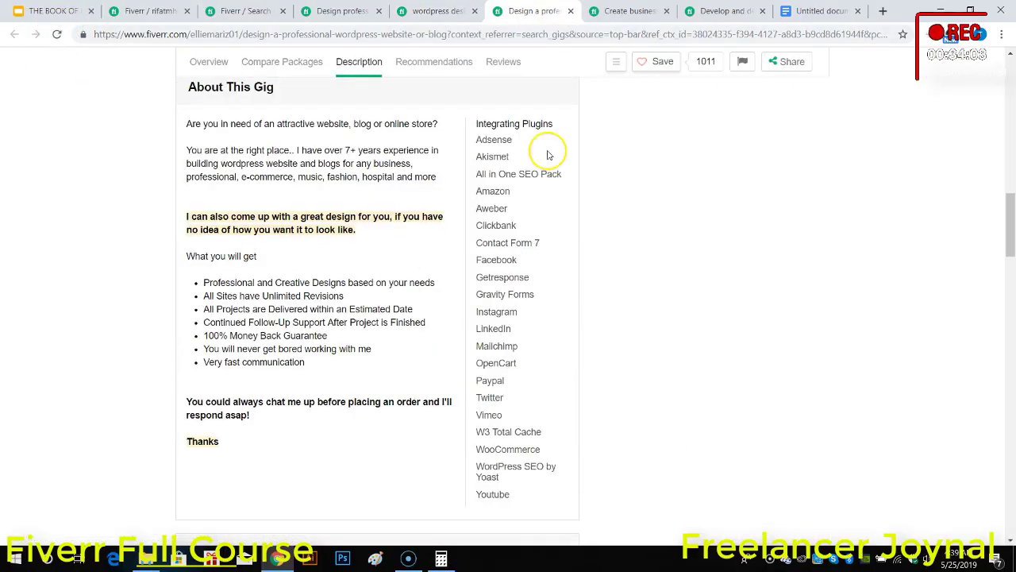
Step: Review the packages and description of the Create Business WordPress Website Design gig and open the Develop And Design Your WordPress Website gig
{"action": "left_click", "coordinate": [653, 11]}
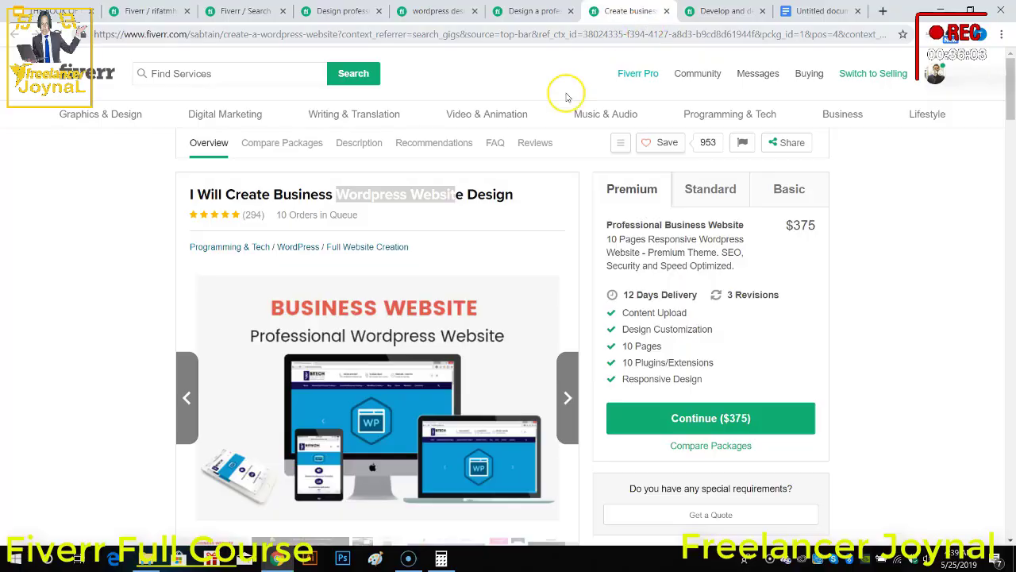
{"action": "scroll", "coordinate": [413, 361], "scroll_direction": "down", "scroll_amount": 2}
{"action": "scroll", "coordinate": [413, 361], "scroll_direction": "down", "scroll_amount": 4}
{"action": "scroll", "coordinate": [413, 361], "scroll_direction": "down", "scroll_amount": 5}
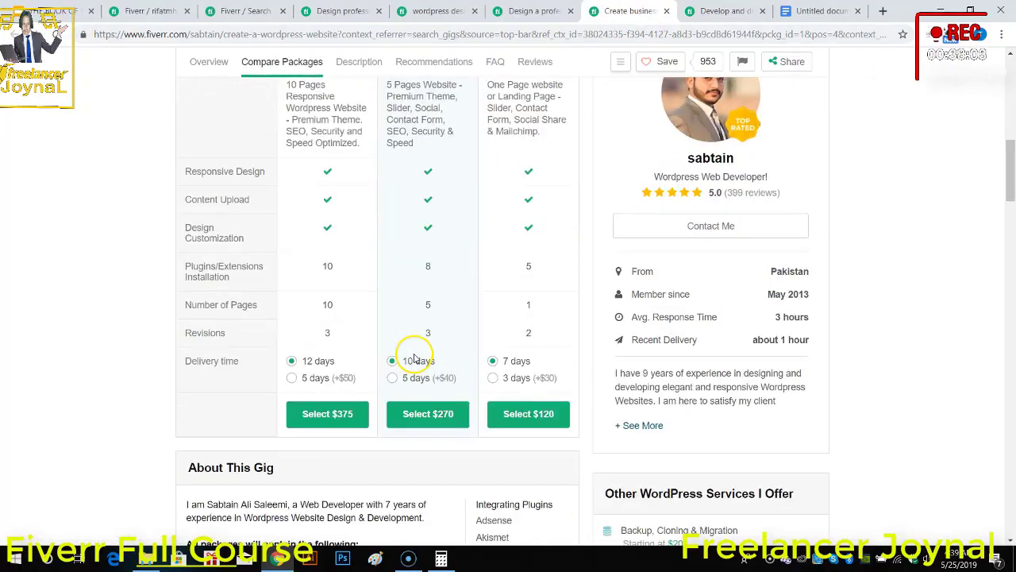
{"action": "scroll", "coordinate": [413, 368], "scroll_direction": "down", "scroll_amount": 2}
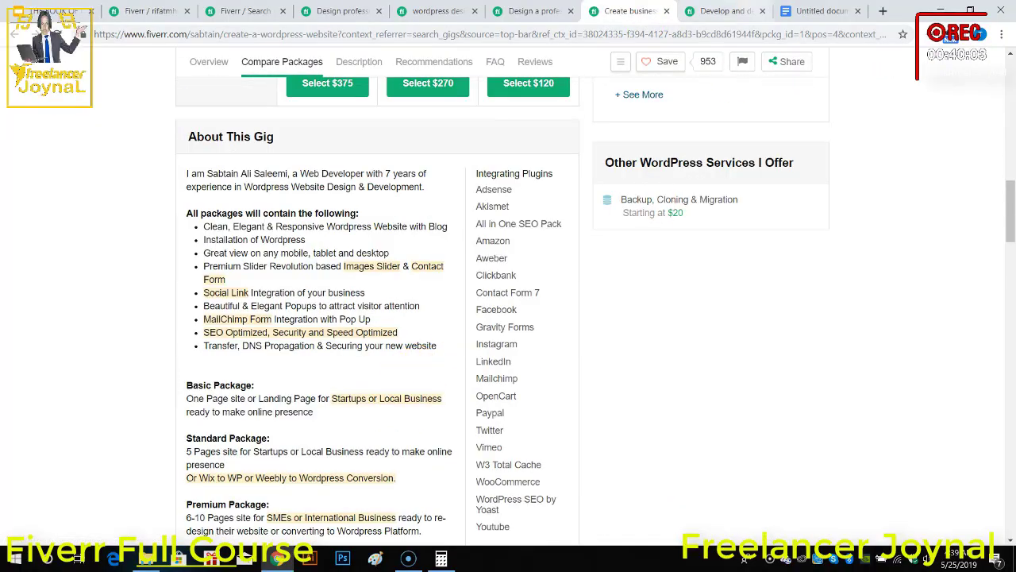
{"action": "left_click", "coordinate": [724, 11]}
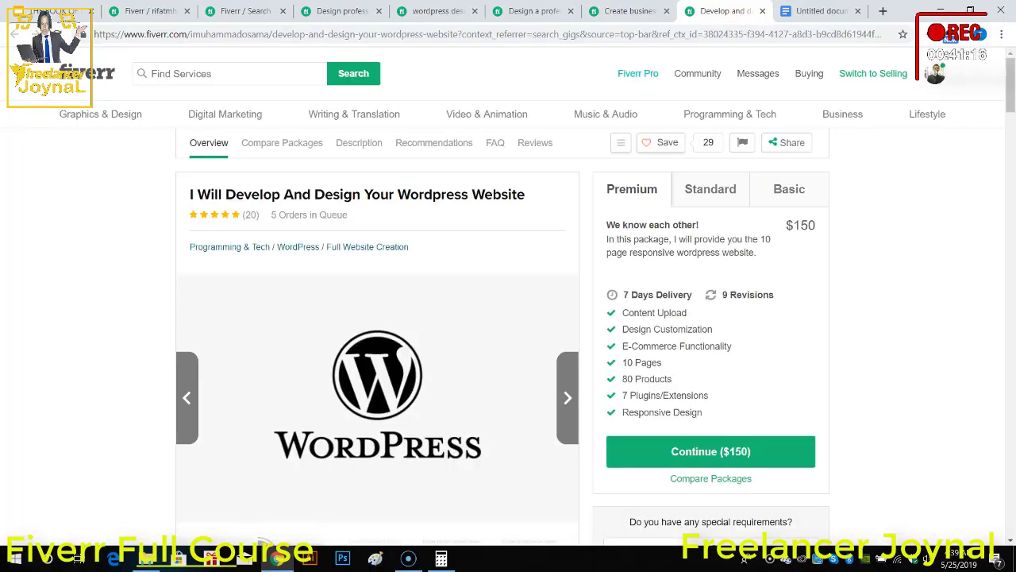
Step: Examine how the gig description with the Vision and Mission lines opens, focusing on its welcome line
{"action": "left_click", "coordinate": [353, 12]}
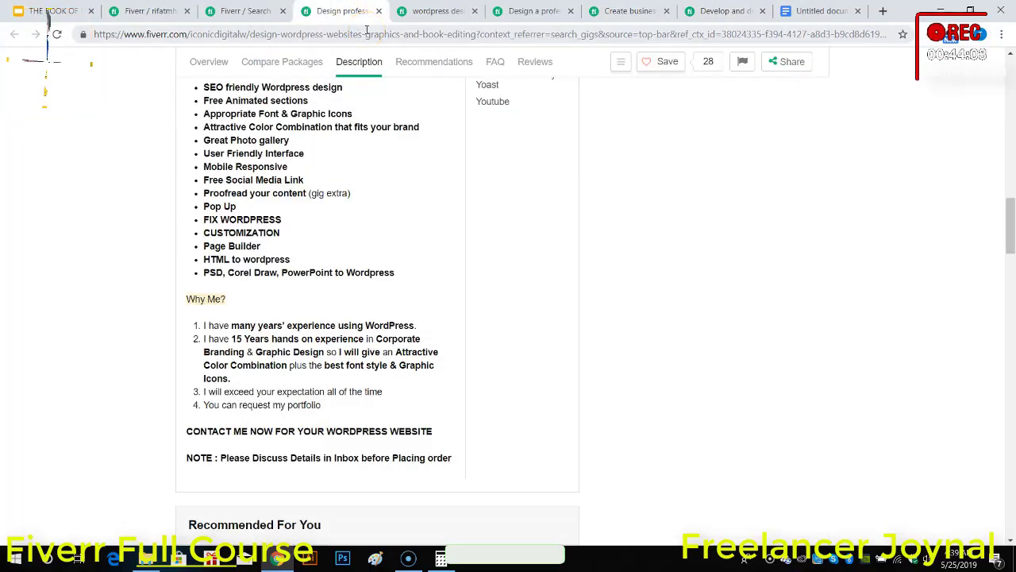
{"action": "scroll", "coordinate": [382, 203], "scroll_direction": "up", "scroll_amount": 1}
{"action": "scroll", "coordinate": [381, 203], "scroll_direction": "up", "scroll_amount": 3}
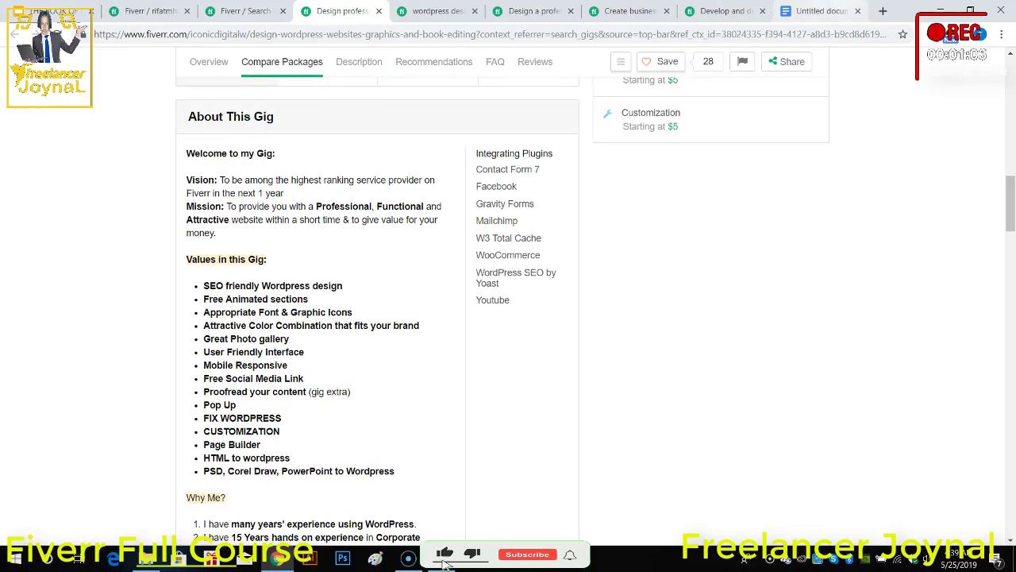
{"action": "left_click", "coordinate": [822, 11]}
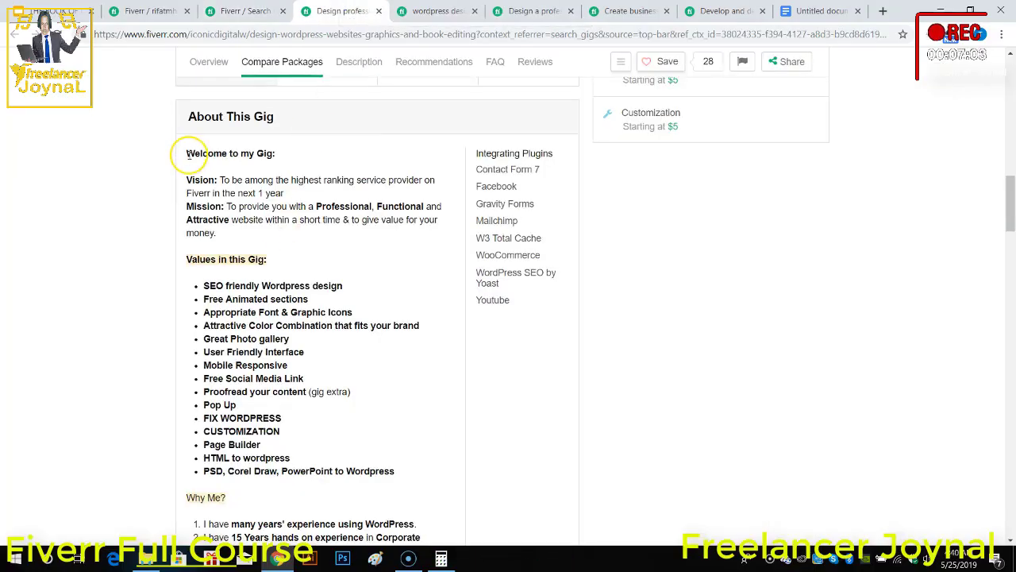
{"action": "left_click_drag", "start_coordinate": [189, 153], "coordinate": [273, 181]}
{"action": "left_click", "coordinate": [273, 181]}
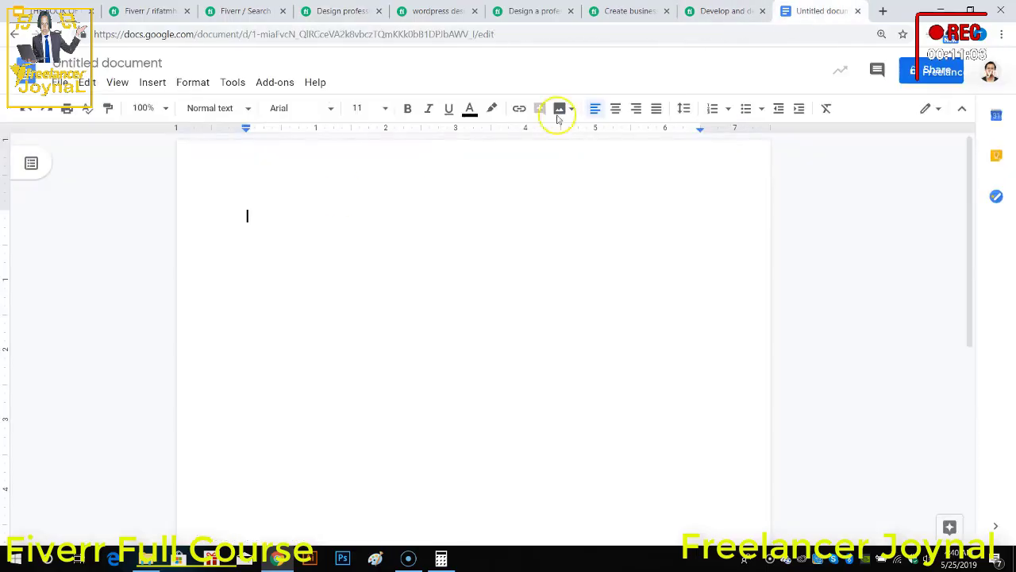
Step: Rename the untitled Google Docs document as "GIG Description" and place the text cursor in its body
{"action": "left_click", "coordinate": [106, 65]}
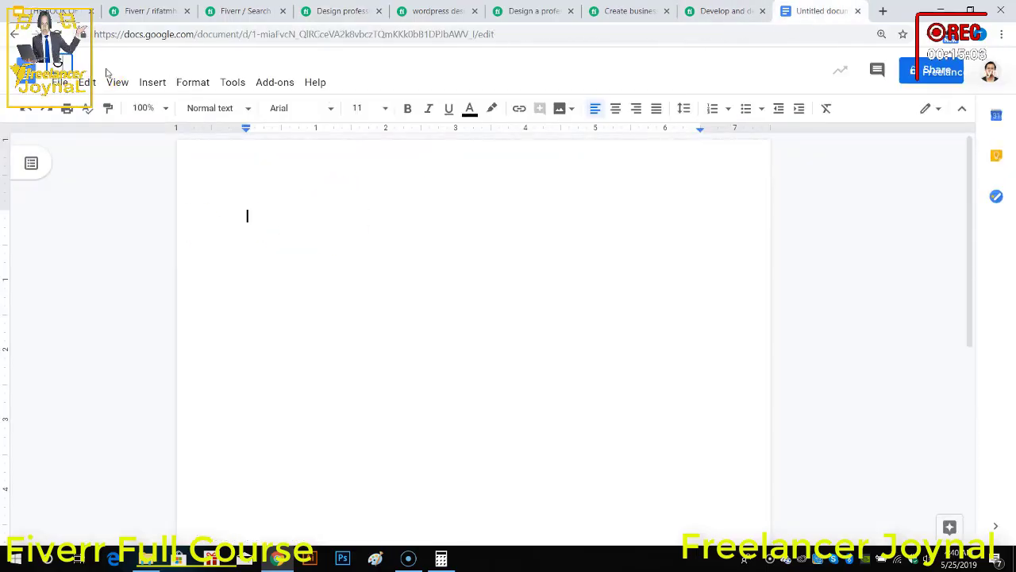
{"action": "type", "text": "GIG Des"}
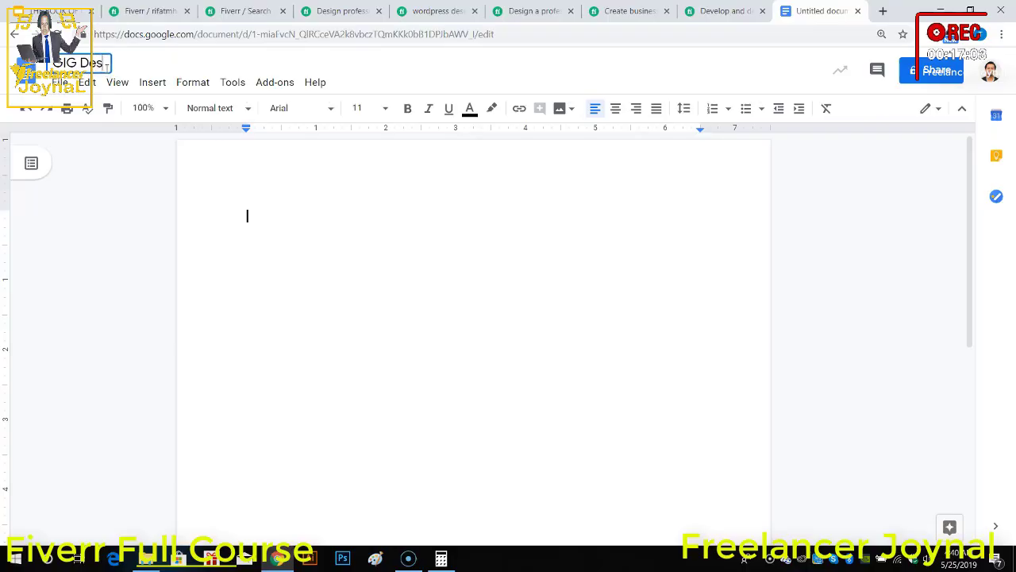
{"action": "type", "text": "cript"}
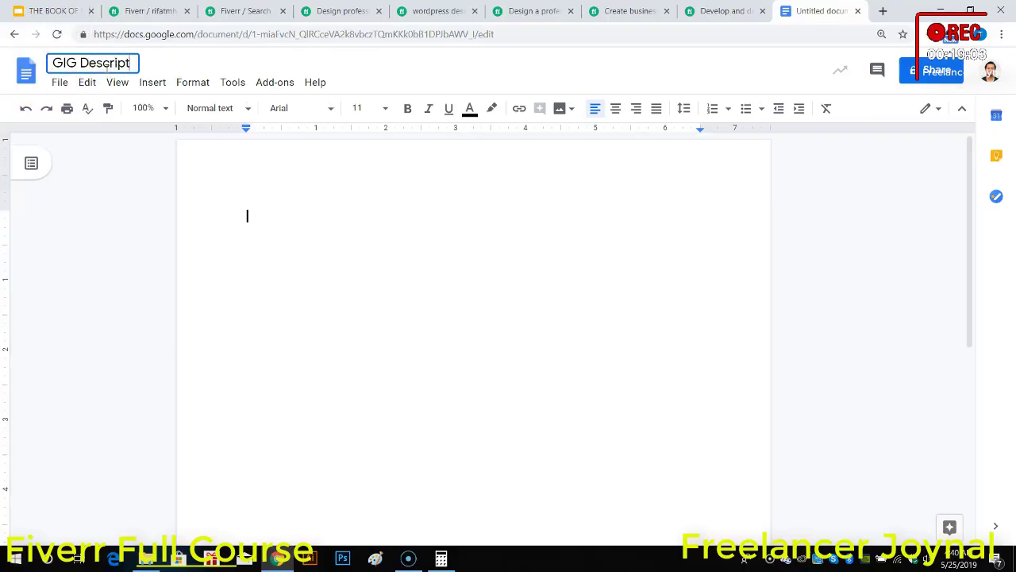
{"action": "type", "text": "ion"}
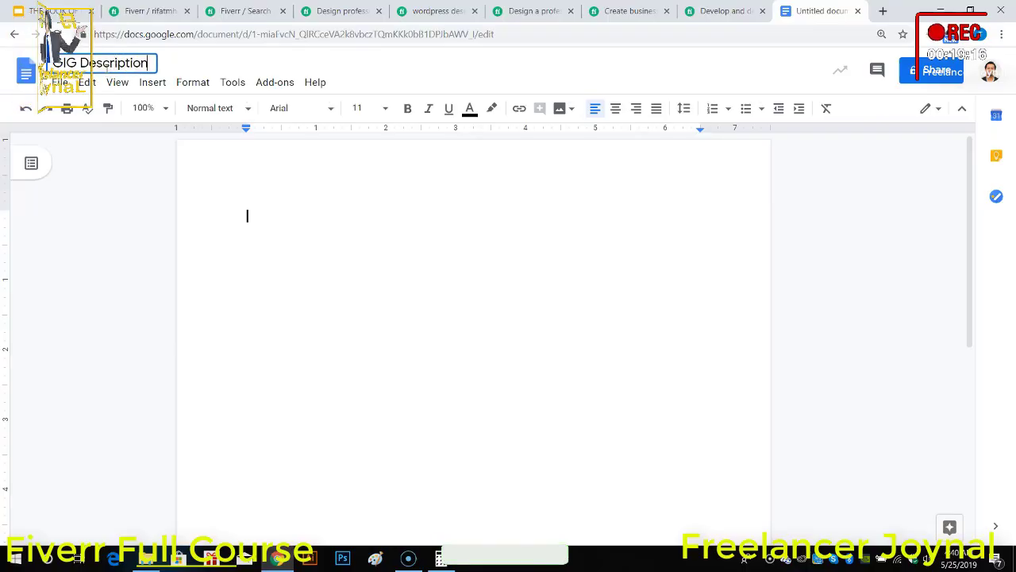
{"action": "left_click", "coordinate": [259, 205]}
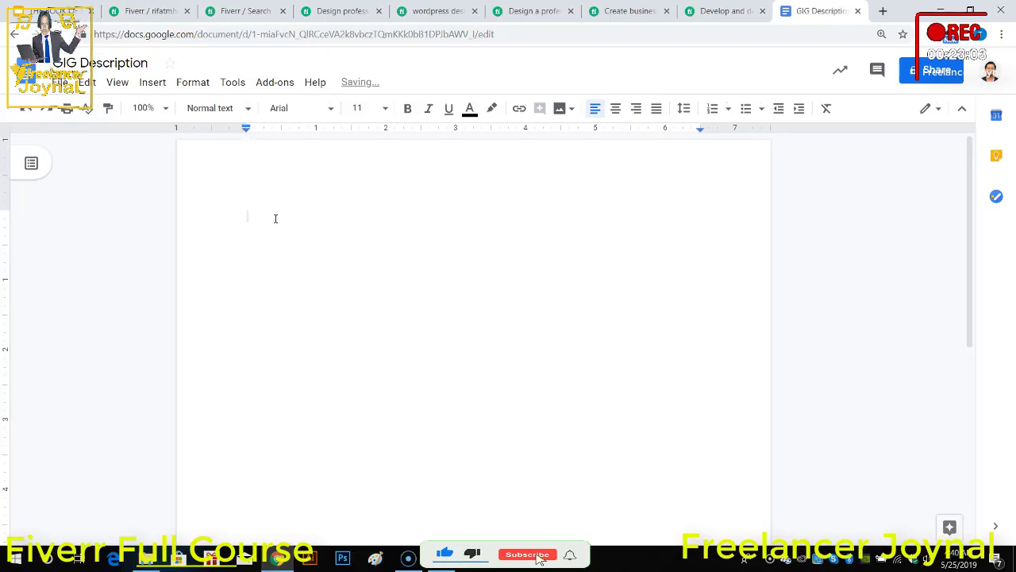
Step: Write the opening greeting "Hello! Everyone, Welcome to My GIG" in the document
{"action": "type", "text": "Hello!"}
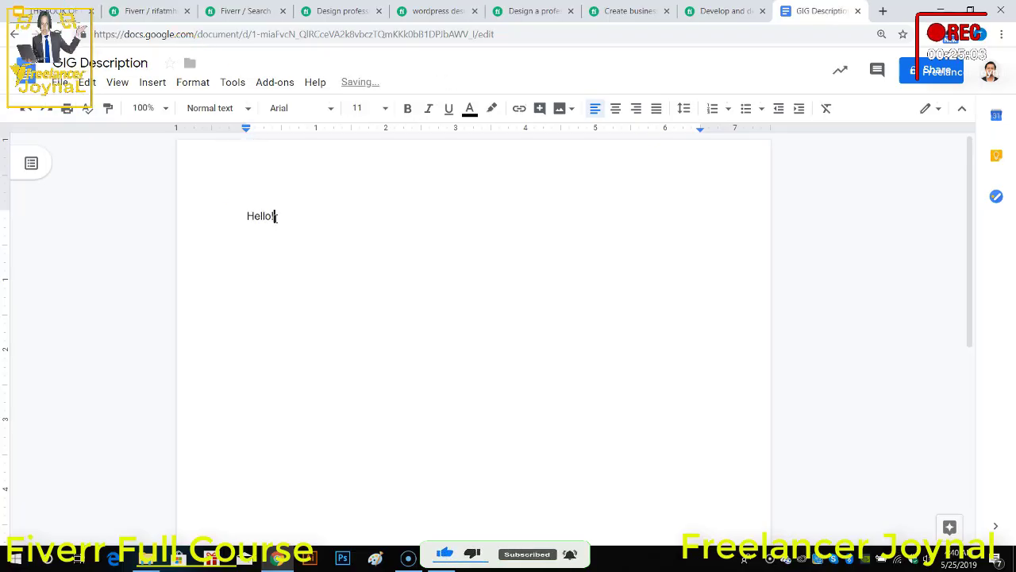
{"action": "type", "text": "Ever"}
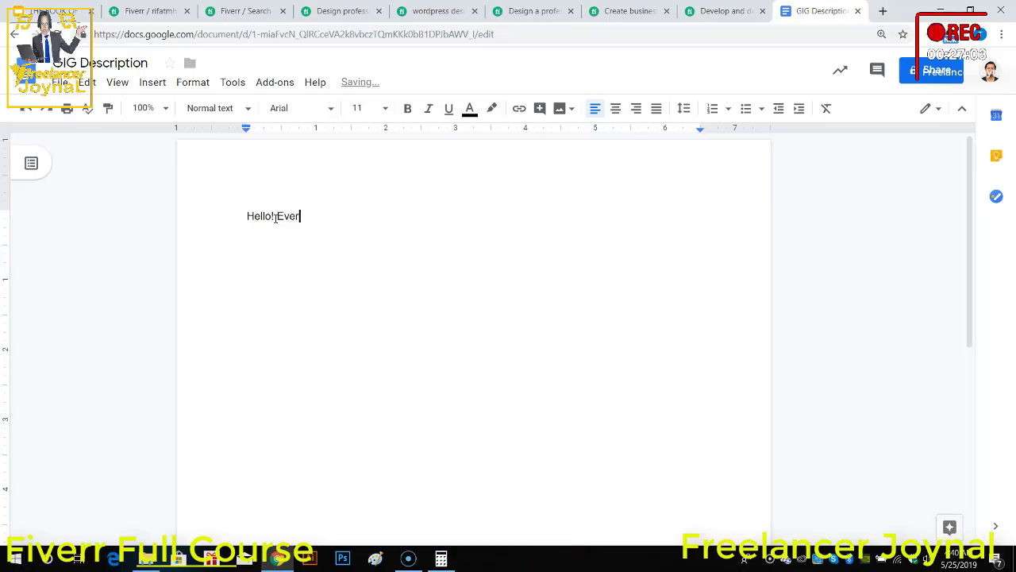
{"action": "type", "text": "yone"}
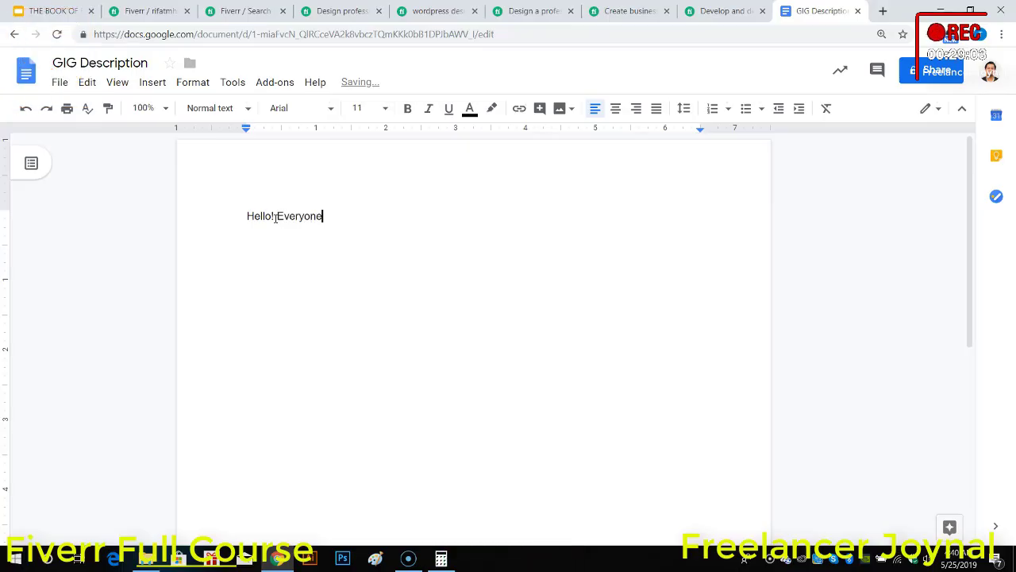
{"action": "type", "text": ", Welco"}
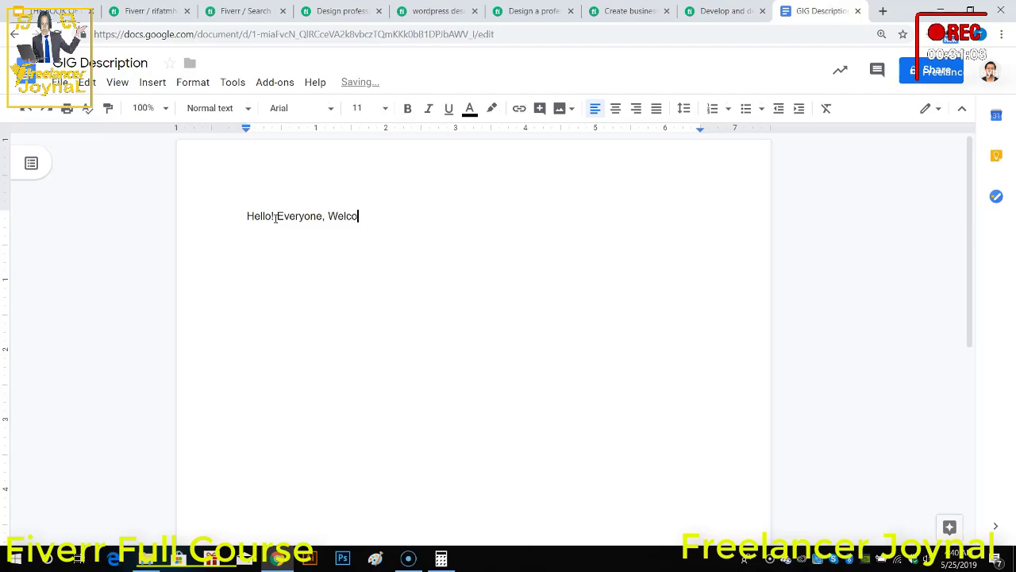
{"action": "type", "text": "me to My Gi"}
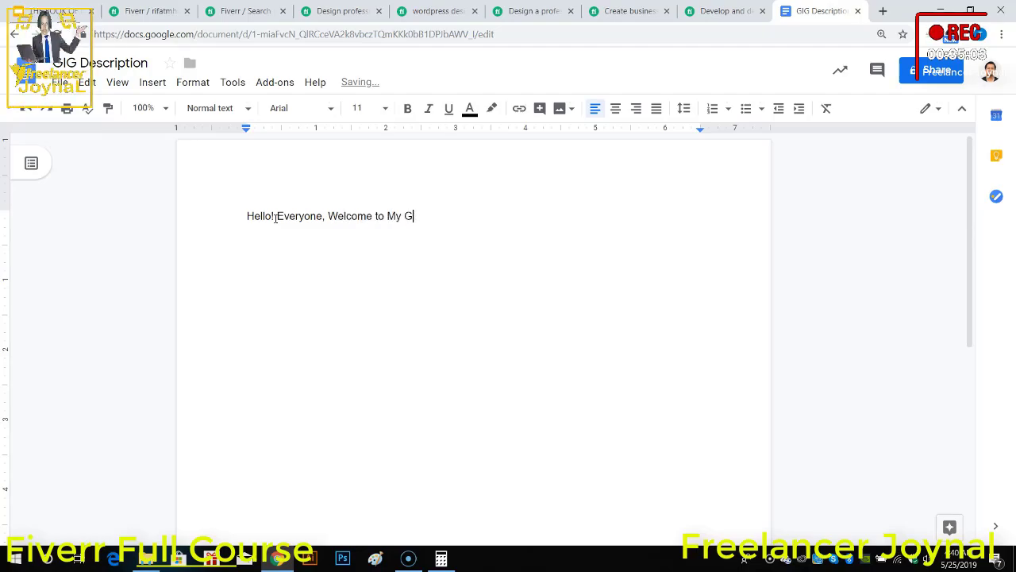
{"action": "left_click", "coordinate": [276, 217], "text": "shift"}
{"action": "key", "text": "BackSpace"}
{"action": "key", "text": "ctrl+z"}
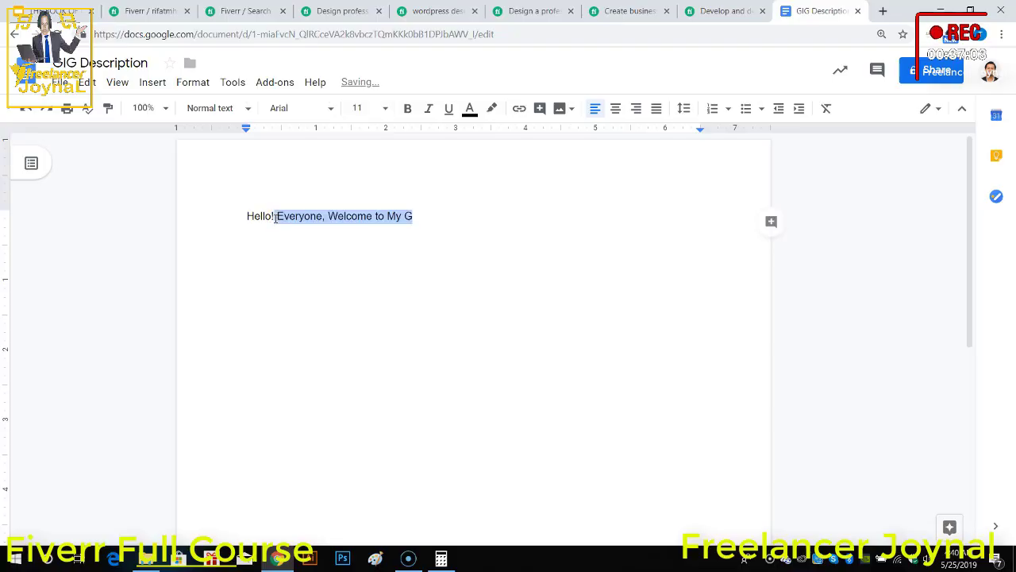
{"action": "key", "text": "Right"}
{"action": "type", "text": "IG"}
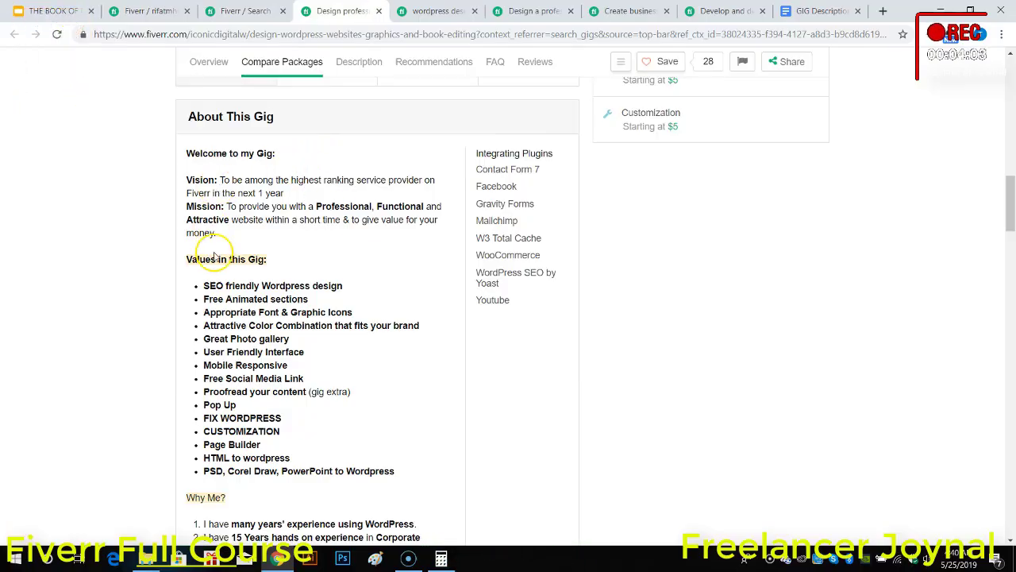
Step: Examine the self-introduction and the service paragraph in the Fiverr business-or-personal WordPress gig's description
{"action": "left_click", "coordinate": [415, 8]}
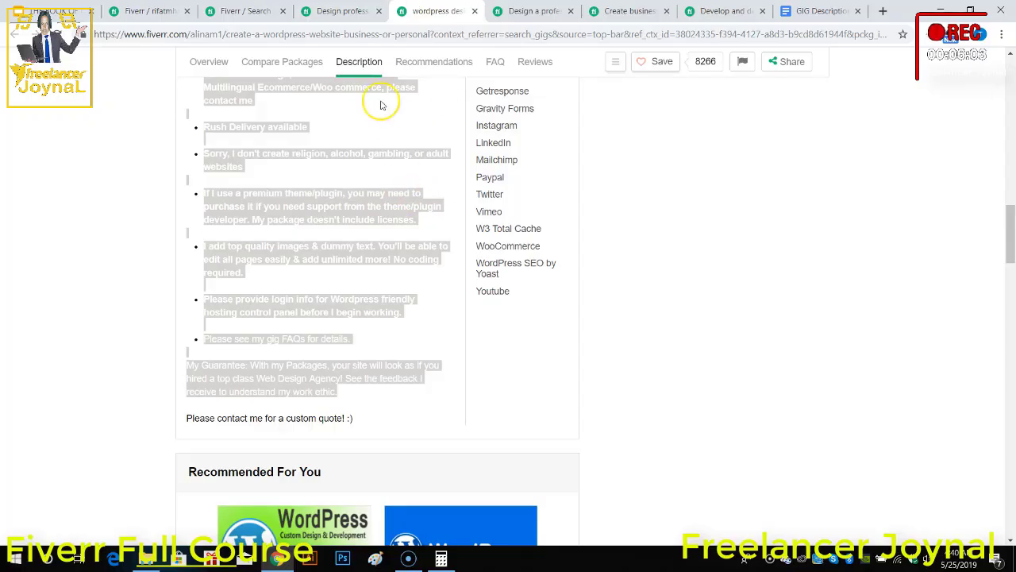
{"action": "scroll", "coordinate": [437, 206], "scroll_direction": "up", "scroll_amount": 3}
{"action": "left_click", "coordinate": [688, 251]}
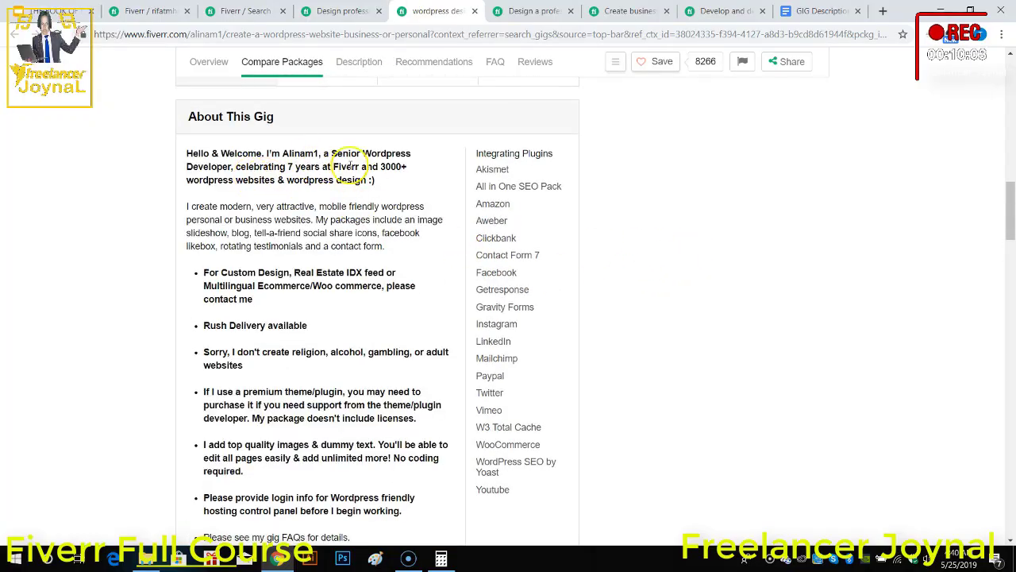
{"action": "left_click_drag", "start_coordinate": [374, 180], "coordinate": [197, 154]}
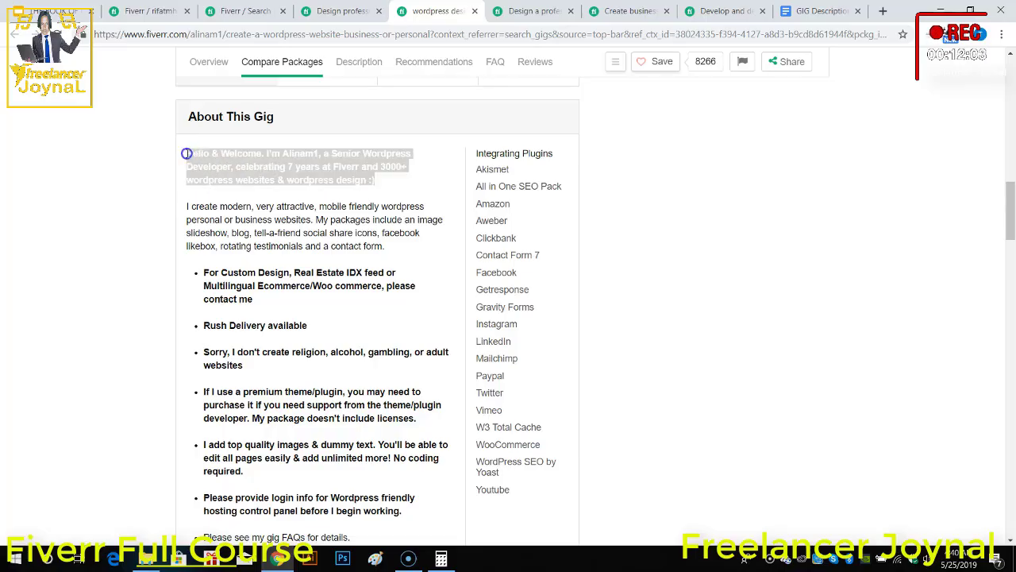
{"action": "left_click", "coordinate": [187, 205]}
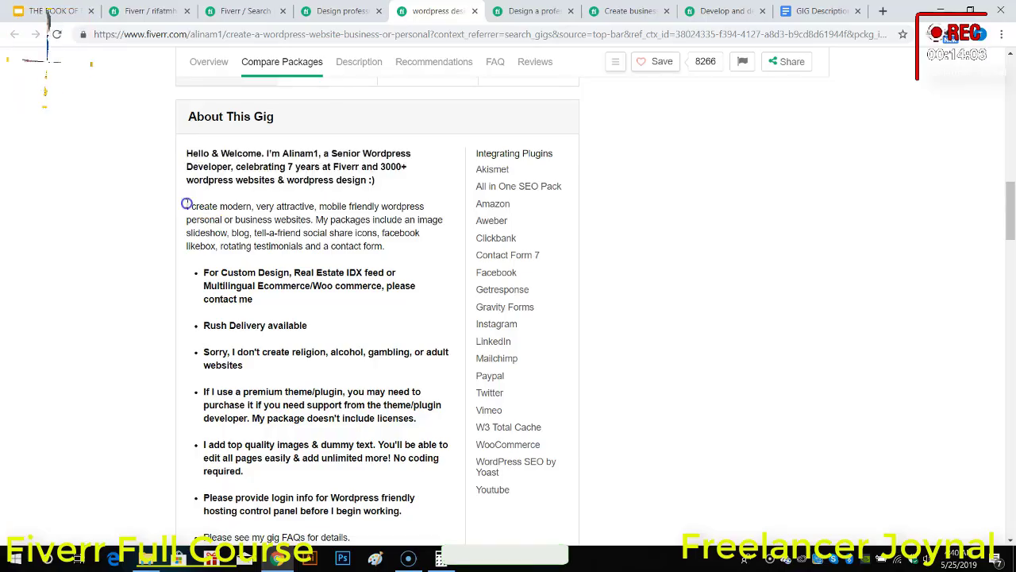
{"action": "left_click_drag", "start_coordinate": [187, 205], "coordinate": [411, 243]}
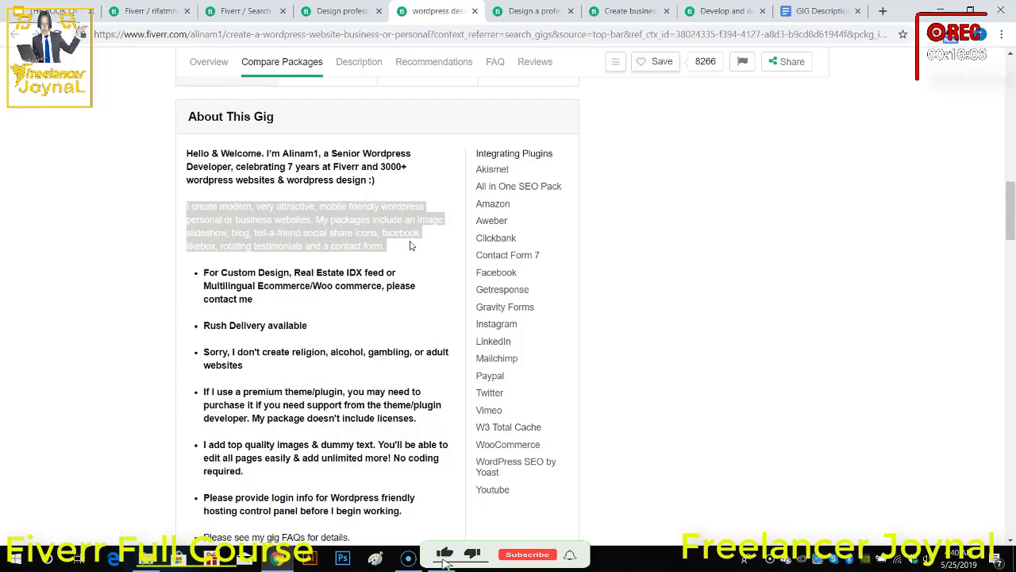
Step: Compare the opening lines and feature lists in the descriptions of the website-or-blog, business website, and Develop And Design gigs
{"action": "left_click", "coordinate": [532, 10]}
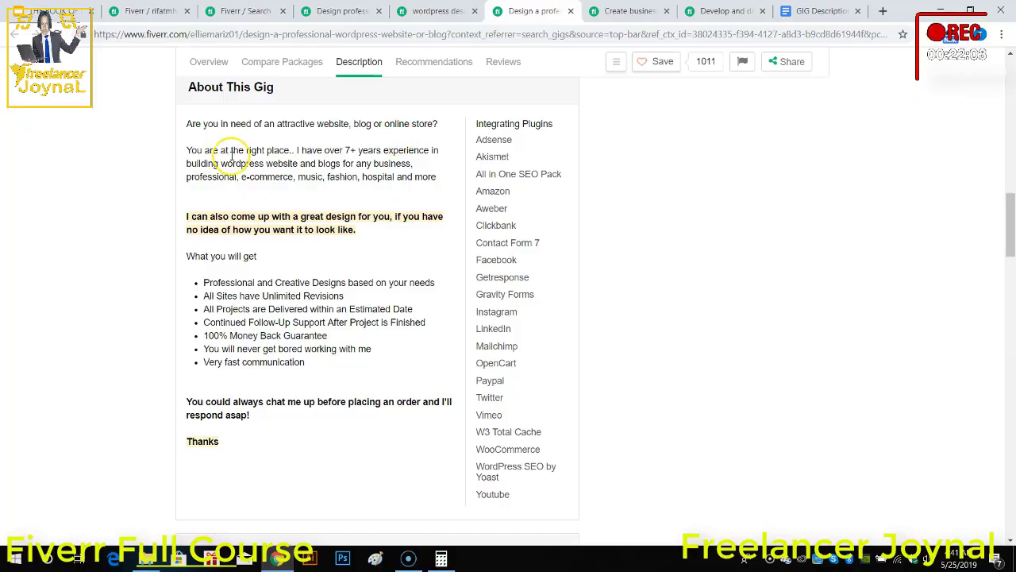
{"action": "left_click", "coordinate": [628, 11]}
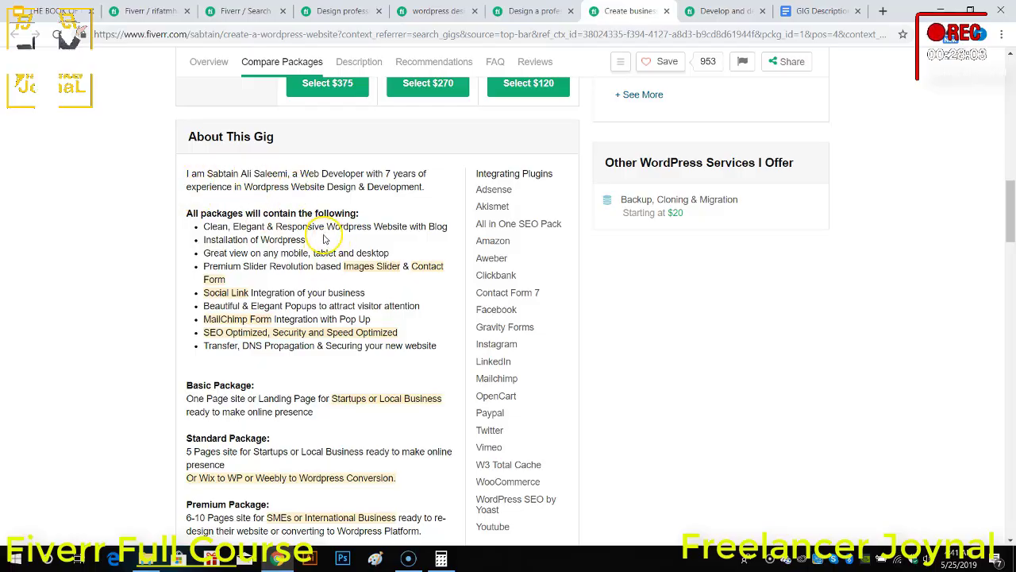
{"action": "left_click", "coordinate": [701, 11]}
{"action": "scroll", "coordinate": [386, 245], "scroll_direction": "down", "scroll_amount": 15}
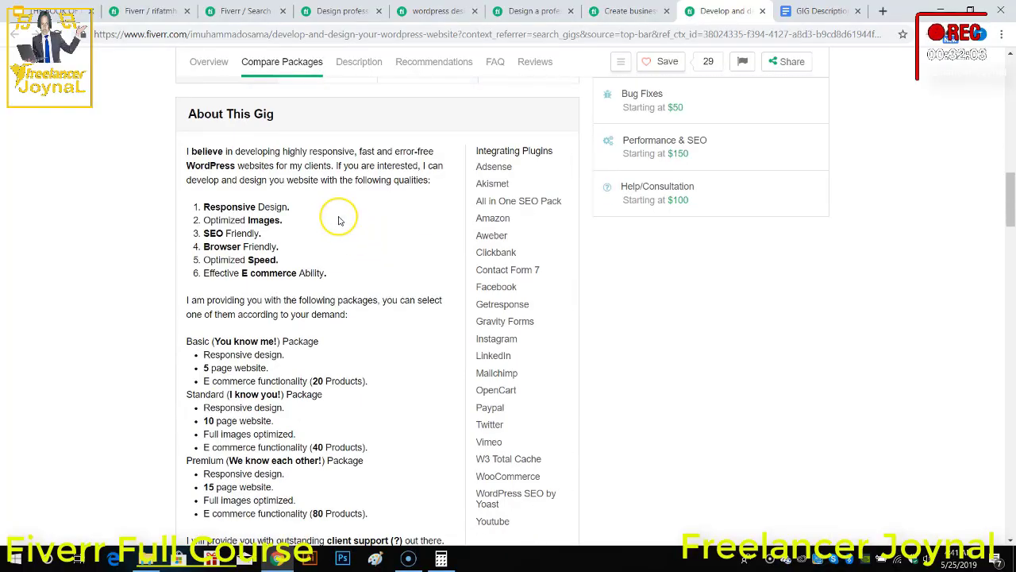
{"action": "left_click_drag", "start_coordinate": [329, 274], "coordinate": [189, 210]}
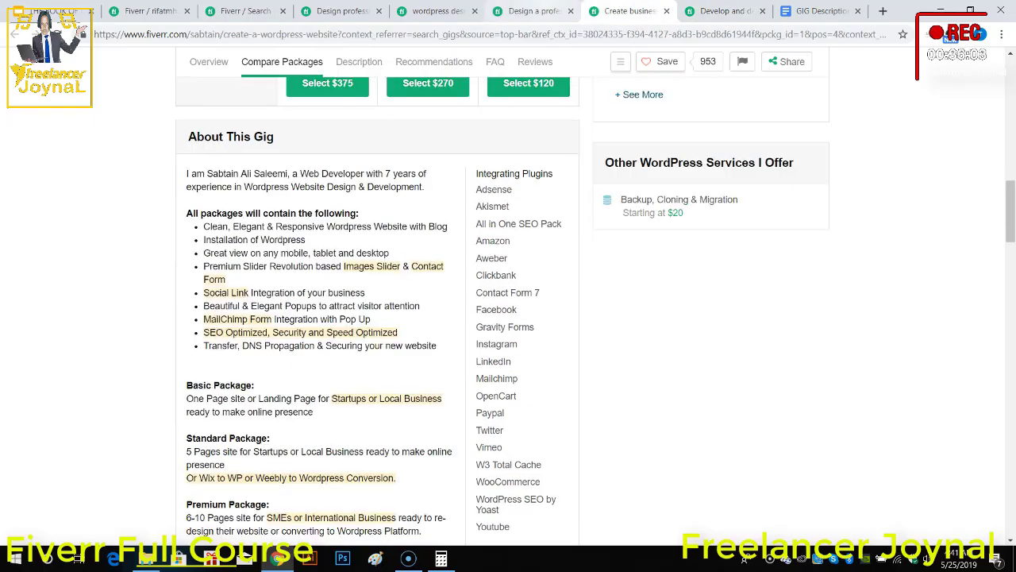
Step: Return to the gig with Vision and Mission lines and read its Values and Why Me sections
{"action": "left_click", "coordinate": [529, 11]}
{"action": "key", "text": "ctrl+Tab"}
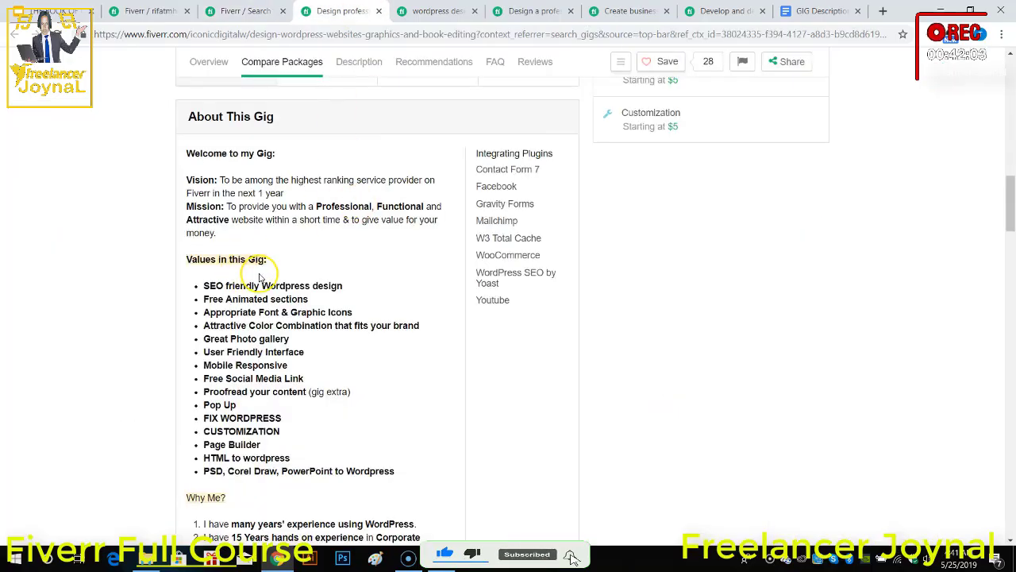
{"action": "scroll", "coordinate": [270, 282], "scroll_direction": "down", "scroll_amount": 2}
{"action": "scroll", "coordinate": [270, 238], "scroll_direction": "down", "scroll_amount": 1}
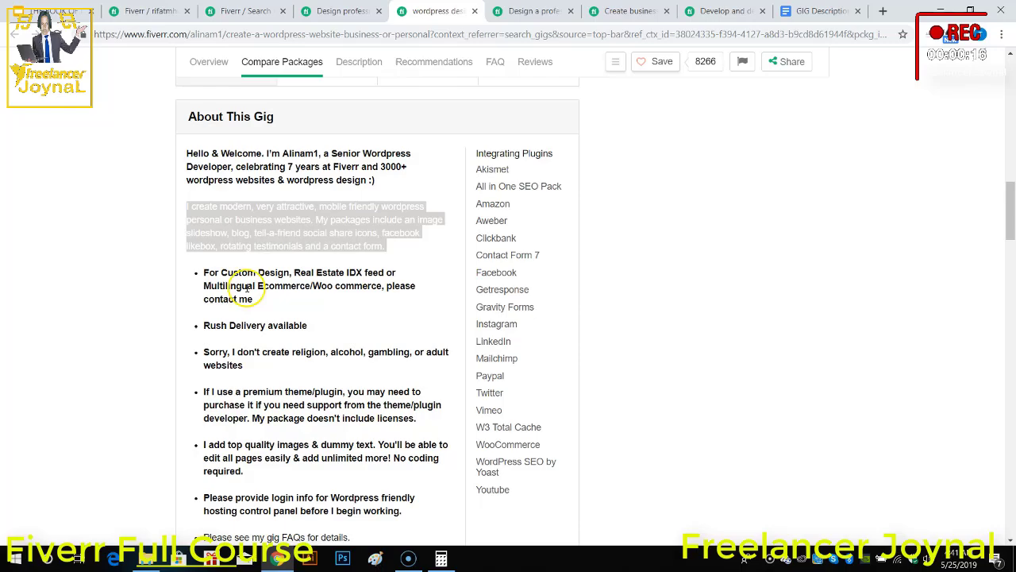
Step: Copy the business-or-personal gig's "I create modern, very attractive" paragraph and paste it below the greeting in the GIG Description document
{"action": "left_click", "coordinate": [248, 248]}
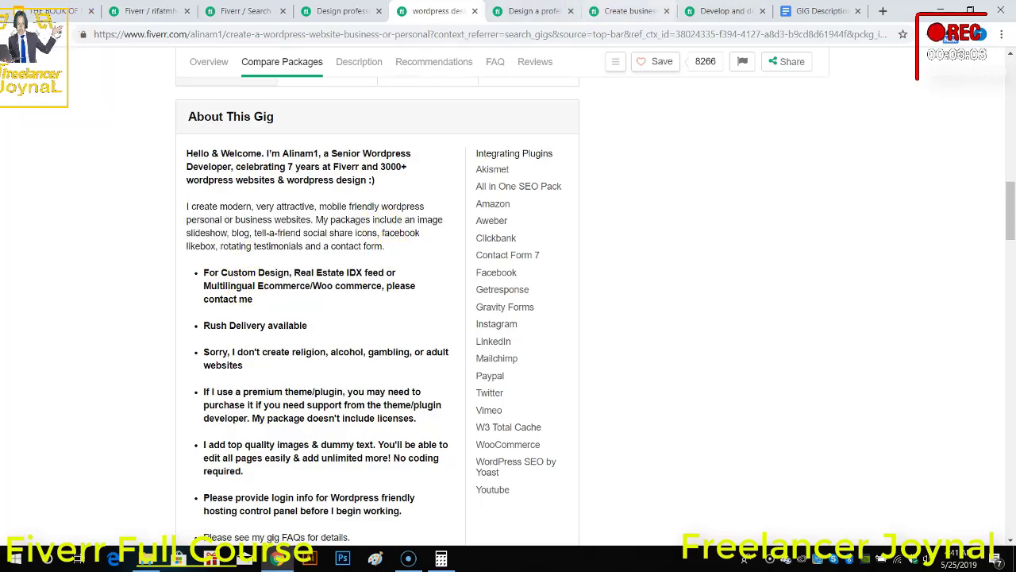
{"action": "left_click", "coordinate": [822, 11]}
{"action": "left_click", "coordinate": [426, 262]}
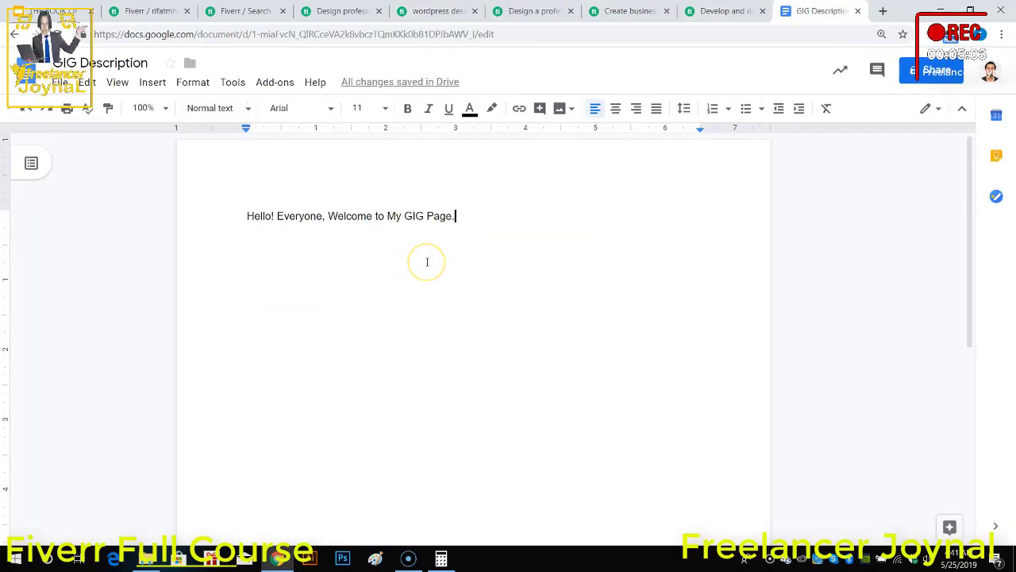
{"action": "key", "text": "Return"}
{"action": "key", "text": "Return"}
{"action": "type", "text": "I create modern, very attractive, mobile friendly wordpress personal or business websites. My packages include an image slideshow, blog, tell-a-friend social share icons, facebook likebox, rotating testimonials and a contact form."}
{"action": "key", "text": "Return"}
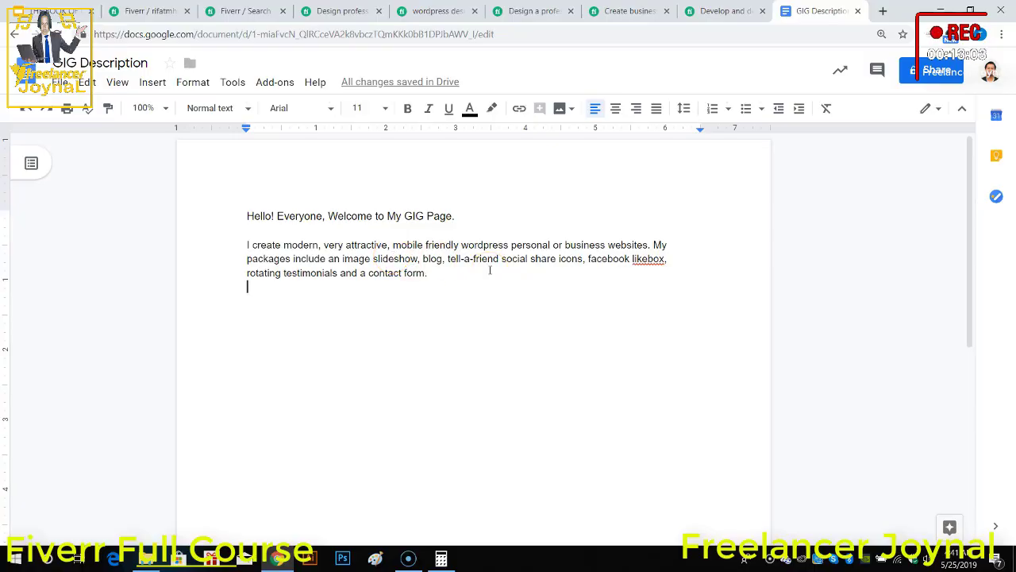
Step: Replace the pasted service paragraph with the opening words "I can design"
{"action": "left_click_drag", "start_coordinate": [430, 274], "coordinate": [249, 246]}
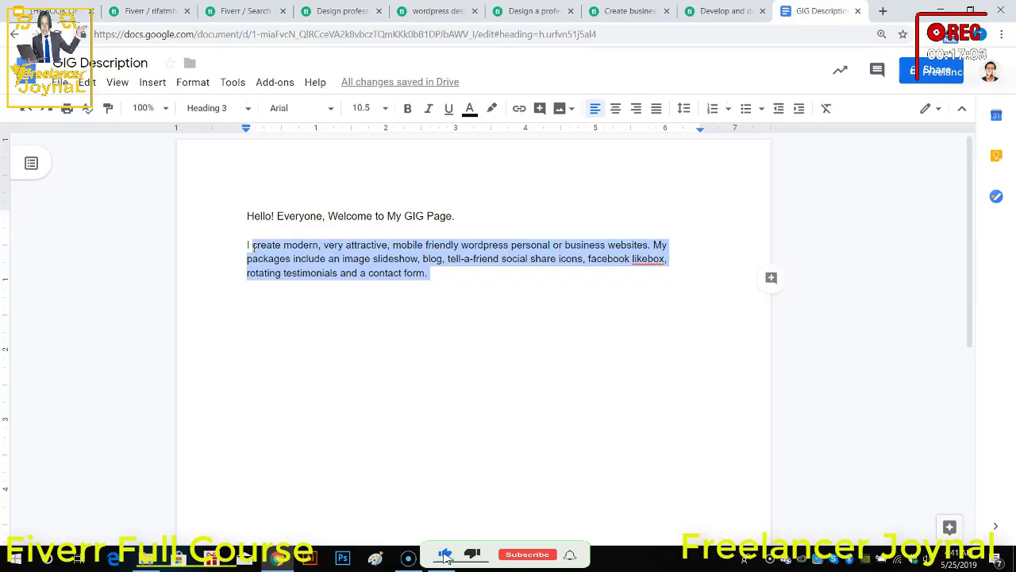
{"action": "type", "text": "will d"}
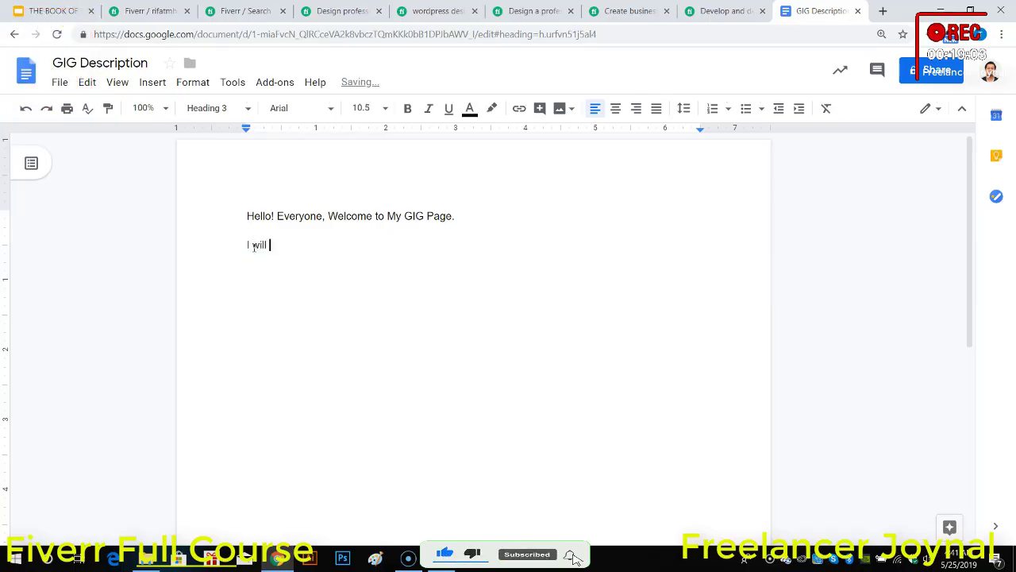
{"action": "key", "text": "BackSpace"}
{"action": "key", "text": "BackSpace"}
{"action": "key", "text": "BackSpace"}
{"action": "key", "text": "BackSpace"}
{"action": "type", "text": "can d"}
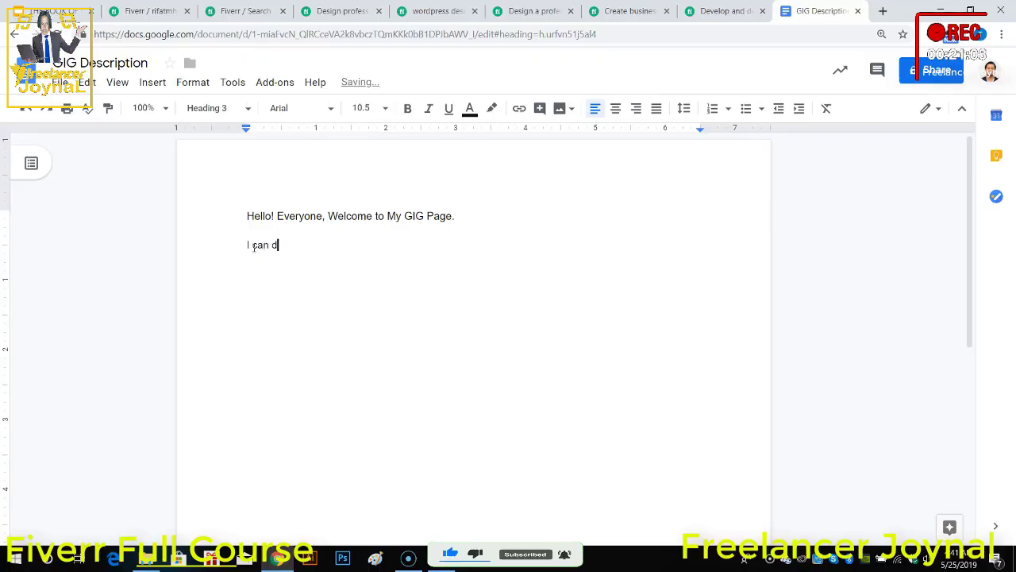
{"action": "type", "text": "esign professional"}
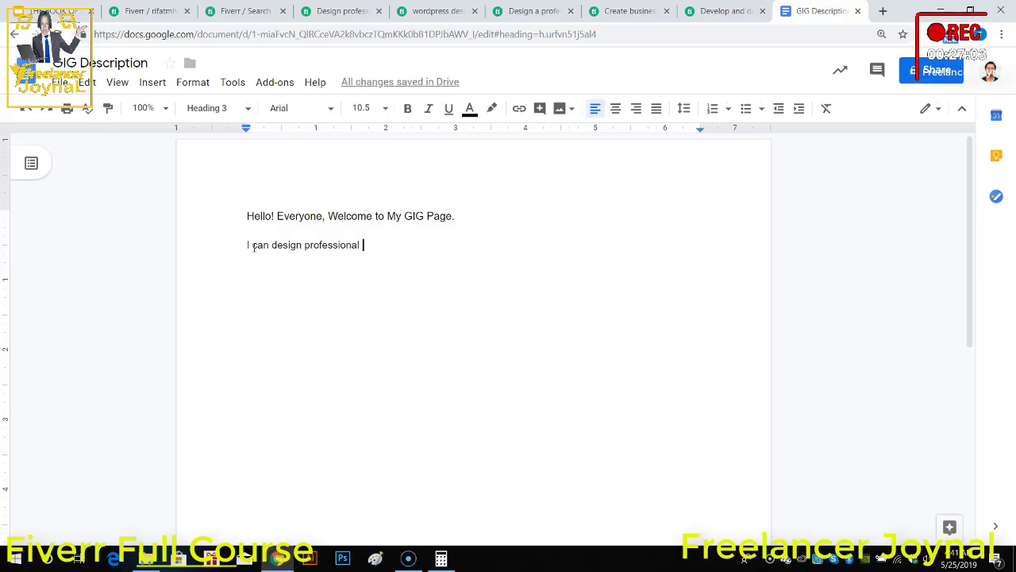
{"action": "key", "text": "BackSpace"}
{"action": "key", "text": "BackSpace"}
{"action": "key", "text": "BackSpace"}
{"action": "key", "text": "BackSpace"}
{"action": "key", "text": "BackSpace"}
{"action": "key", "text": "BackSpace"}
{"action": "key", "text": "BackSpace"}
{"action": "key", "text": "BackSpace"}
{"action": "key", "text": "BackSpace"}
{"action": "key", "text": "BackSpace"}
{"action": "key", "text": "BackSpace"}
{"action": "key", "text": "BackSpace"}
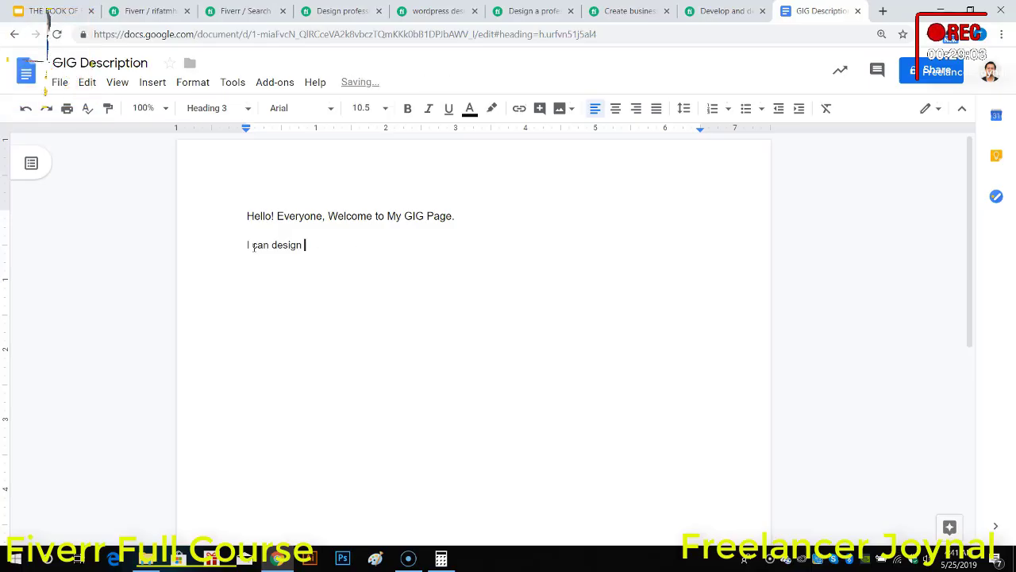
Step: Complete the sentence with "PROFESSIONAL & RESPONSIVE WORDPRESS DESIGN." in capitals and start a new line
{"action": "type", "text": "P"}
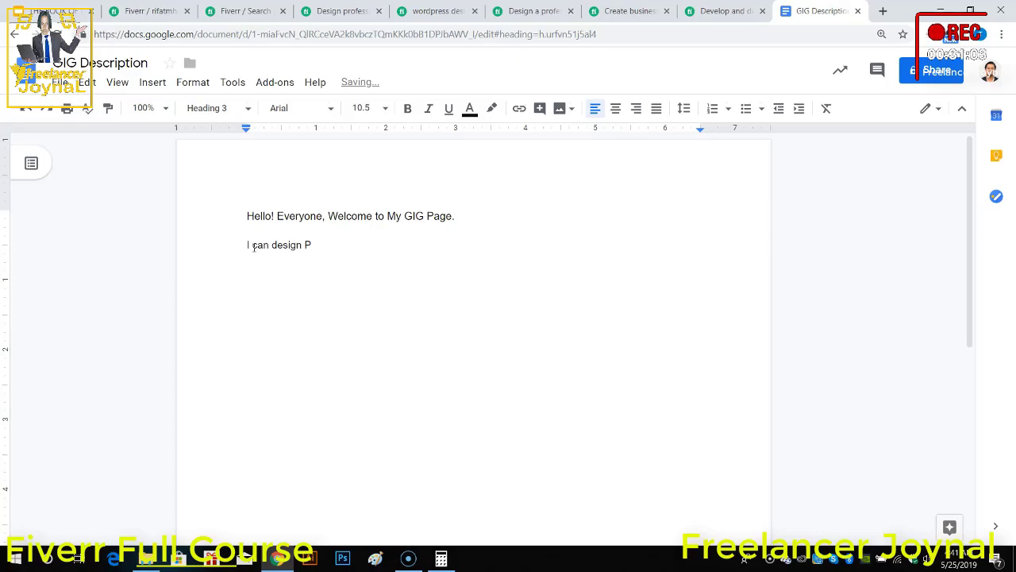
{"action": "type", "text": "ROFESSIO"}
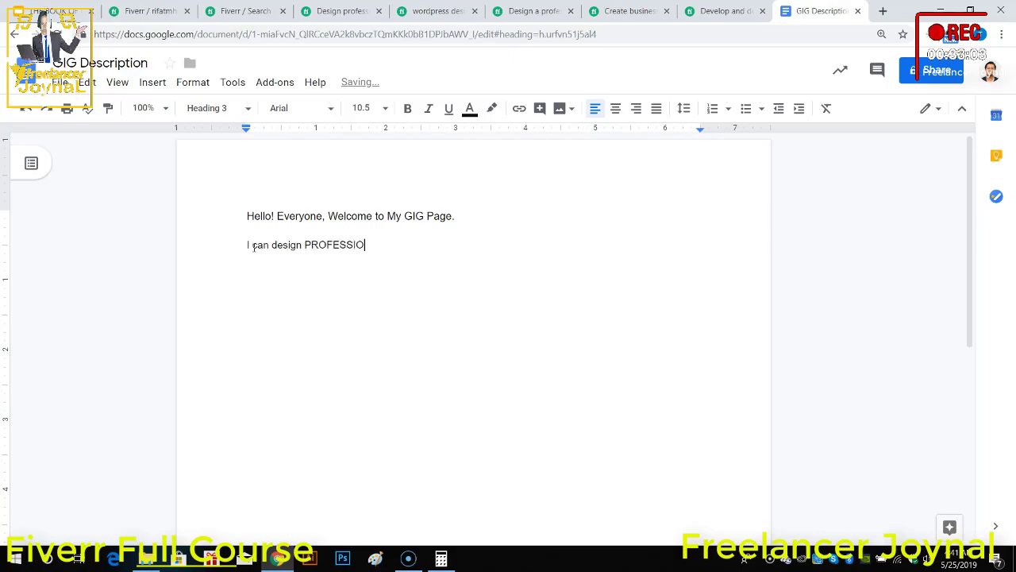
{"action": "type", "text": "NAL "}
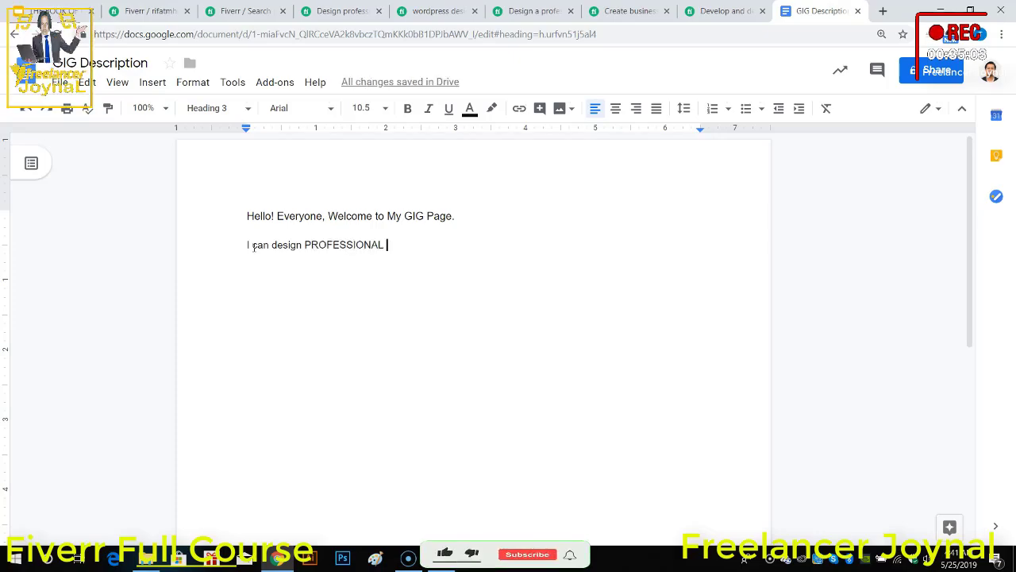
{"action": "type", "text": "& "}
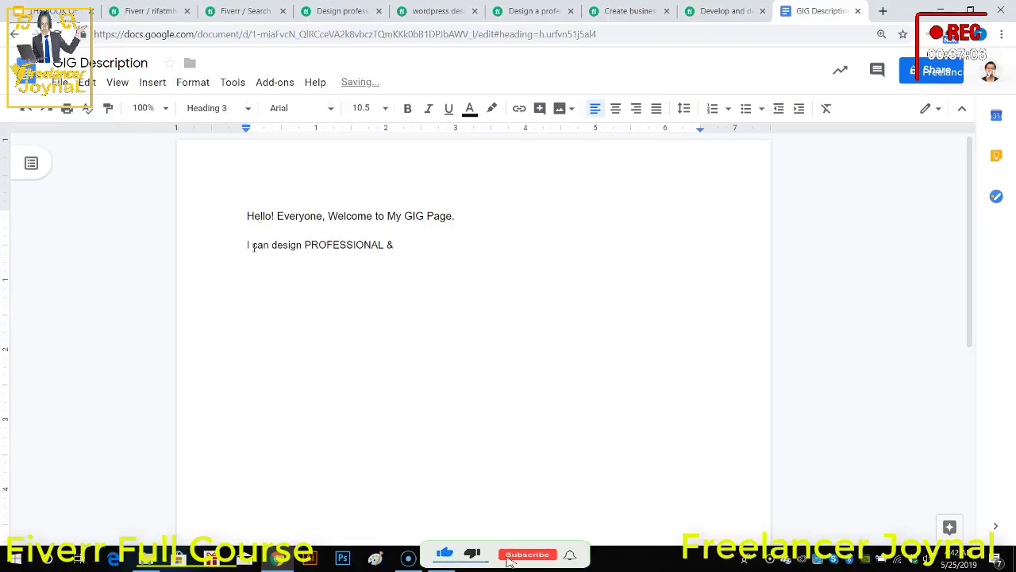
{"action": "type", "text": "rSP"}
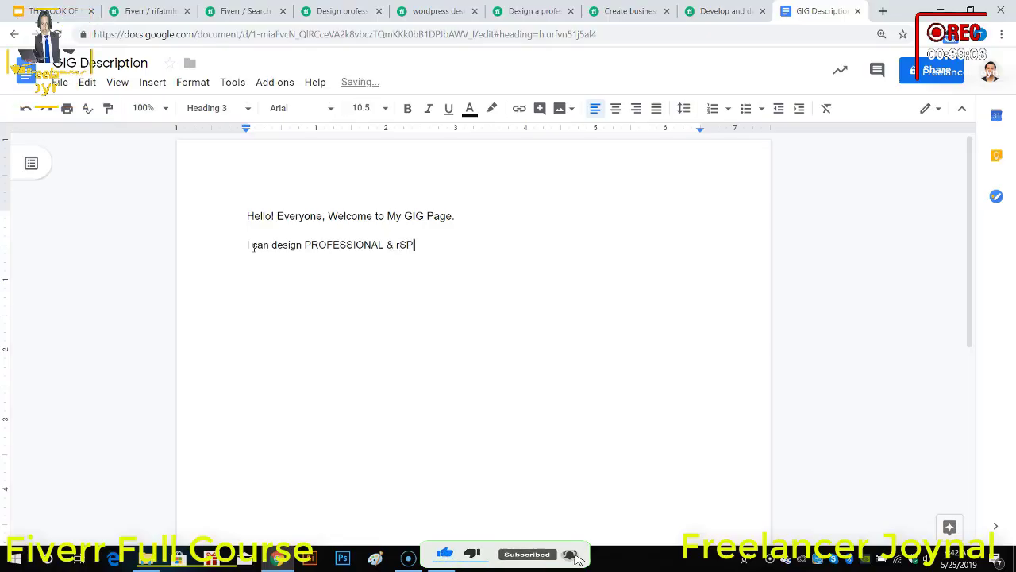
{"action": "key", "text": "BackSpace"}
{"action": "key", "text": "BackSpace"}
{"action": "type", "text": "ESP"}
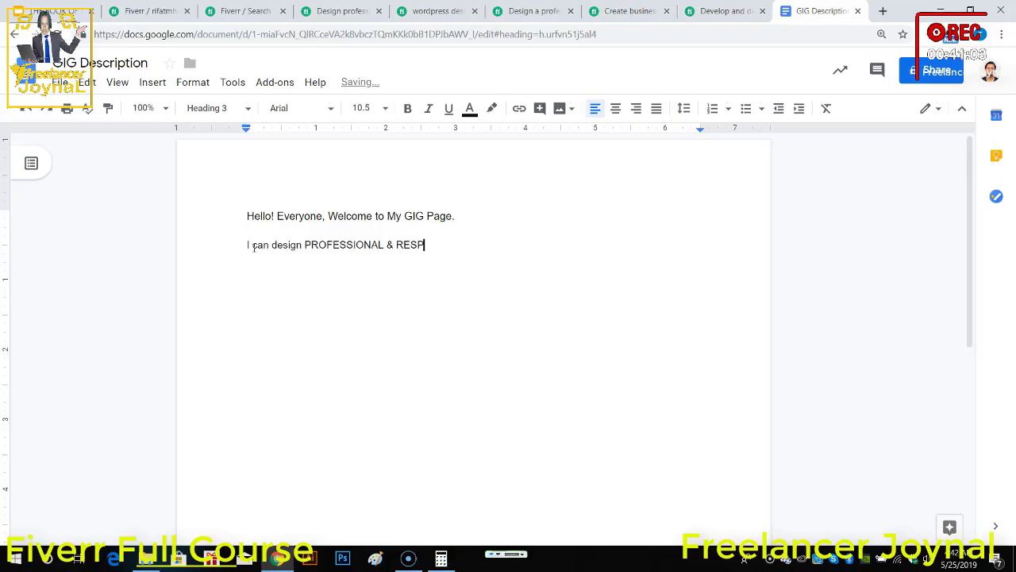
{"action": "type", "text": "ONSIVE W"}
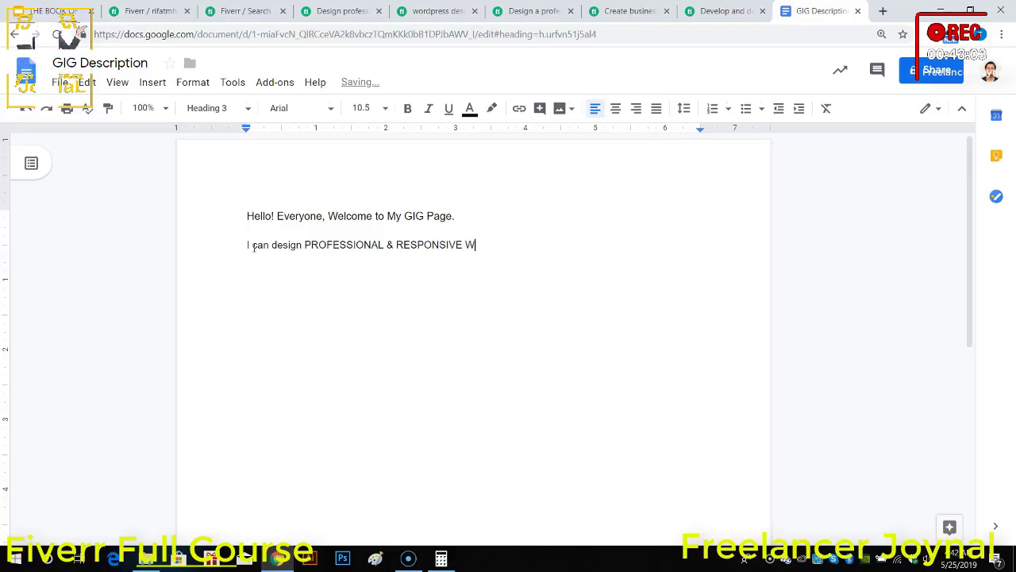
{"action": "type", "text": "ORDPRESS DESIGN."}
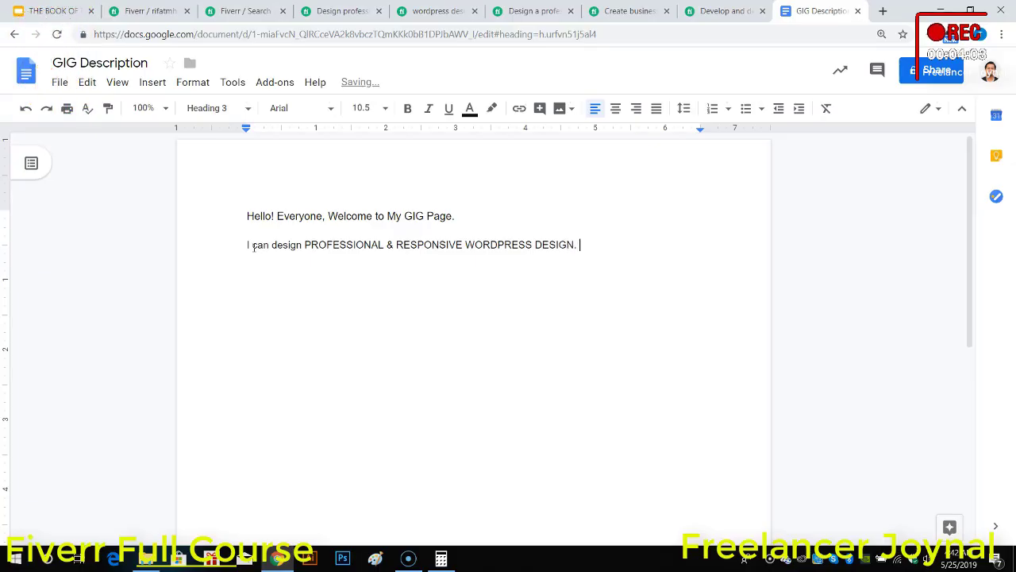
{"action": "key", "text": "Return"}
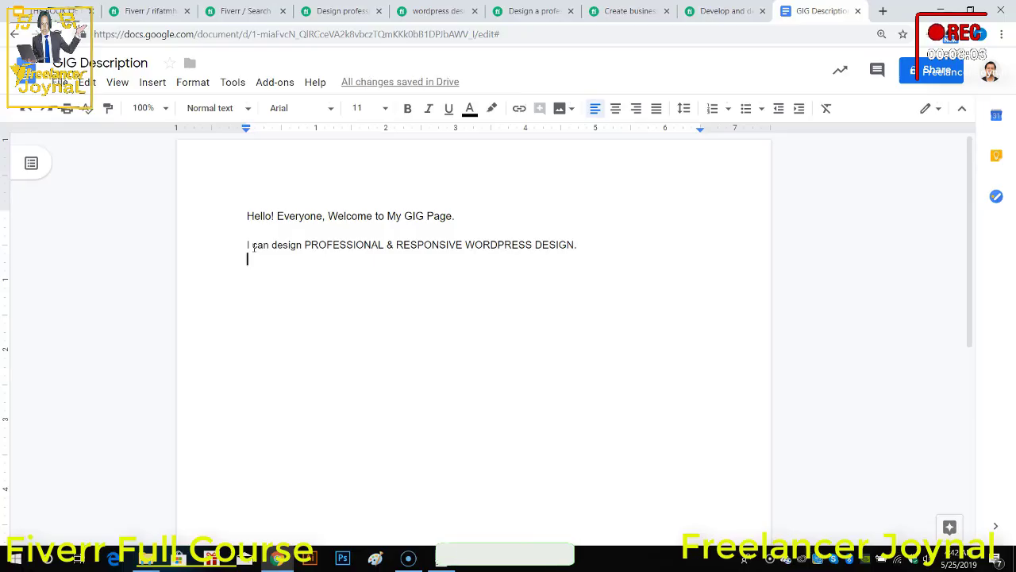
{"action": "type", "text": "yO"}
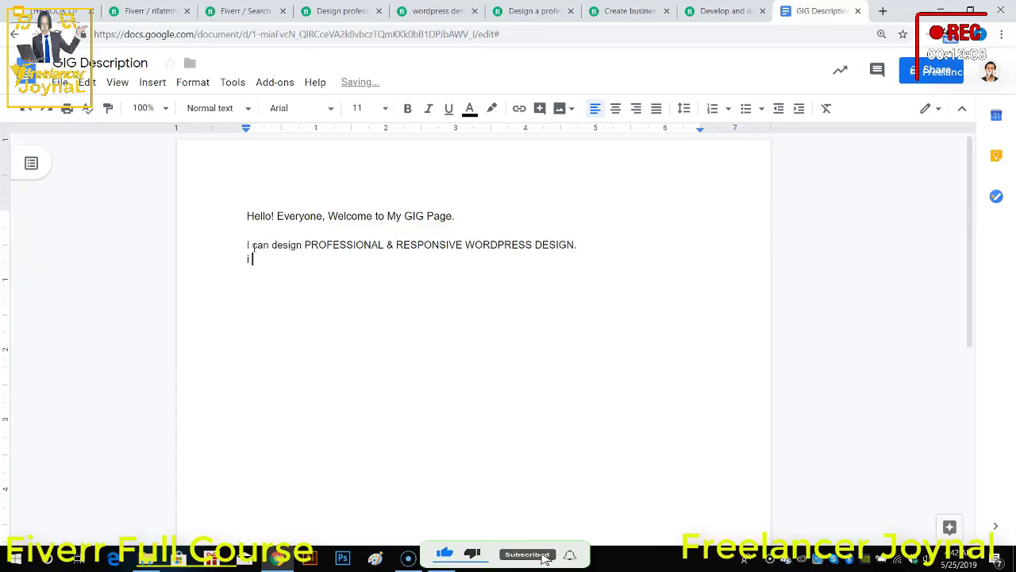
{"action": "type", "text": "AA"}
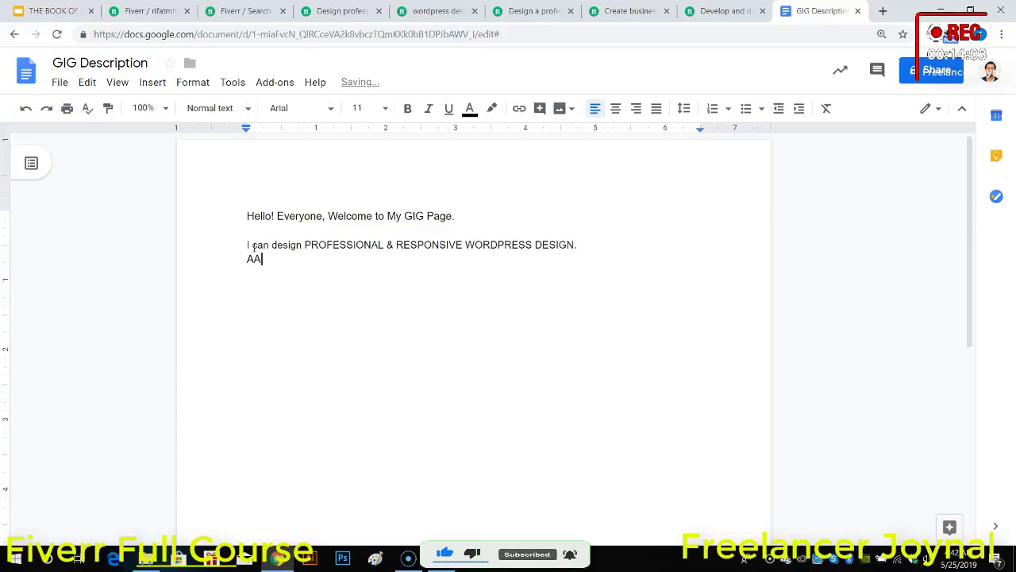
{"action": "key", "text": "BackSpace"}
{"action": "key", "text": "BackSpace"}
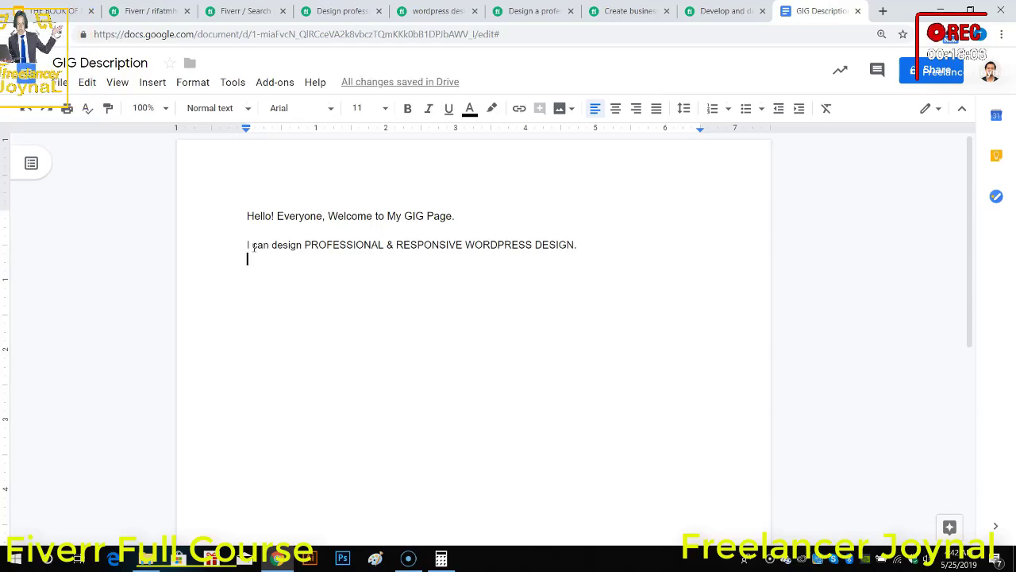
Step: Write the line "The types of websites I can design are:" below the service sentence, applying the grammar suggestion for the capital "I"
{"action": "type", "text": "T"}
{"action": "type", "text": "he types of websoi"}
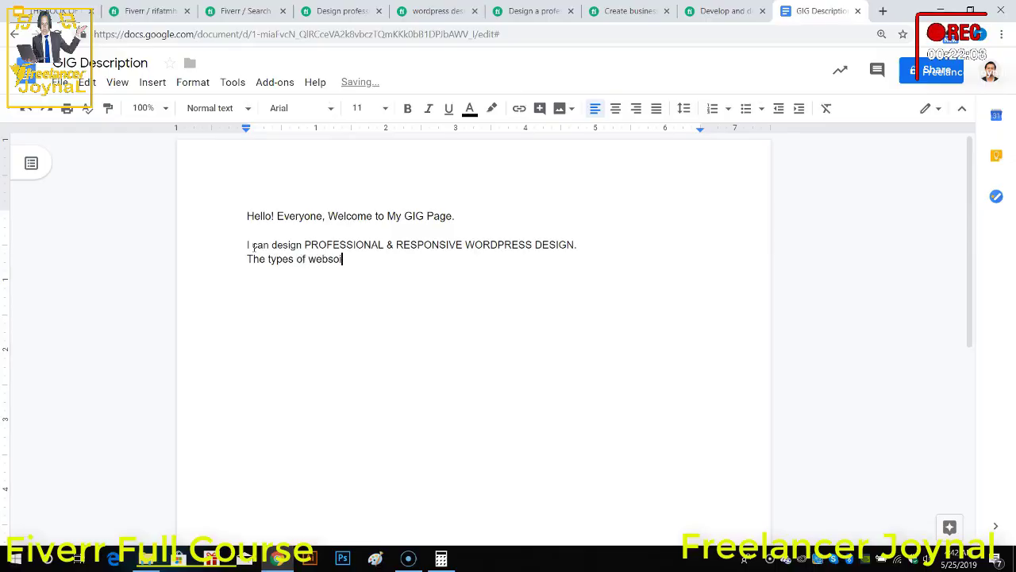
{"action": "type", "text": "t"}
{"action": "key", "text": "BackSpace"}
{"action": "key", "text": "BackSpace"}
{"action": "key", "text": "BackSpace"}
{"action": "type", "text": "ites "}
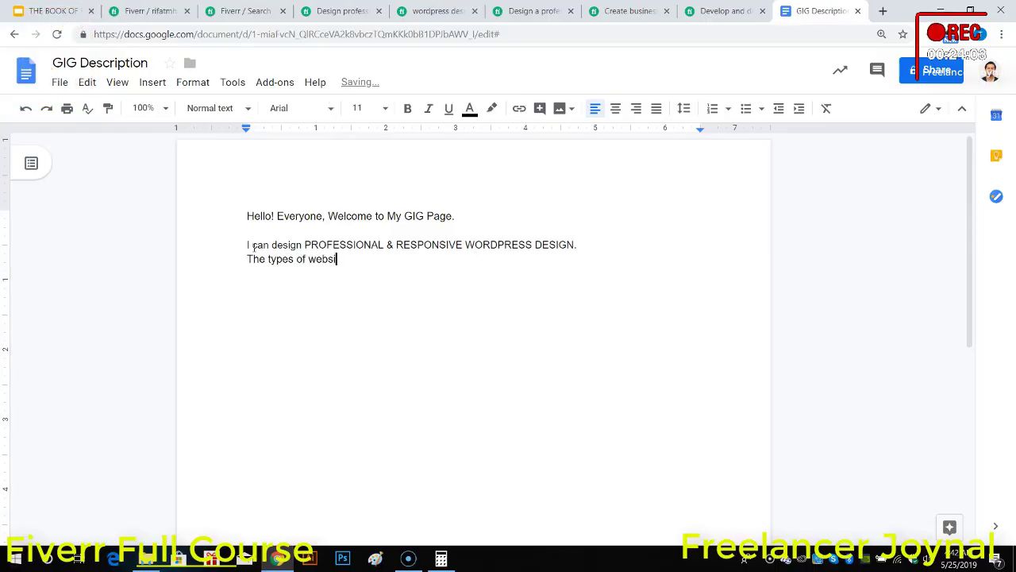
{"action": "type", "text": "i"}
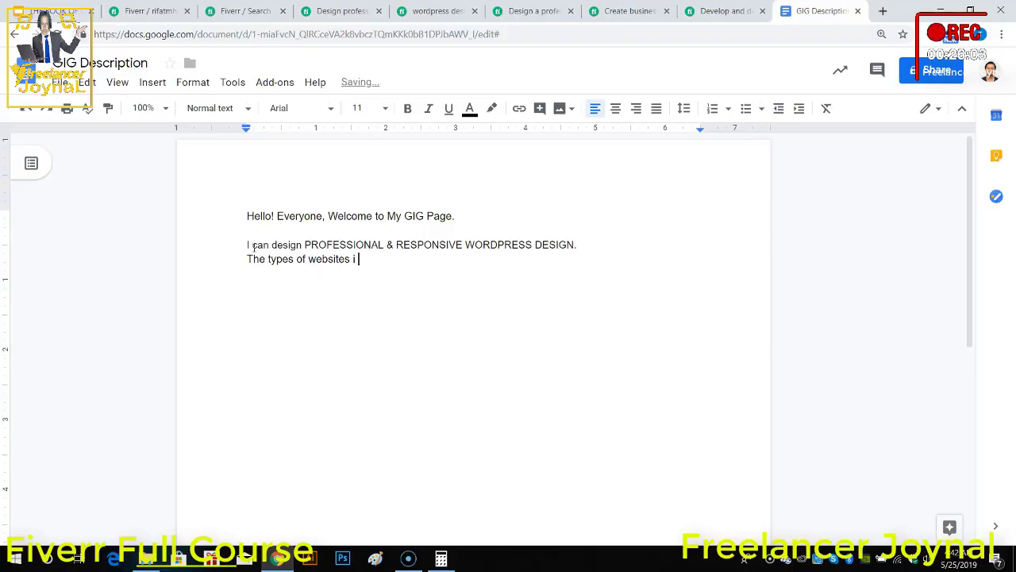
{"action": "type", "text": " can desig"}
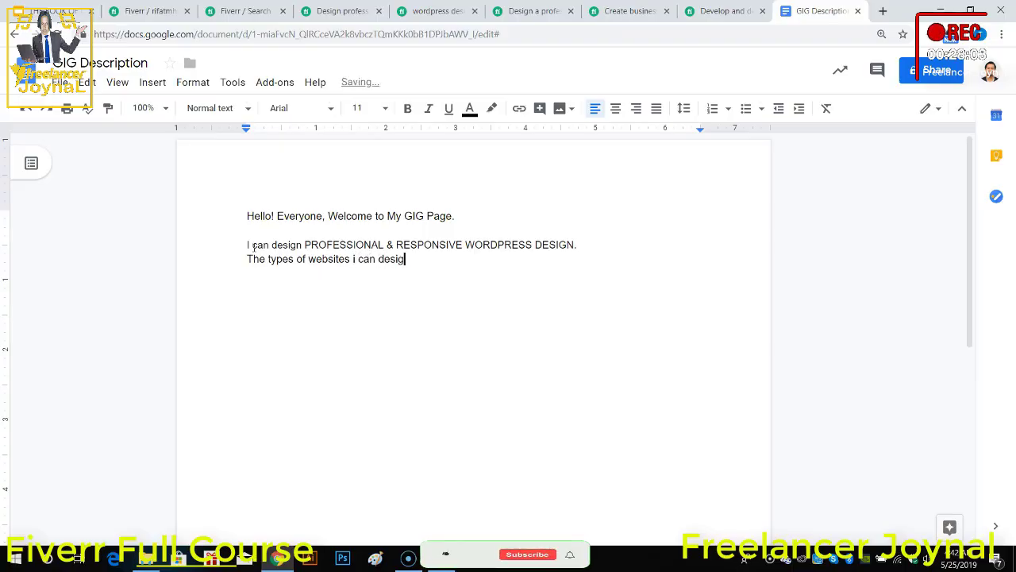
{"action": "type", "text": "n are:"}
{"action": "key", "text": "Return"}
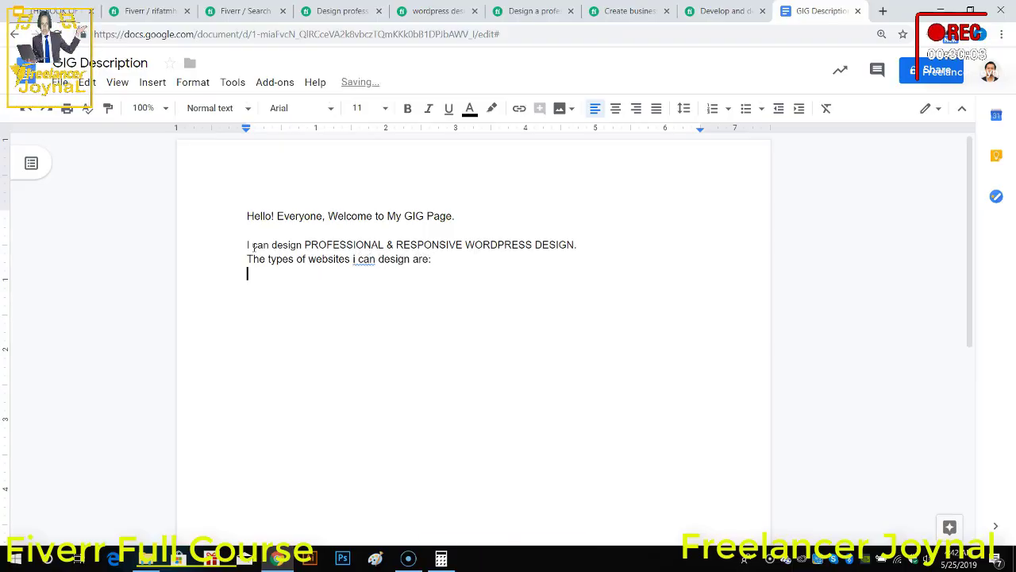
{"action": "right_click", "coordinate": [365, 260]}
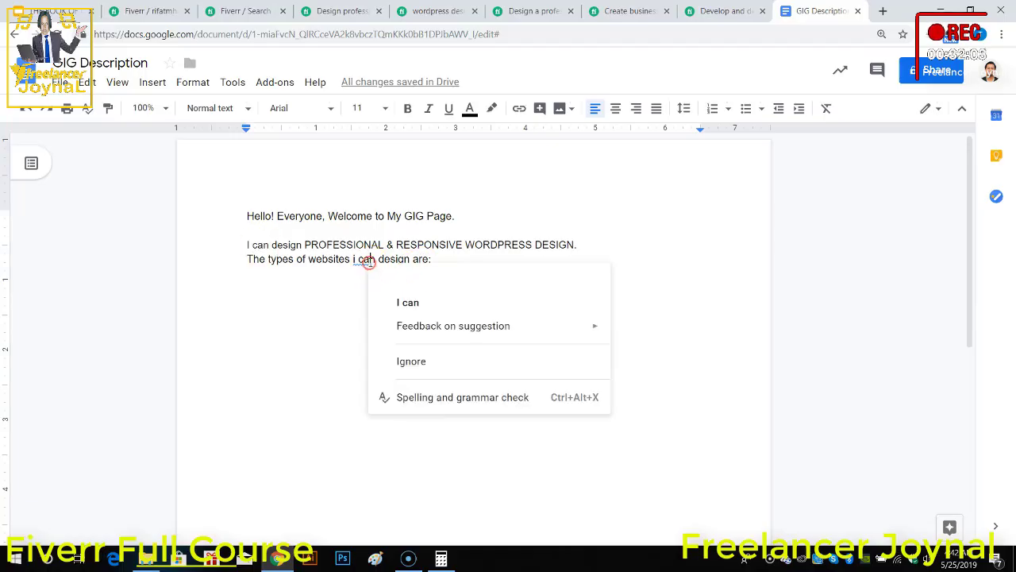
{"action": "left_click", "coordinate": [404, 294]}
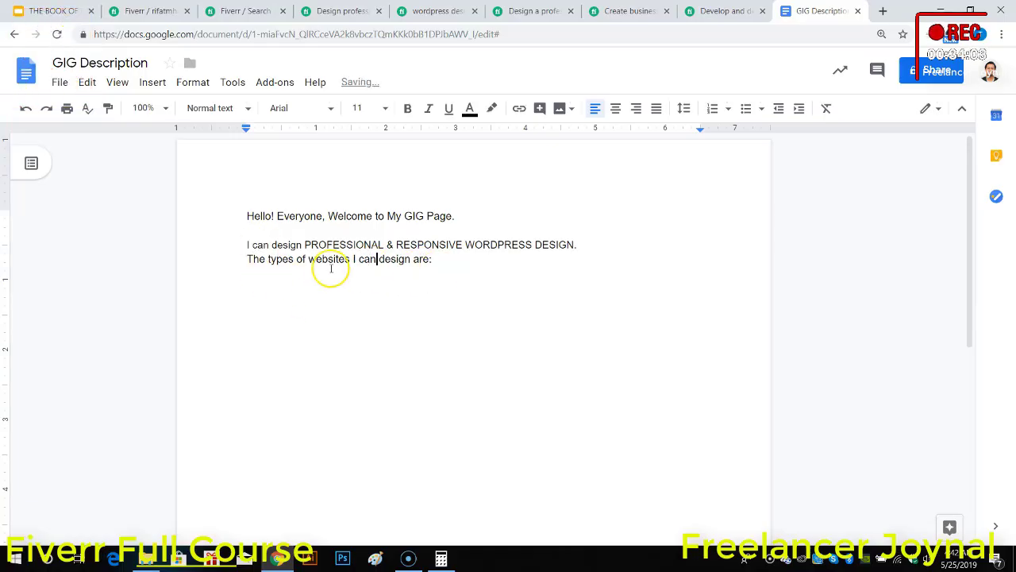
Step: Start a numbered list under the website types line with the items "Personal Website" and "Blog"
{"action": "left_click", "coordinate": [313, 292]}
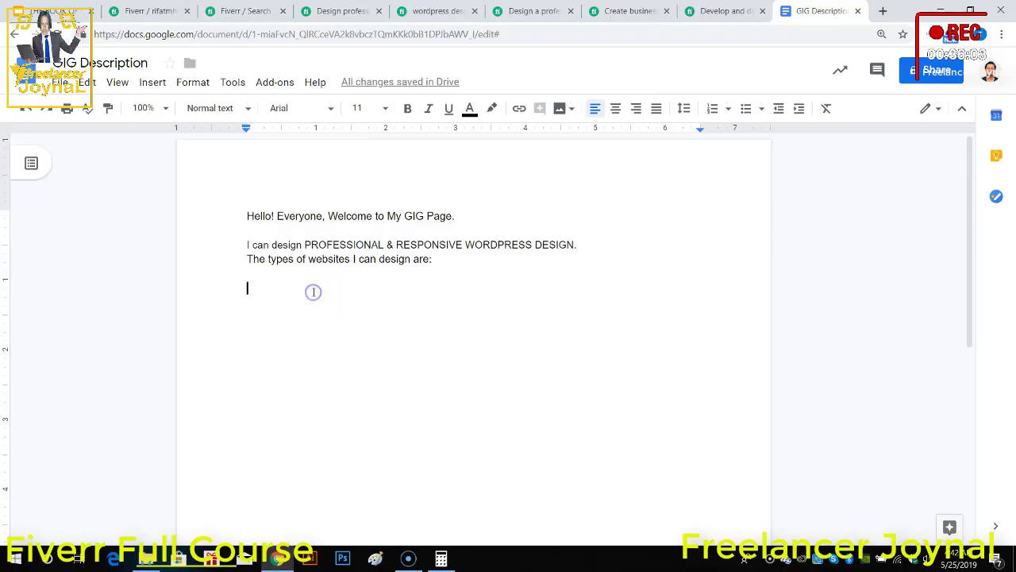
{"action": "type", "text": "1."}
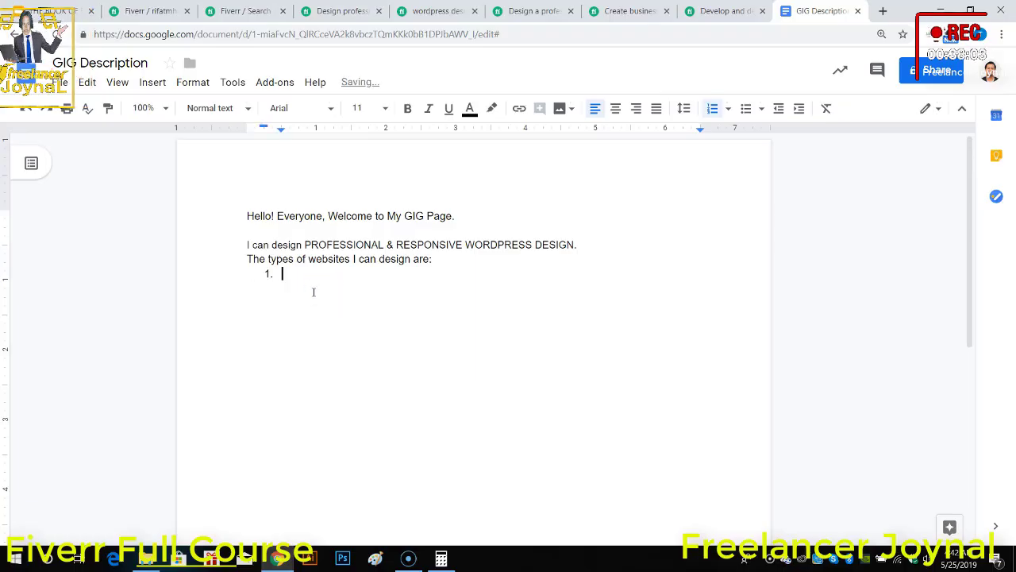
{"action": "type", "text": "Personal Web"}
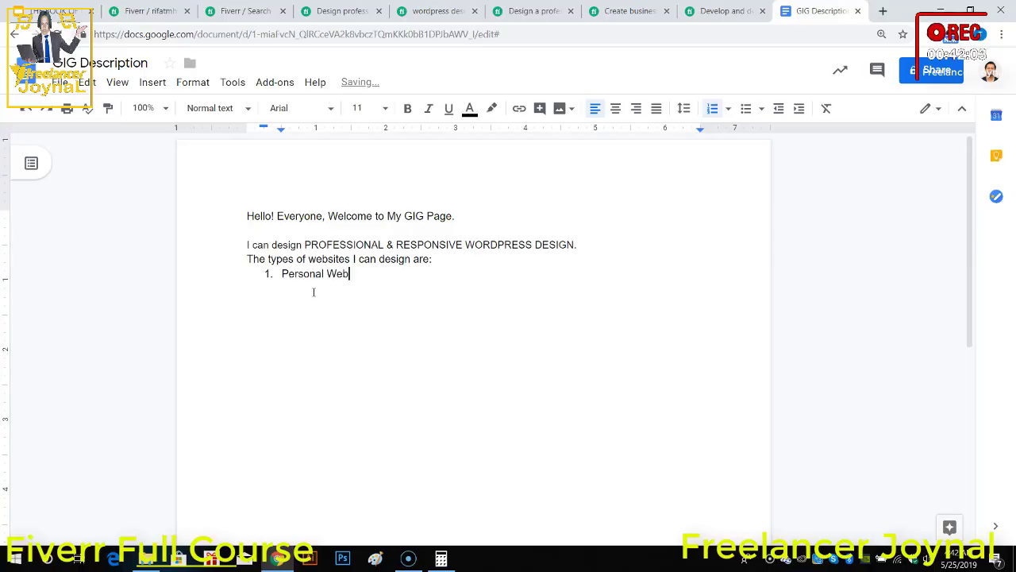
{"action": "type", "text": "site"}
{"action": "key", "text": "Return"}
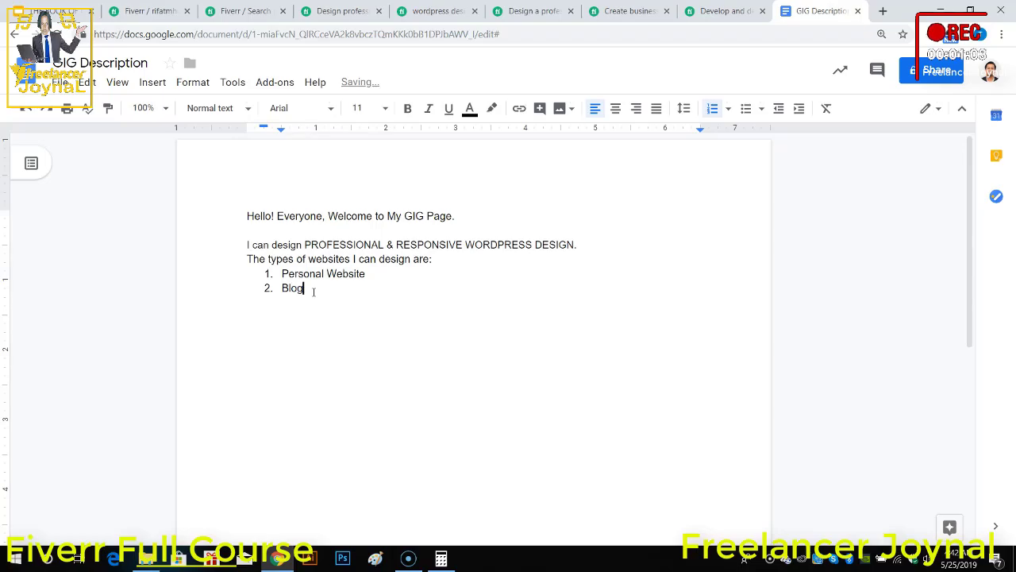
{"action": "key", "text": "Return"}
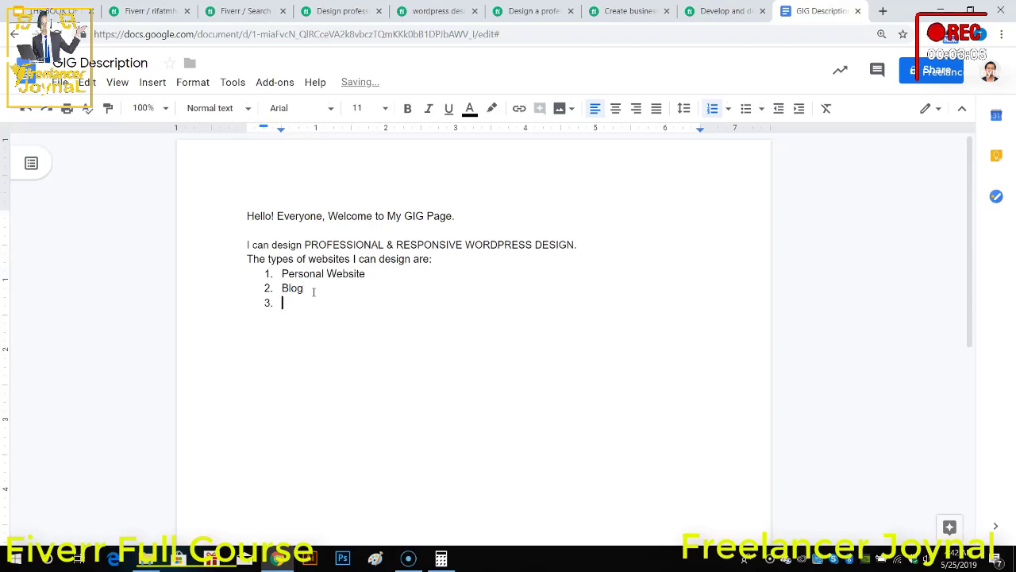
Step: Add "Fashion or Ecommerce" as the third list item, applying the spelling suggestion for "Ecommerce", and start a fourth item
{"action": "type", "text": "Fashion or E"}
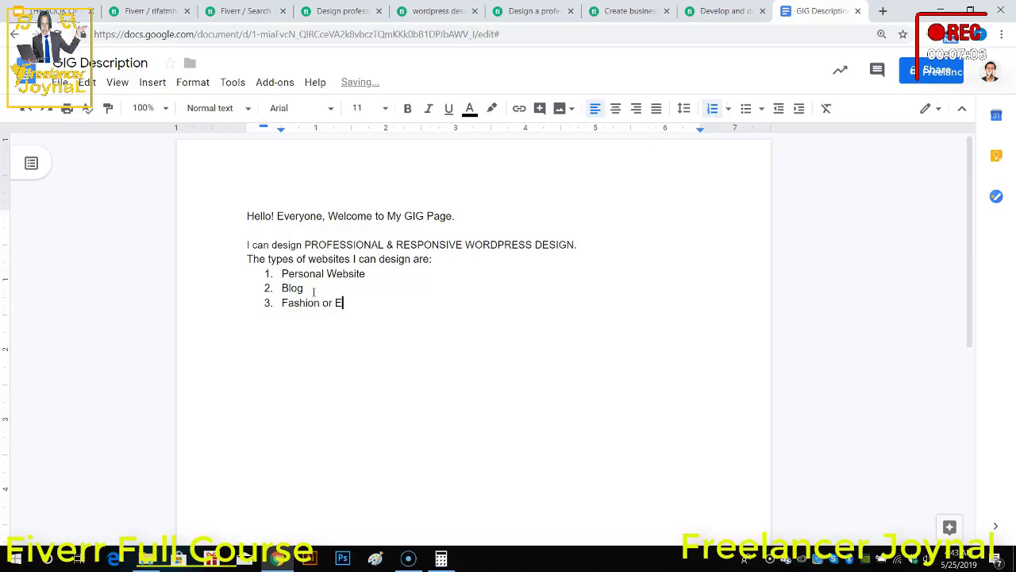
{"action": "type", "text": "coommerce"}
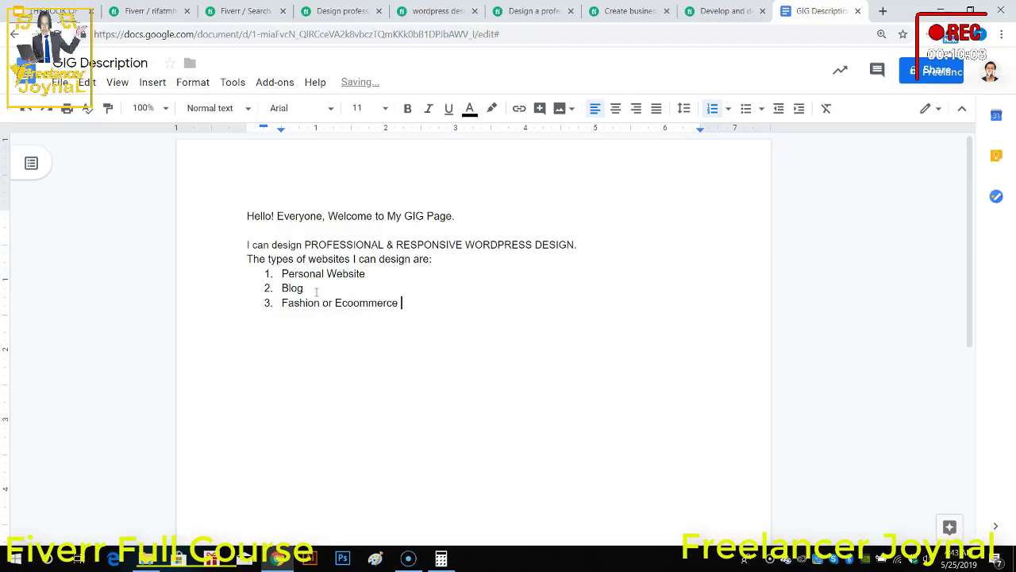
{"action": "right_click", "coordinate": [363, 307]}
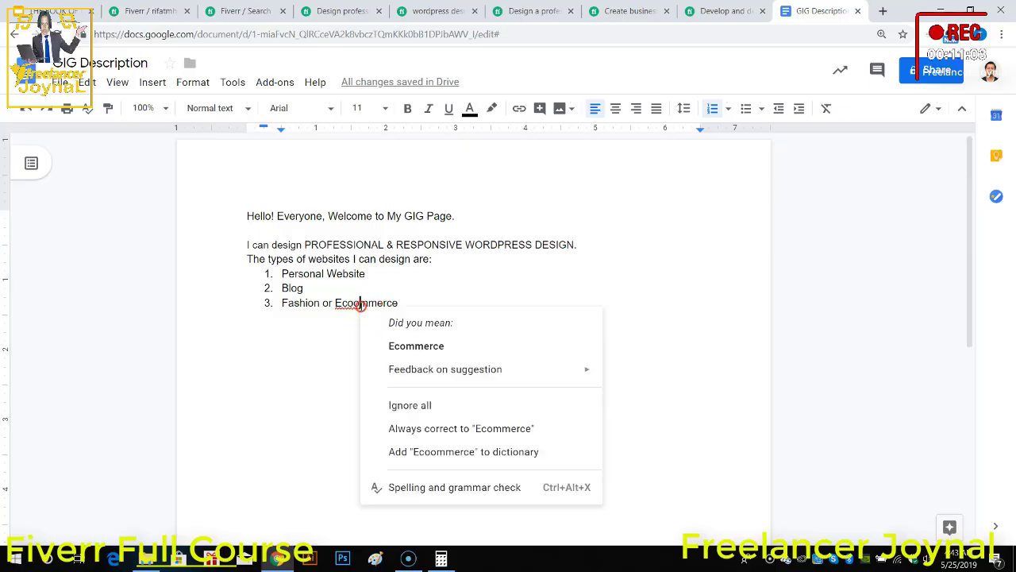
{"action": "left_click", "coordinate": [406, 343]}
{"action": "key", "text": "Return"}
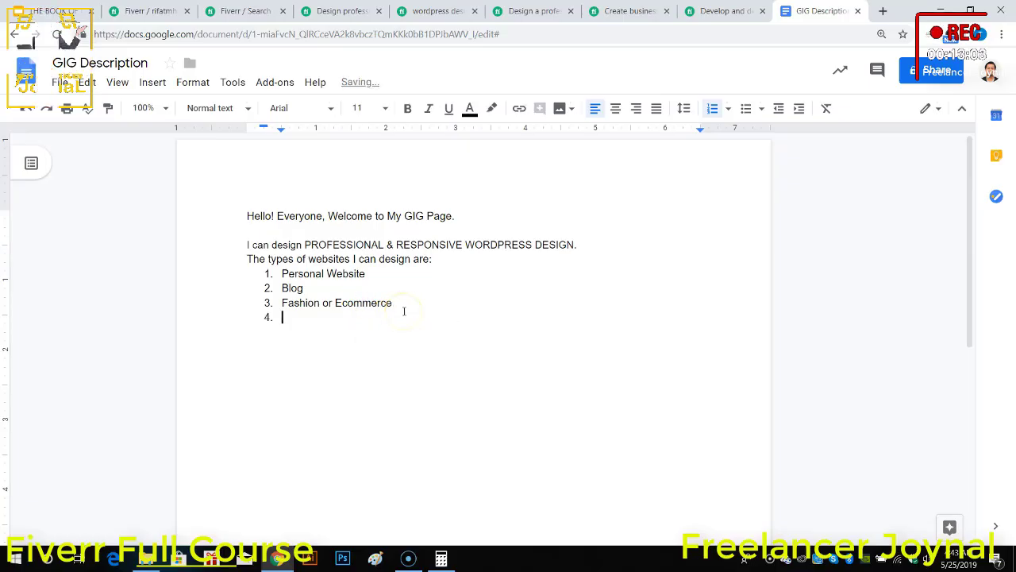
{"action": "type", "text": "4"}
{"action": "key", "text": "BackSpace"}
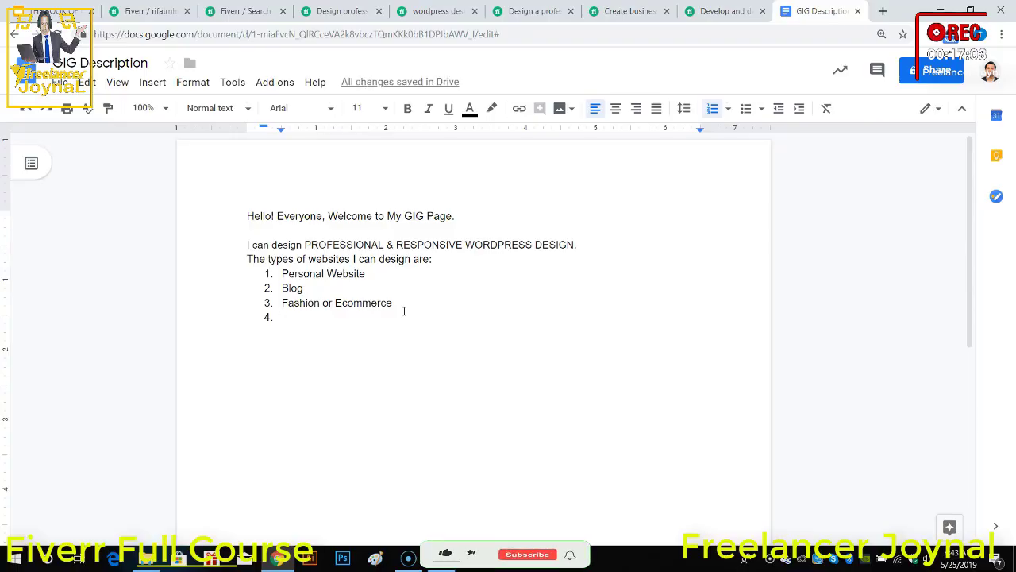
Step: Extend the second list item to read "Blog & News"
{"action": "left_click", "coordinate": [307, 288]}
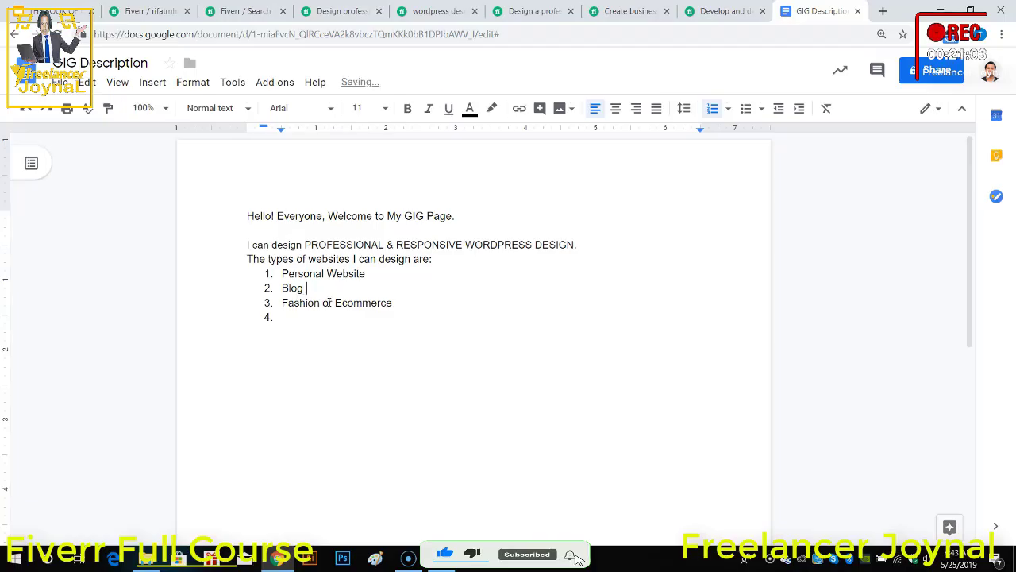
{"action": "type", "text": "& "}
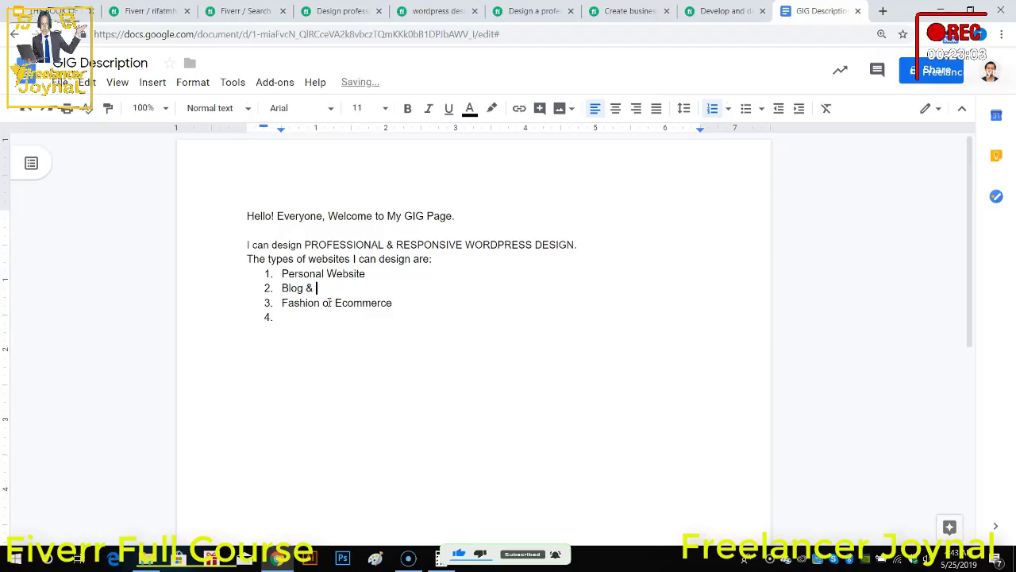
{"action": "type", "text": "News"}
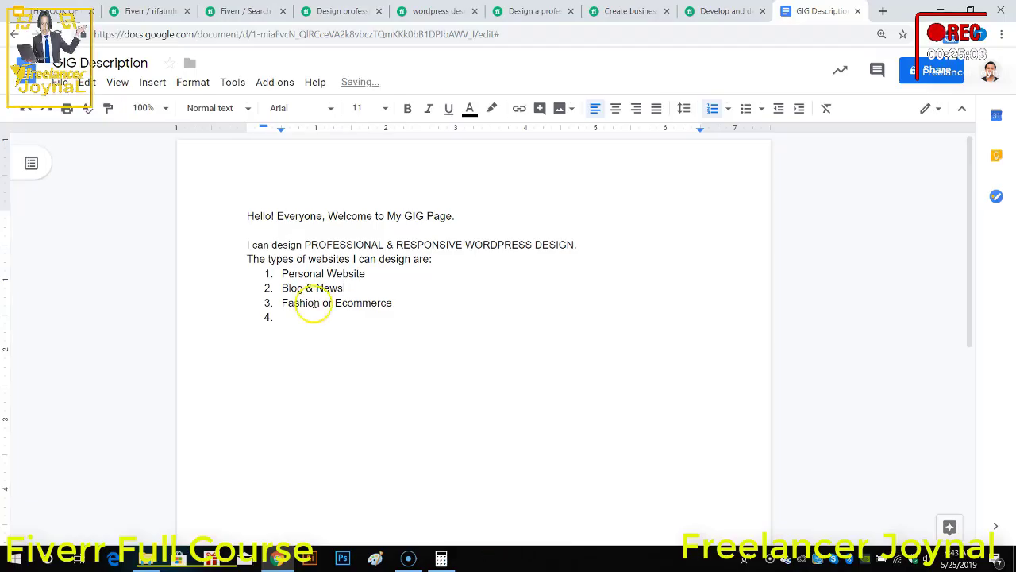
Step: Add "Corporate" and "Online Shop" as the fourth and fifth items of the website types list
{"action": "left_click", "coordinate": [317, 318]}
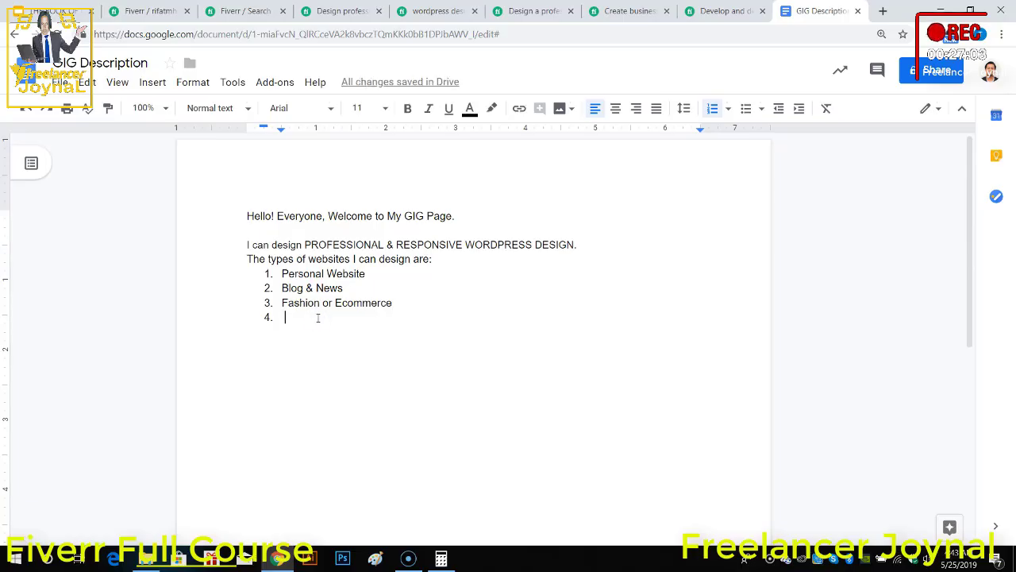
{"action": "type", "text": "C"}
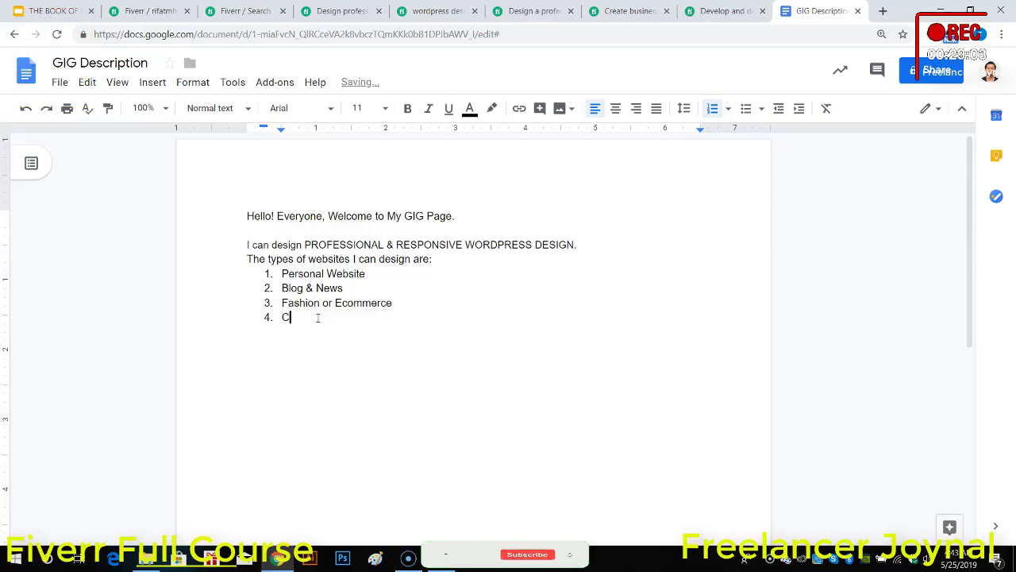
{"action": "type", "text": "orporate"}
{"action": "key", "text": "Return"}
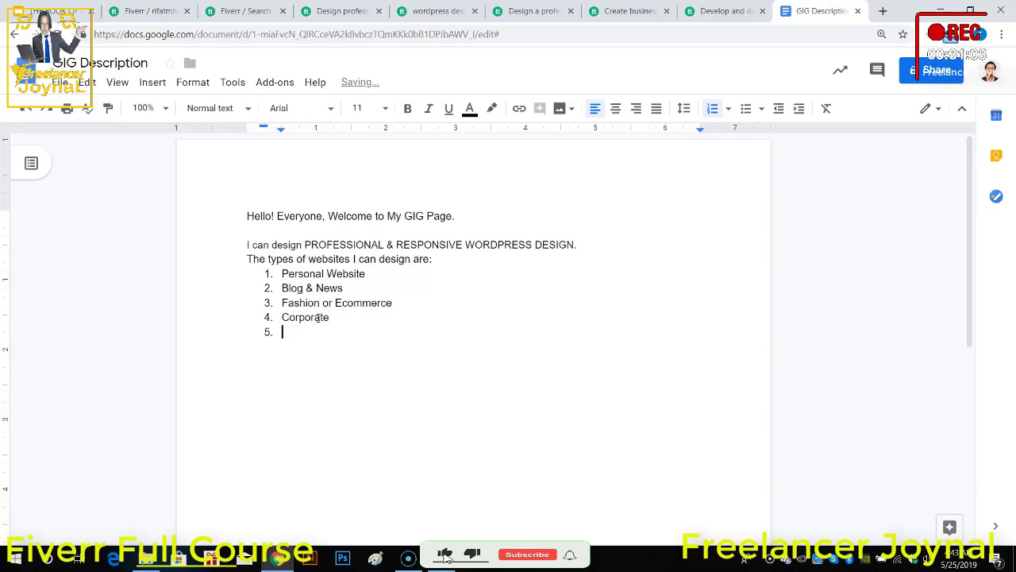
{"action": "type", "text": "On"}
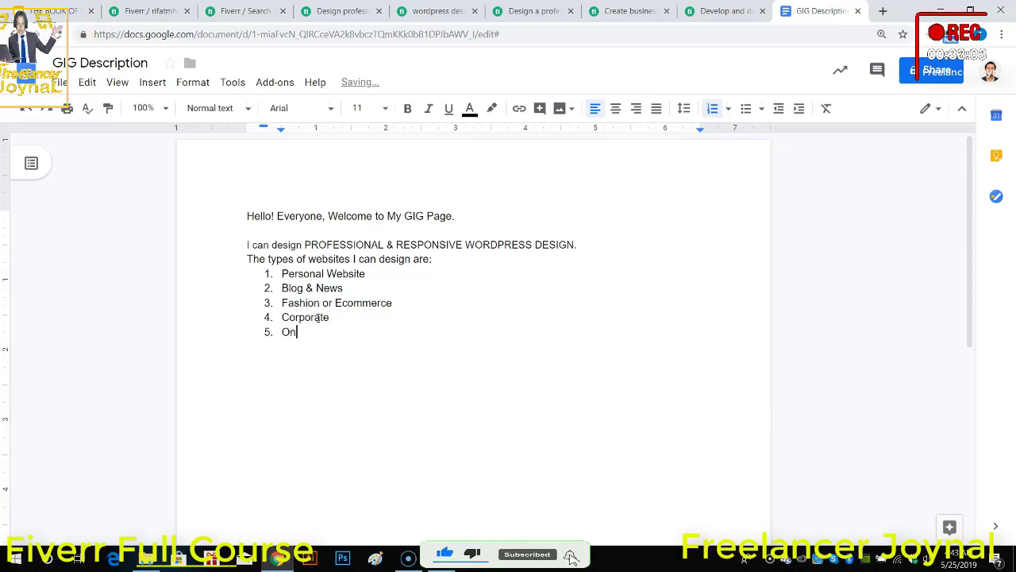
{"action": "type", "text": "line S"}
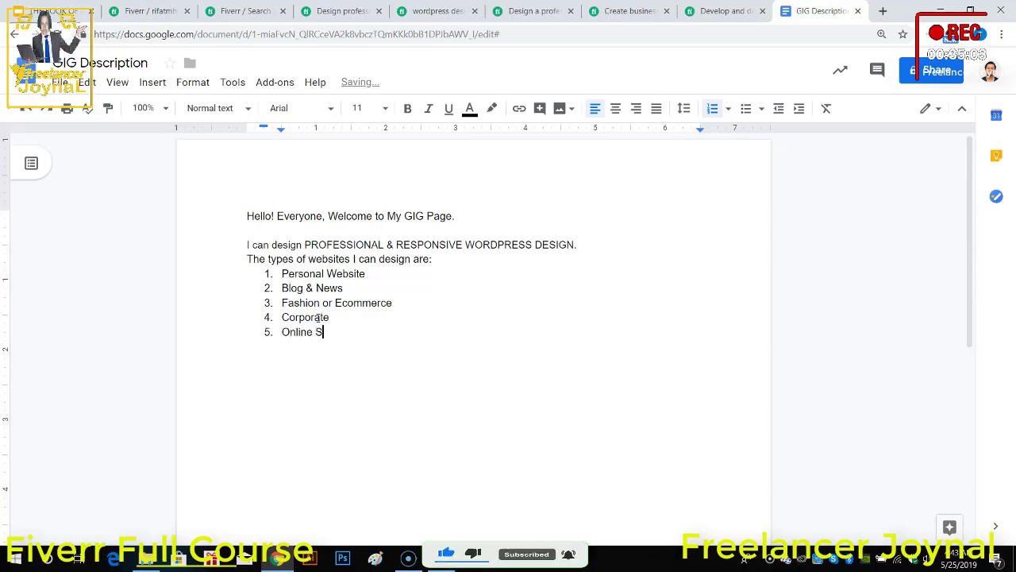
{"action": "type", "text": "hop"}
{"action": "key", "text": "Return"}
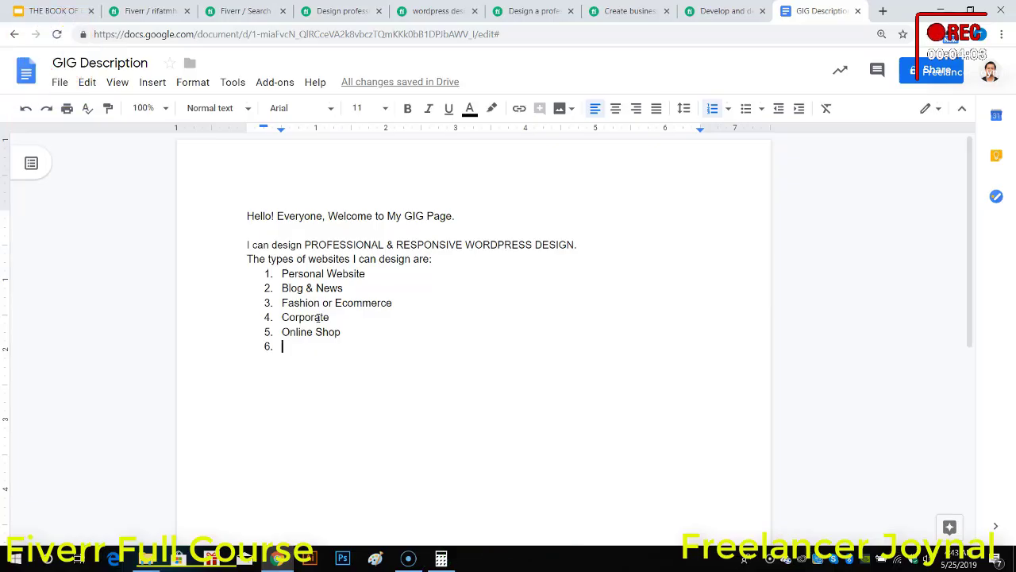
Step: Add "Educational Learning Platform" as the sixth item of the website types list
{"action": "type", "text": "Educatio"}
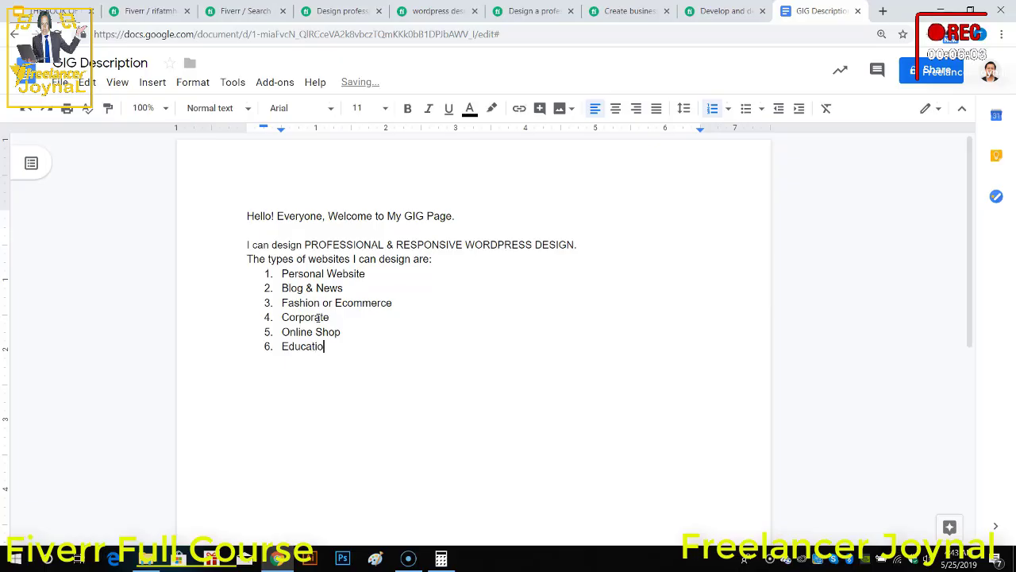
{"action": "type", "text": "n"}
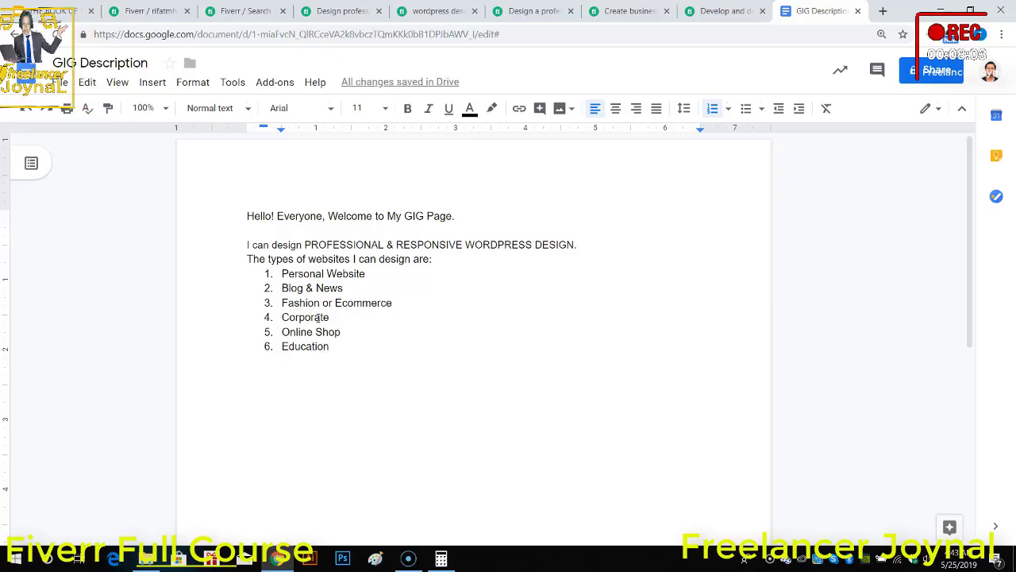
{"action": "key", "text": "BackSpace"}
{"action": "type", "text": "al Learning"}
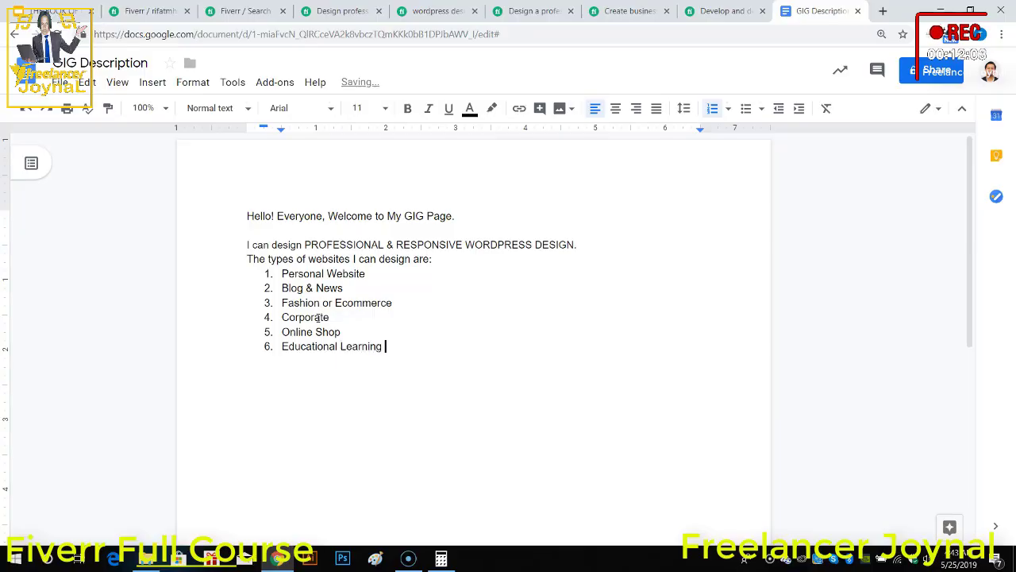
{"action": "type", "text": " Platform"}
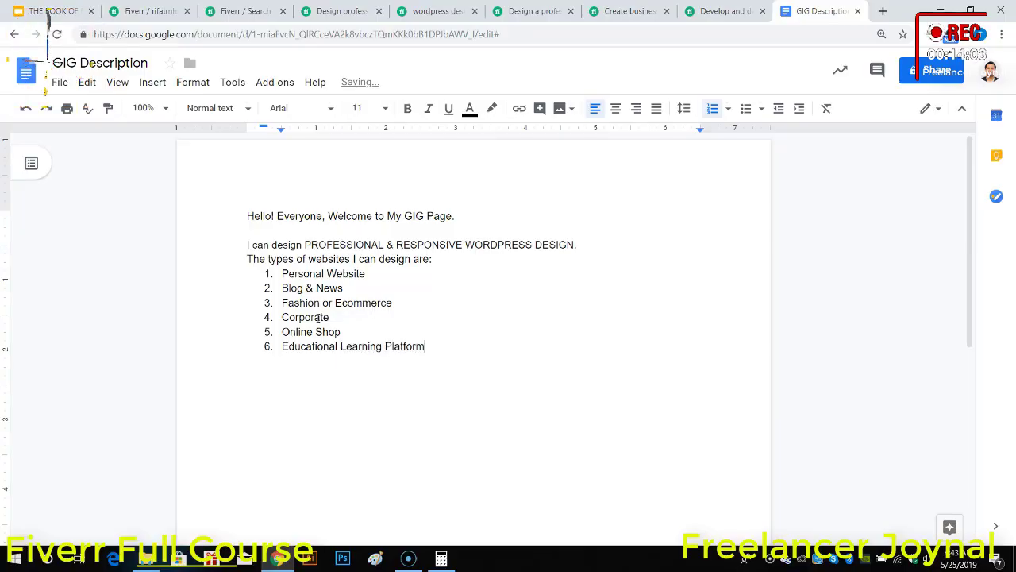
{"action": "key", "text": "Return"}
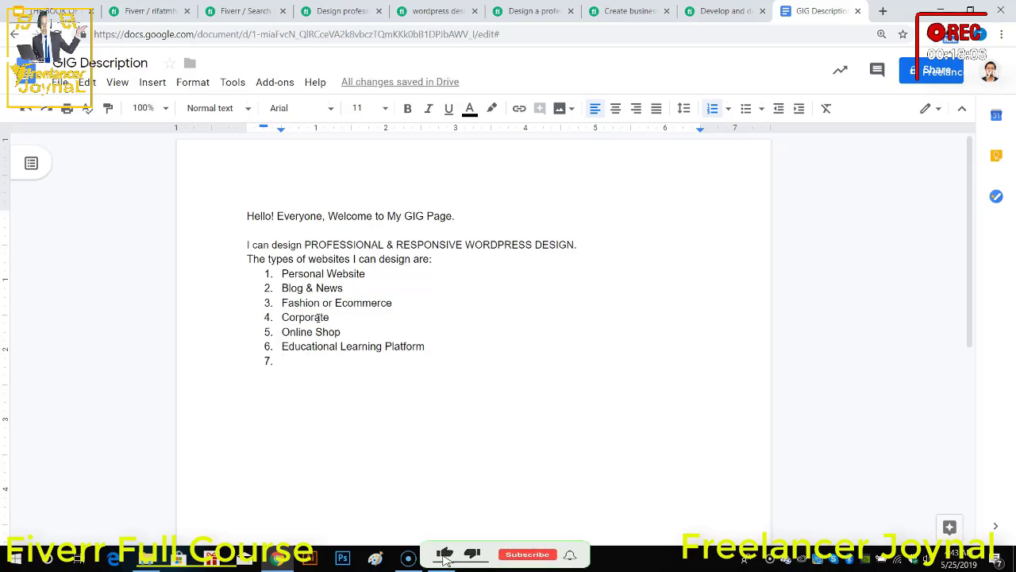
Step: Add "Logistics" and "Electronics" as the seventh and eighth items of the website types list
{"action": "type", "text": "Logi"}
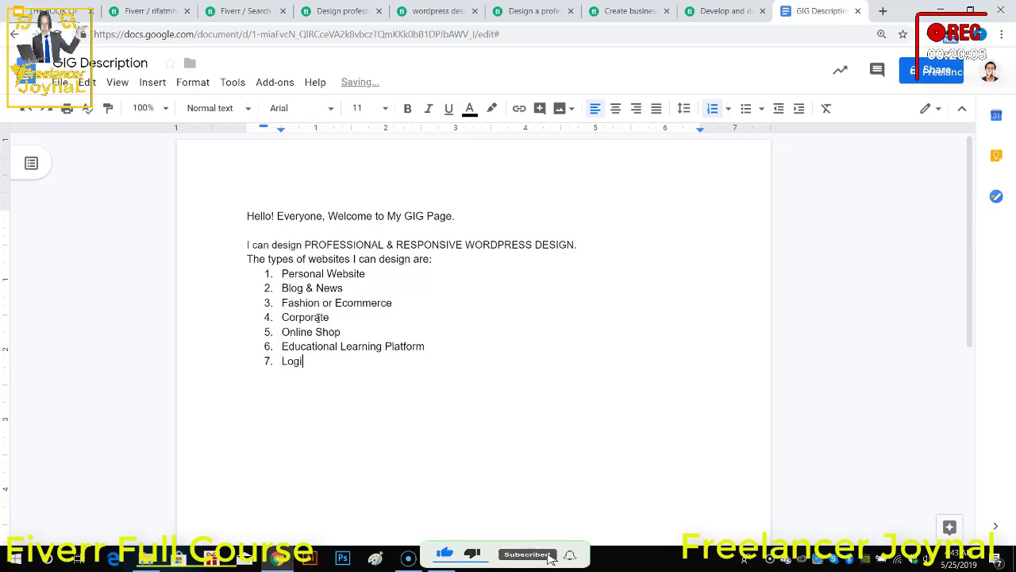
{"action": "type", "text": "stics"}
{"action": "key", "text": "Return"}
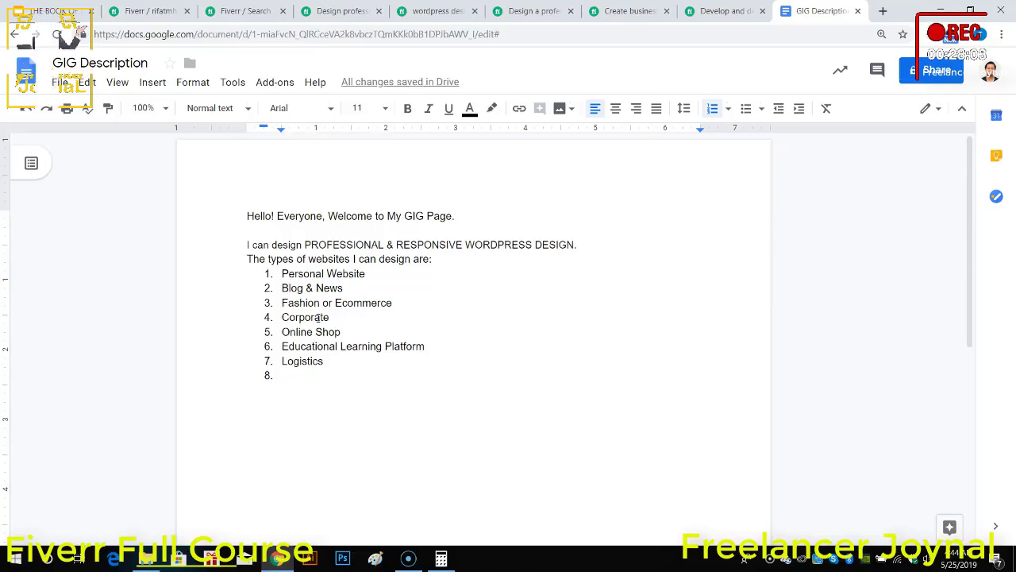
{"action": "type", "text": "Electro"}
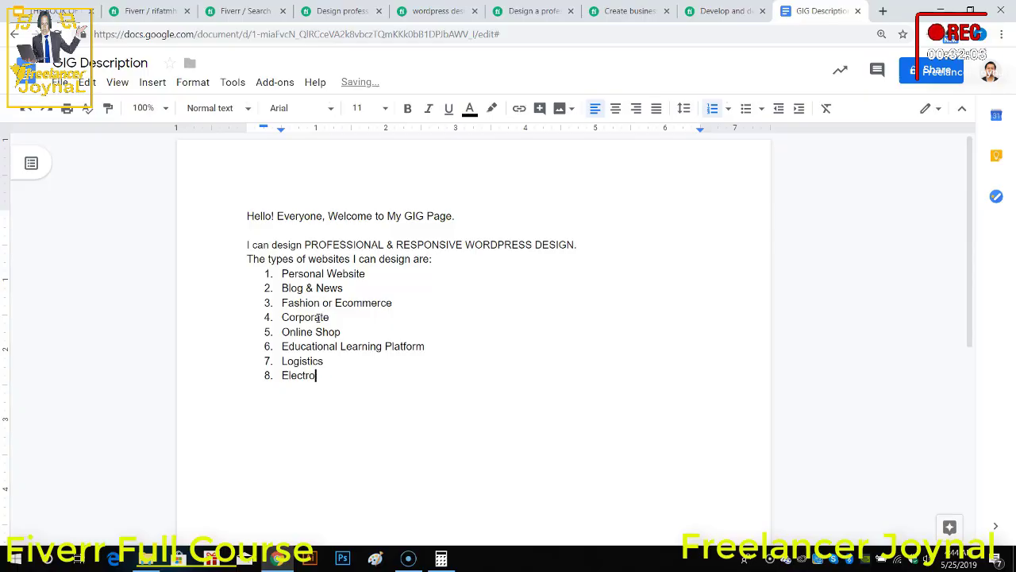
{"action": "type", "text": "nics"}
{"action": "key", "text": "Return"}
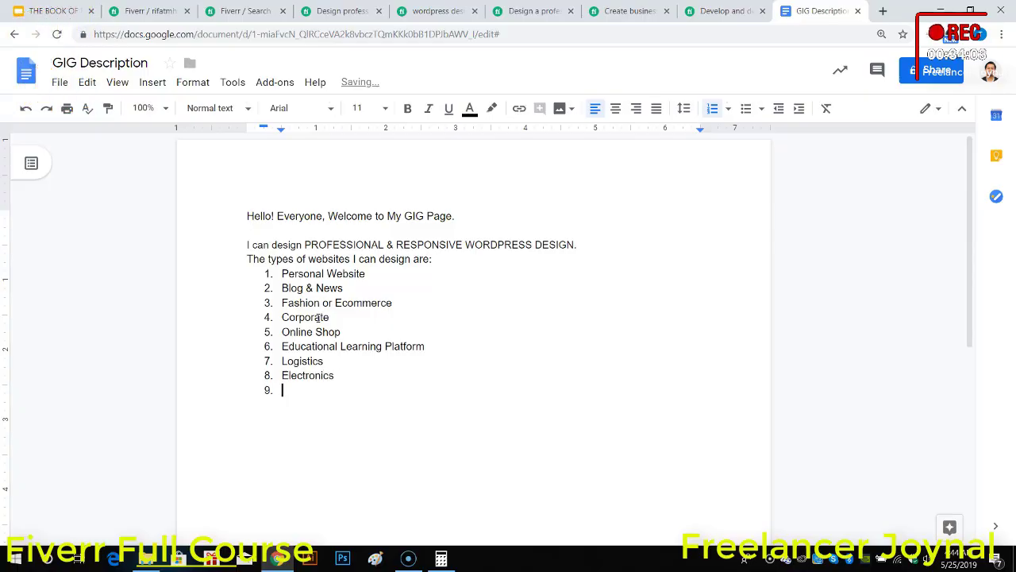
Step: Shorten the first list item to "Personal" and enter "Non Profit & NGO" as the ninth item
{"action": "double_click", "coordinate": [350, 274]}
{"action": "key", "text": "BackSpace"}
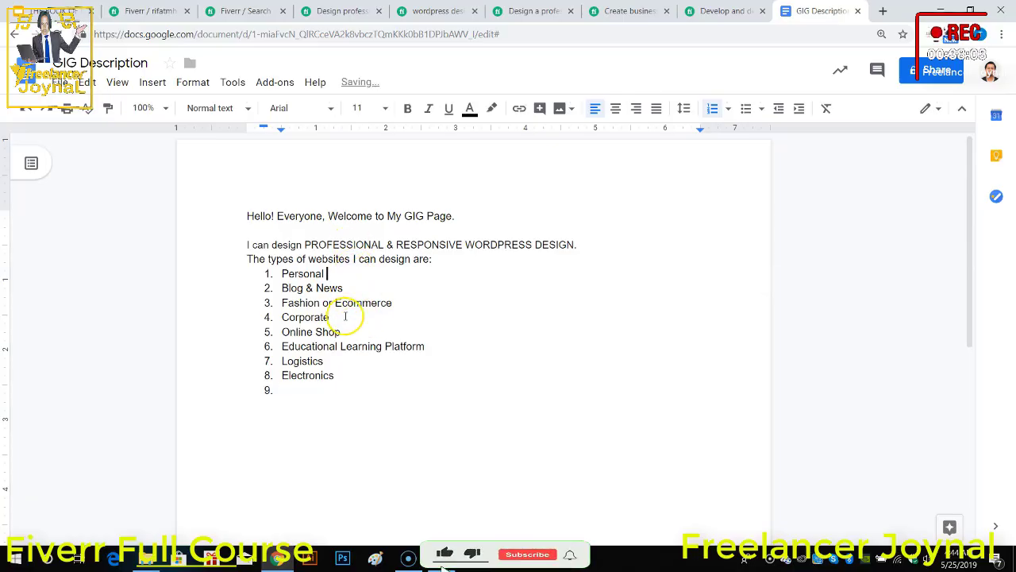
{"action": "left_click", "coordinate": [318, 393]}
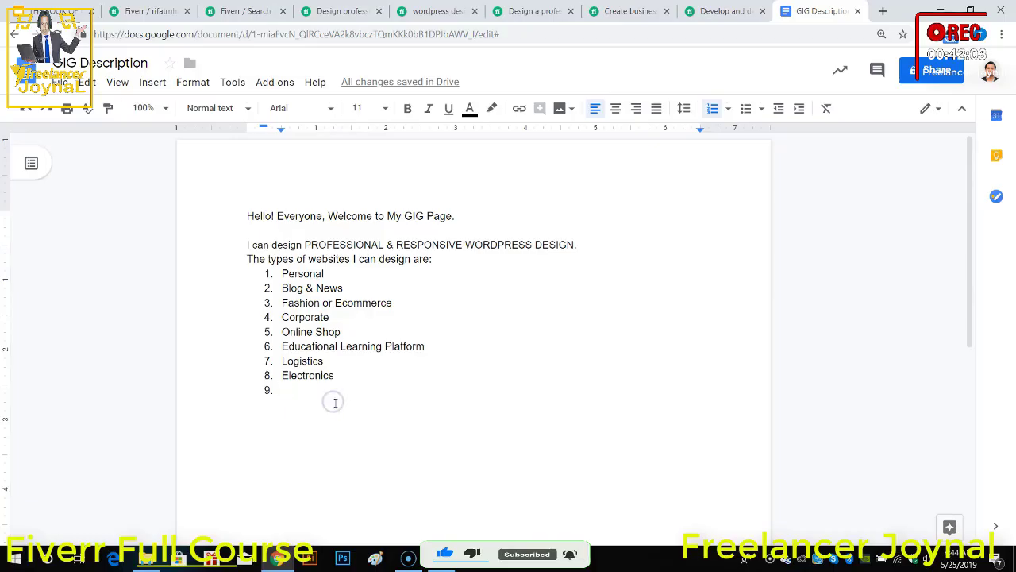
{"action": "type", "text": "Non Prof"}
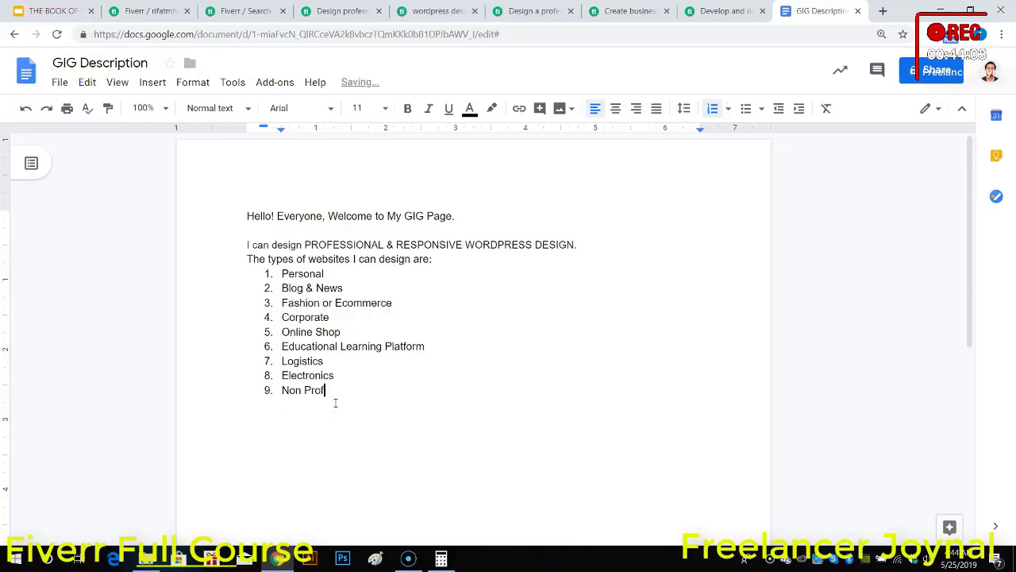
{"action": "type", "text": "it & "}
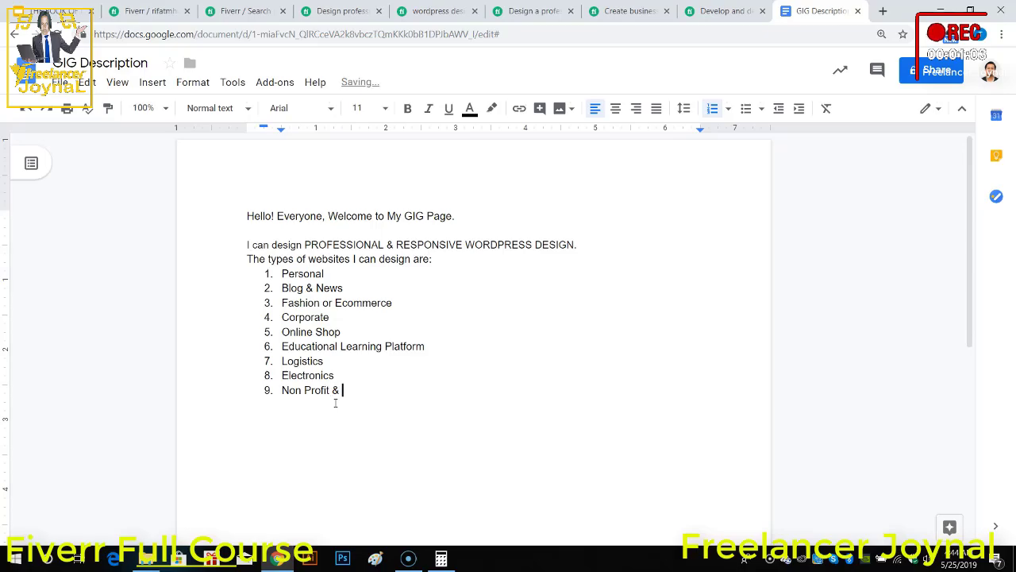
{"action": "type", "text": "NG"}
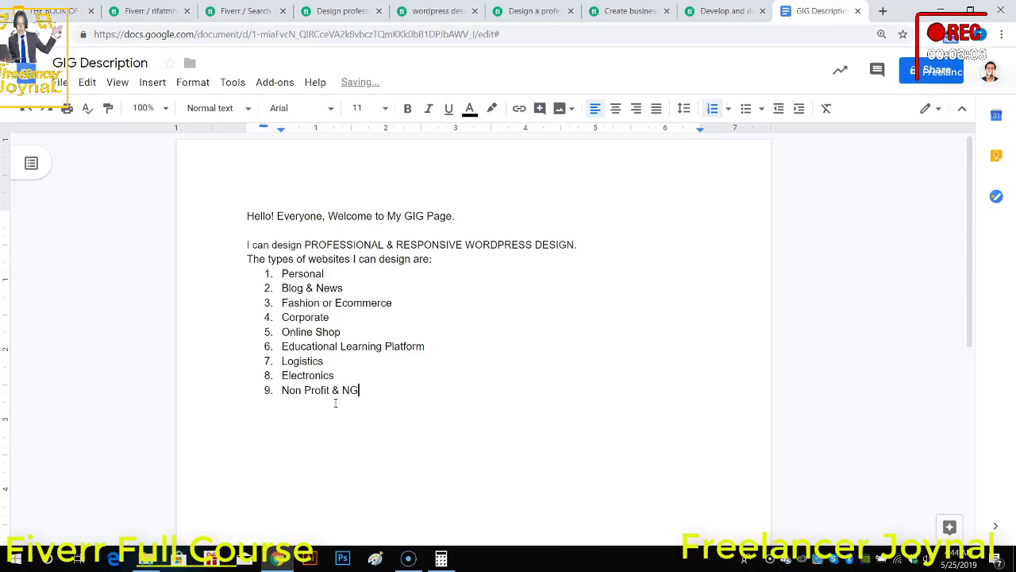
{"action": "type", "text": "D"}
{"action": "key", "text": "BackSpace"}
{"action": "key", "text": "BackSpace"}
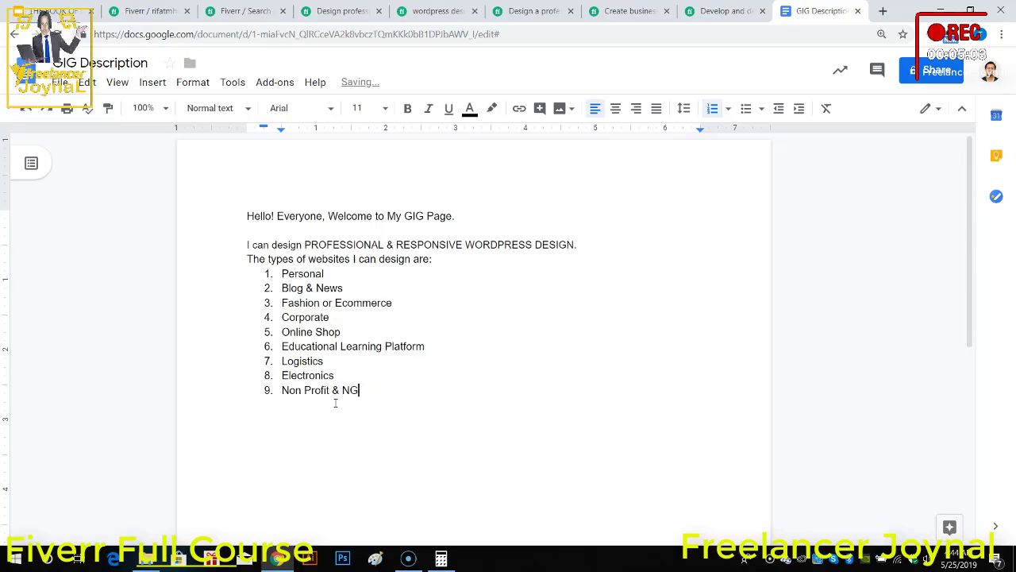
Step: Add "ERP" as the tenth item, then end the numbered list and leave a blank line below it
{"action": "key", "text": "Return"}
{"action": "type", "text": "ERP"}
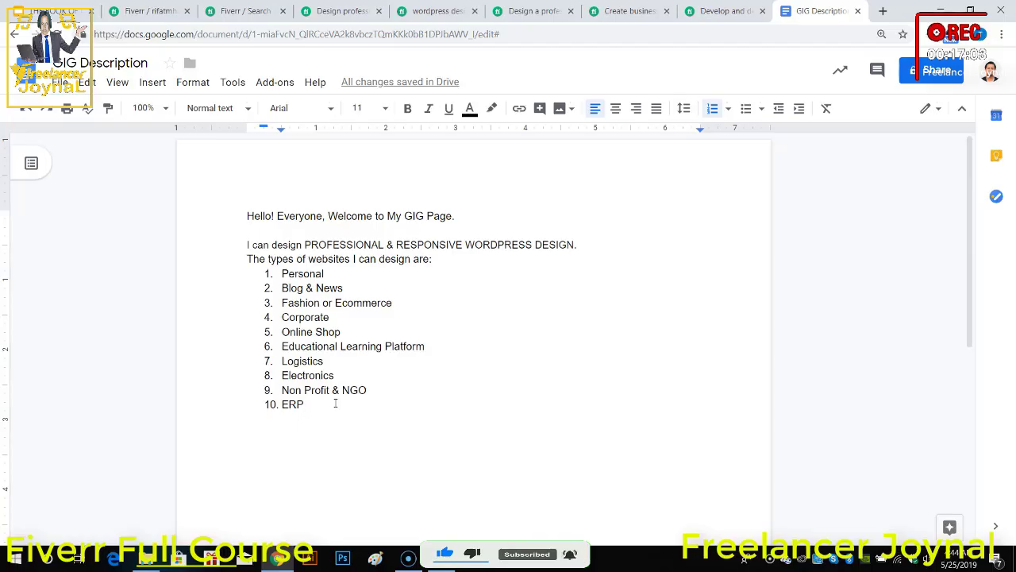
{"action": "key", "text": "Return"}
{"action": "key", "text": "Return"}
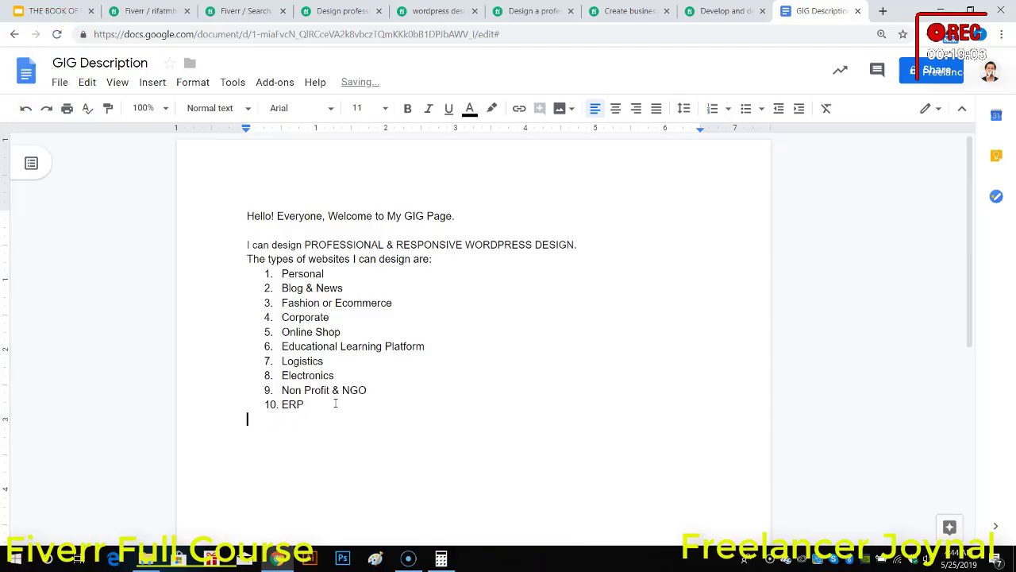
{"action": "key", "text": "Return"}
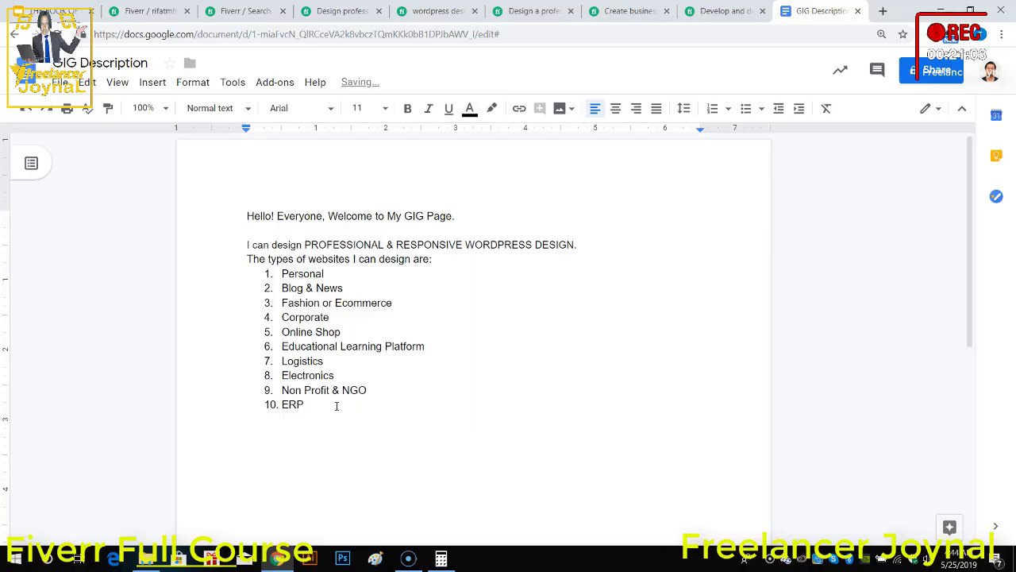
{"action": "left_click", "coordinate": [334, 426]}
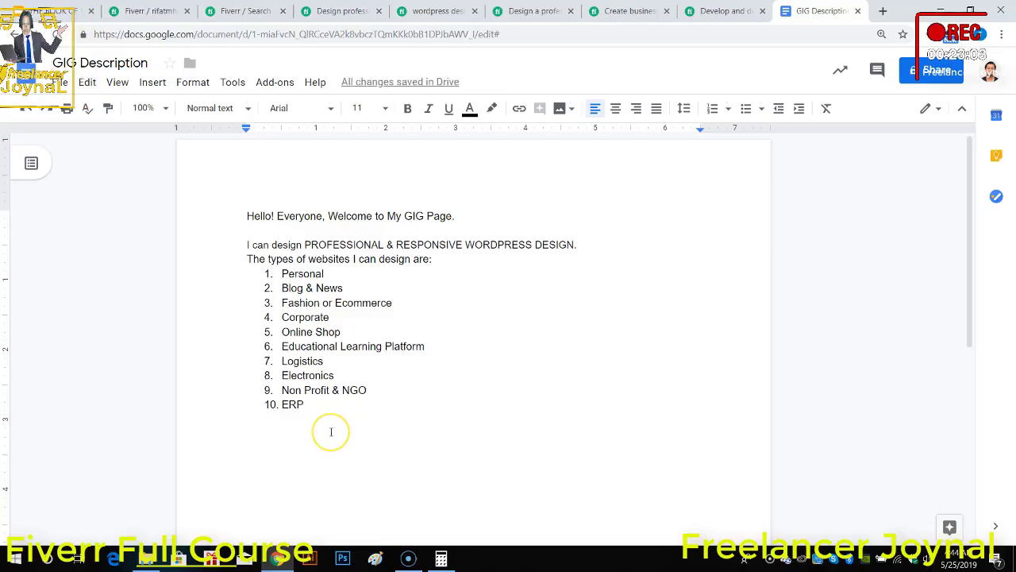
{"action": "type", "text": "All types"}
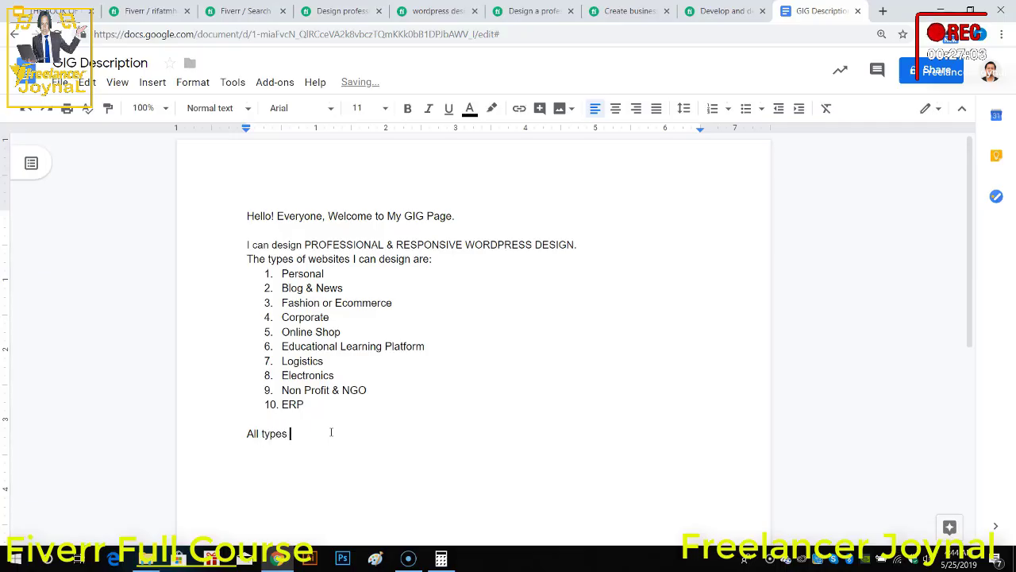
{"action": "key", "text": "BackSpace"}
{"action": "key", "text": "BackSpace"}
{"action": "key", "text": "BackSpace"}
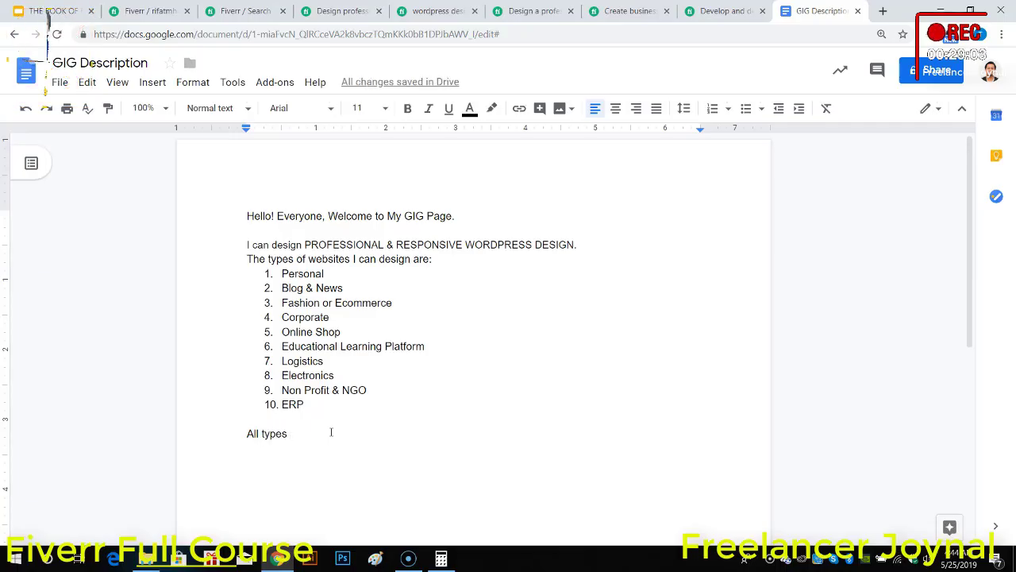
{"action": "key", "text": "BackSpace"}
{"action": "key", "text": "BackSpace"}
{"action": "key", "text": "BackSpace"}
{"action": "key", "text": "BackSpace"}
{"action": "key", "text": "BackSpace"}
{"action": "key", "text": "BackSpace"}
{"action": "key", "text": "BackSpace"}
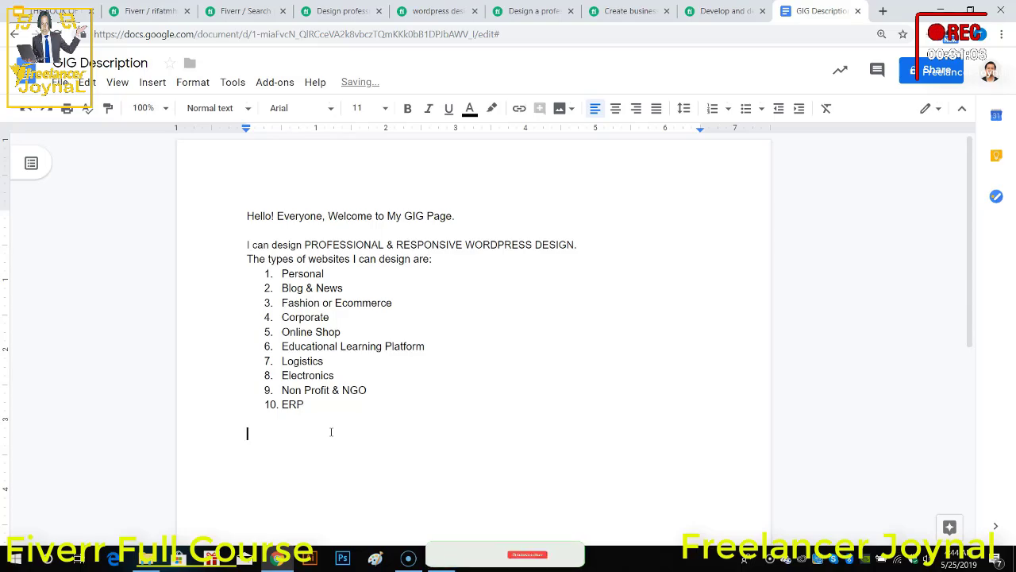
Step: Enter the heading "My Services Includes:" below the website types list, followed by a new line
{"action": "type", "text": "My Se"}
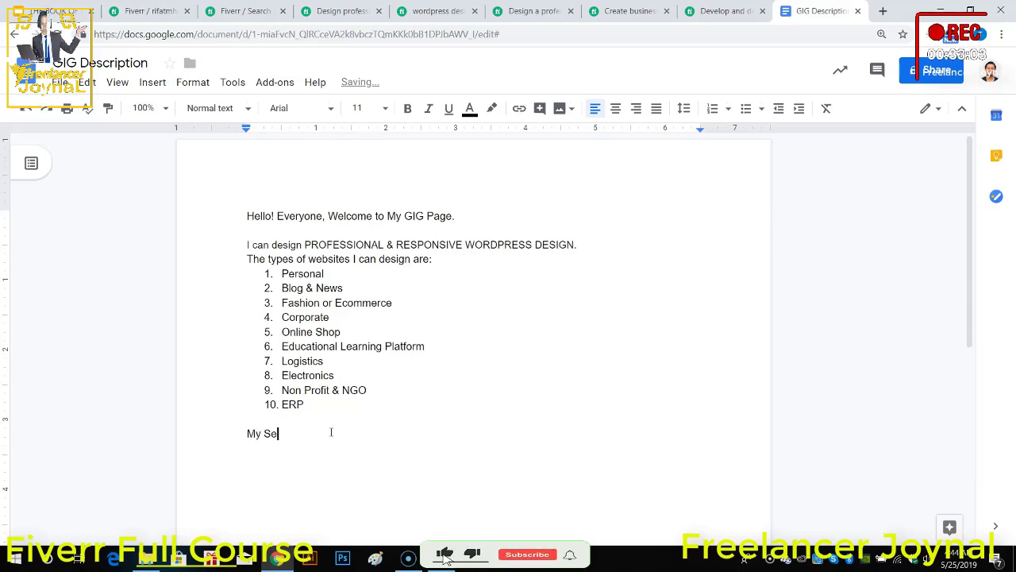
{"action": "type", "text": "rvice"}
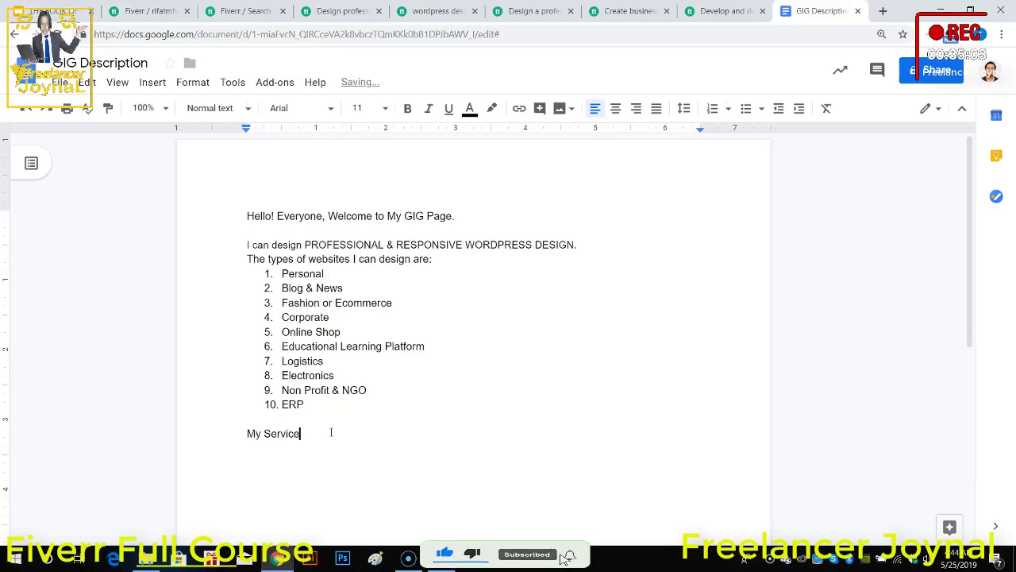
{"action": "type", "text": "s Incl"}
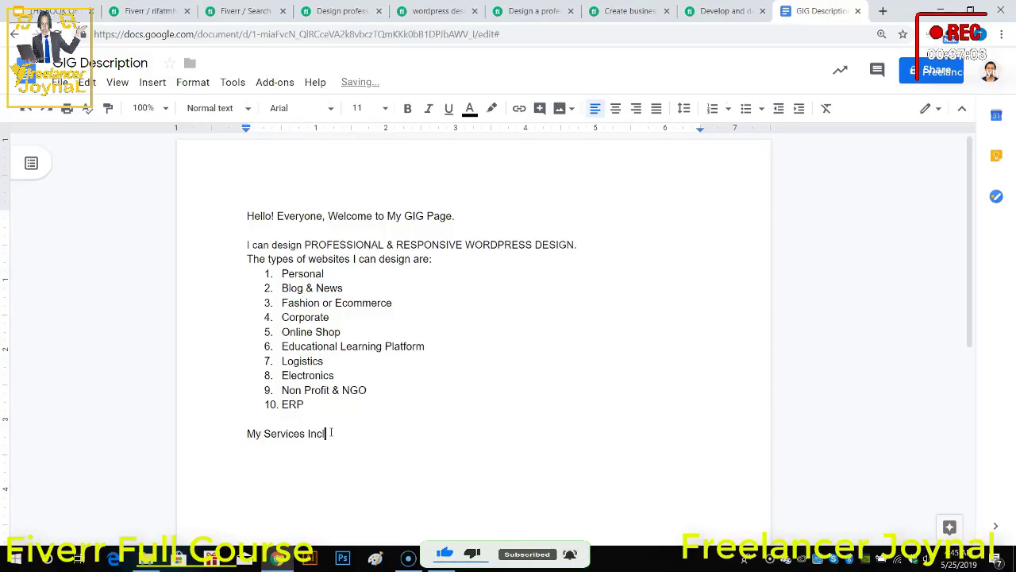
{"action": "type", "text": "udes:"}
{"action": "key", "text": "Return"}
Step: Start a numbered list under the services heading with "Responsive & Cross Browser" as its first item
{"action": "type", "text": "1"}
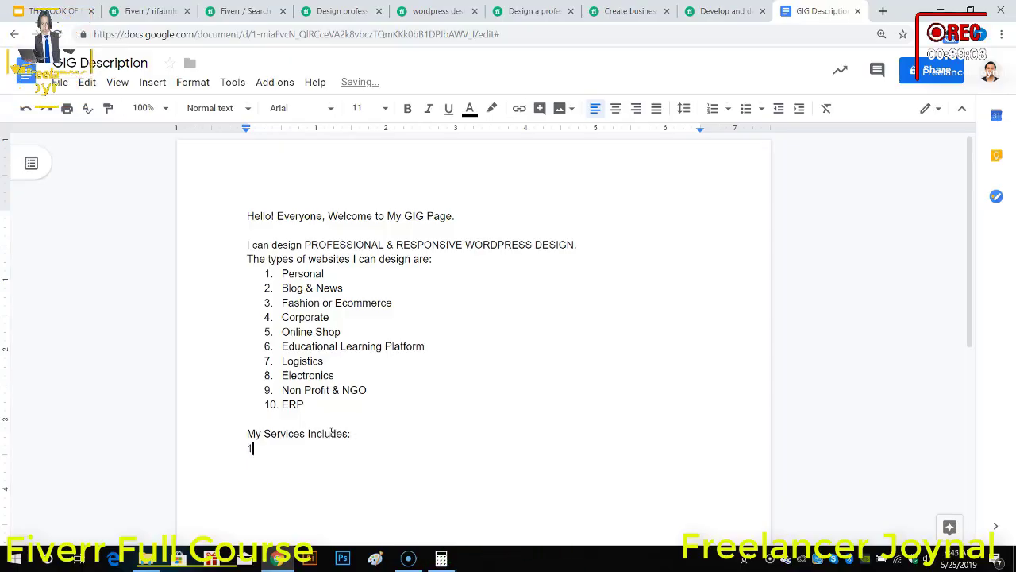
{"action": "type", "text": "."}
{"action": "type", "text": "Re"}
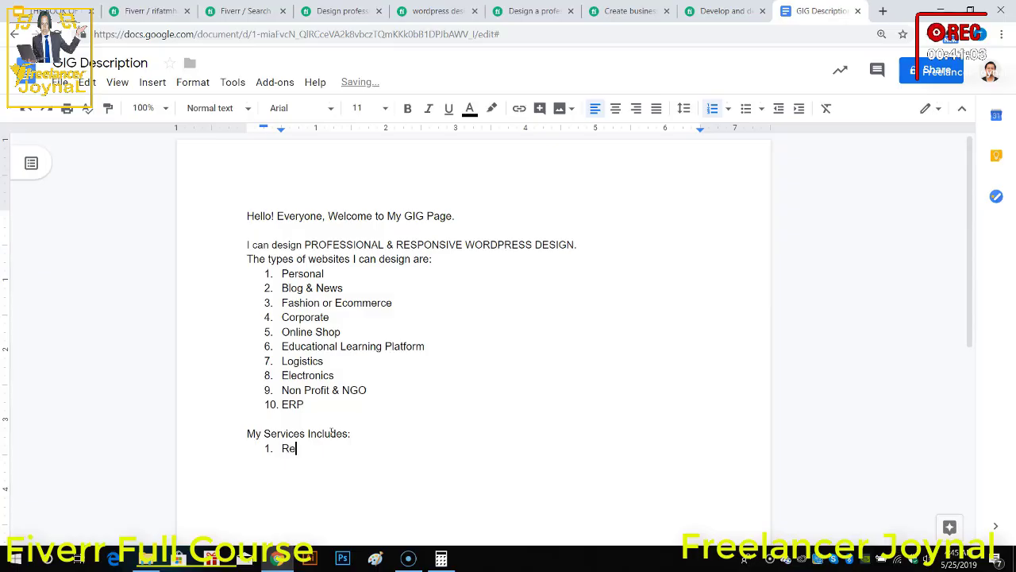
{"action": "type", "text": "sponsive "}
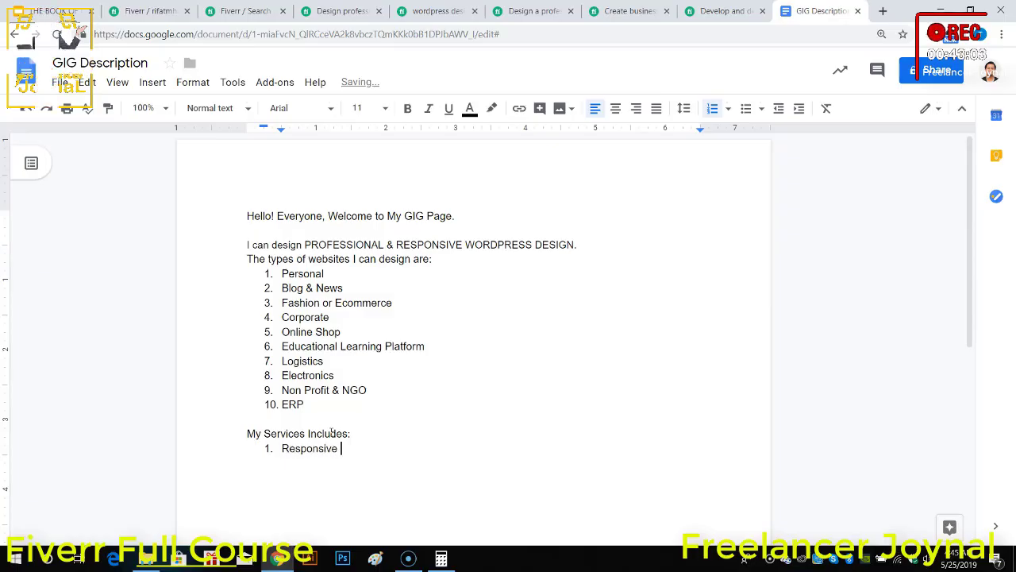
{"action": "type", "text": "& Cross Brow"}
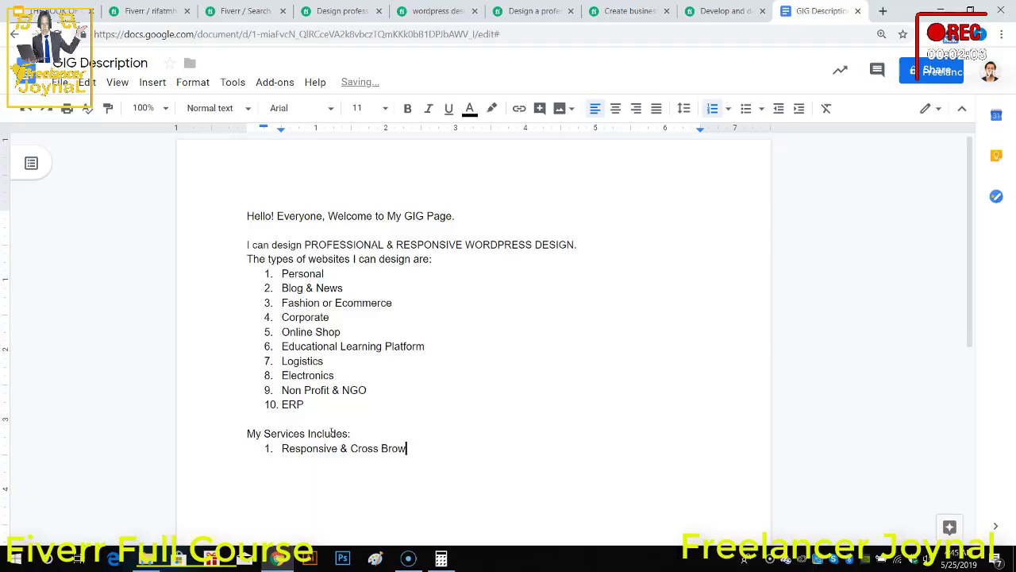
{"action": "type", "text": "ser"}
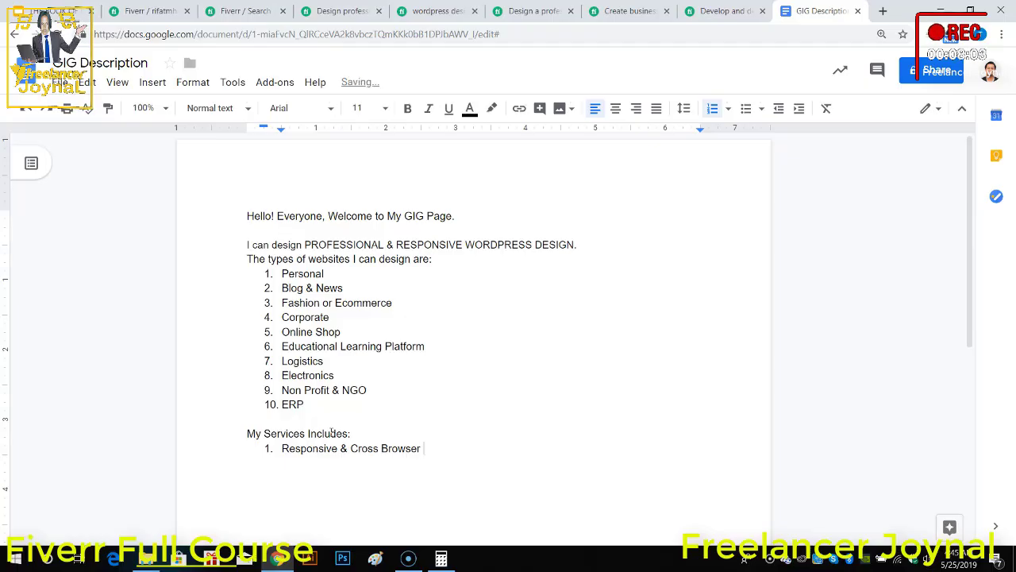
{"action": "type", "text": "Suppo"}
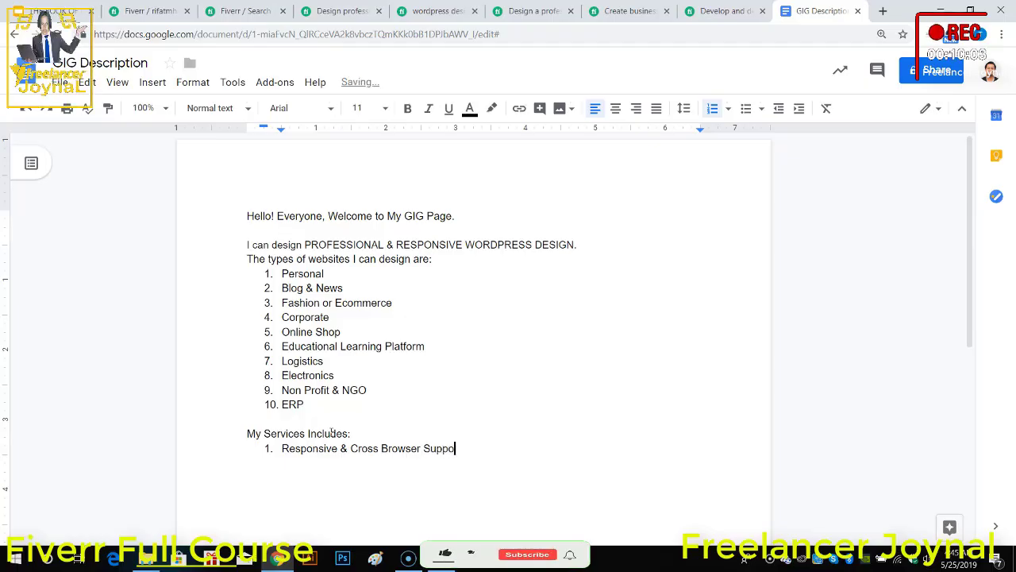
{"action": "type", "text": "rt"}
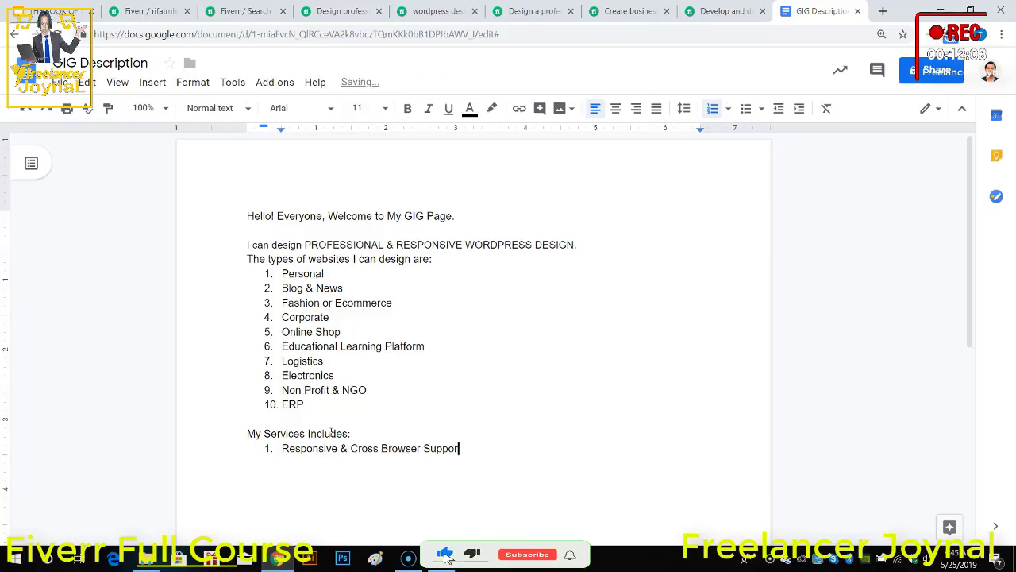
{"action": "key", "text": "BackSpace"}
{"action": "key", "text": "BackSpace"}
{"action": "key", "text": "BackSpace"}
{"action": "key", "text": "BackSpace"}
{"action": "key", "text": "BackSpace"}
{"action": "key", "text": "BackSpace"}
{"action": "key", "text": "BackSpace"}
{"action": "key", "text": "Return"}
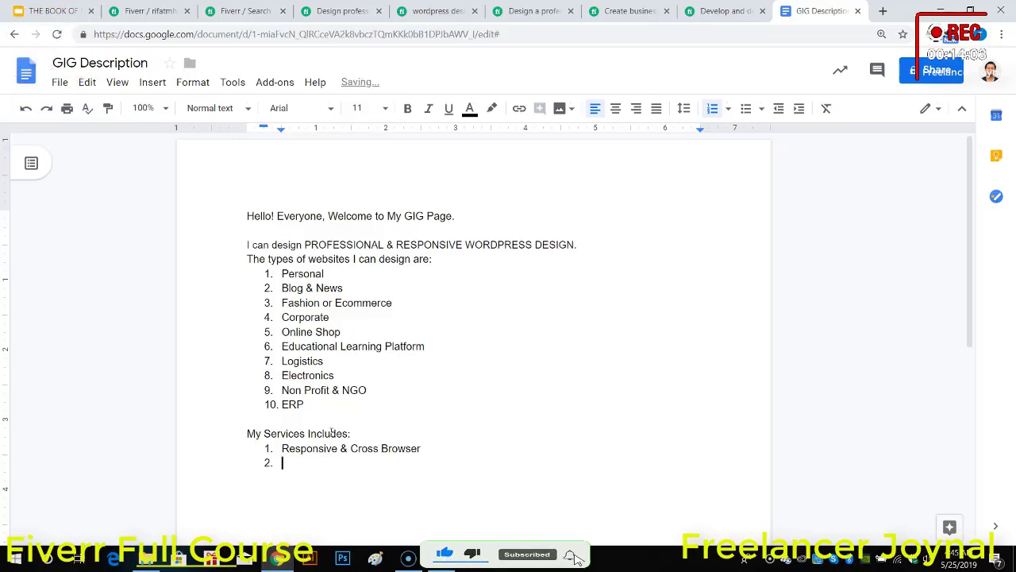
Step: Add "Unique Typography & Design" as the second item of the services list
{"action": "type", "text": "Uniq"}
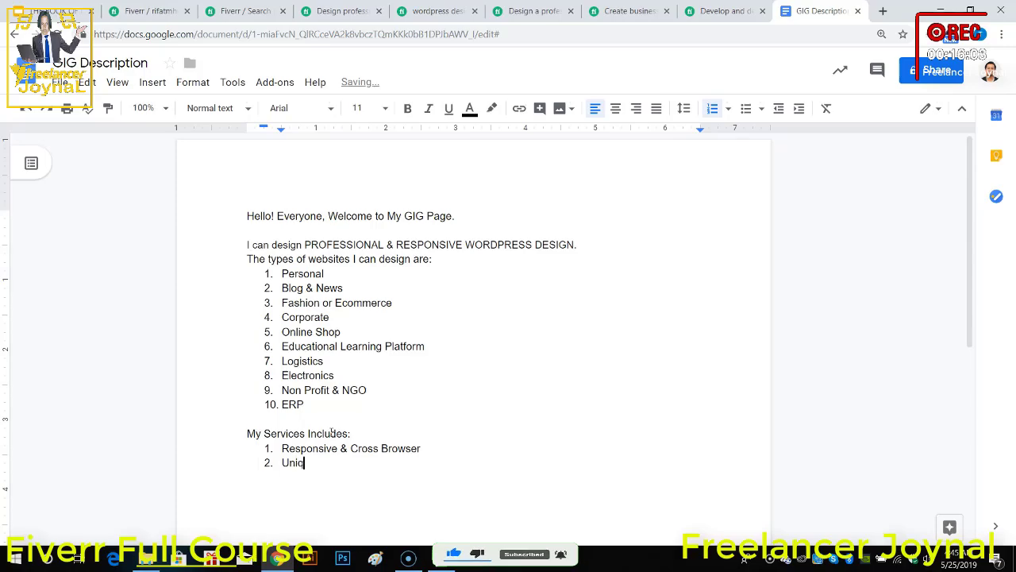
{"action": "type", "text": "ue Typo"}
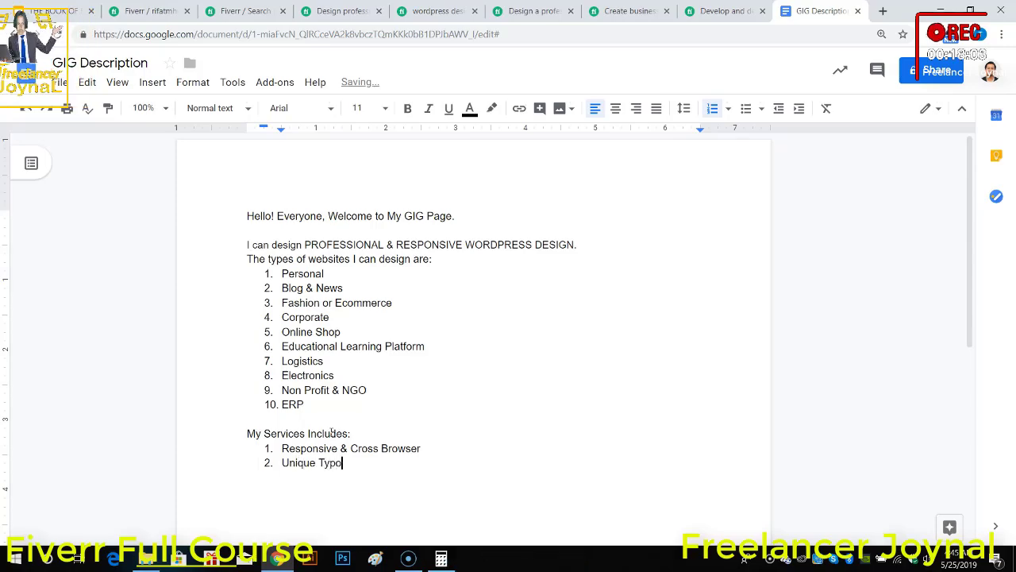
{"action": "type", "text": "graphy "}
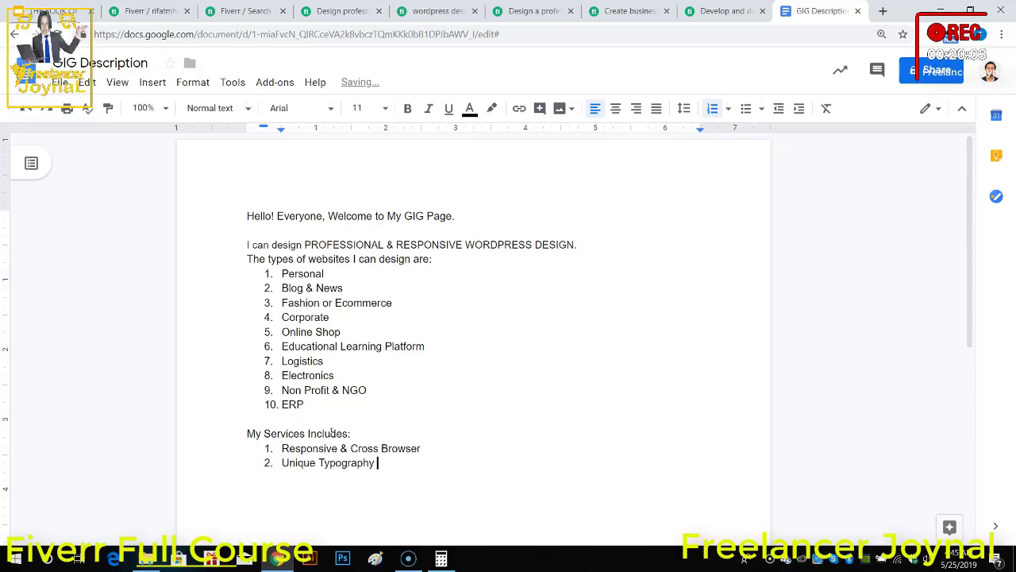
{"action": "type", "text": "& Design"}
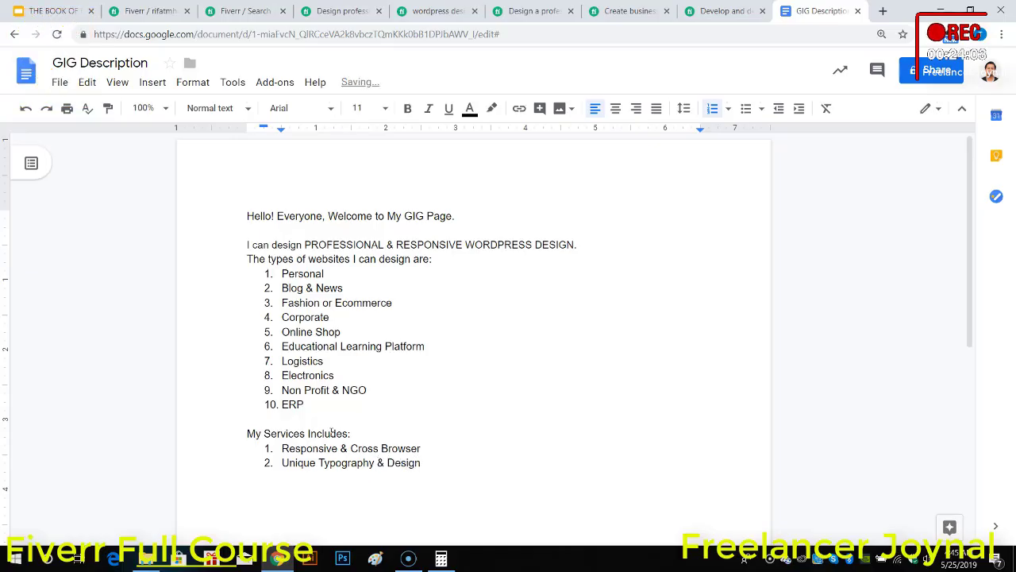
{"action": "key", "text": "Return"}
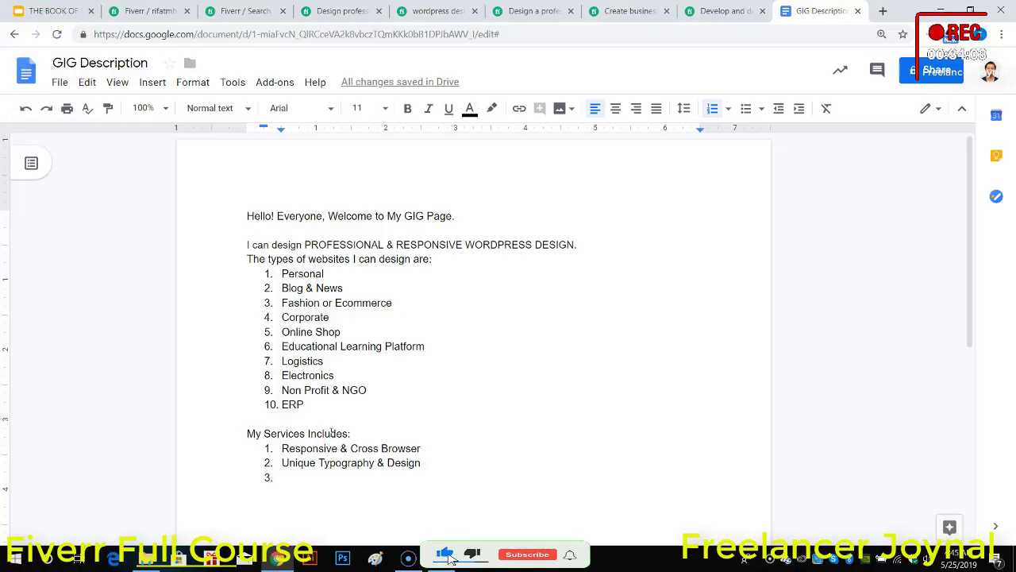
Step: Add "FREE Mockups" and "Lates Trend" as the third and fourth items of the services list
{"action": "type", "text": "FREE "}
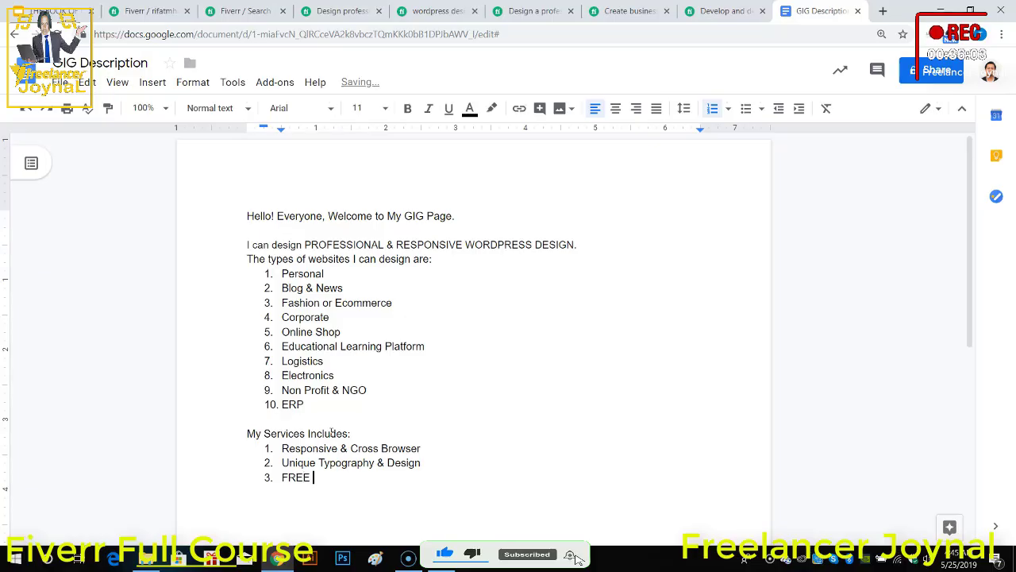
{"action": "type", "text": "Mockups"}
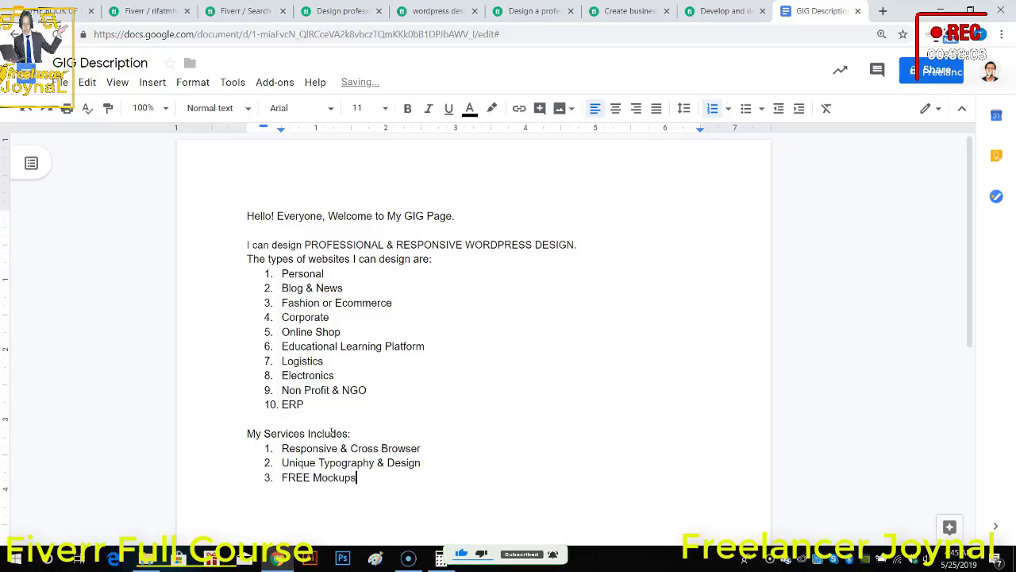
{"action": "key", "text": "Return"}
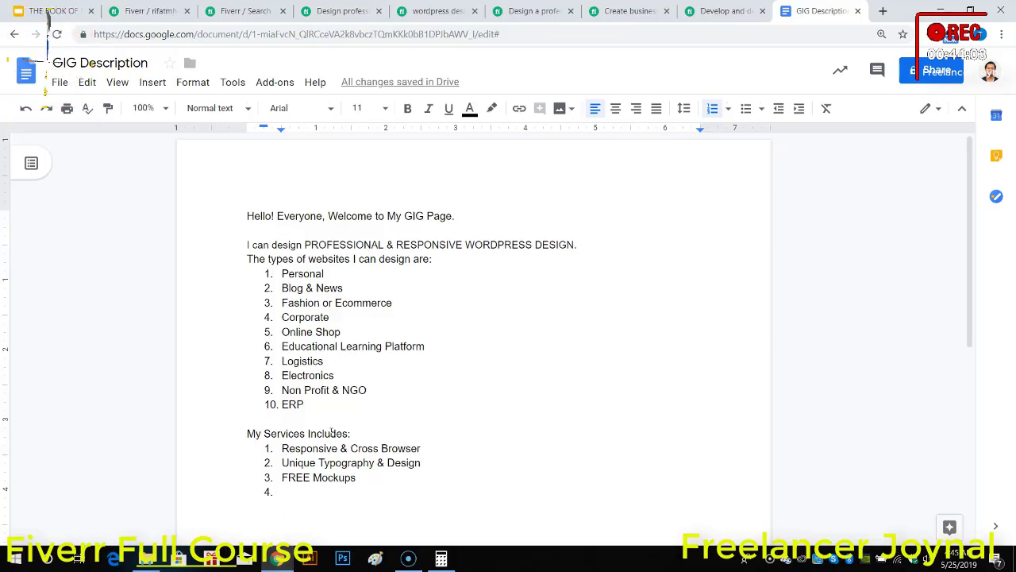
{"action": "type", "text": "L"}
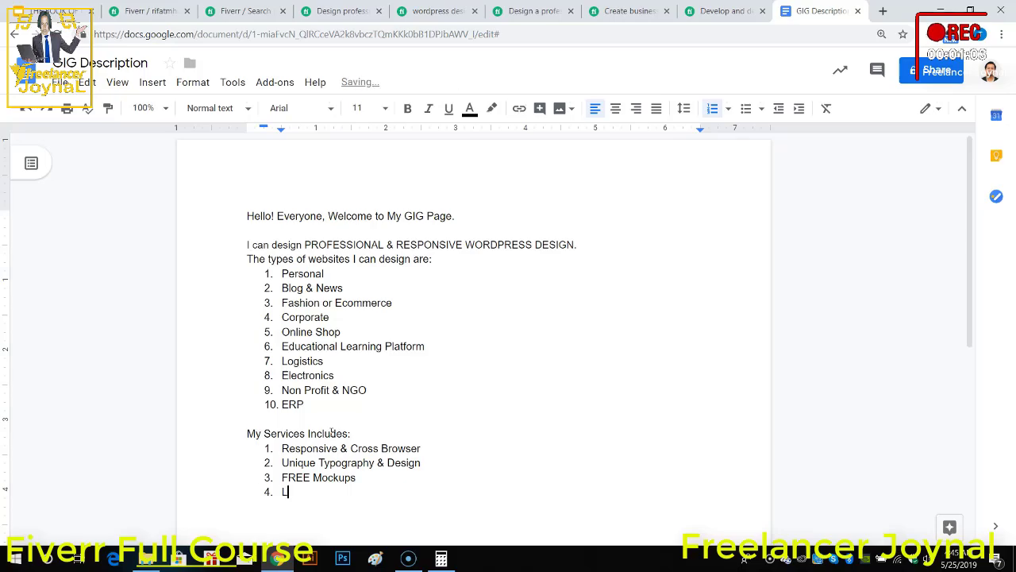
{"action": "type", "text": "ates Trend"}
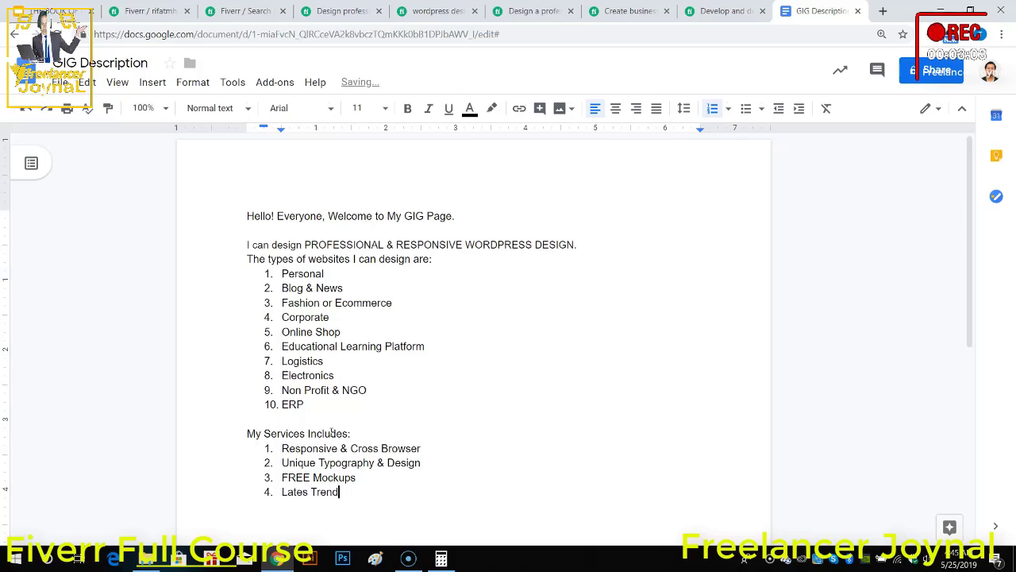
{"action": "key", "text": "Return"}
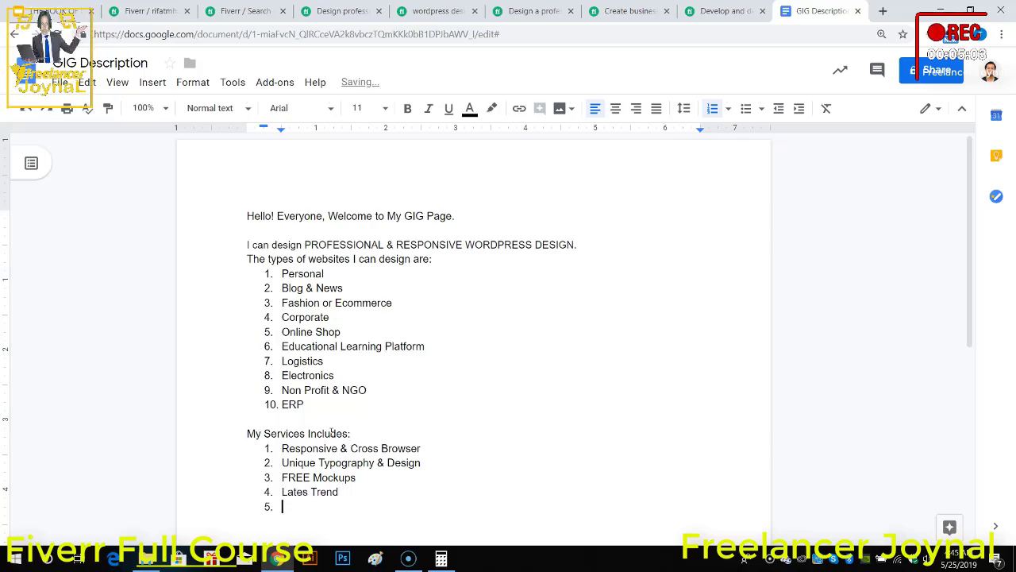
Step: Add "Professional Output" as the fifth item of the services list and start an empty sixth item
{"action": "scroll", "coordinate": [347, 442], "scroll_direction": "down", "scroll_amount": 2}
{"action": "type", "text": "Pro"}
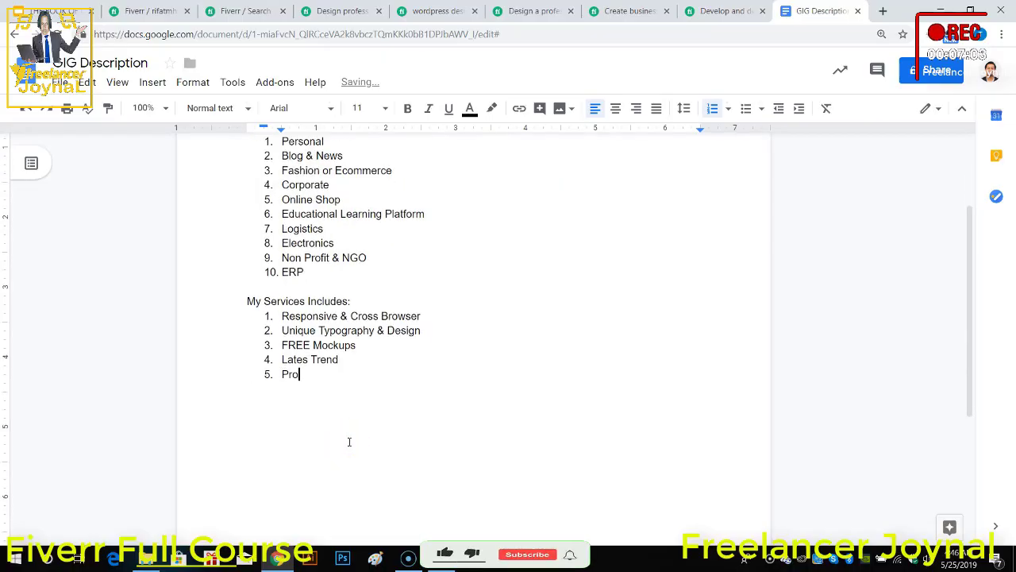
{"action": "type", "text": "fessio"}
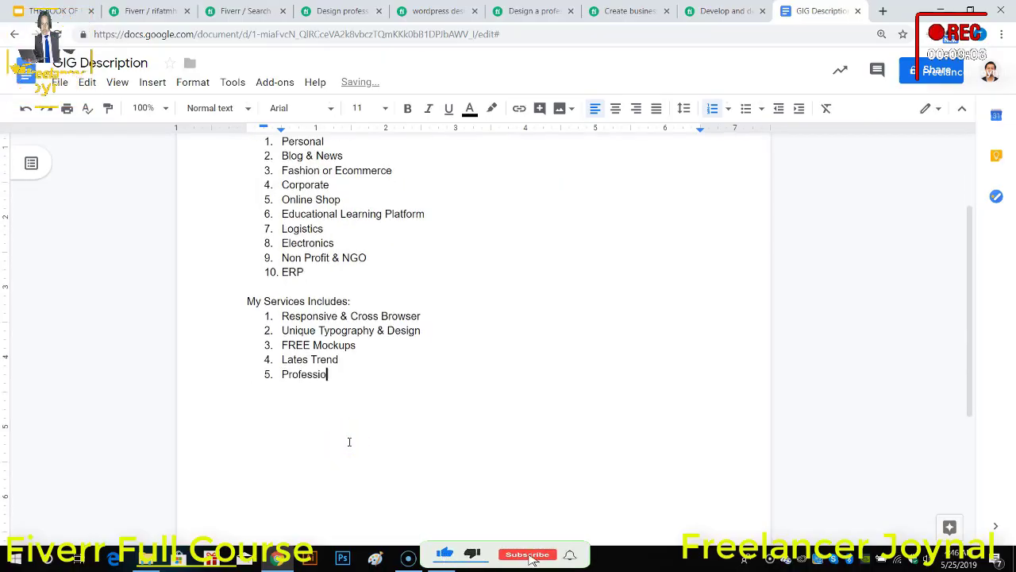
{"action": "type", "text": "nal Out"}
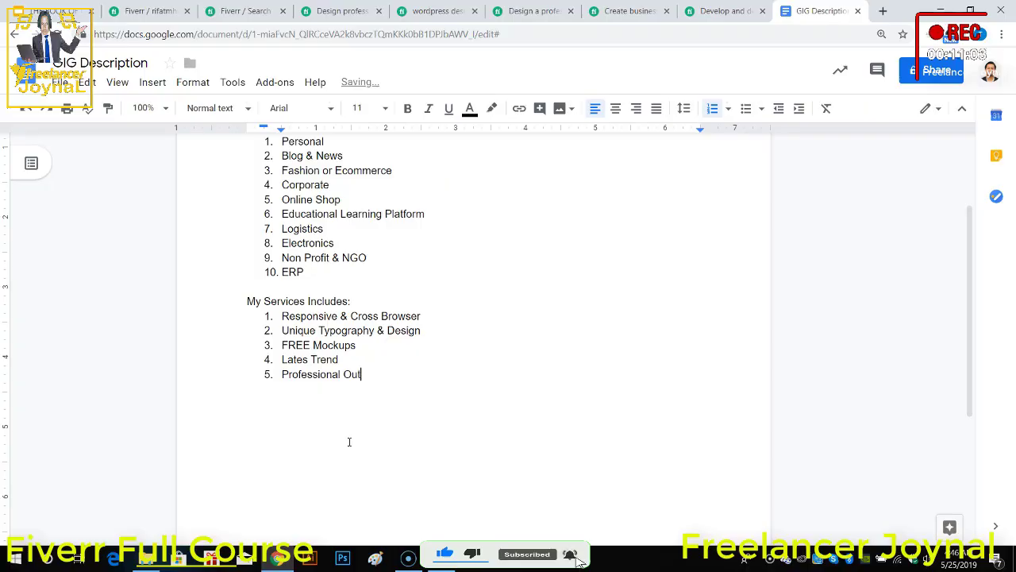
{"action": "type", "text": "put"}
{"action": "key", "text": "Return"}
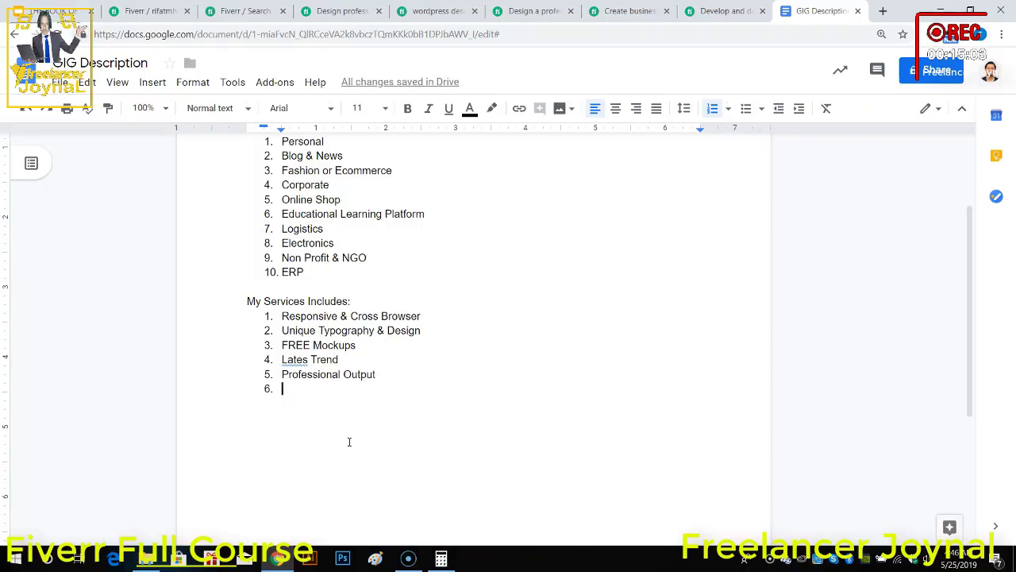
Step: Correct "Lates" to "Latest" in the fourth services item and return to the empty sixth item
{"action": "left_click", "coordinate": [304, 400]}
{"action": "left_click", "coordinate": [309, 360]}
{"action": "type", "text": "t"}
{"action": "left_click", "coordinate": [328, 391]}
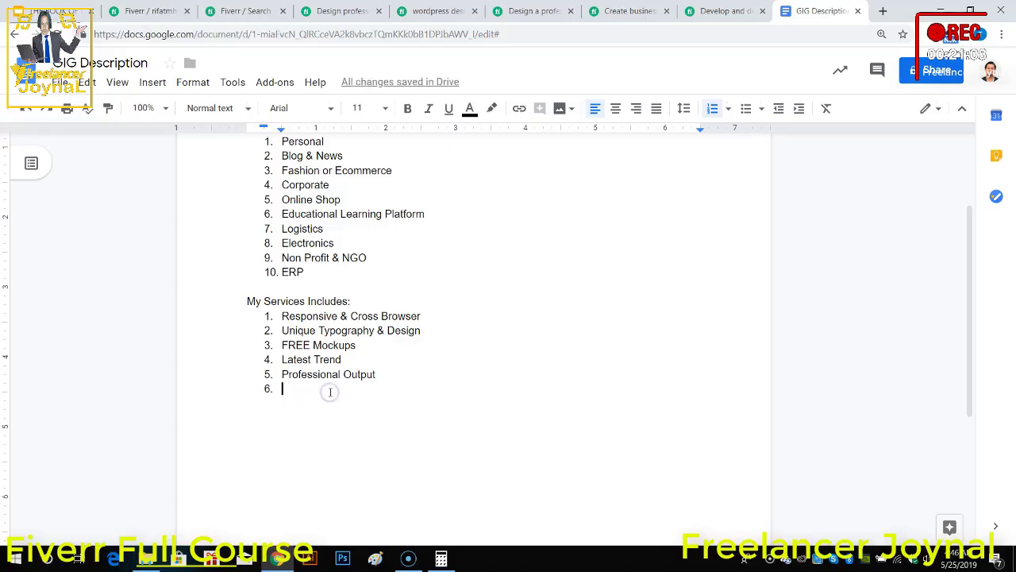
Step: Check the competing Fiverr gig descriptions for ideas and add "SEO Optimized" as the sixth item of the services list
{"action": "left_click", "coordinate": [321, 13]}
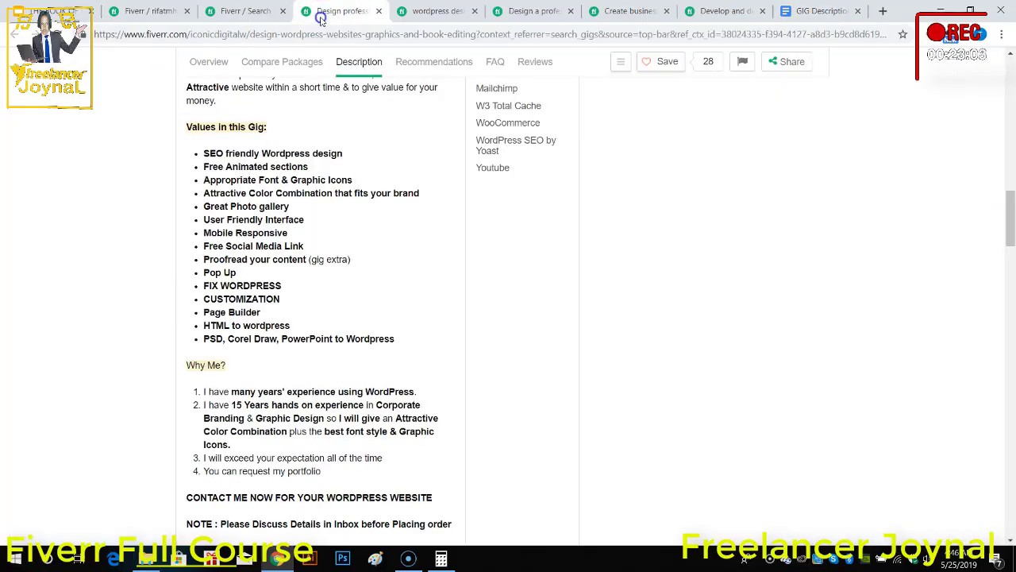
{"action": "left_click", "coordinate": [459, 11]}
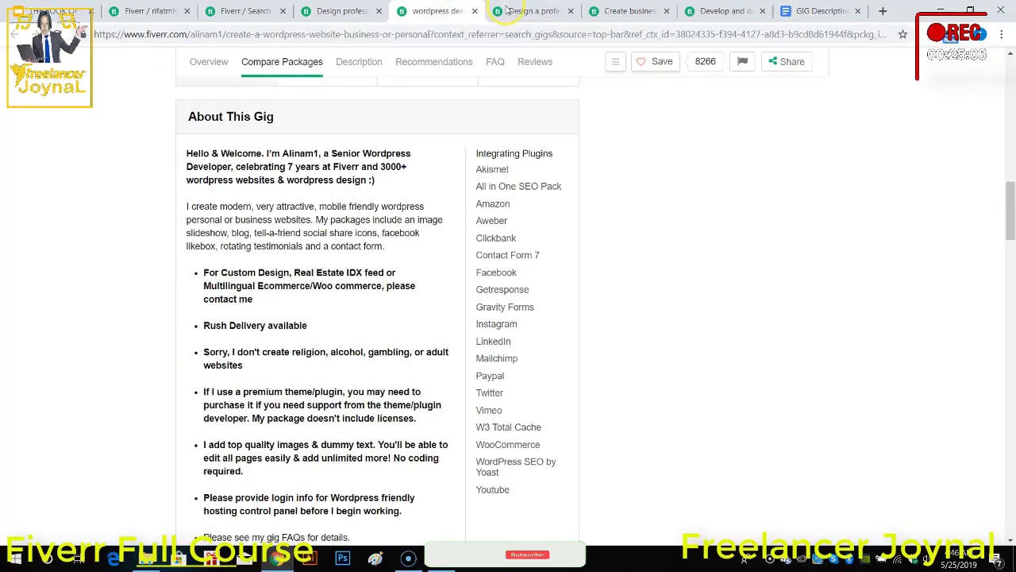
{"action": "left_click", "coordinate": [533, 11]}
{"action": "left_click", "coordinate": [641, 13]}
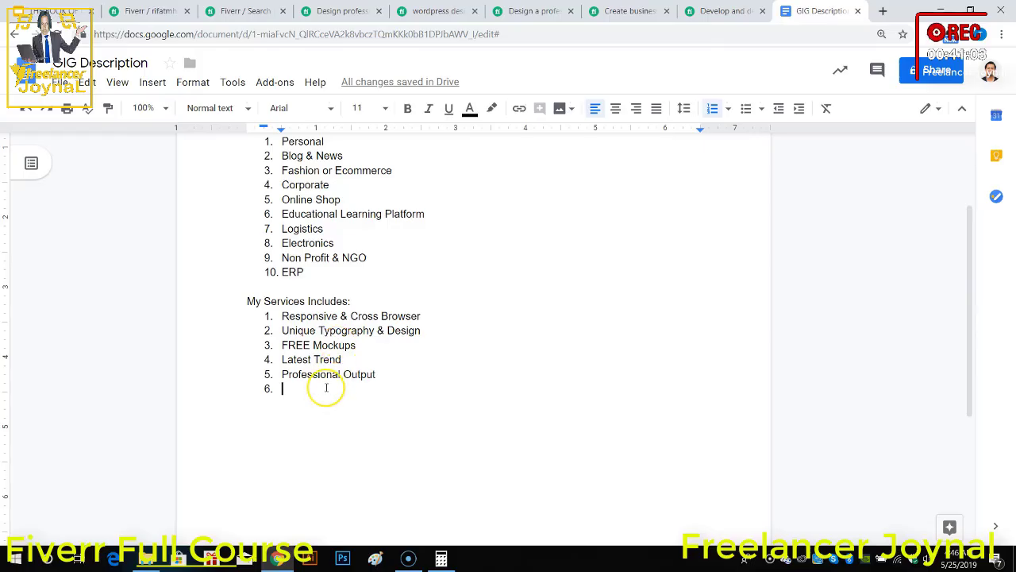
{"action": "type", "text": "SEO "}
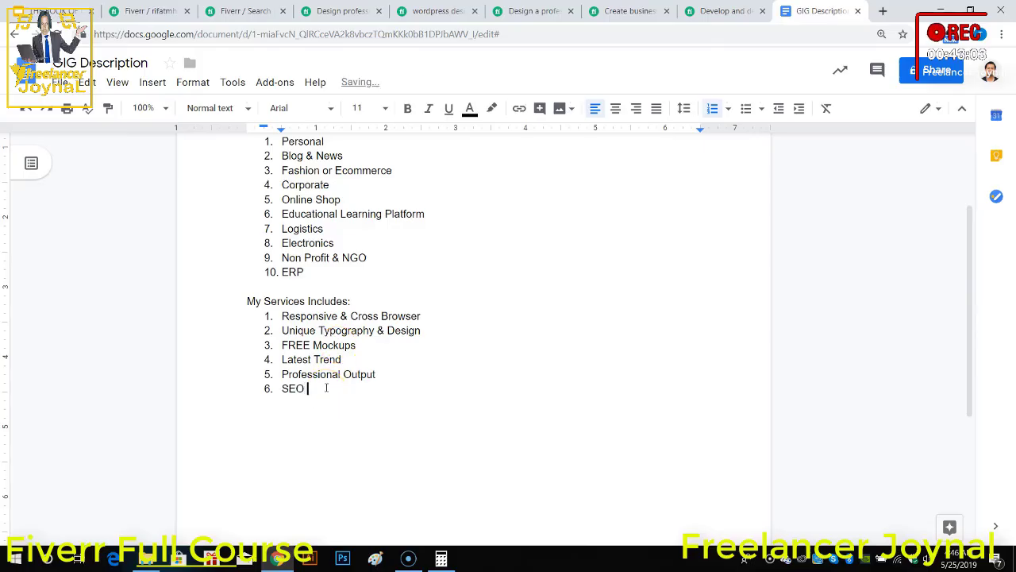
{"action": "type", "text": "O"}
{"action": "key", "text": "BackSpace"}
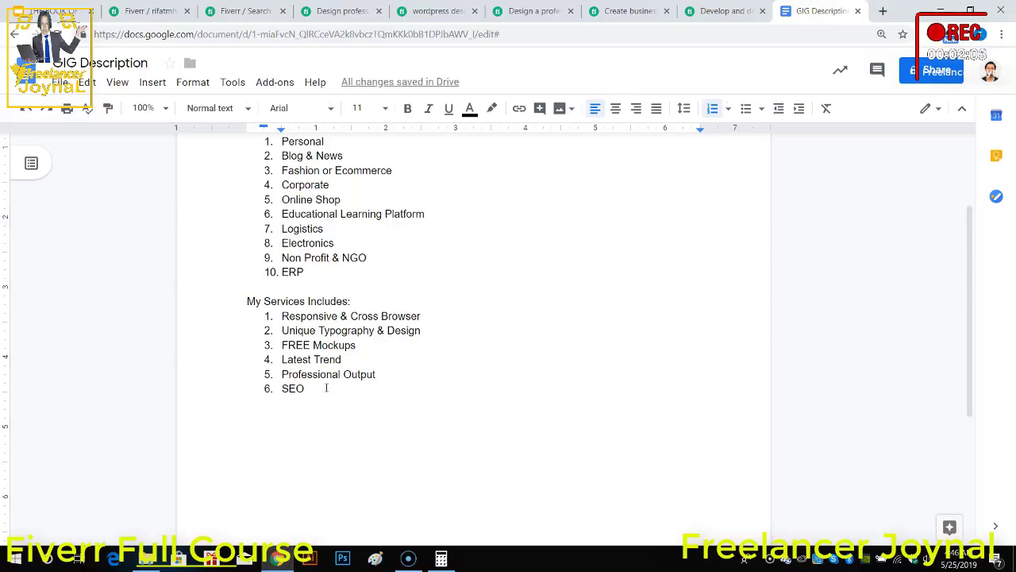
{"action": "type", "text": "Optim"}
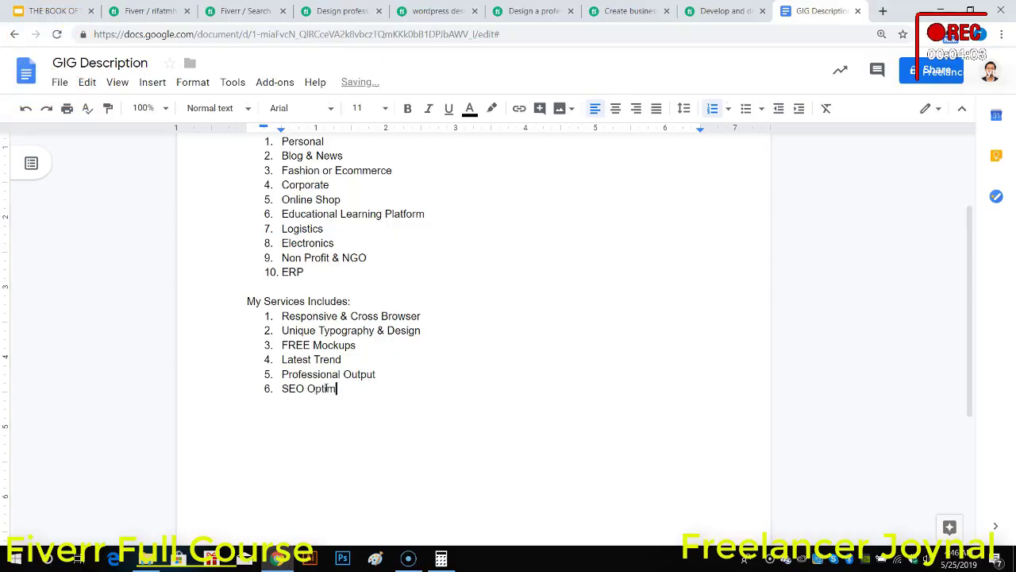
{"action": "type", "text": "ized"}
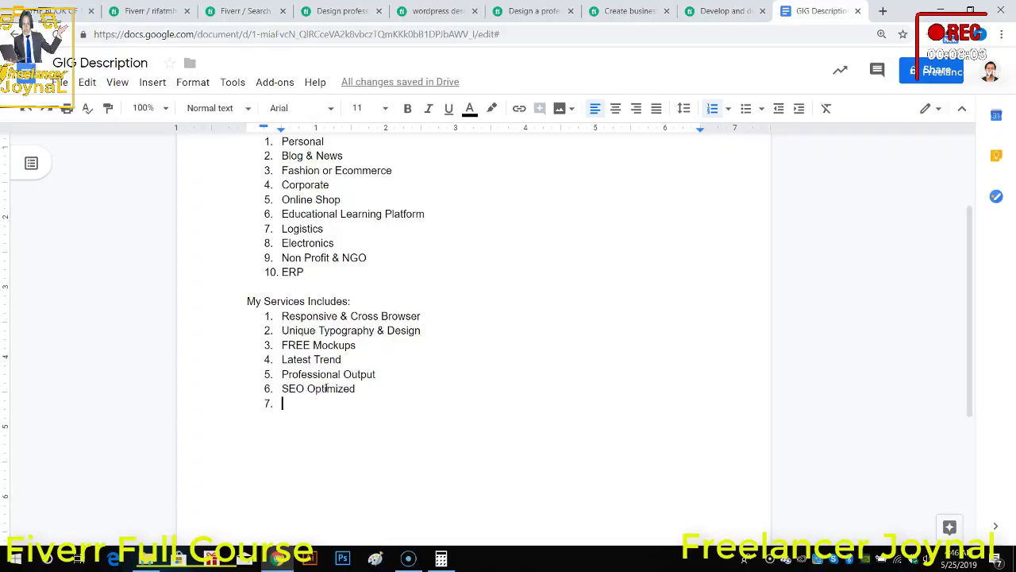
{"action": "type", "text": "Elegant &"}
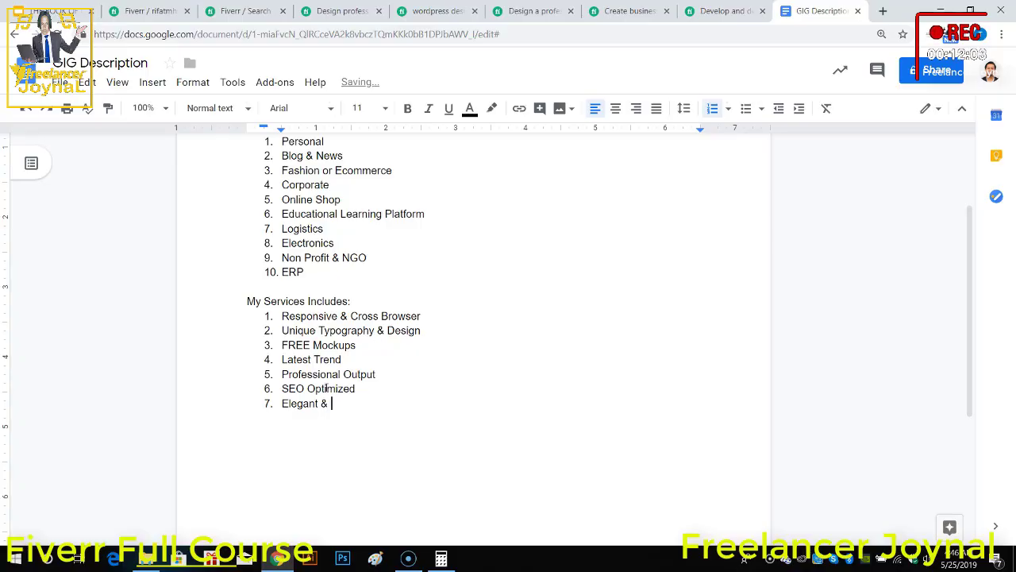
{"action": "type", "text": " Awesome "}
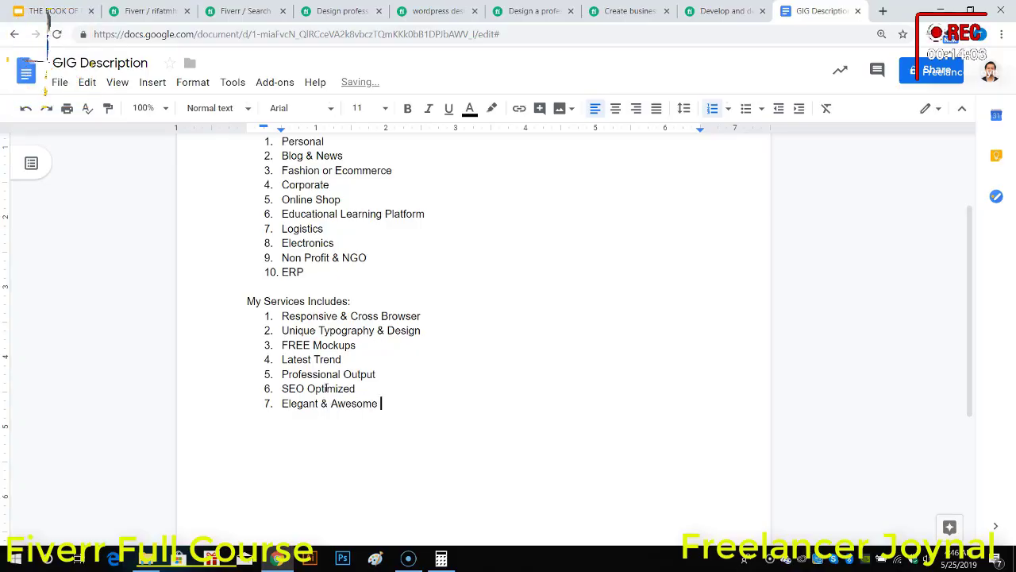
{"action": "type", "text": "Design"}
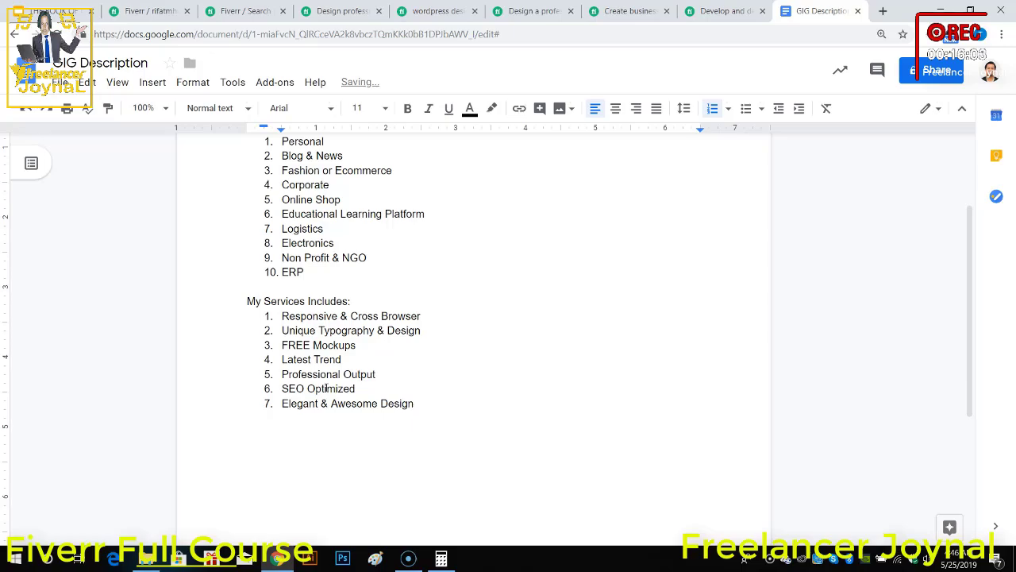
Step: Add "Elegant & Awesome Design" as the seventh item of the services list and start an empty eighth item
{"action": "key", "text": "Return"}
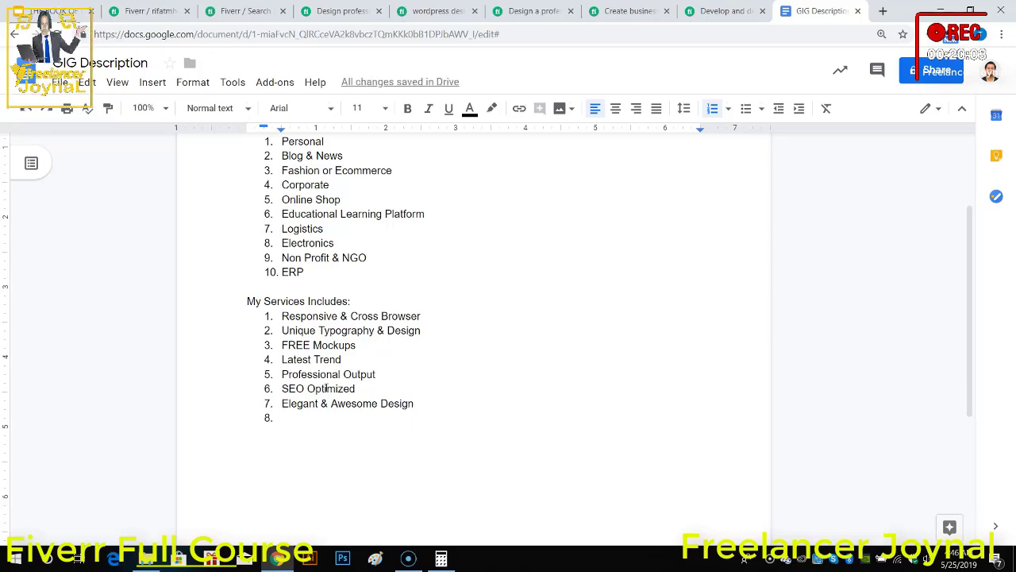
Step: Add "Pixel Perfect HD Images" as the eighth item of the services list
{"action": "type", "text": "Pixel "}
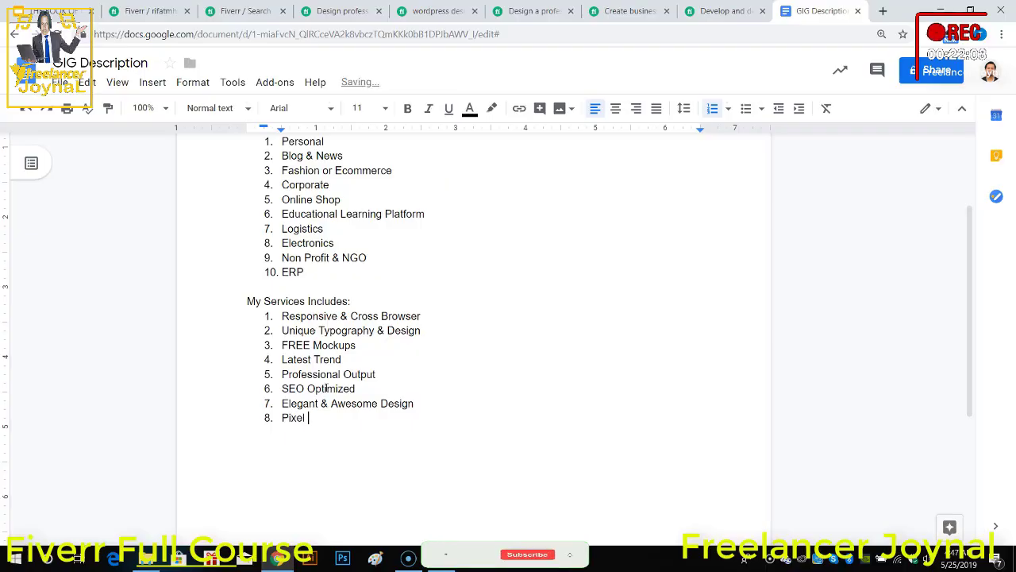
{"action": "type", "text": "Perfect "}
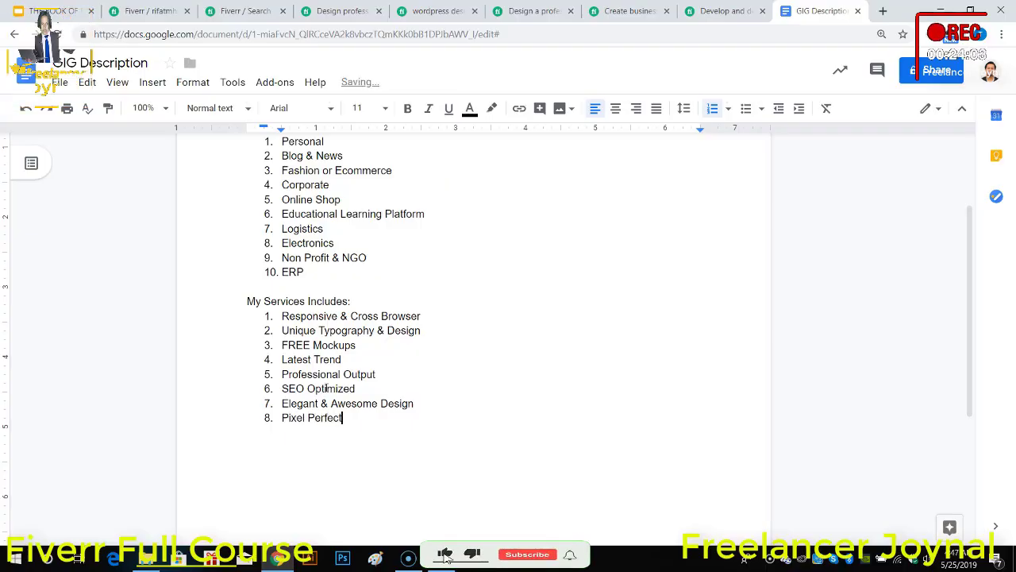
{"action": "type", "text": "HD"}
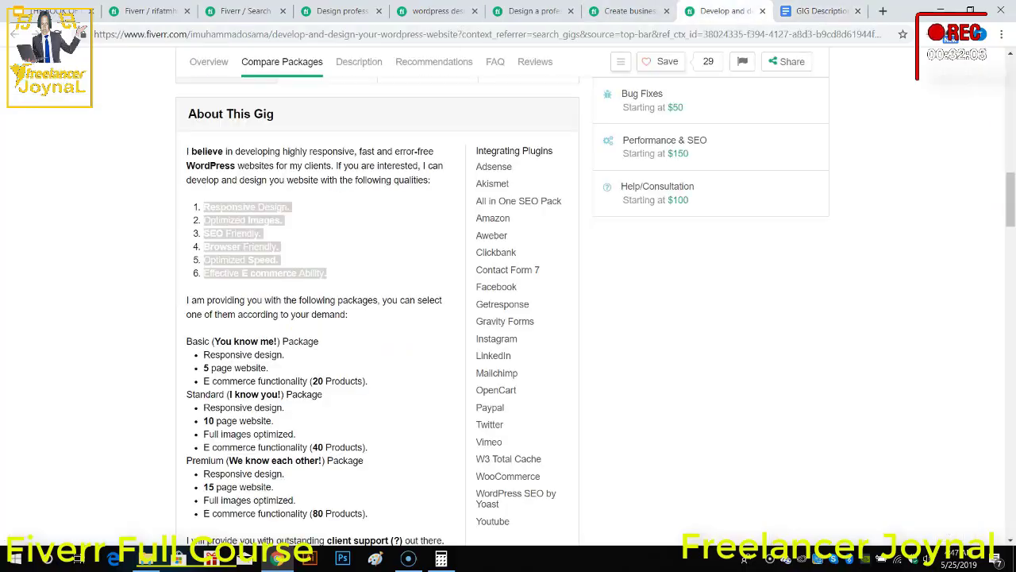
Step: Look through the open Fiverr gig and search pages for more service ideas, then return to the GIG Description document
{"action": "left_click", "coordinate": [312, 246]}
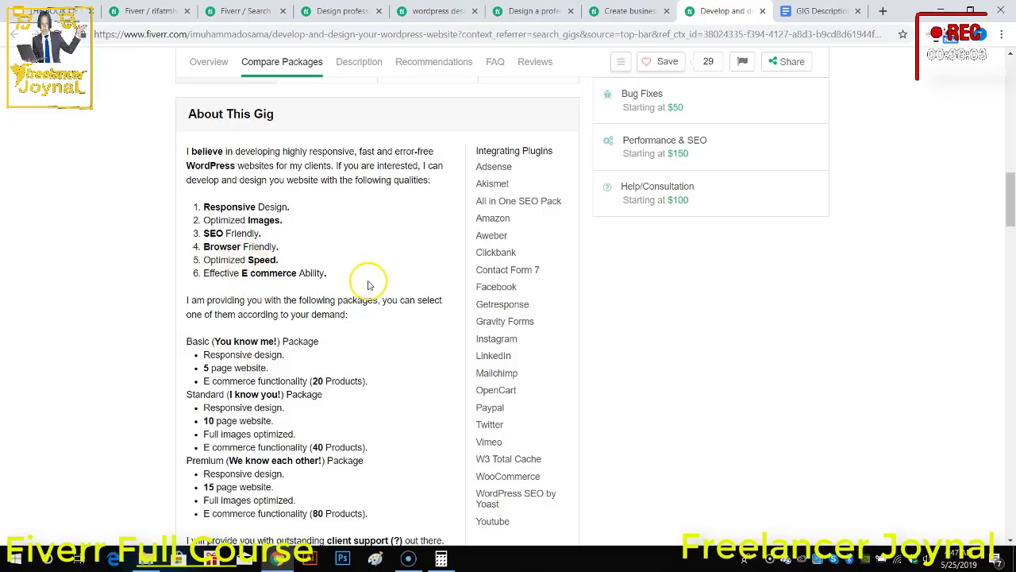
{"action": "left_click", "coordinate": [540, 11]}
{"action": "left_click", "coordinate": [437, 11]}
{"action": "left_click", "coordinate": [328, 14]}
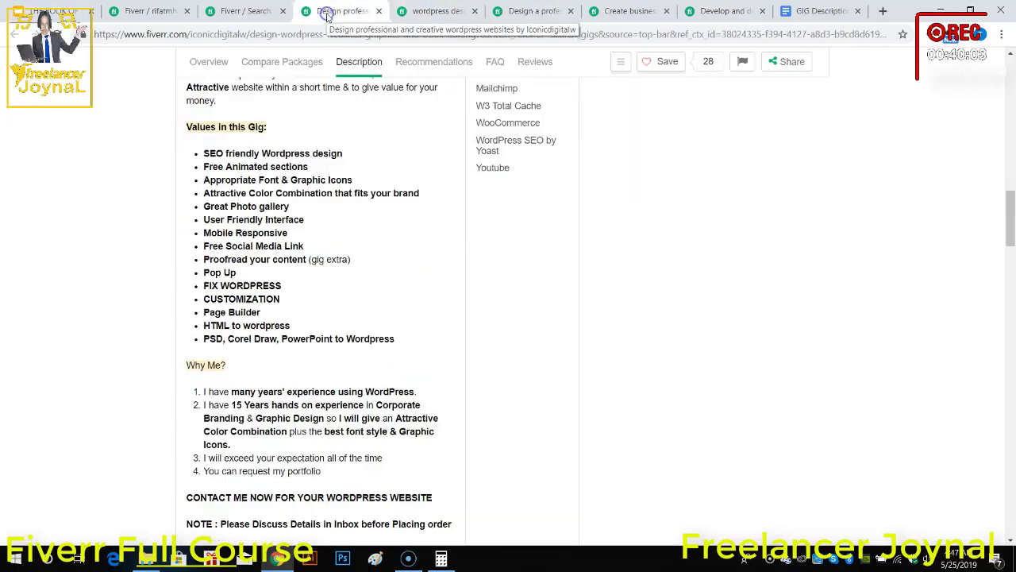
{"action": "left_click", "coordinate": [464, 11]}
{"action": "left_click", "coordinate": [253, 11]}
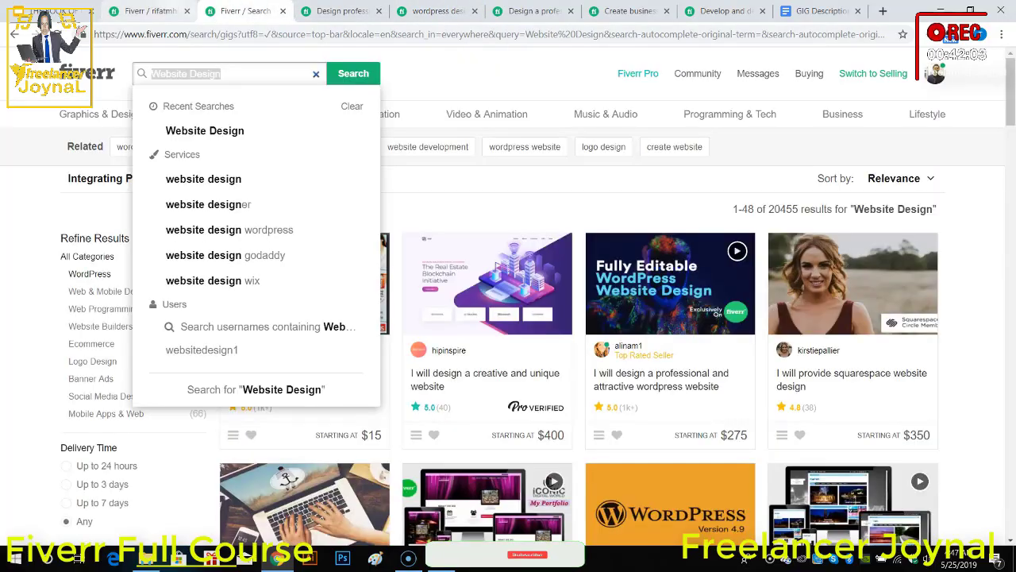
{"action": "left_click", "coordinate": [163, 11]}
{"action": "left_click", "coordinate": [806, 11]}
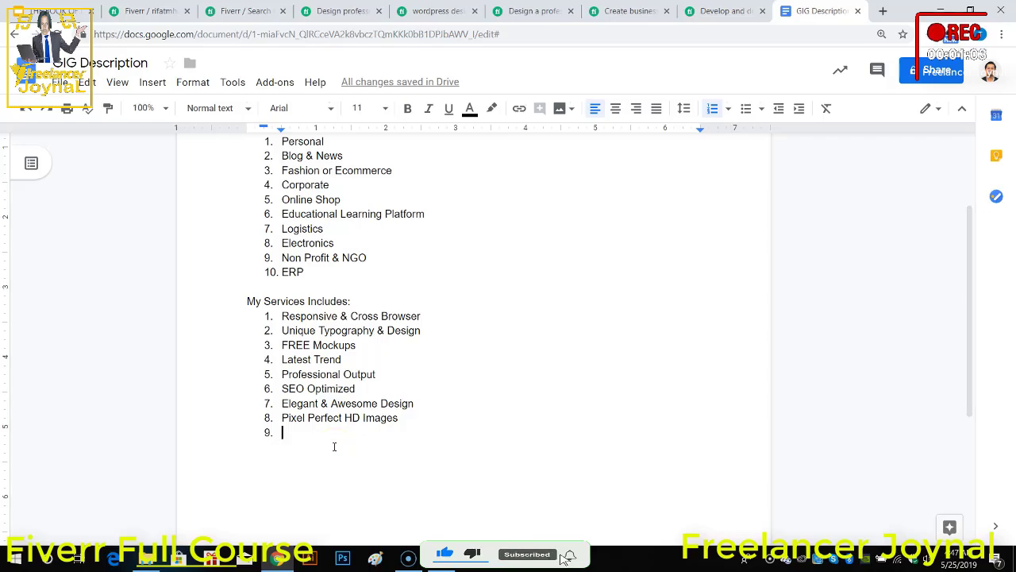
Step: Add "Plugins Installations" as the ninth item of the services list
{"action": "type", "text": "Pl"}
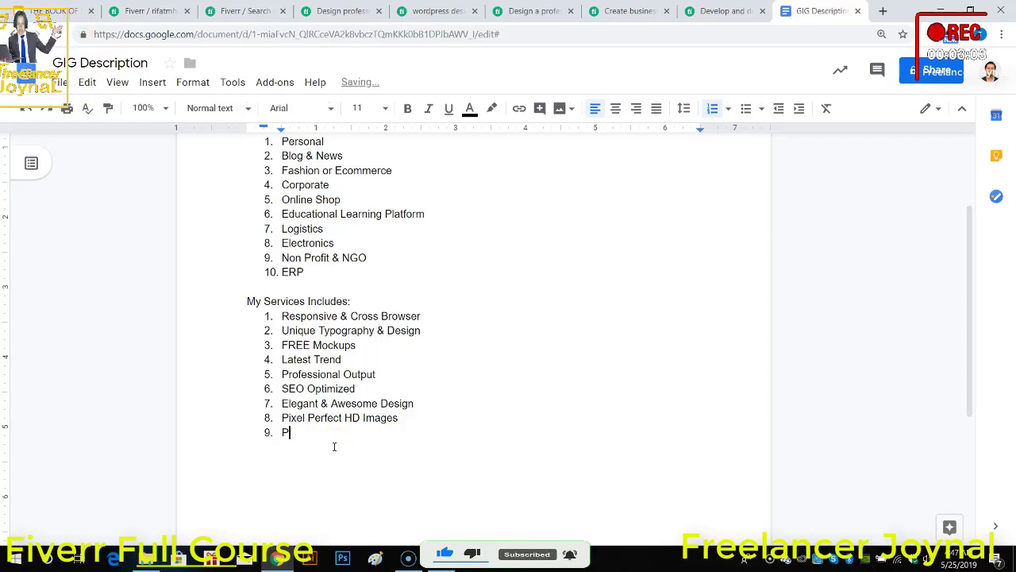
{"action": "type", "text": "ugins"}
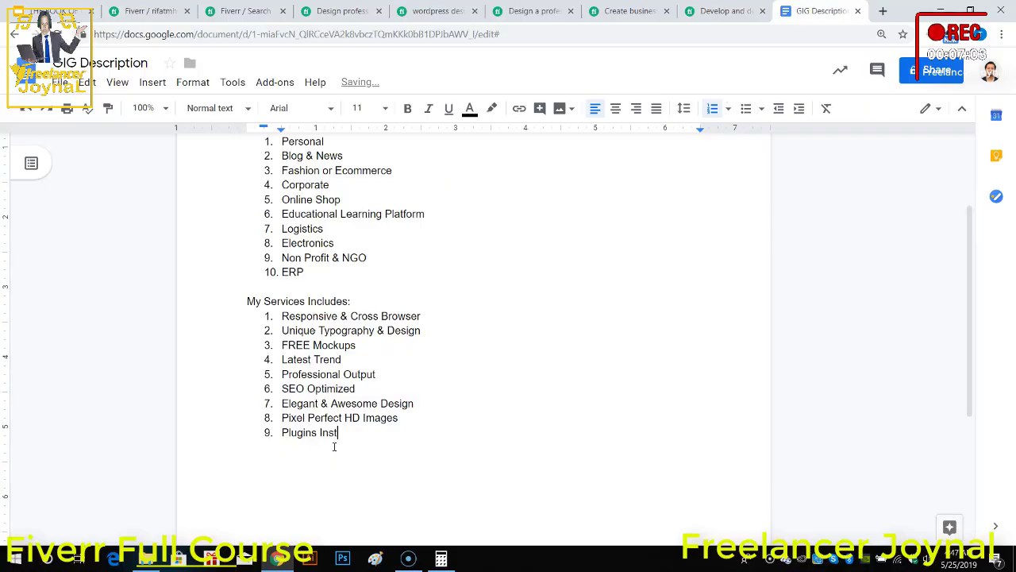
{"action": "type", "text": " Installe"}
{"action": "key", "text": "BackSpace"}
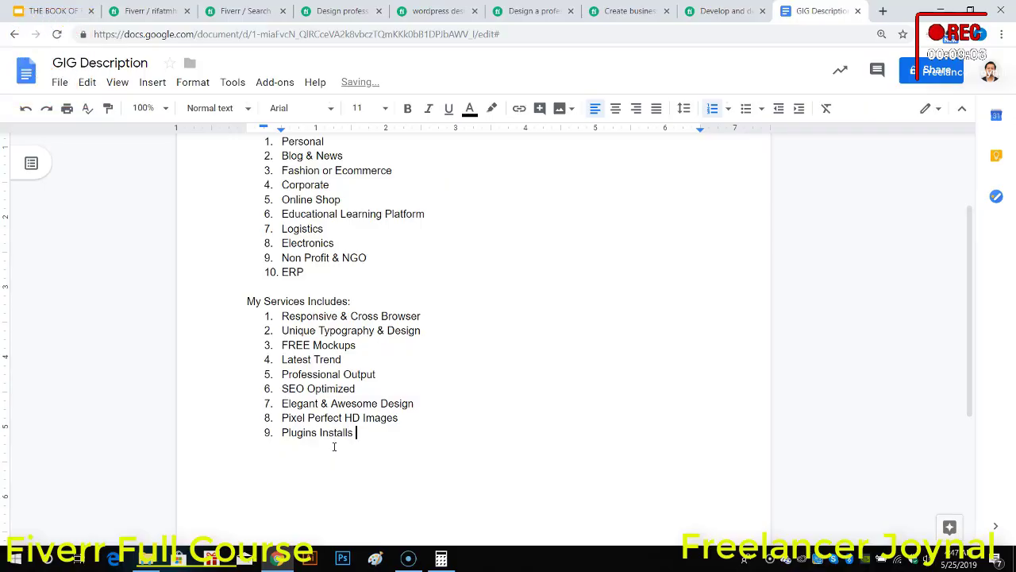
Step: Add "UNLIMITED REVISIONS" as the tenth item of the services list and start an eleventh item
{"action": "type", "text": "ation"}
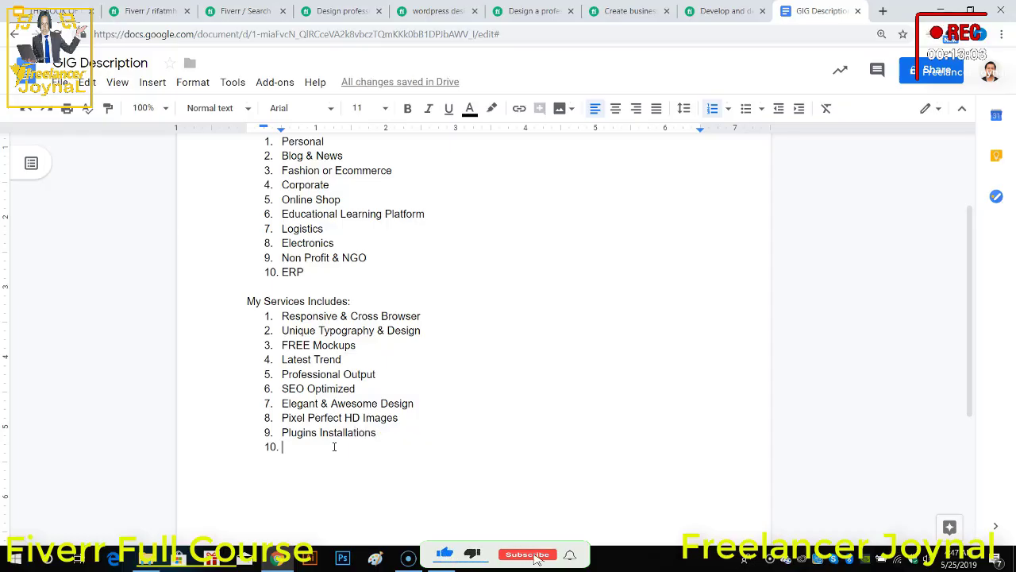
{"action": "type", "text": "UNL"}
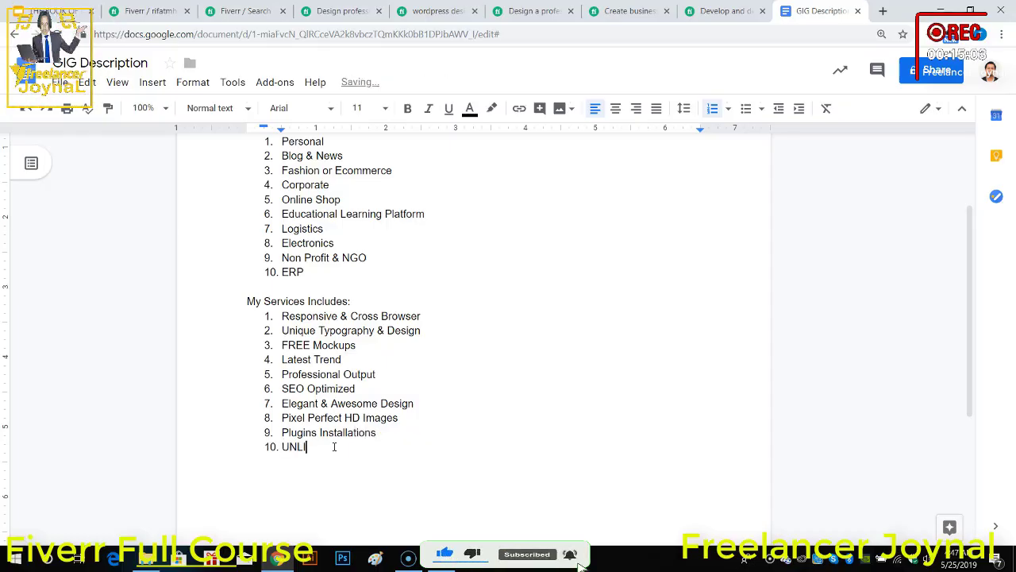
{"action": "type", "text": "IMITED R"}
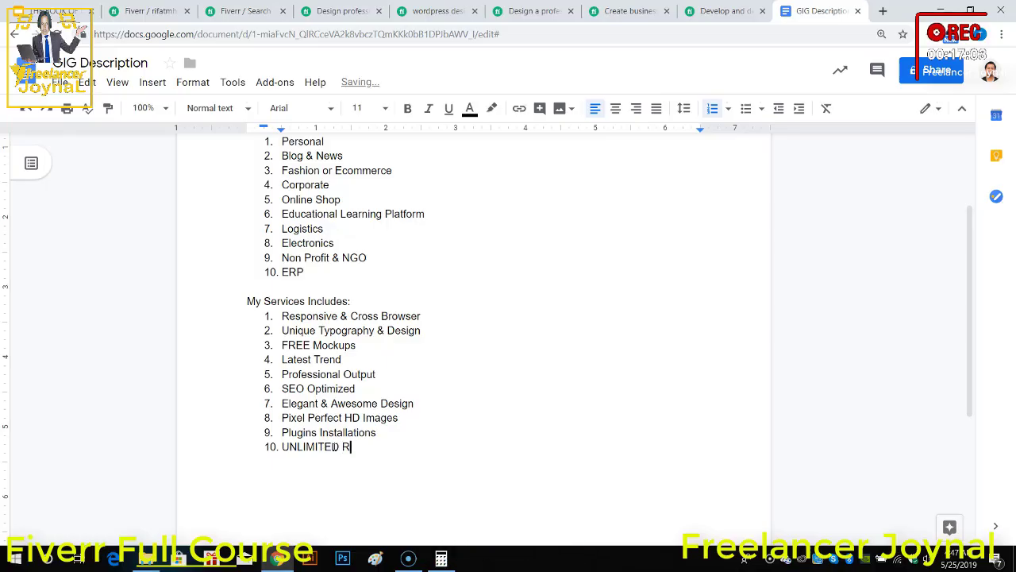
{"action": "type", "text": "EVISI"}
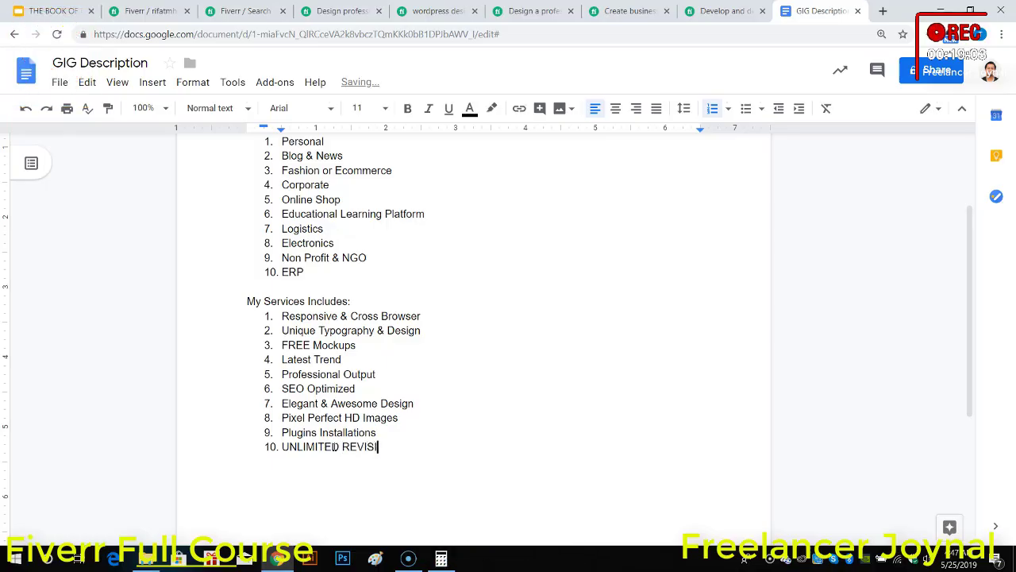
{"action": "type", "text": "ON"}
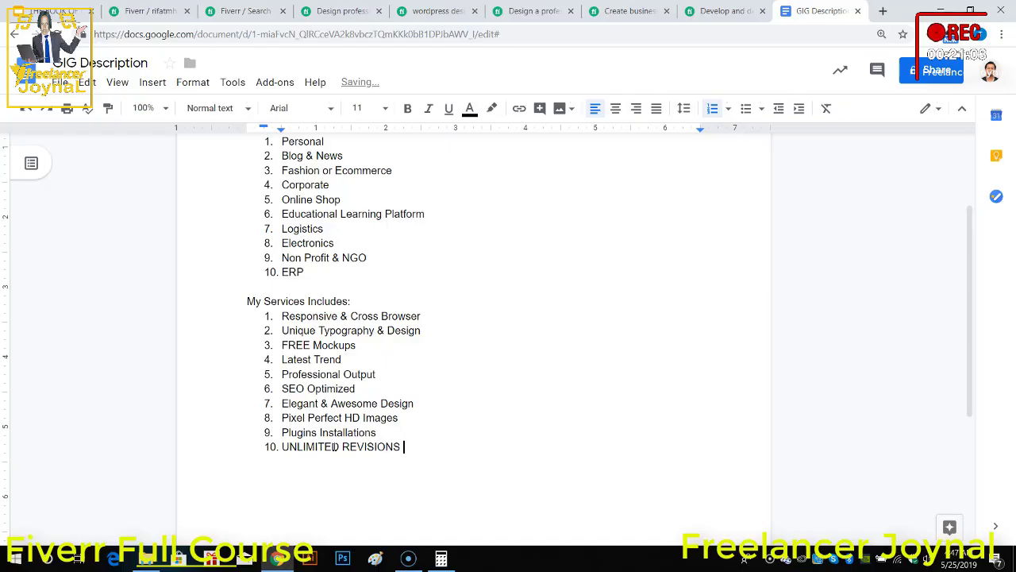
{"action": "type", "text": "S"}
{"action": "key", "text": "Return"}
Step: Enter "FREE General Support" as the eleventh item of the services list
{"action": "type", "text": "FREE Support"}
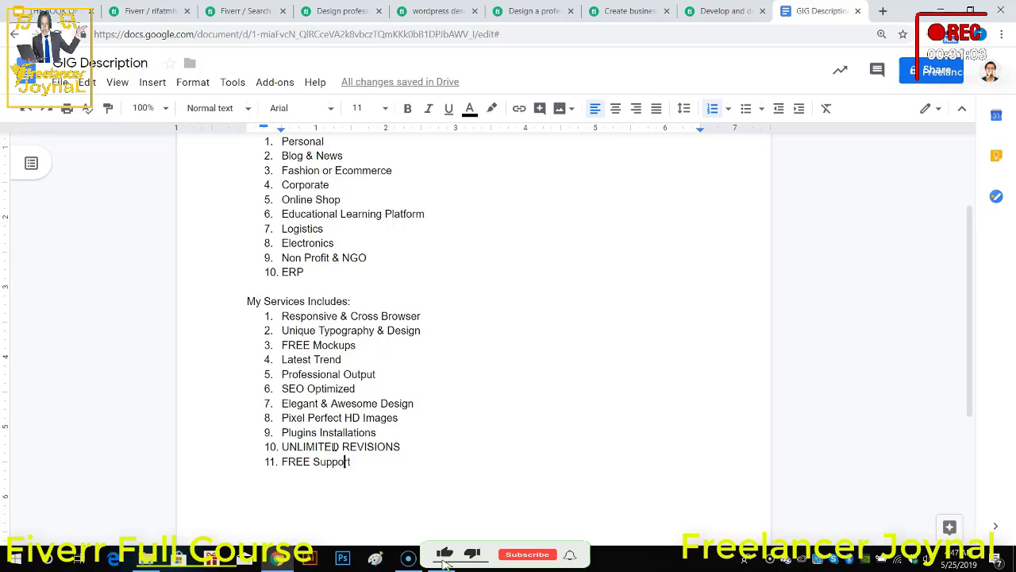
{"action": "type", "text": "General"}
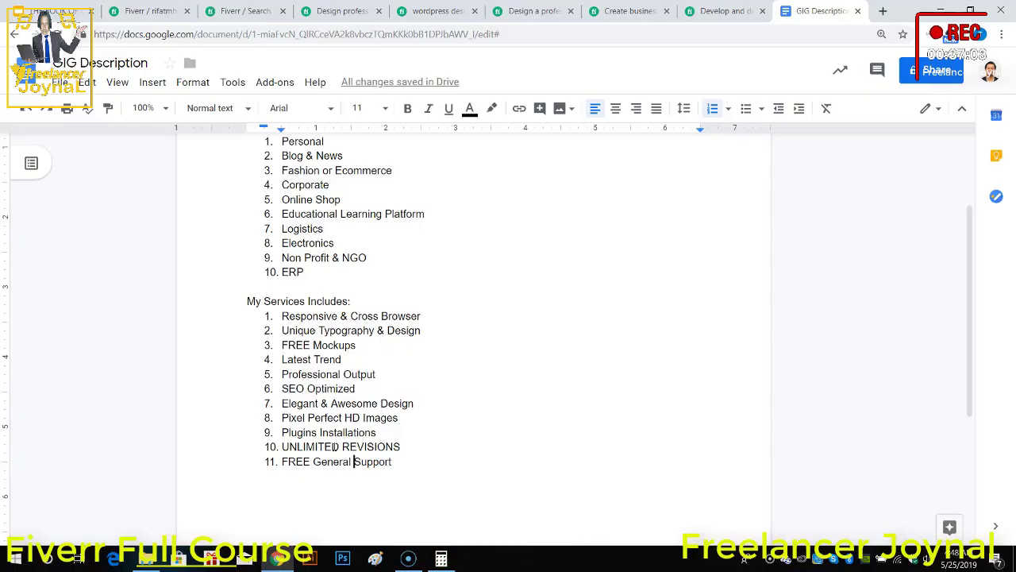
Step: Examine the closing lines and notes of the competing Fiverr gig descriptions, including how they ask buyers to message before ordering
{"action": "scroll", "coordinate": [421, 441], "scroll_direction": "down", "scroll_amount": 3}
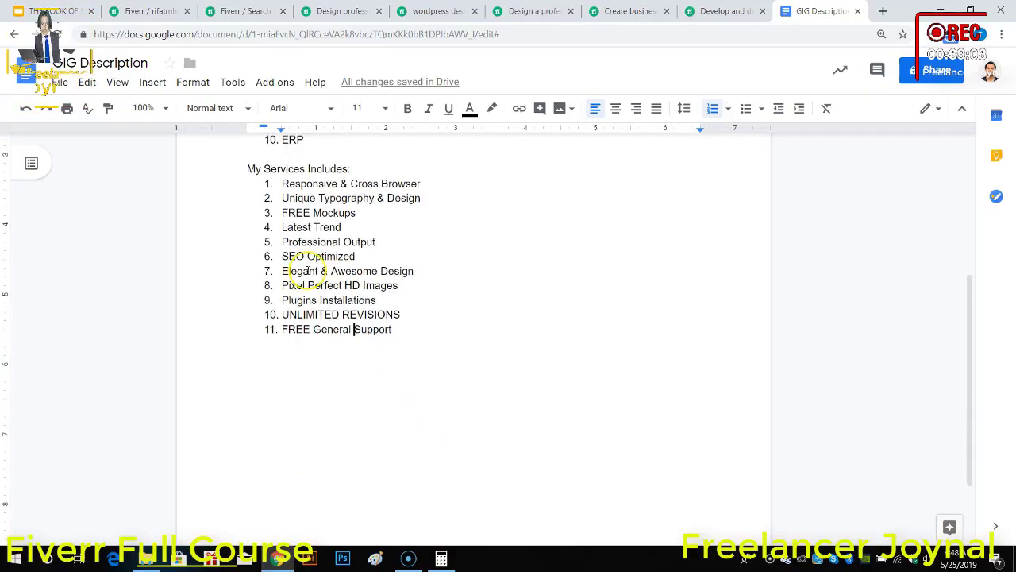
{"action": "left_click", "coordinate": [428, 10]}
{"action": "scroll", "coordinate": [340, 336], "scroll_direction": "down", "scroll_amount": 5}
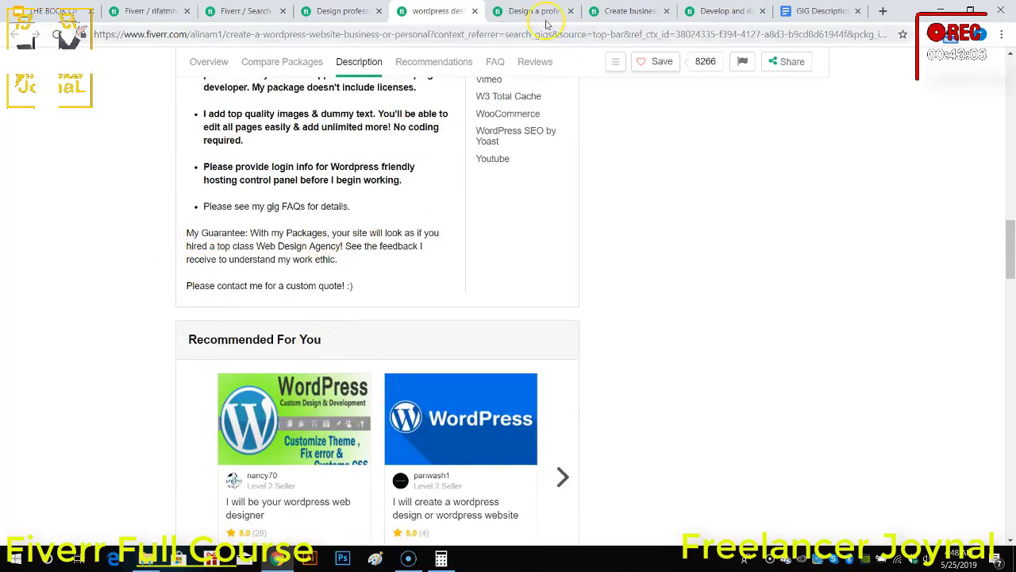
{"action": "left_click", "coordinate": [520, 11]}
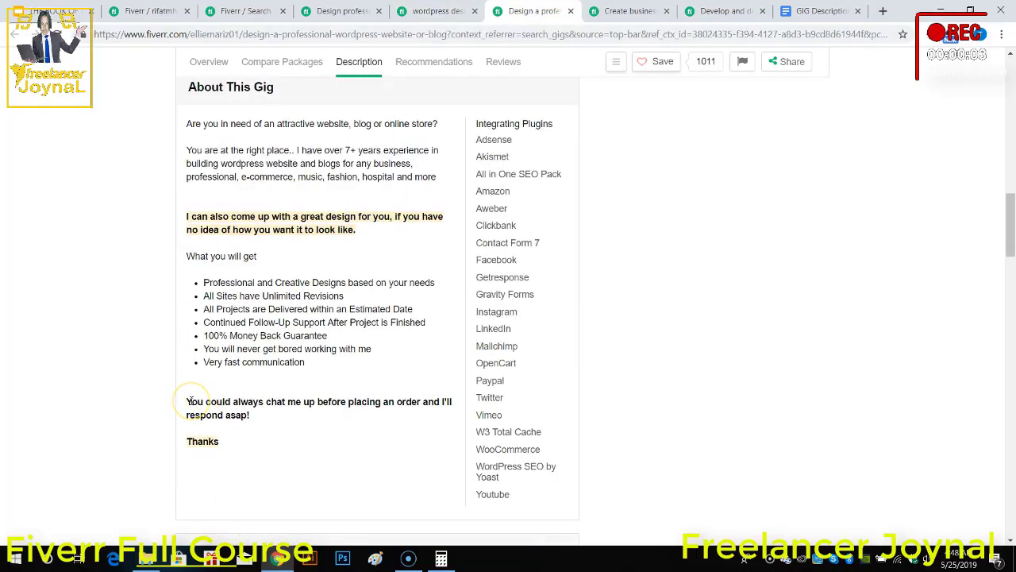
{"action": "left_click", "coordinate": [631, 11]}
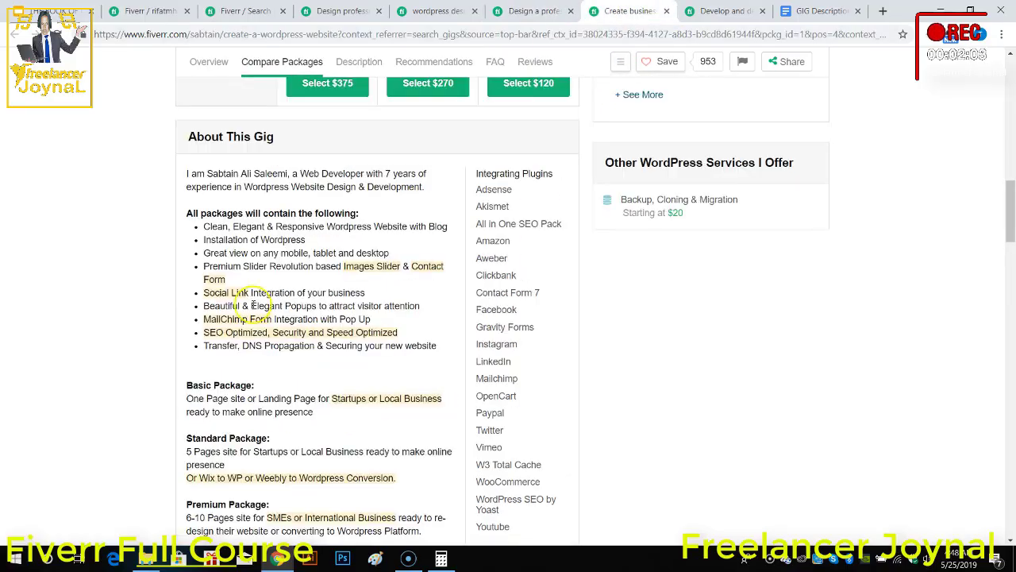
{"action": "scroll", "coordinate": [302, 370], "scroll_direction": "down", "scroll_amount": 2}
{"action": "scroll", "coordinate": [304, 372], "scroll_direction": "down", "scroll_amount": 2}
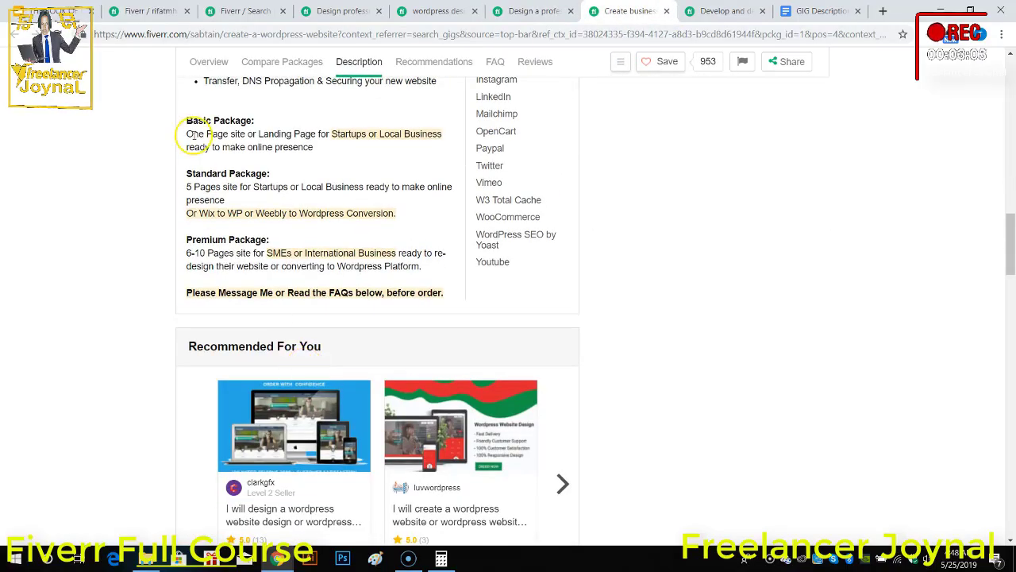
{"action": "left_click", "coordinate": [707, 11]}
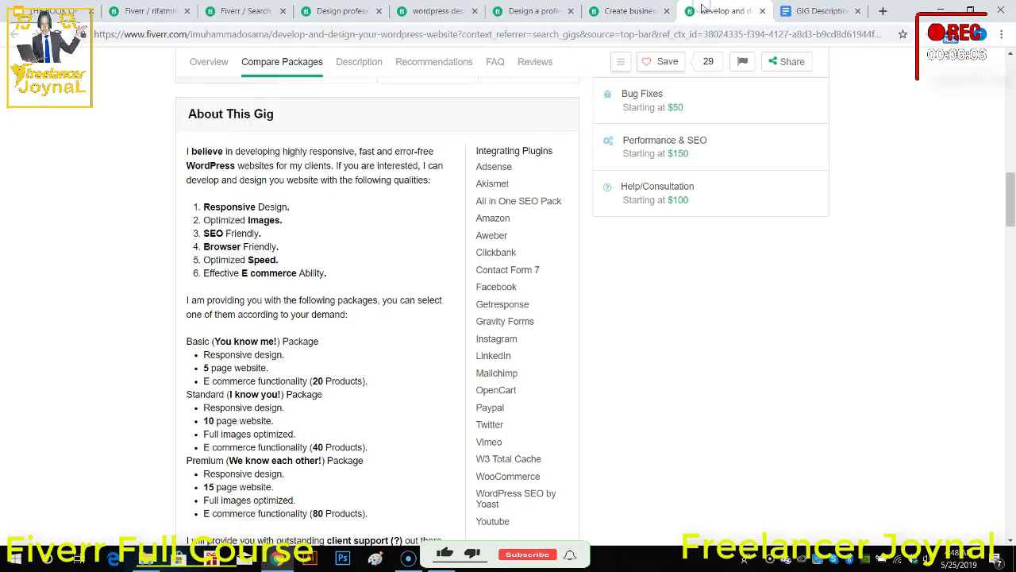
{"action": "scroll", "coordinate": [390, 344], "scroll_direction": "down", "scroll_amount": 3}
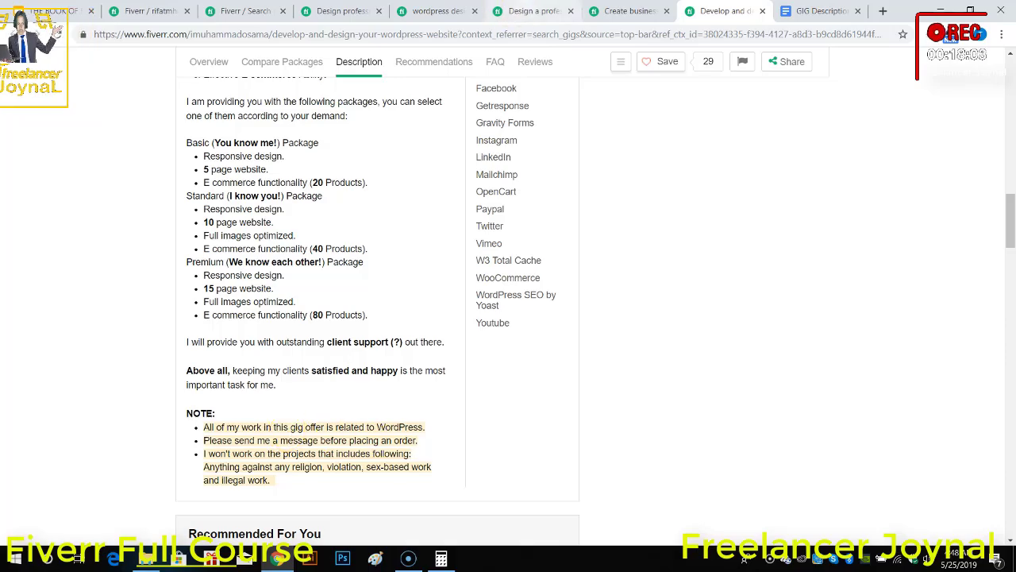
Step: Return to the GIG Description document and write "So what are you waiting for? Start your own business through" below the services list
{"action": "left_click", "coordinate": [534, 10]}
{"action": "left_click", "coordinate": [816, 10]}
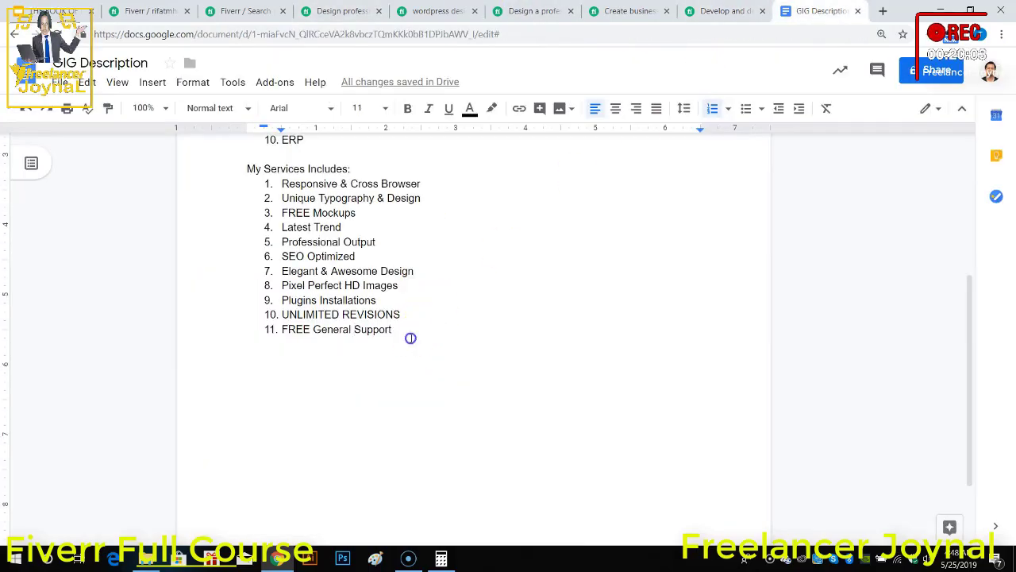
{"action": "key", "text": "Return"}
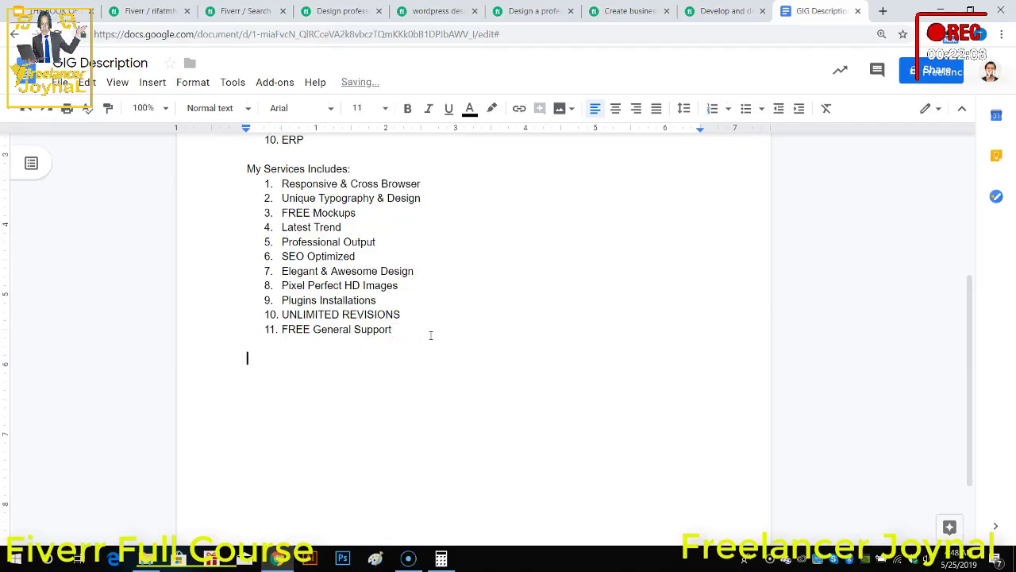
{"action": "type", "text": "So w"}
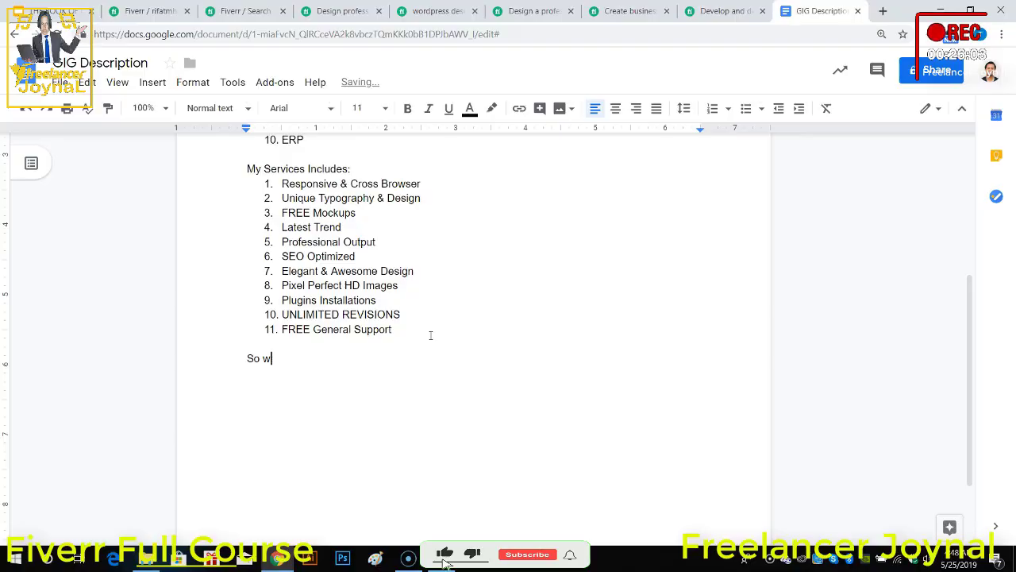
{"action": "type", "text": "aht are y"}
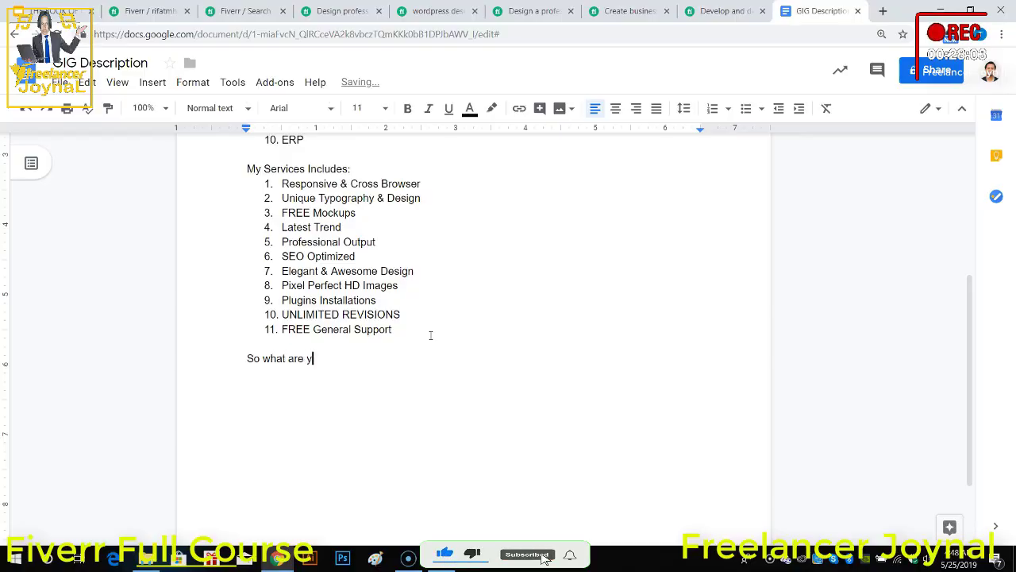
{"action": "type", "text": "ou waiting for? Star"}
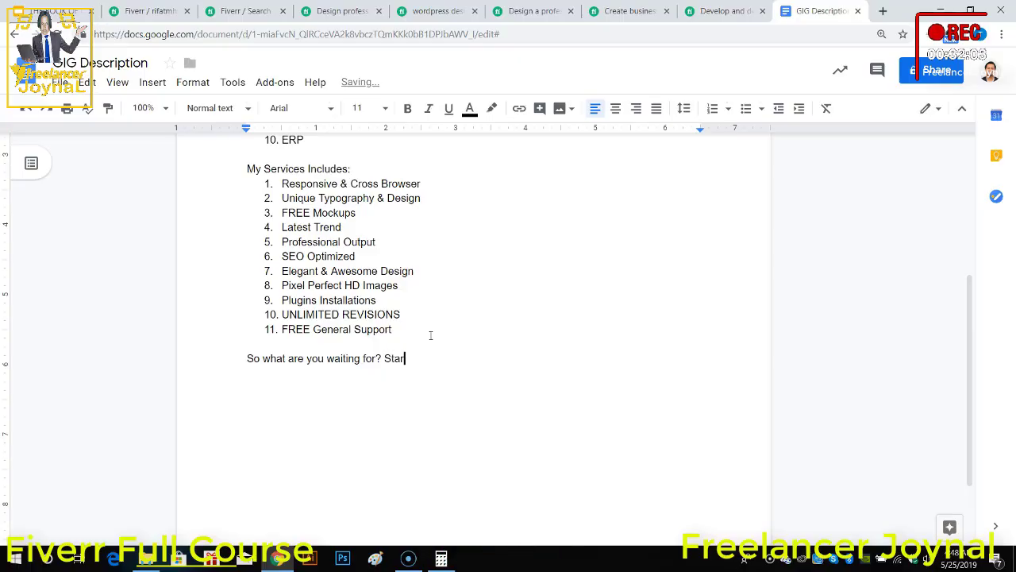
{"action": "type", "text": "t "}
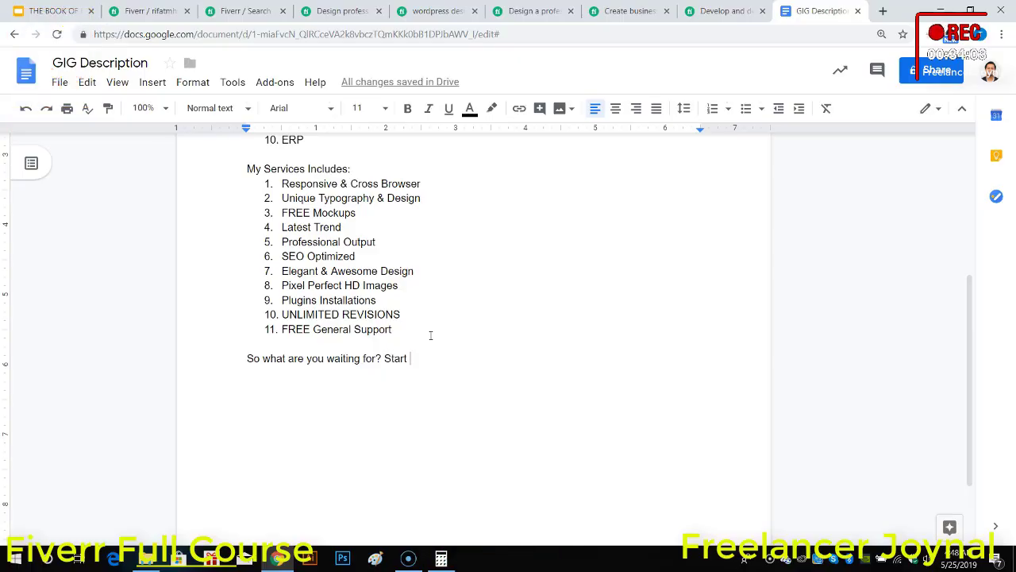
{"action": "type", "text": "your ow"}
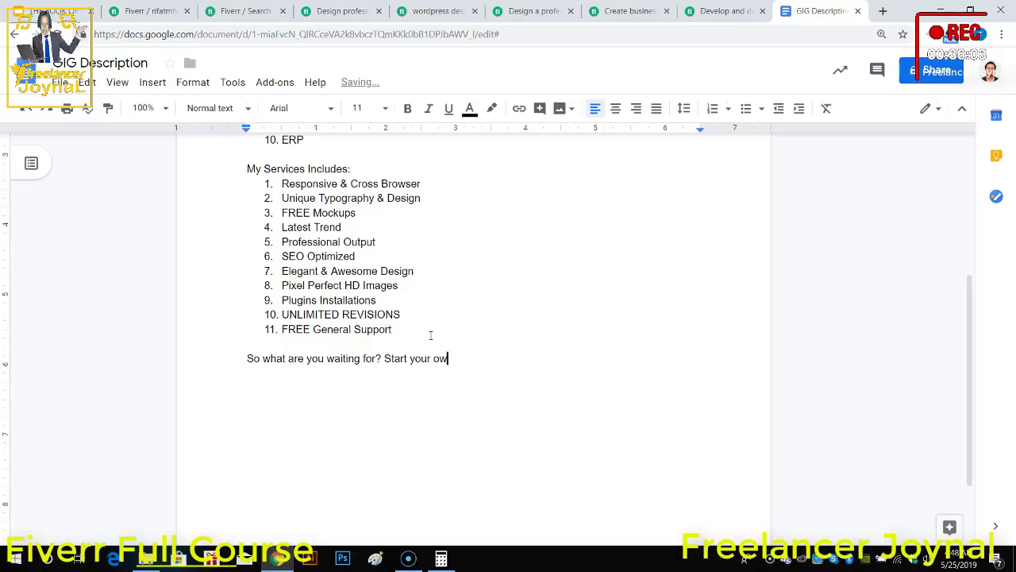
{"action": "type", "text": "n busines"}
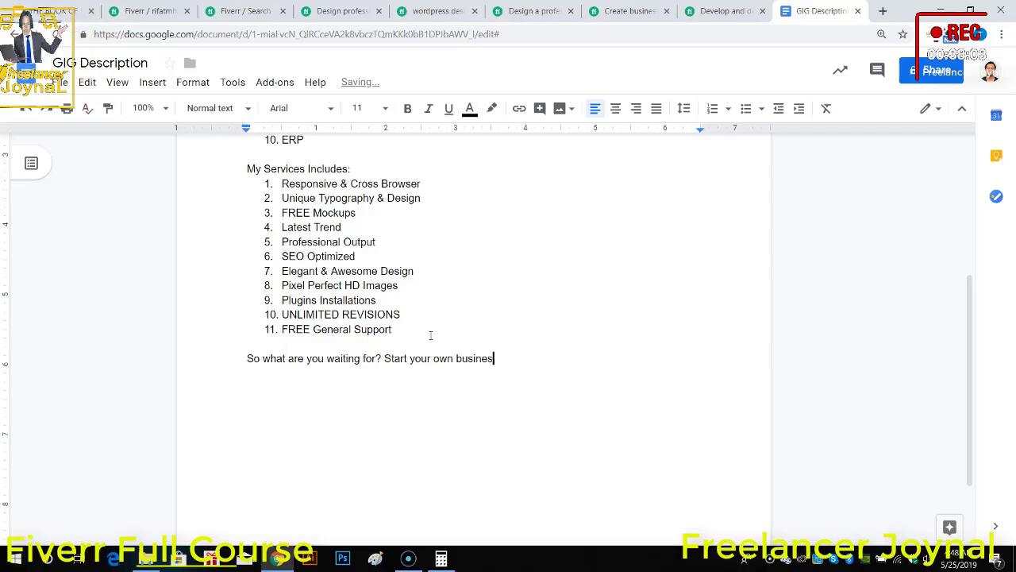
{"action": "type", "text": "s through"}
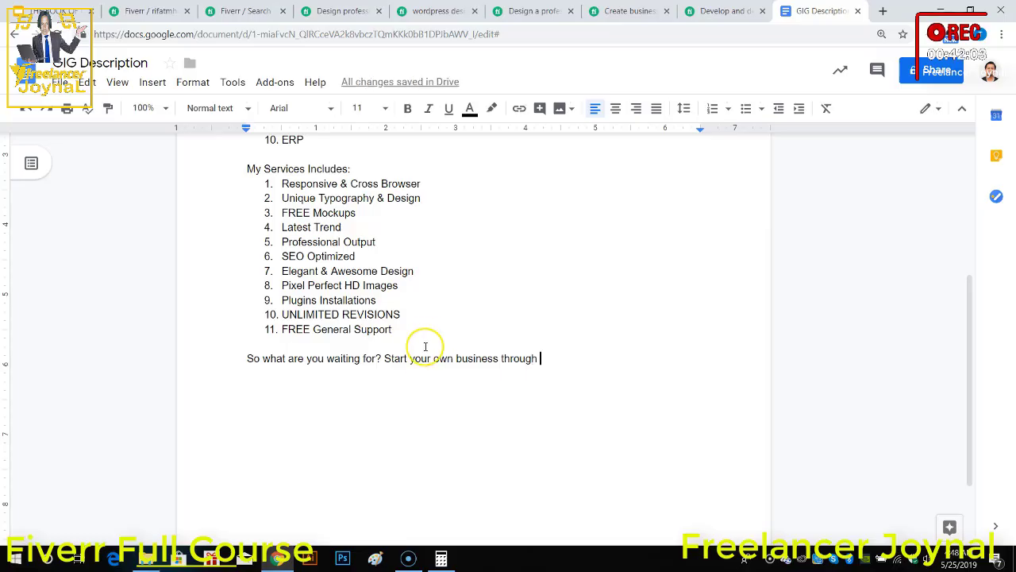
Step: Reword the closing call to action's second sentence as "Design your business through me."
{"action": "double_click", "coordinate": [395, 358]}
{"action": "type", "text": "Dosign"}
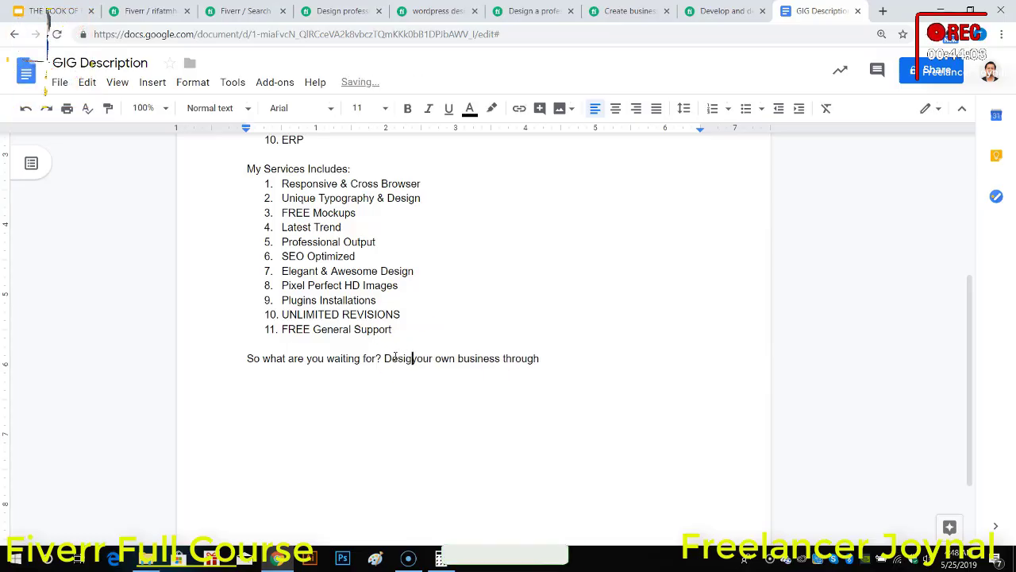
{"action": "left_click", "coordinate": [451, 359]}
{"action": "double_click", "coordinate": [451, 359]}
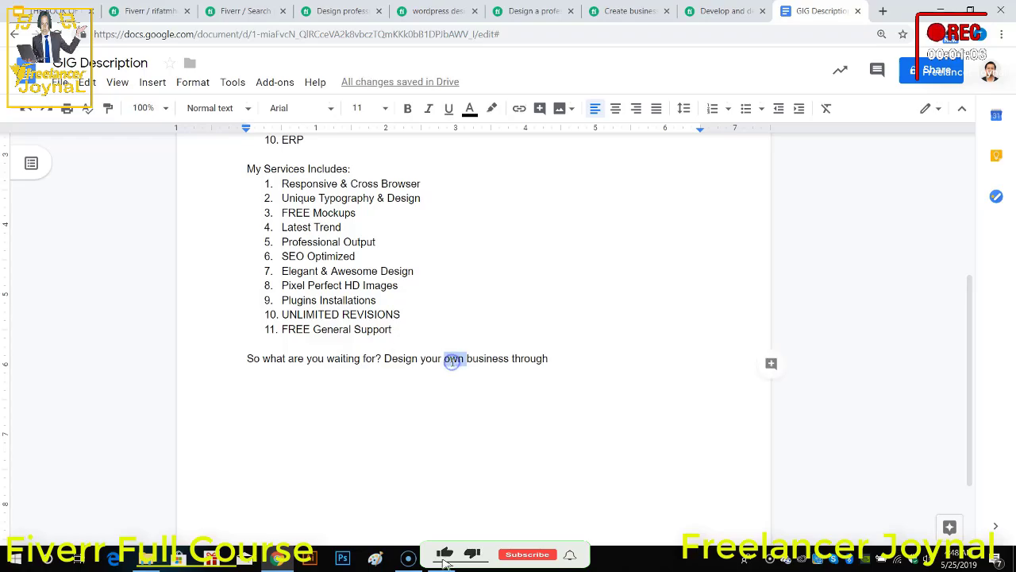
{"action": "key", "text": "BackSpace"}
{"action": "left_click", "coordinate": [538, 357]}
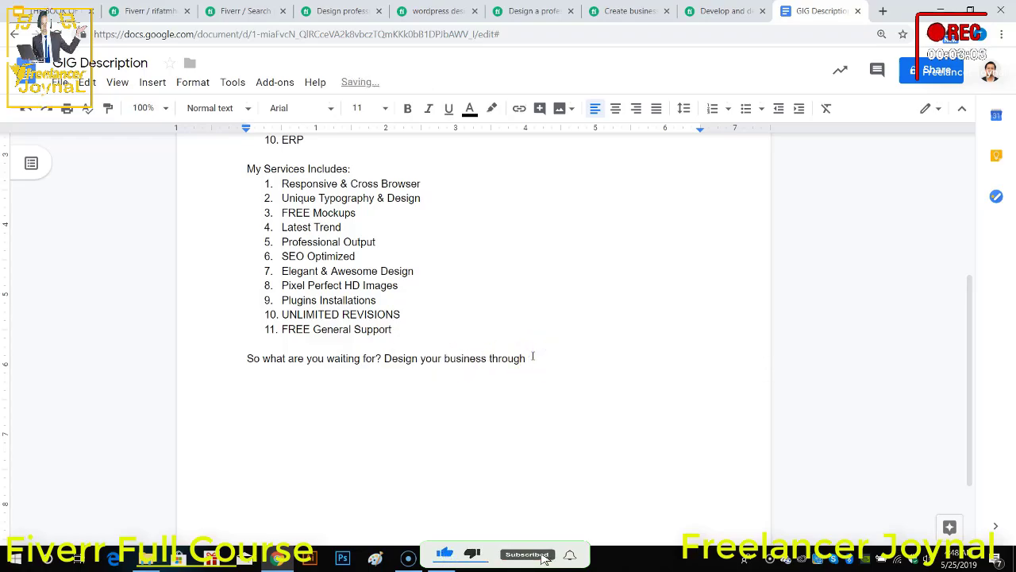
{"action": "type", "text": "me."}
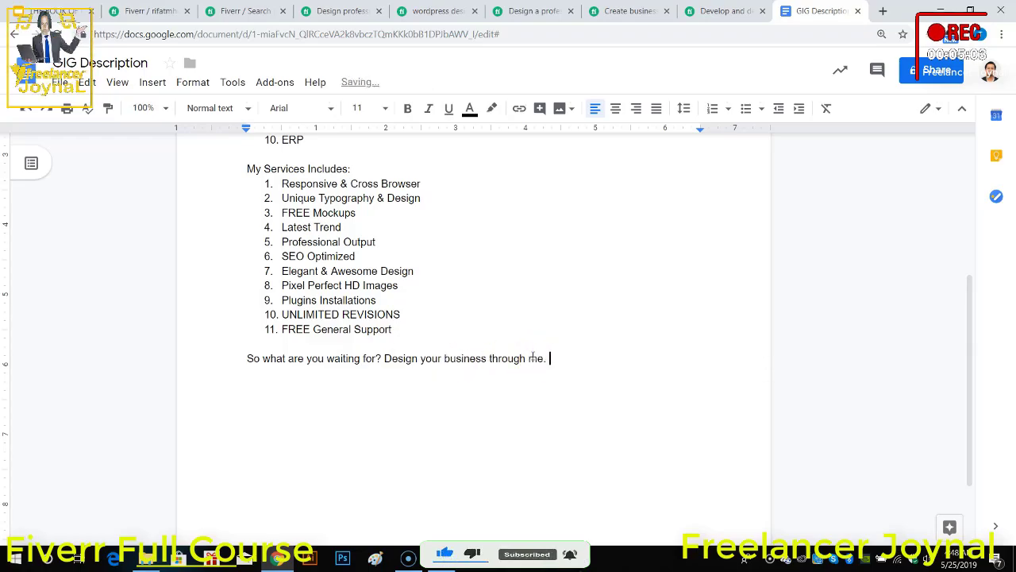
Step: Begin a new closing line with "Looking forward to a great relationship. Please" and correct the spelling of "relationship"
{"action": "key", "text": "Return"}
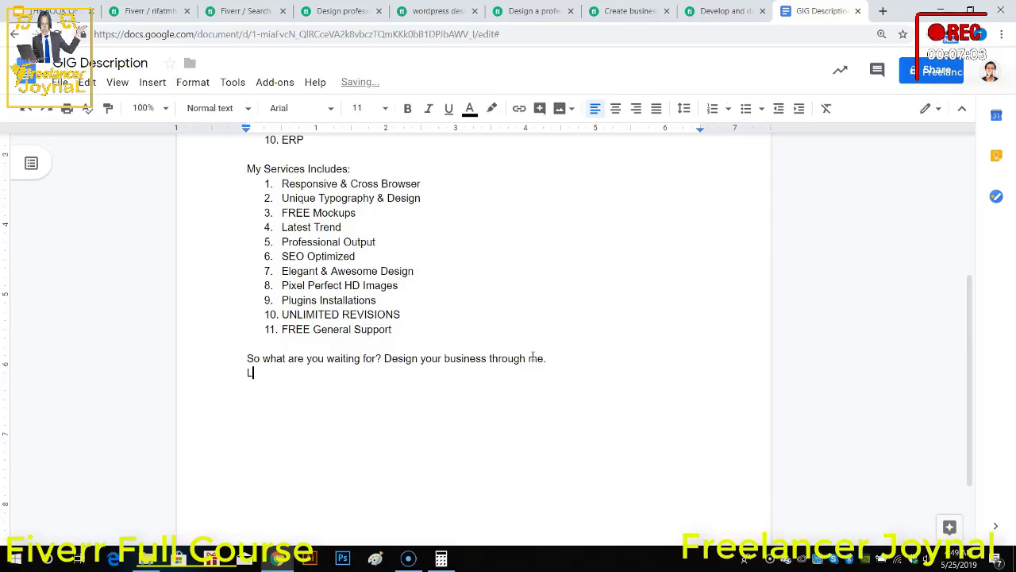
{"action": "type", "text": "Looking forward to a"}
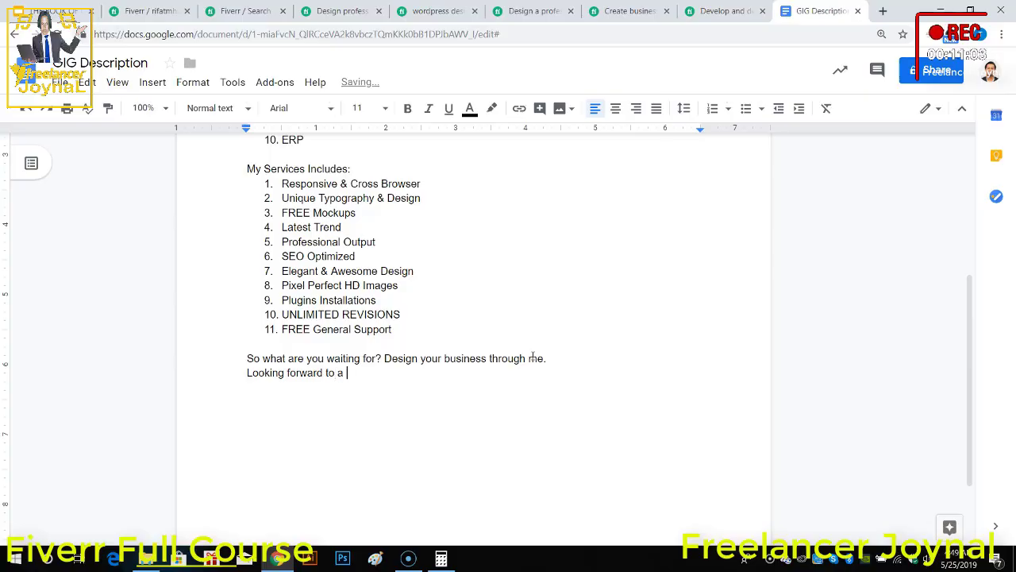
{"action": "type", "text": " great relat"}
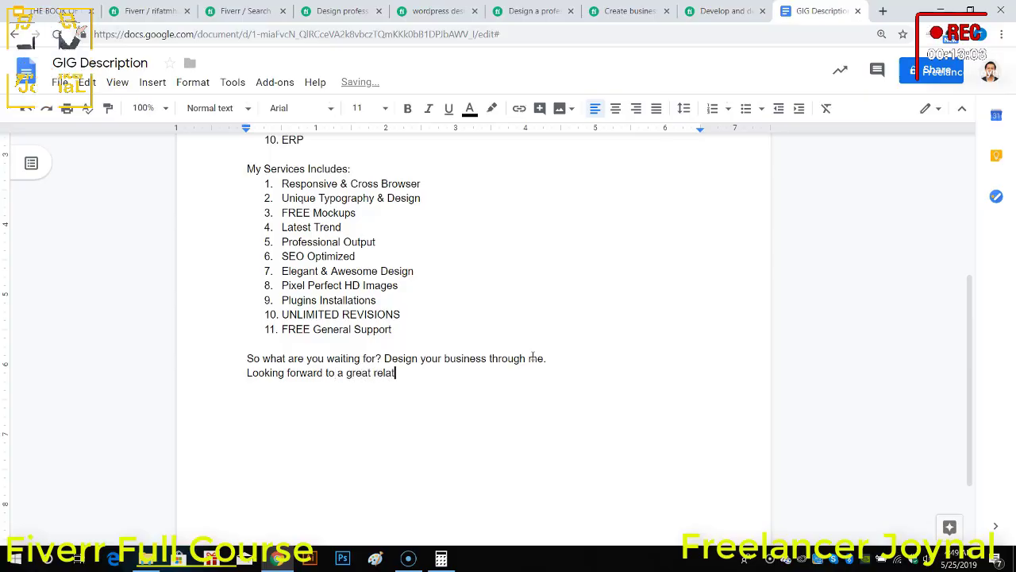
{"action": "type", "text": "ions s"}
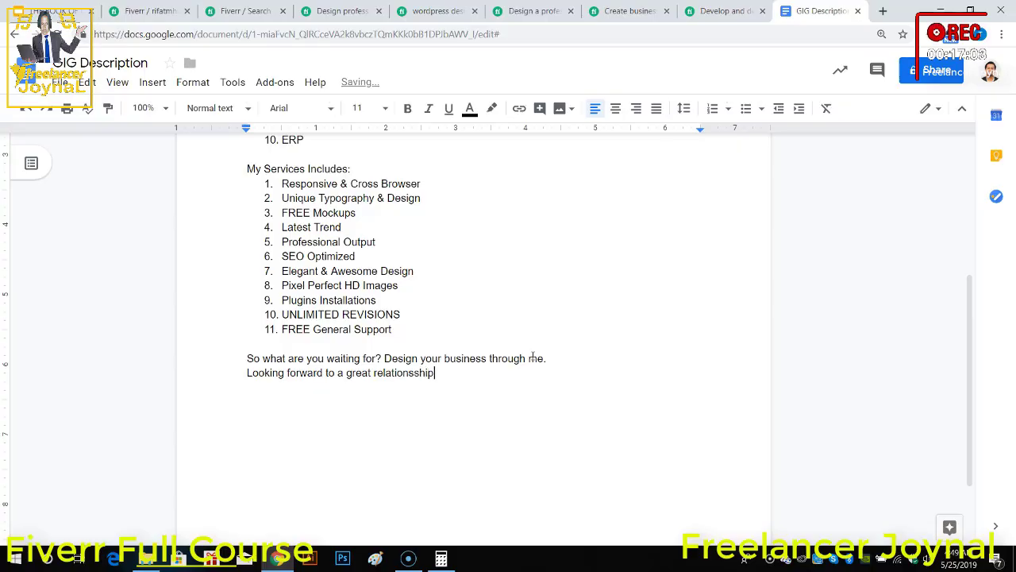
{"action": "type", "text": "hip. Plea"}
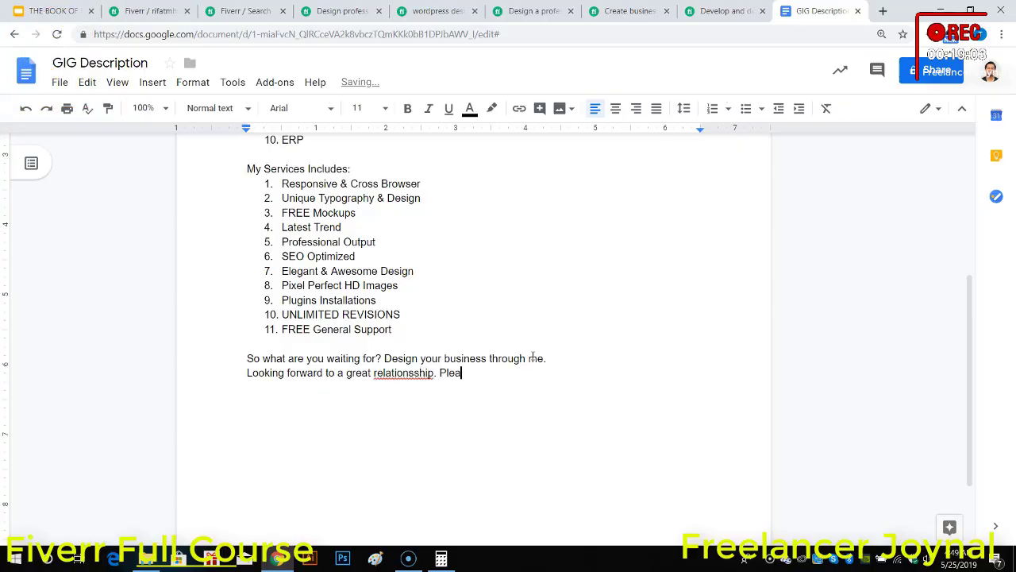
{"action": "type", "text": "e"}
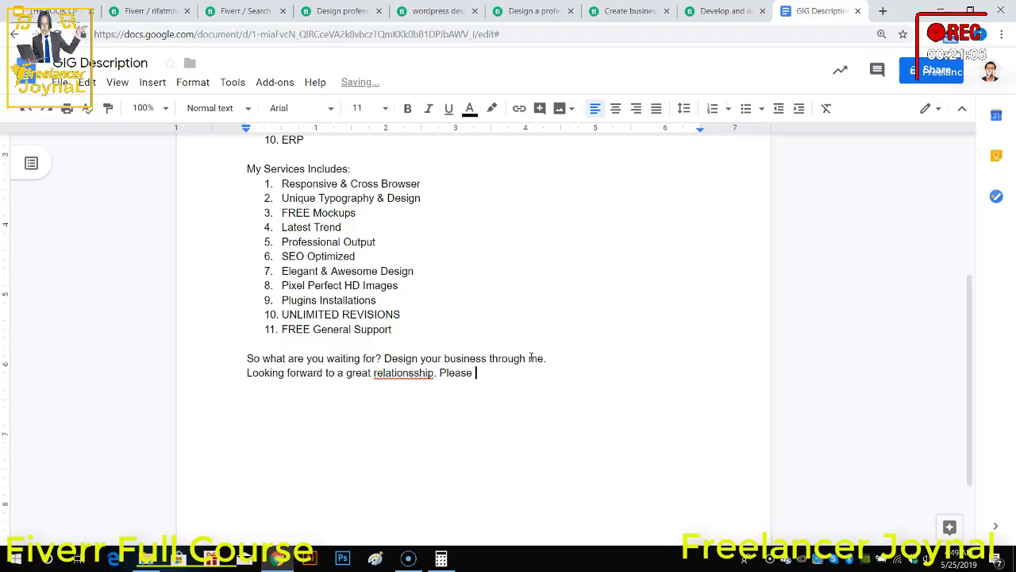
{"action": "right_click", "coordinate": [431, 372]}
{"action": "left_click", "coordinate": [414, 372]}
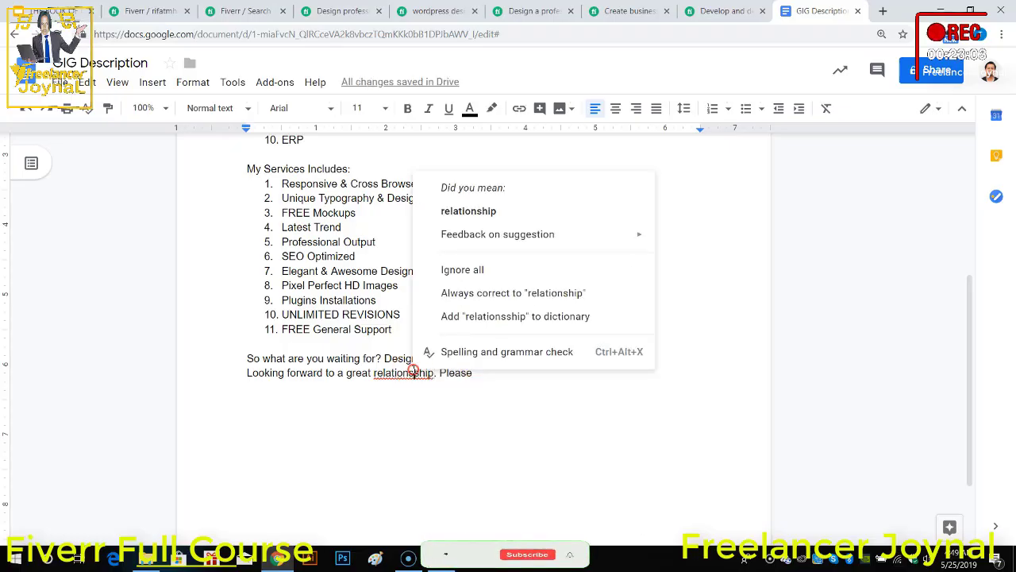
{"action": "left_click", "coordinate": [468, 213]}
{"action": "left_click", "coordinate": [468, 372]}
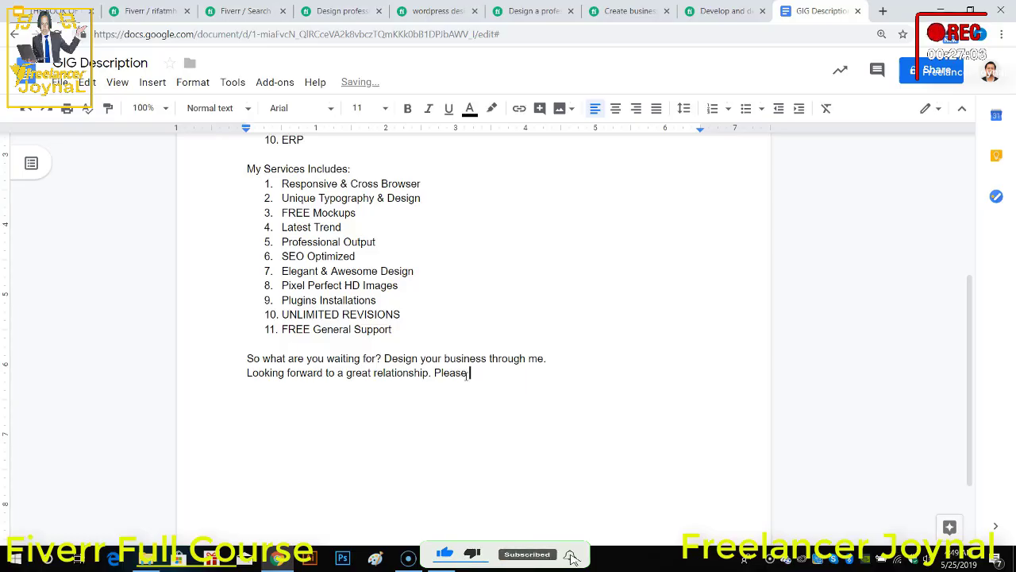
Step: Continue the closing line after "Please" with "knock me for kind of discussions so that we can"
{"action": "type", "text": "knock"}
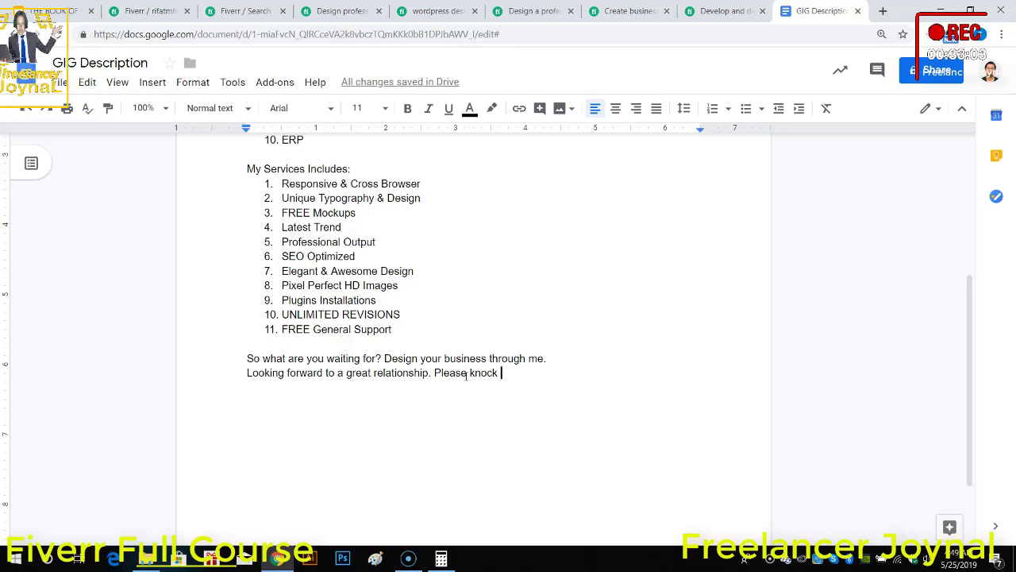
{"action": "type", "text": "me for kin"}
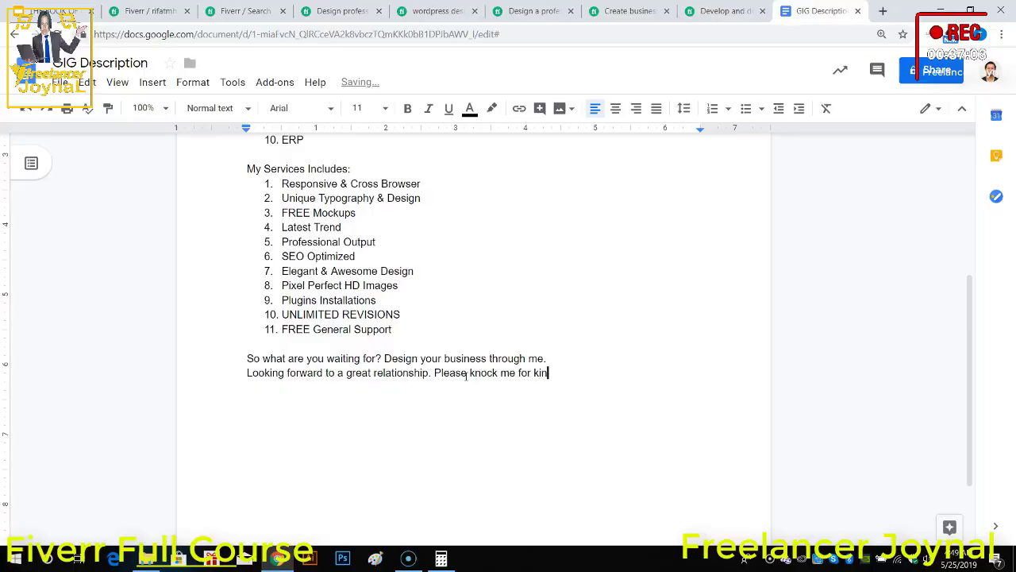
{"action": "type", "text": "d of discussions"}
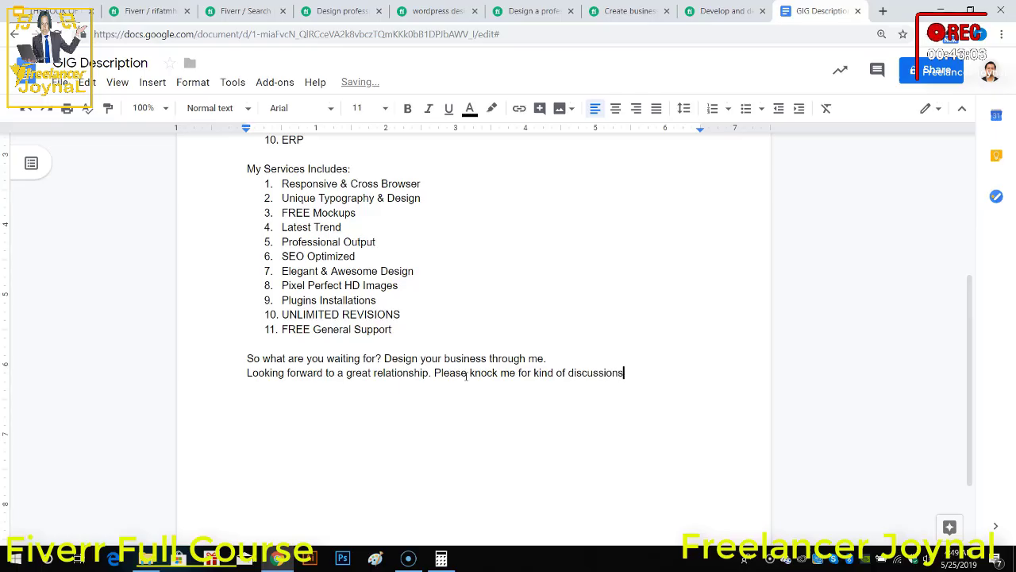
{"action": "type", "text": "o that we can"}
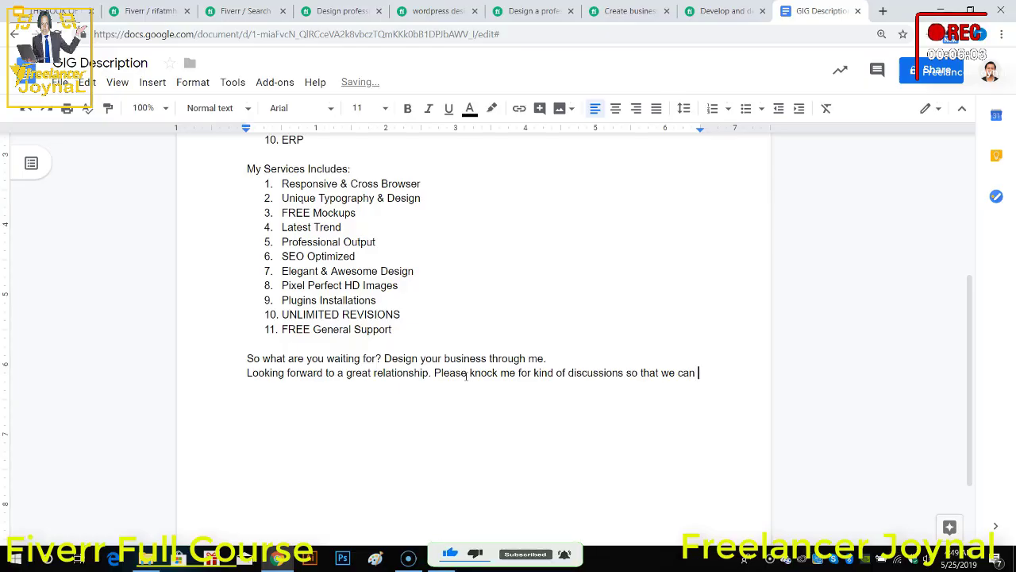
{"action": "type", "text": "d"}
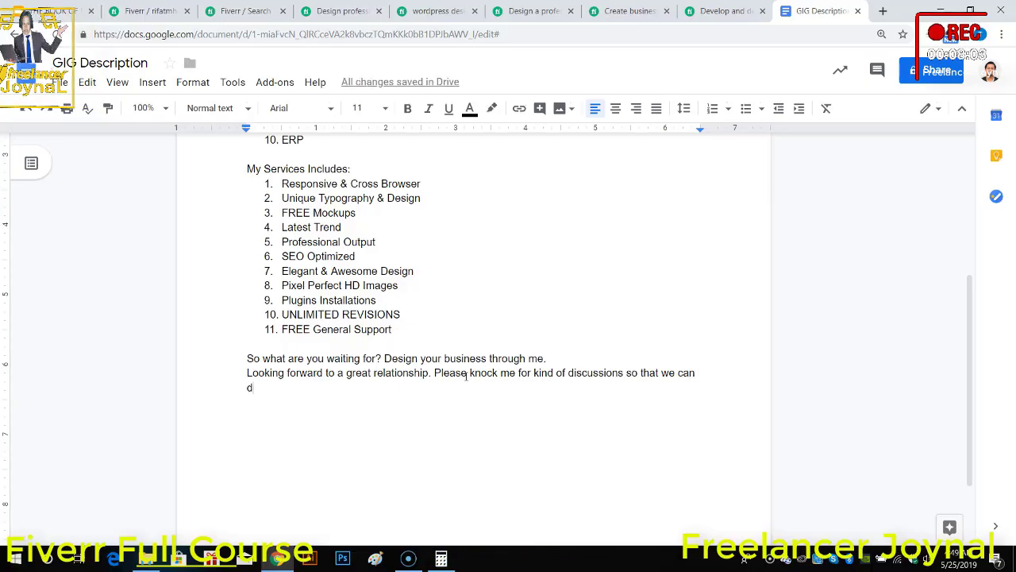
{"action": "key", "text": "BackSpace"}
Step: Finish the closing sentence with "know each other also the project requirements."
{"action": "type", "text": "know each"}
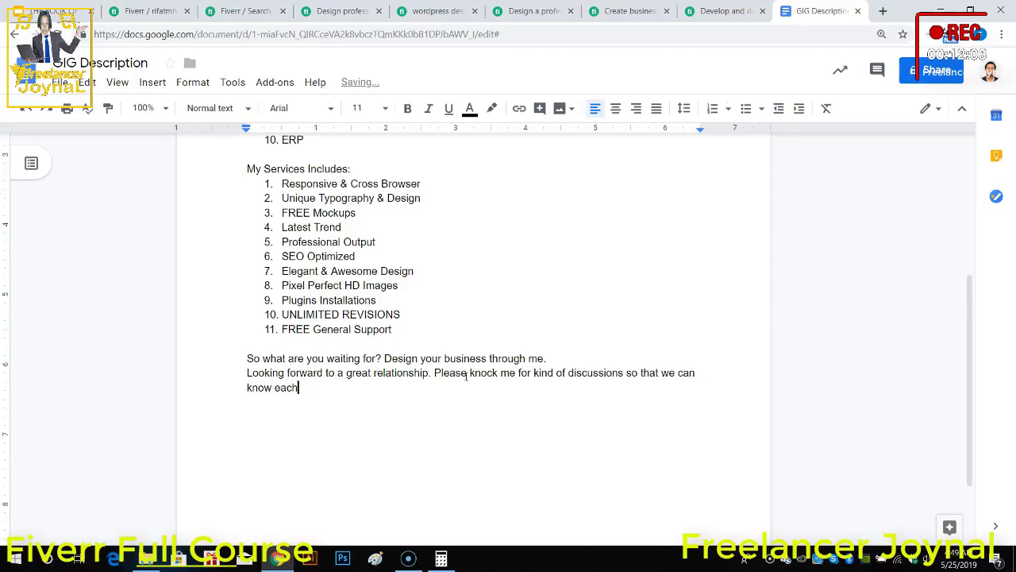
{"action": "type", "text": " other a"}
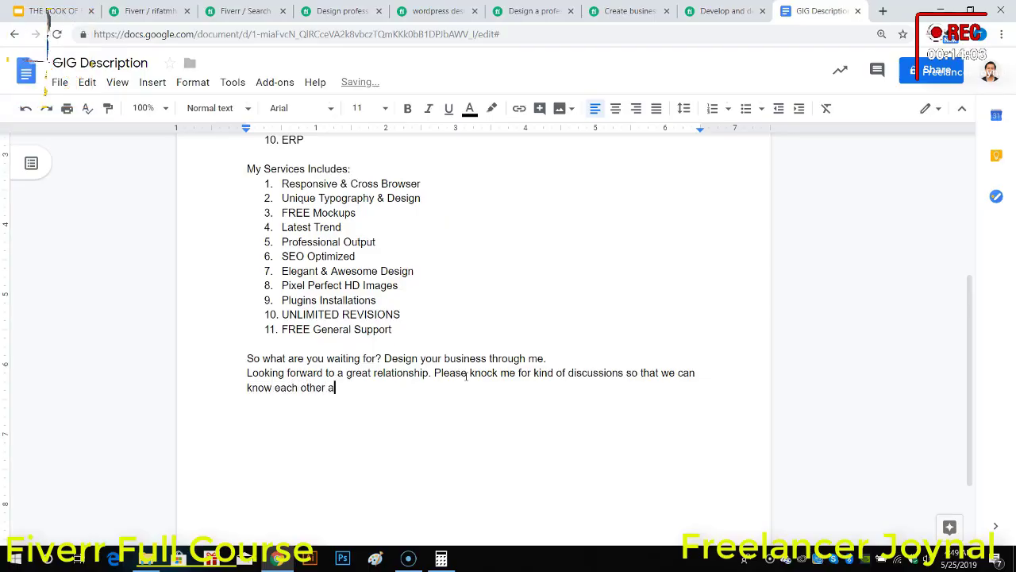
{"action": "type", "text": "lso the pro"}
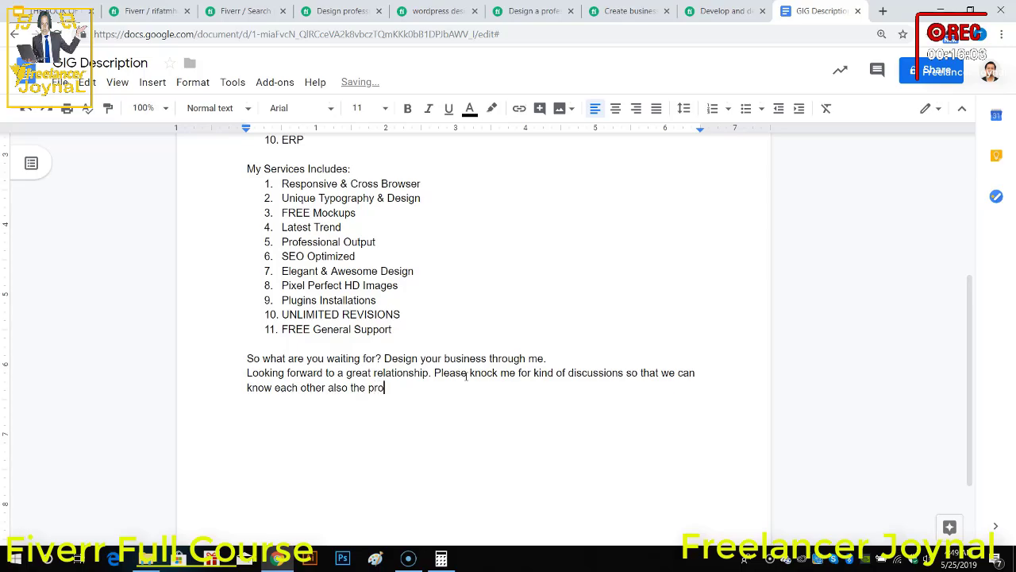
{"action": "type", "text": "ject requirements"}
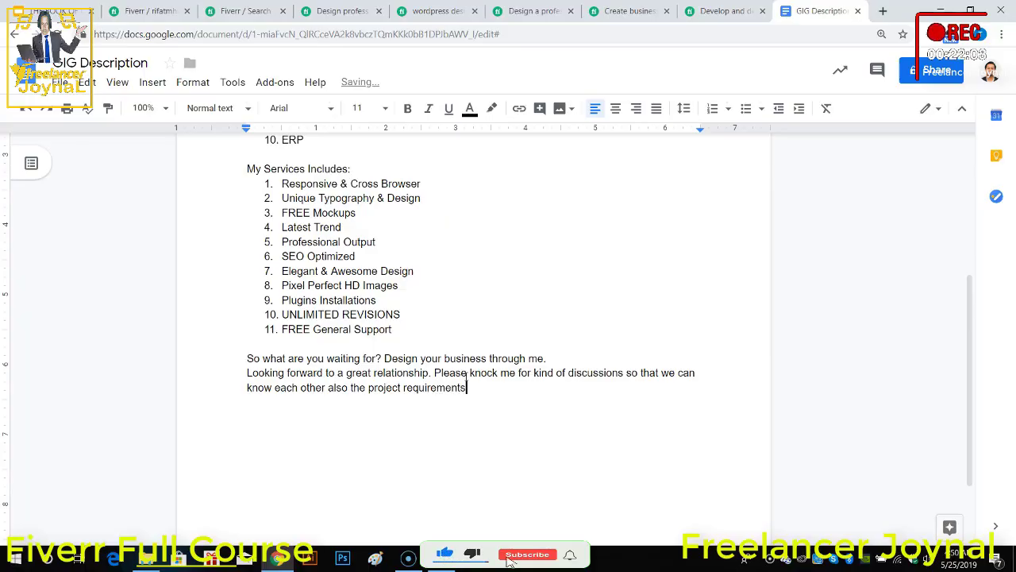
{"action": "type", "text": "."}
Step: Leave a blank line and add the sign-off "Thanks" with the seller's username on the line beneath it
{"action": "key", "text": "Return"}
{"action": "key", "text": "Return"}
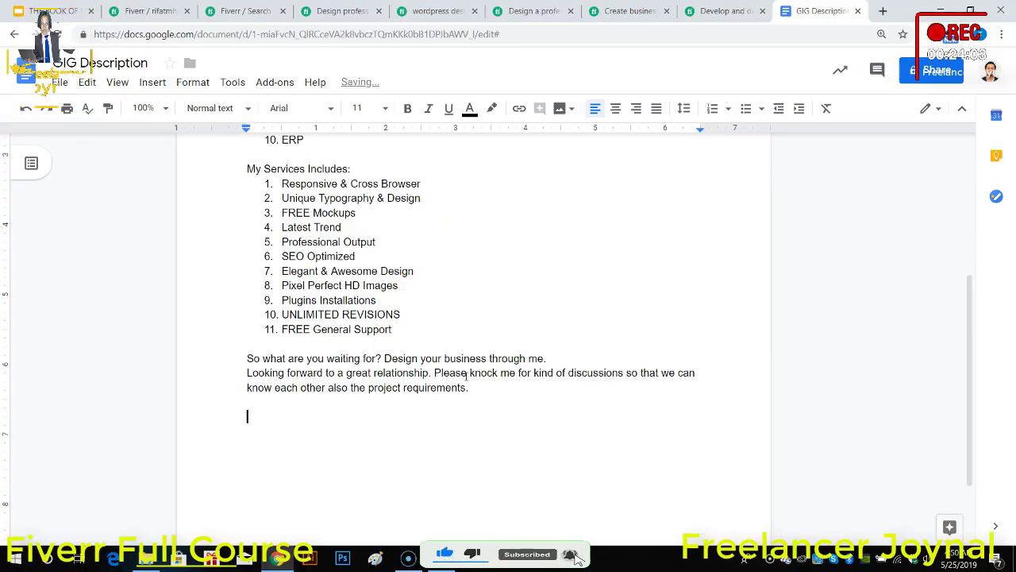
{"action": "type", "text": "Thanks"}
{"action": "key", "text": "Return"}
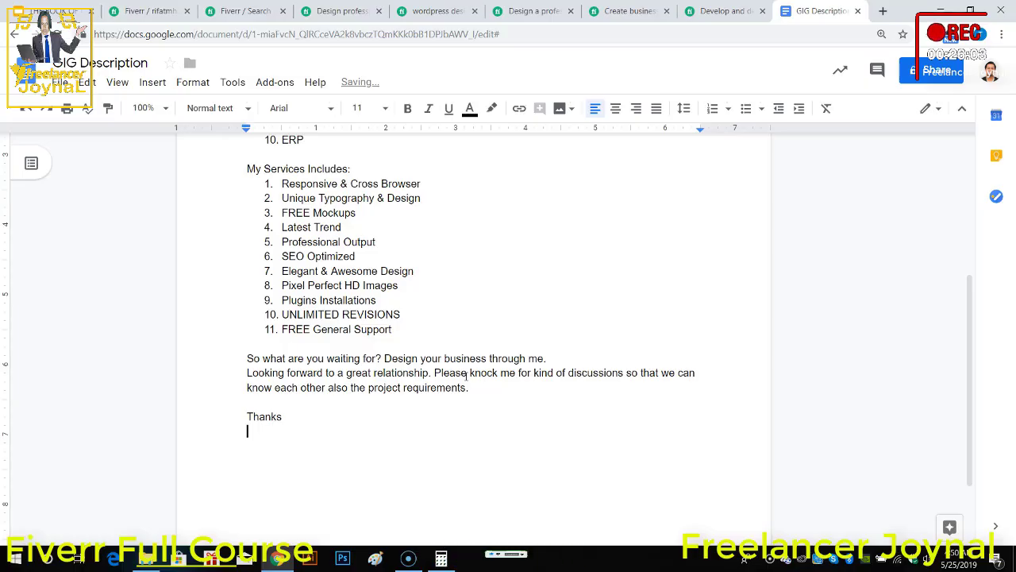
{"action": "type", "text": "Rifat"}
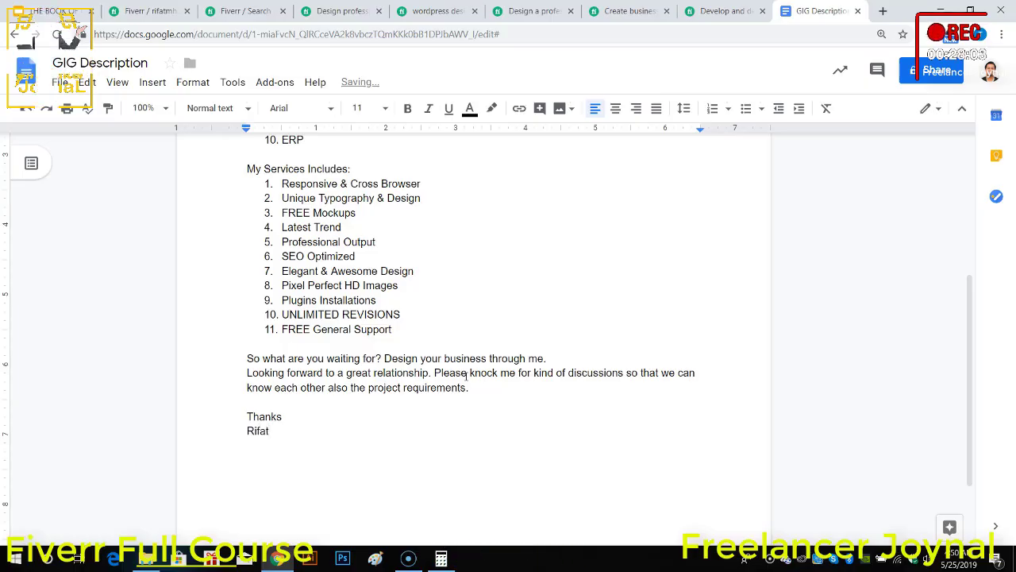
{"action": "type", "text": "mhuq1"}
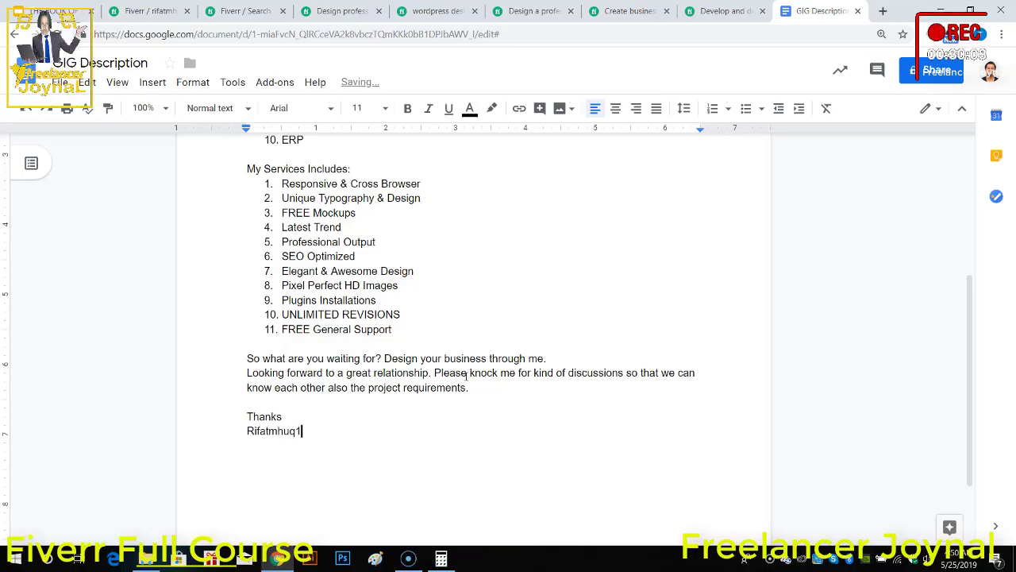
{"action": "type", "text": "00"}
{"action": "scroll", "coordinate": [463, 441], "scroll_direction": "up", "scroll_amount": 4}
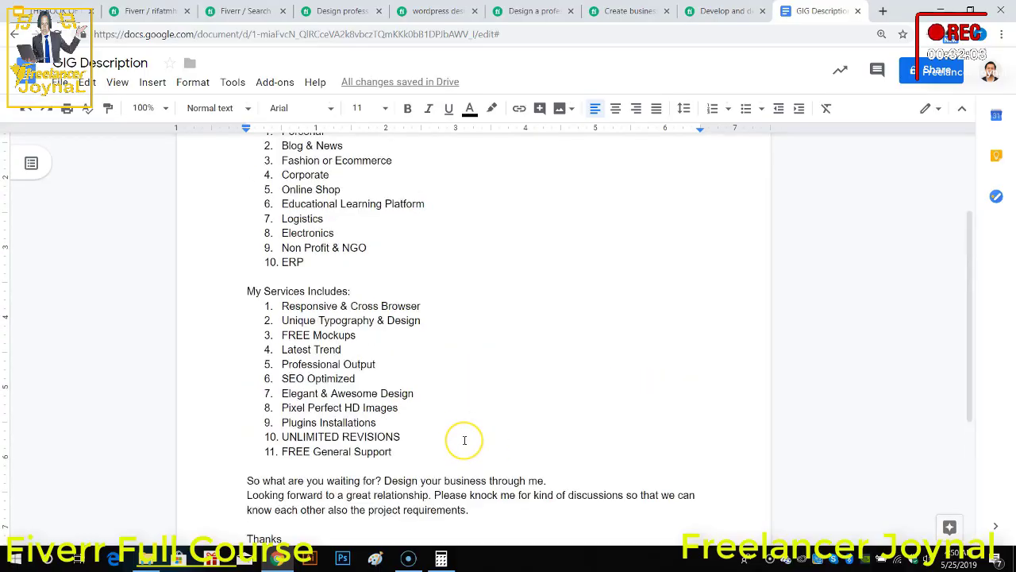
Step: Copy the entire gig description from the Google Docs document and paste it into the Fiverr gig's description field
{"action": "key", "text": "ctrl+a"}
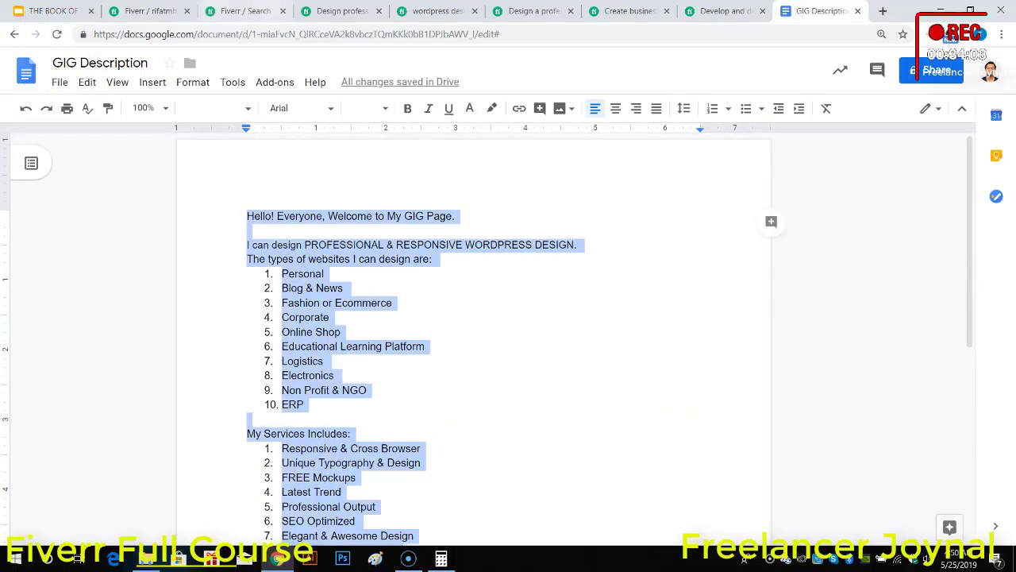
{"action": "left_click", "coordinate": [246, 10]}
{"action": "left_click", "coordinate": [323, 8]}
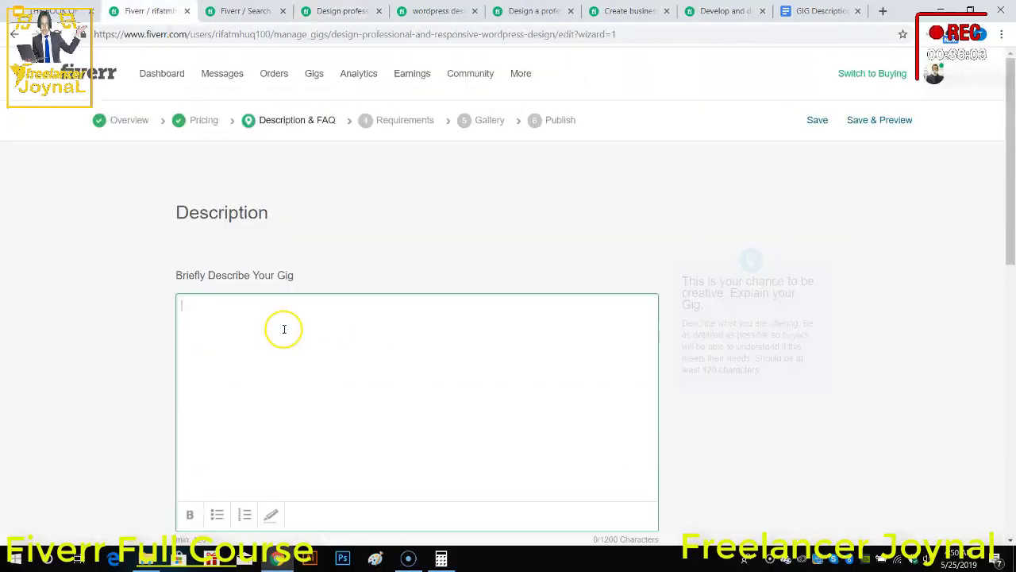
{"action": "left_click", "coordinate": [281, 340]}
{"action": "key", "text": "ctrl+v"}
{"action": "scroll", "coordinate": [320, 375], "scroll_direction": "down", "scroll_amount": 10}
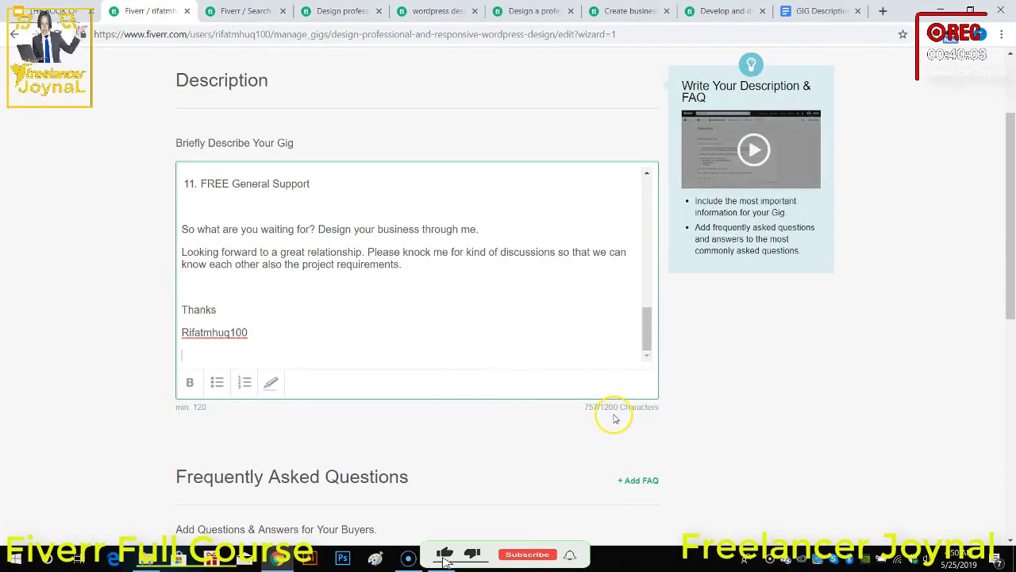
Step: Bold the words "PROFESSIONAL & RESPONSIVE WORDPRESS" and the line "The types of websites I can design are:" in the gig description
{"action": "scroll", "coordinate": [363, 307], "scroll_direction": "up", "scroll_amount": 10}
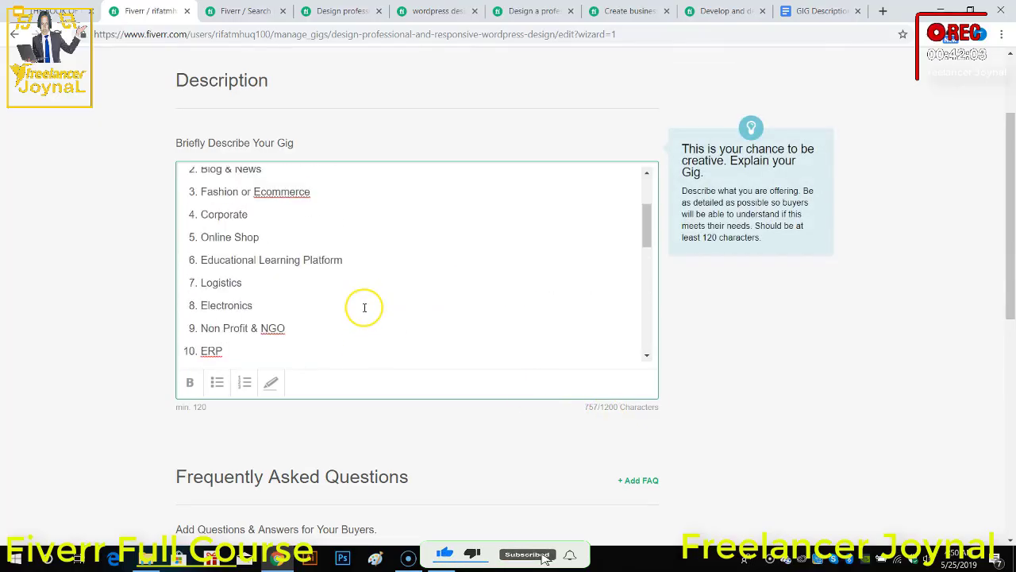
{"action": "left_click_drag", "start_coordinate": [242, 218], "coordinate": [476, 219]}
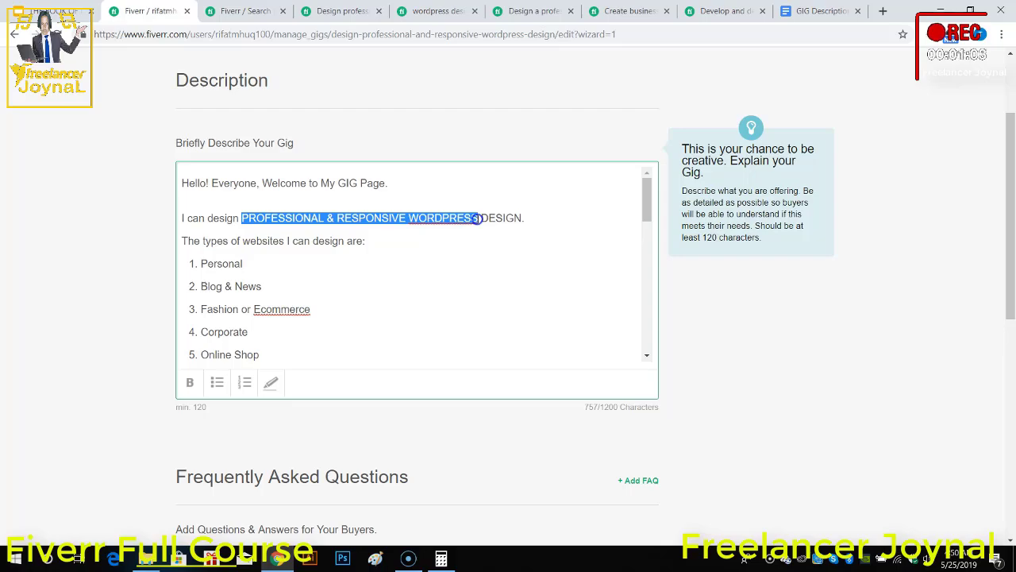
{"action": "left_click", "coordinate": [190, 382]}
{"action": "left_click", "coordinate": [233, 288]}
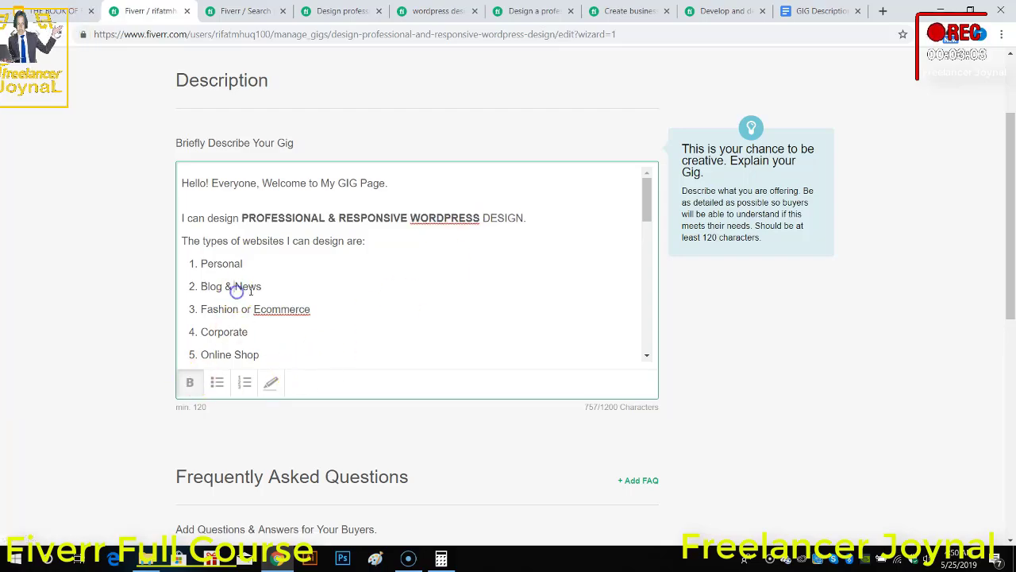
{"action": "left_click", "coordinate": [186, 240]}
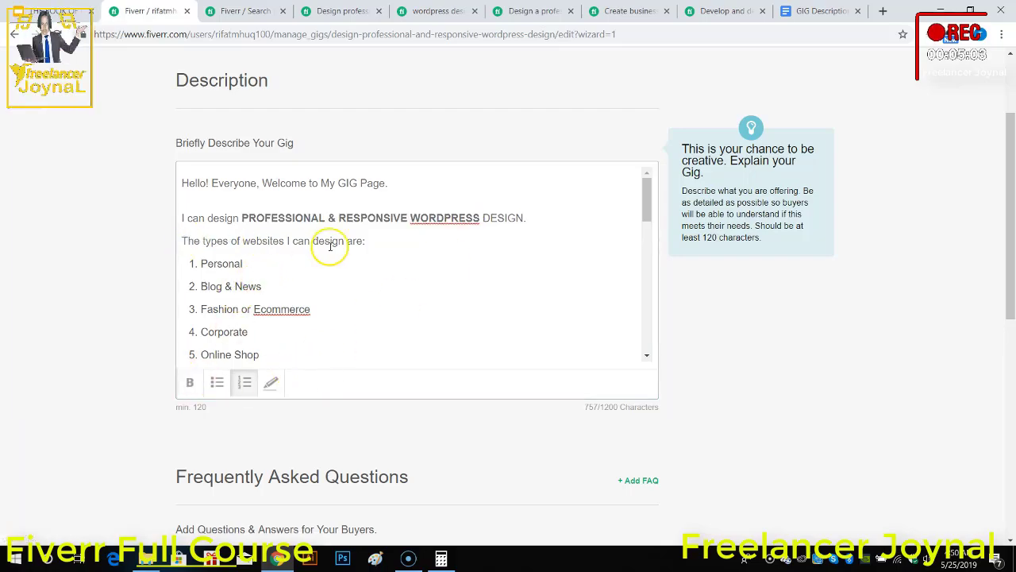
{"action": "left_click", "coordinate": [366, 242]}
{"action": "left_click_drag", "start_coordinate": [366, 241], "coordinate": [177, 247]}
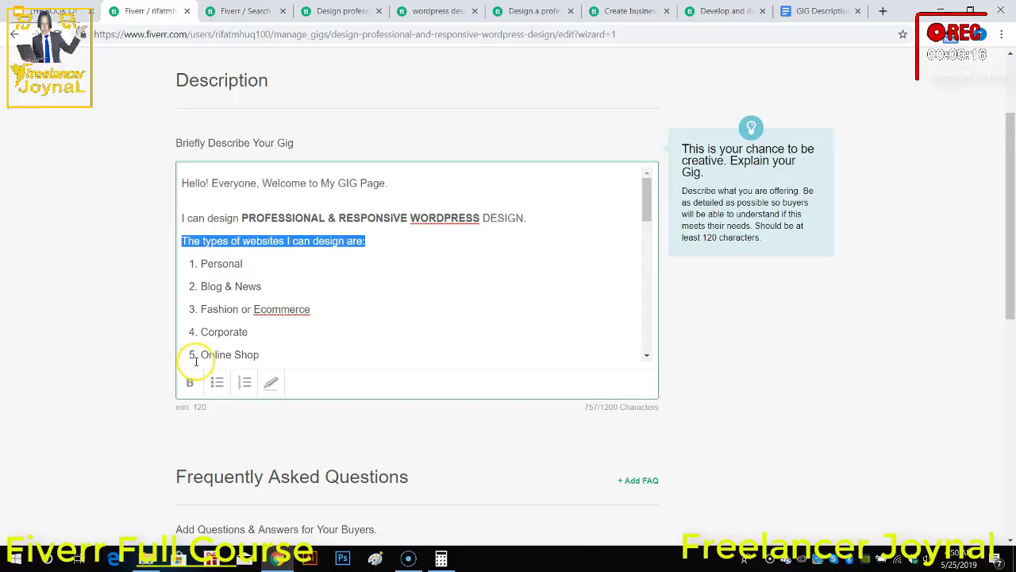
{"action": "left_click", "coordinate": [189, 382]}
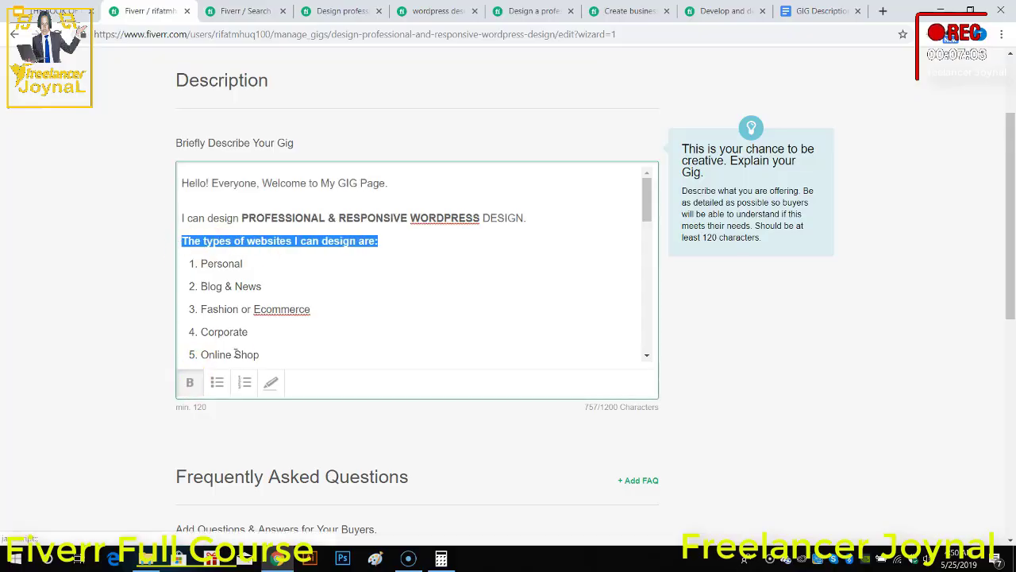
Step: Correct "Ecommerce" to "E-Commerce" in the third item of the website types list
{"action": "scroll", "coordinate": [284, 301], "scroll_direction": "down", "scroll_amount": 2}
{"action": "right_click", "coordinate": [284, 178]}
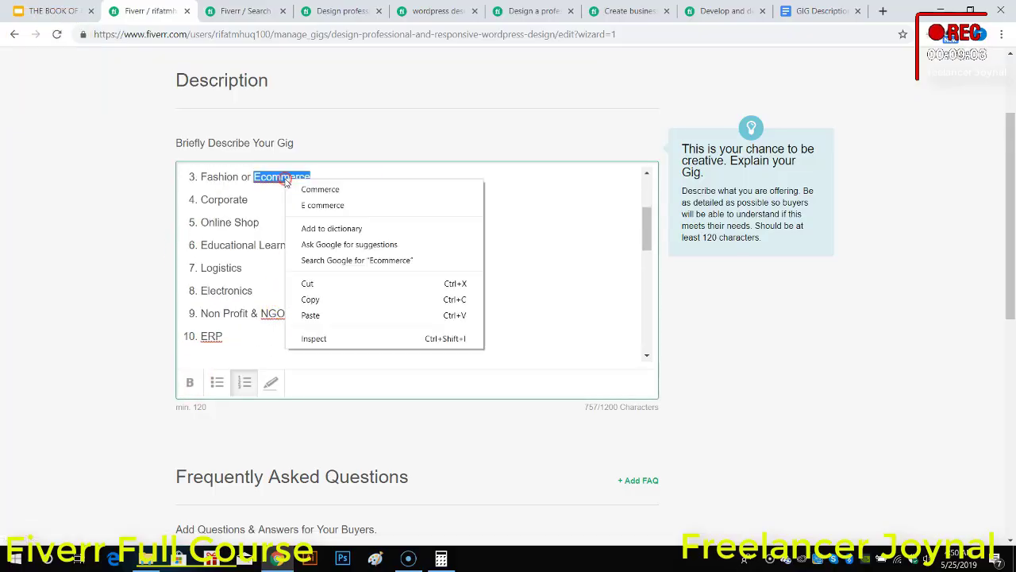
{"action": "left_click", "coordinate": [272, 204]}
{"action": "left_click", "coordinate": [261, 179]}
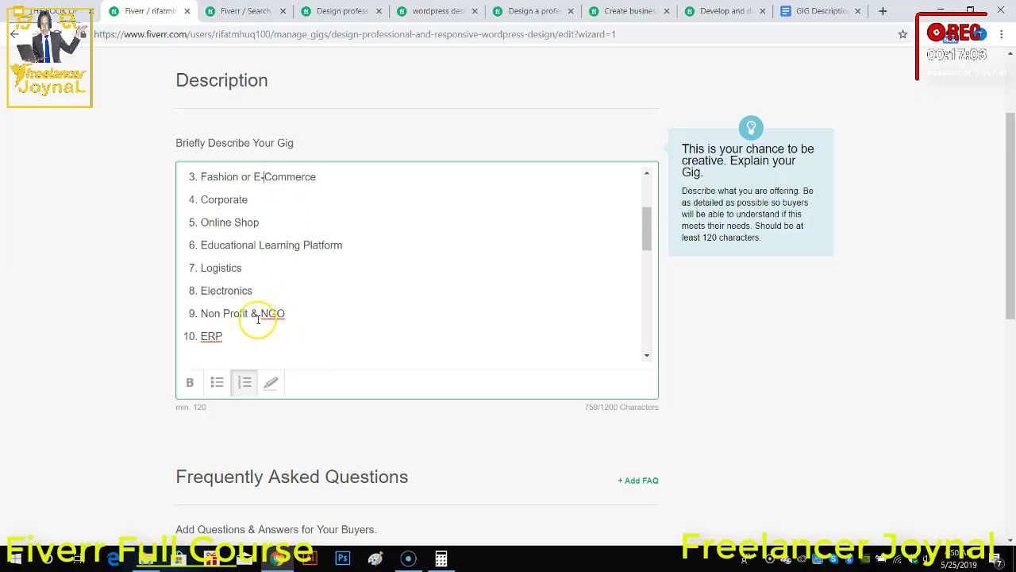
Step: Bold the "My Services Includes:" heading above the services list
{"action": "scroll", "coordinate": [257, 313], "scroll_direction": "down", "scroll_amount": 2}
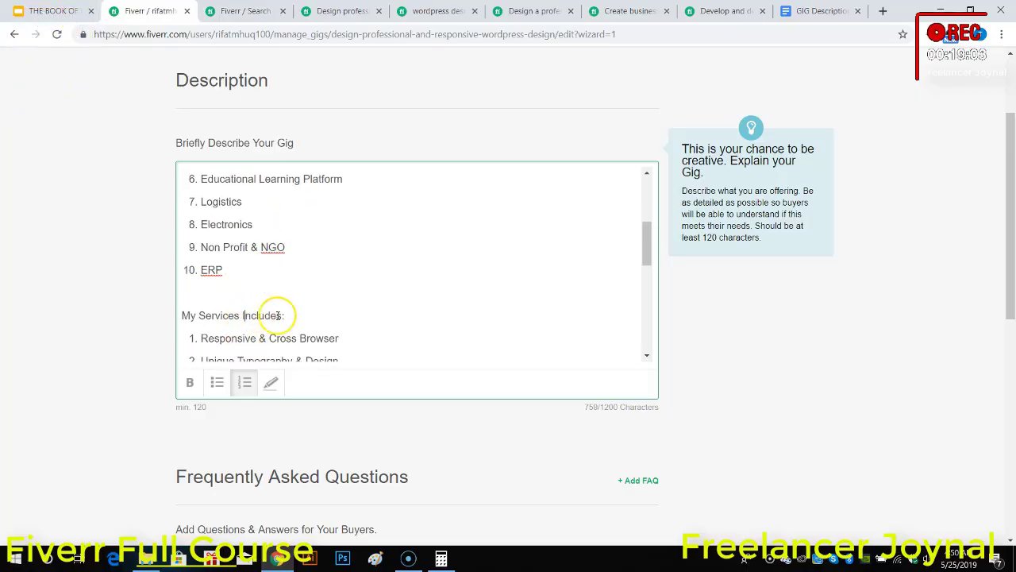
{"action": "left_click_drag", "start_coordinate": [283, 315], "coordinate": [176, 317]}
{"action": "left_click", "coordinate": [189, 382]}
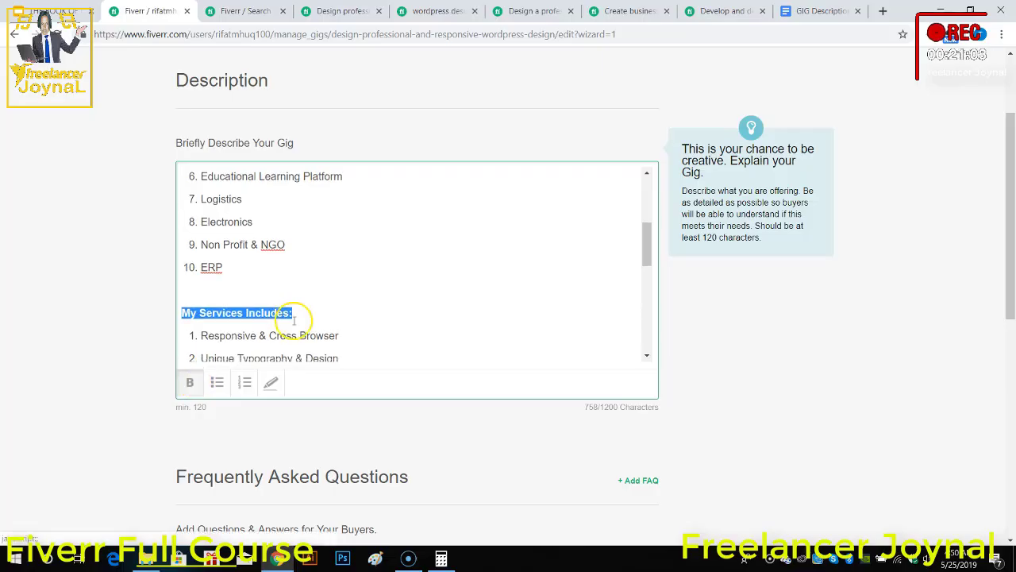
Step: Highlight all eleven items of the services list, from "Responsive & Cross Browser" to "FREE General Support"
{"action": "scroll", "coordinate": [318, 329], "scroll_direction": "down", "scroll_amount": 2}
{"action": "left_click", "coordinate": [334, 343]}
{"action": "left_click_drag", "start_coordinate": [334, 343], "coordinate": [199, 202]}
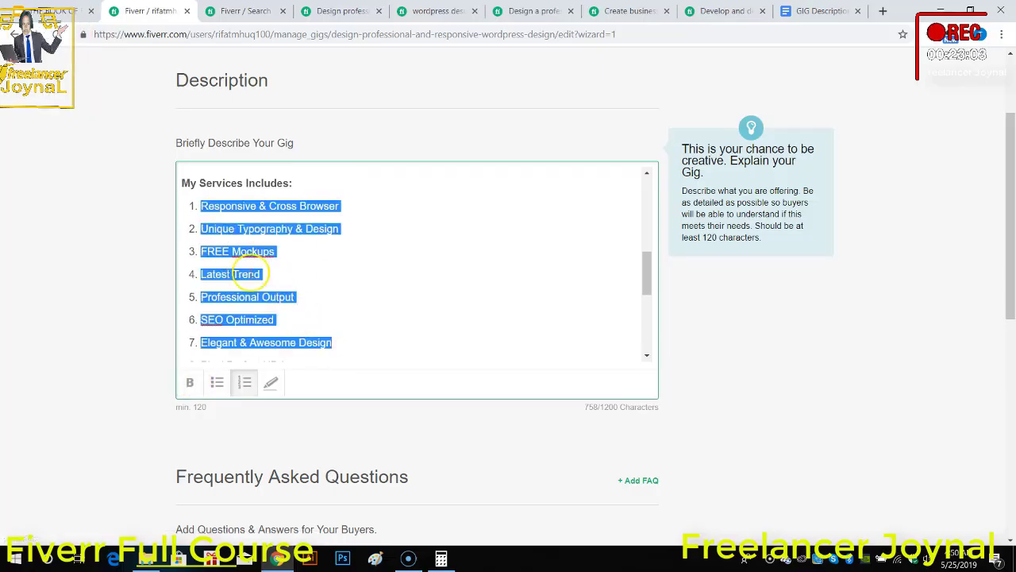
{"action": "scroll", "coordinate": [261, 274], "scroll_direction": "down", "scroll_amount": 3}
{"action": "left_click", "coordinate": [310, 300]}
{"action": "left_click_drag", "start_coordinate": [310, 299], "coordinate": [197, 207]}
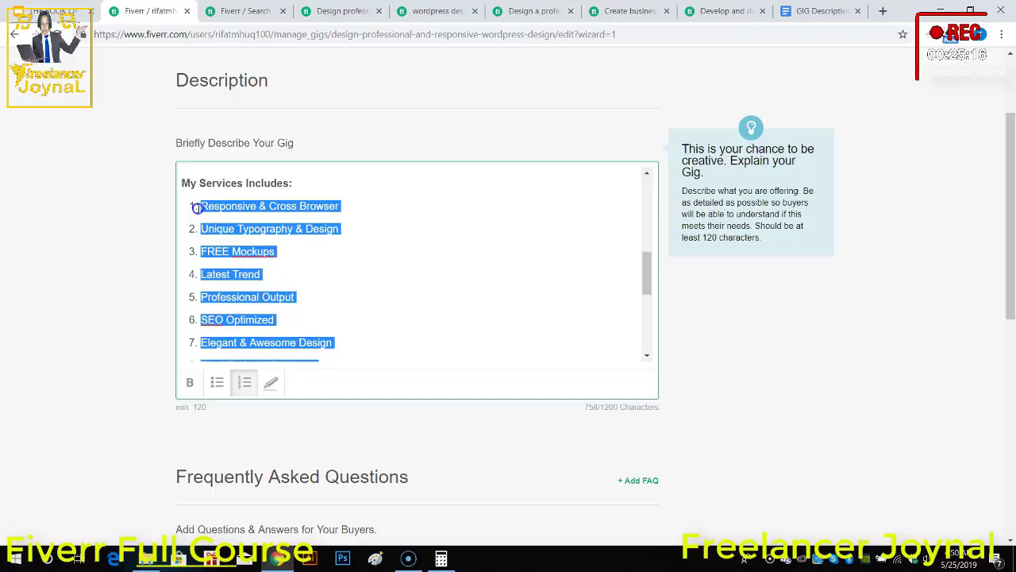
{"action": "left_click", "coordinate": [266, 384]}
Step: Bold the line "So what are you waiting for? Design your business through me." and remove the blank line above "Thanks"
{"action": "scroll", "coordinate": [335, 297], "scroll_direction": "down", "scroll_amount": 3}
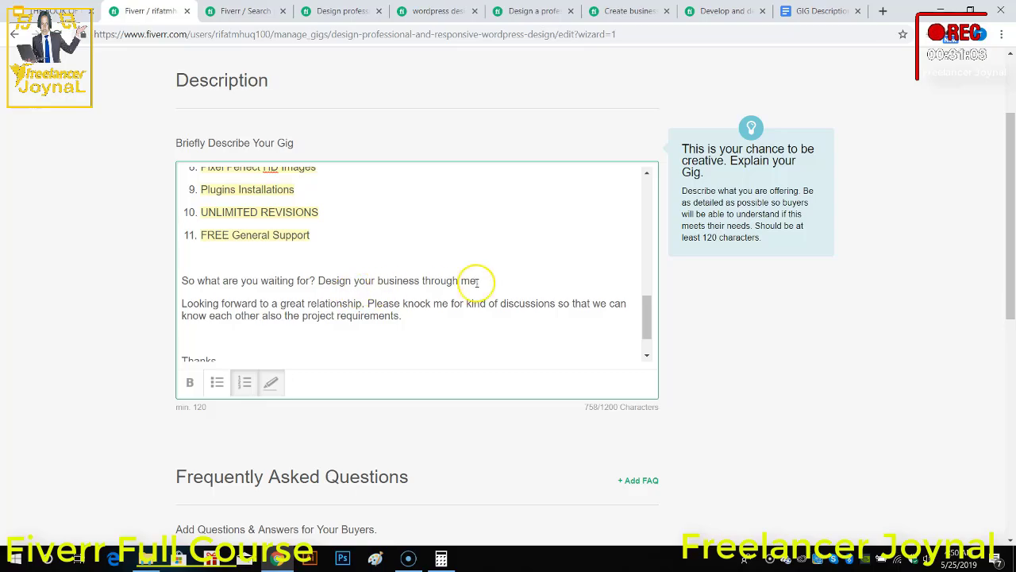
{"action": "left_click_drag", "start_coordinate": [486, 281], "coordinate": [182, 281]}
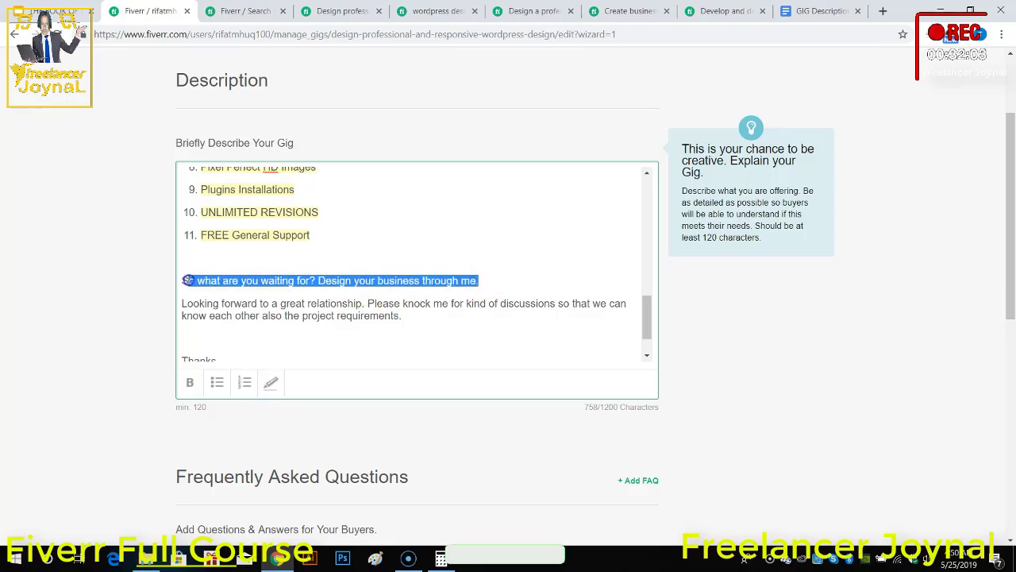
{"action": "left_click", "coordinate": [190, 382]}
{"action": "left_click", "coordinate": [391, 328]}
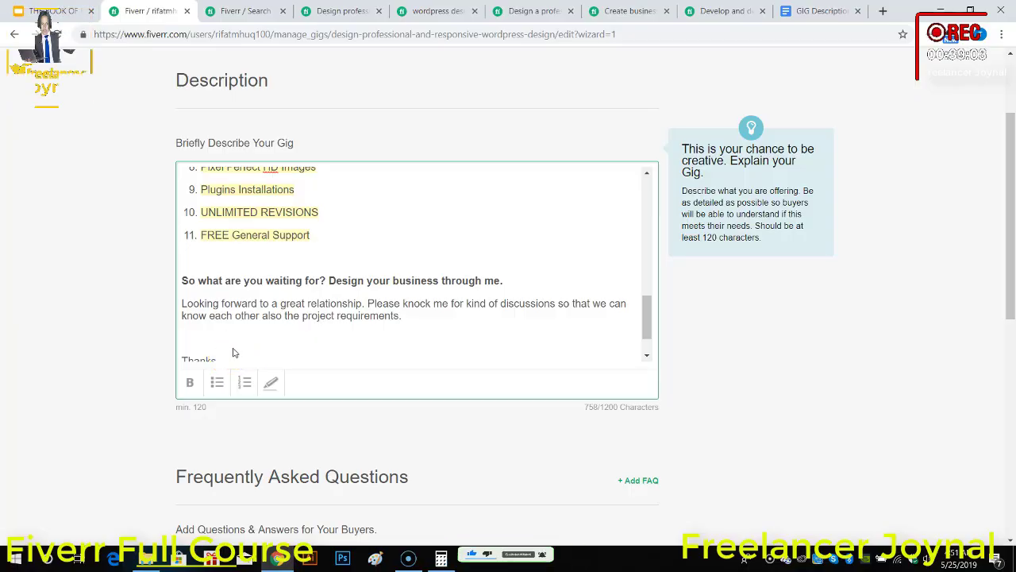
{"action": "key", "text": "BackSpace"}
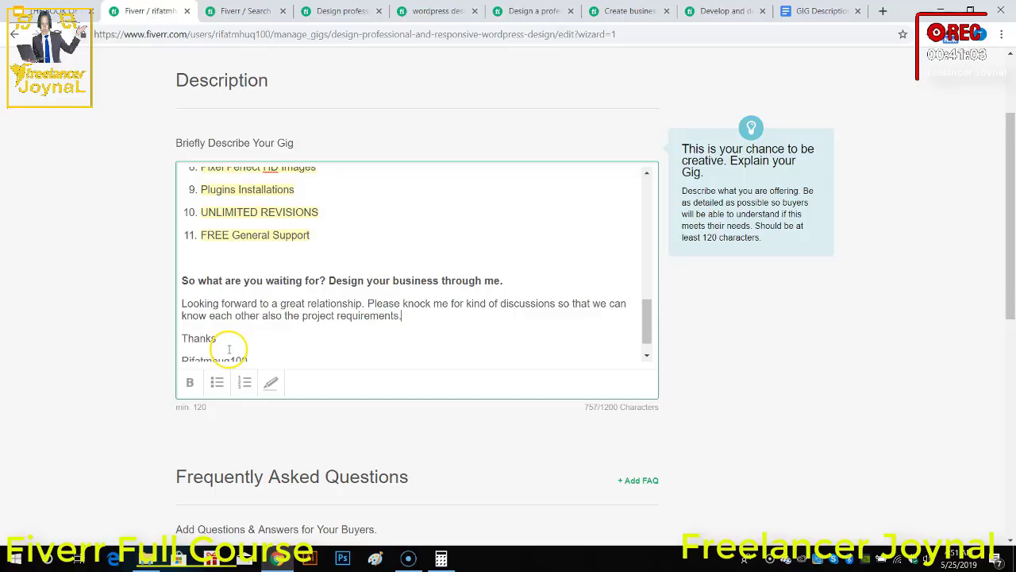
Step: Bold the seller's username in the sign-off while keeping "Thanks" in regular weight
{"action": "scroll", "coordinate": [228, 349], "scroll_direction": "down", "scroll_amount": 1}
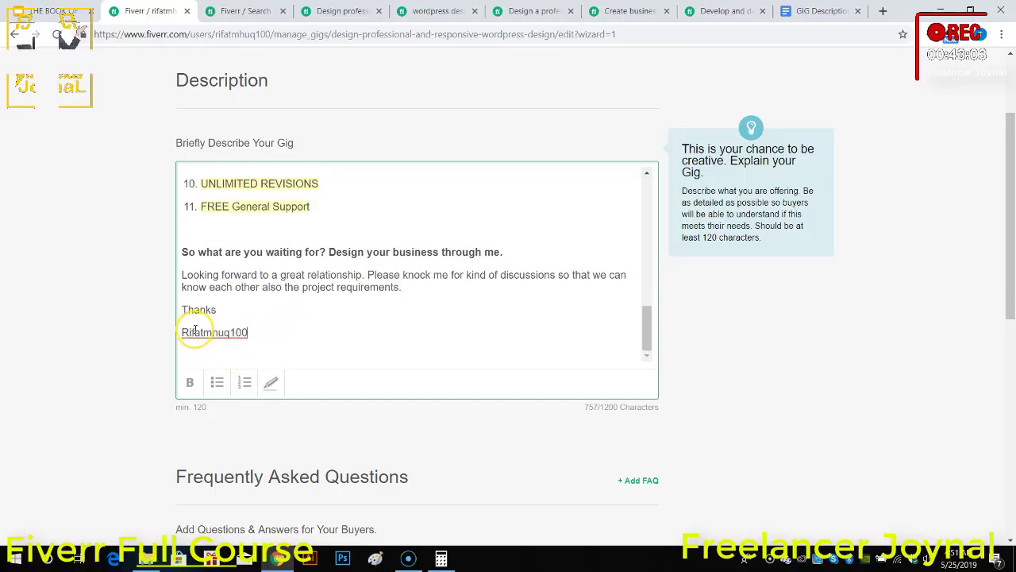
{"action": "left_click", "coordinate": [193, 326]}
{"action": "key", "text": "ctrl+a"}
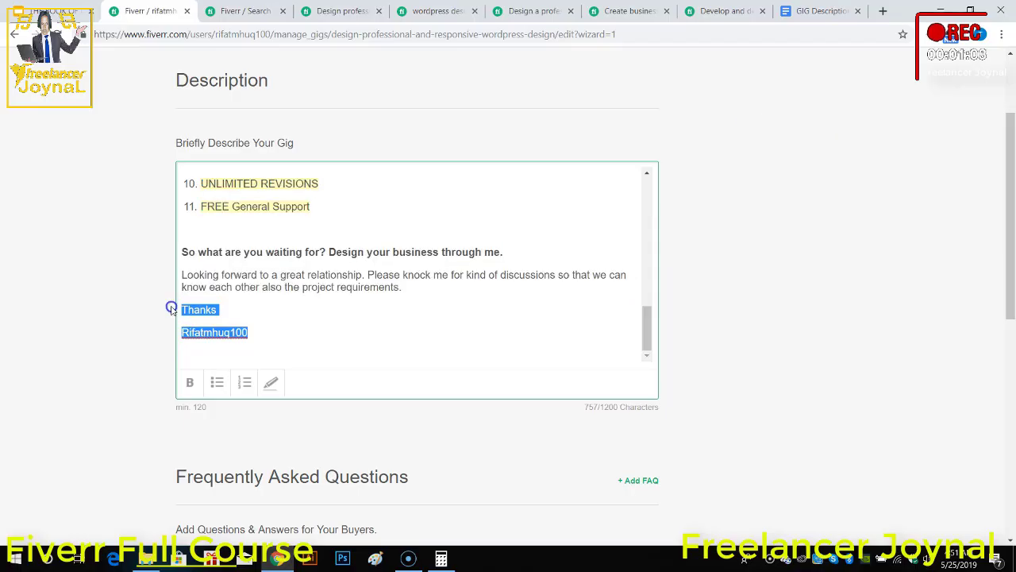
{"action": "left_click", "coordinate": [189, 384]}
{"action": "left_click", "coordinate": [265, 338]}
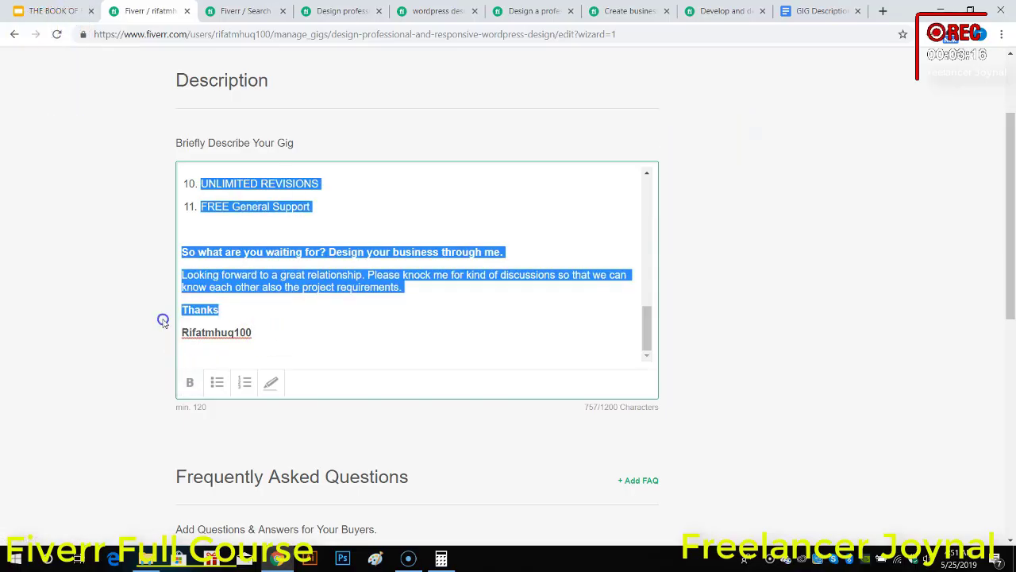
{"action": "double_click", "coordinate": [199, 310]}
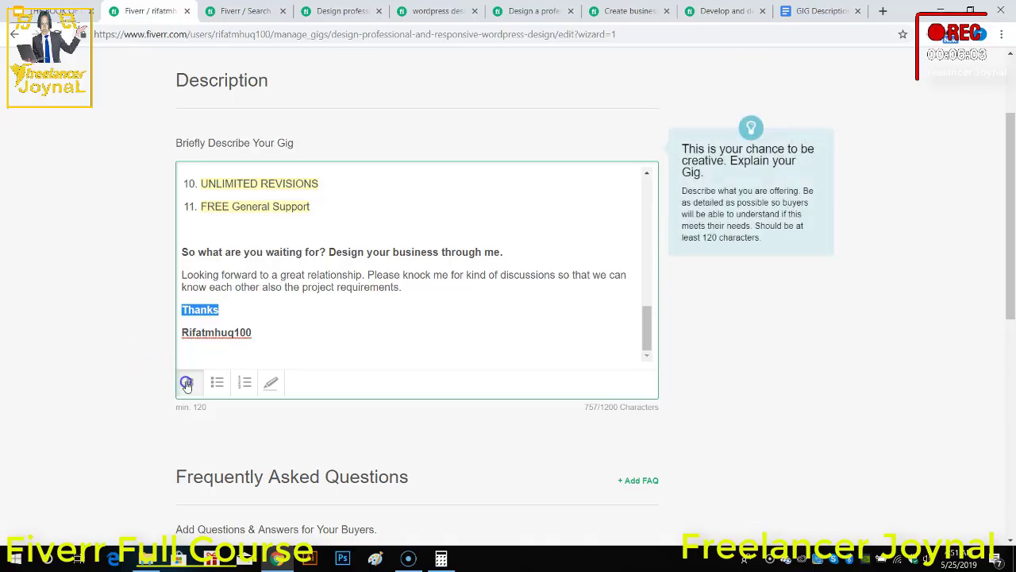
{"action": "scroll", "coordinate": [556, 401], "scroll_direction": "down", "scroll_amount": 2}
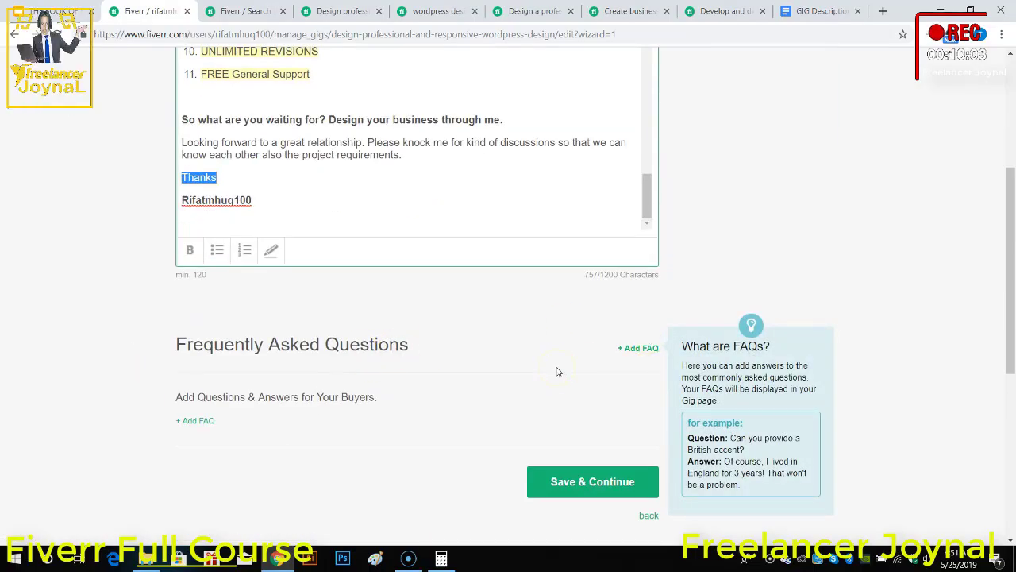
{"action": "scroll", "coordinate": [557, 372], "scroll_direction": "down", "scroll_amount": 1}
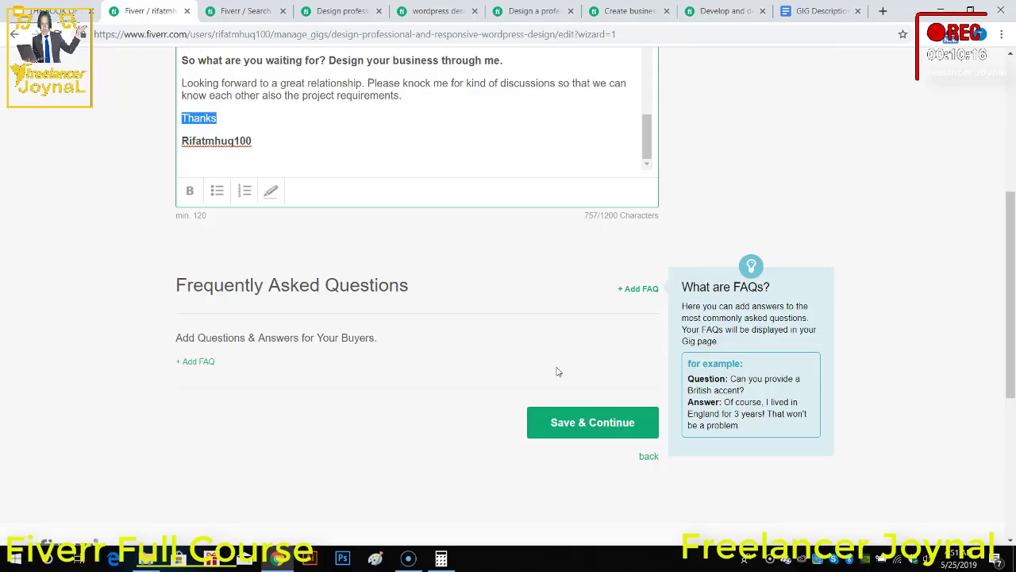
{"action": "left_click", "coordinate": [204, 357]}
{"action": "left_click", "coordinate": [224, 373]}
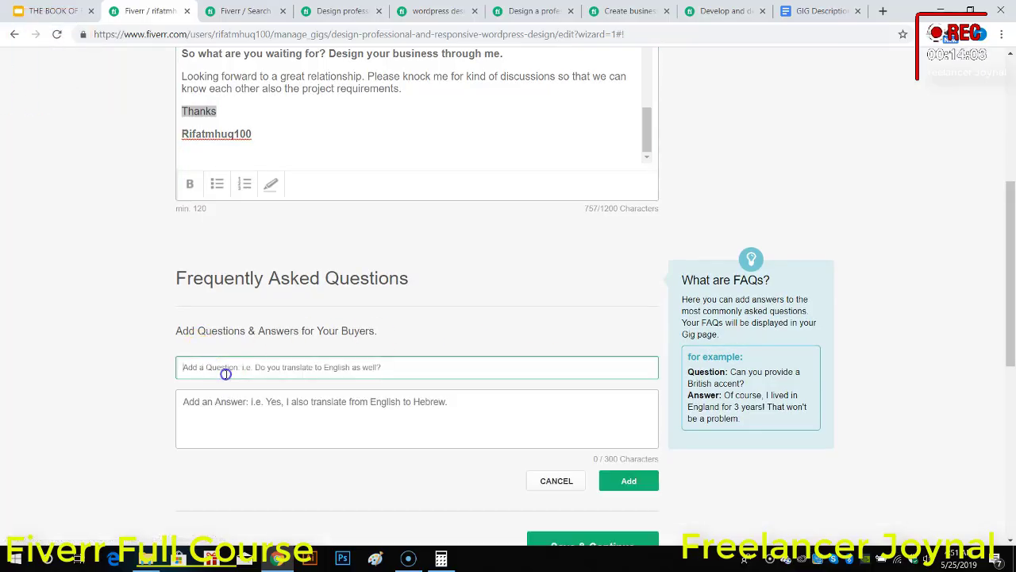
{"action": "type", "text": "What"}
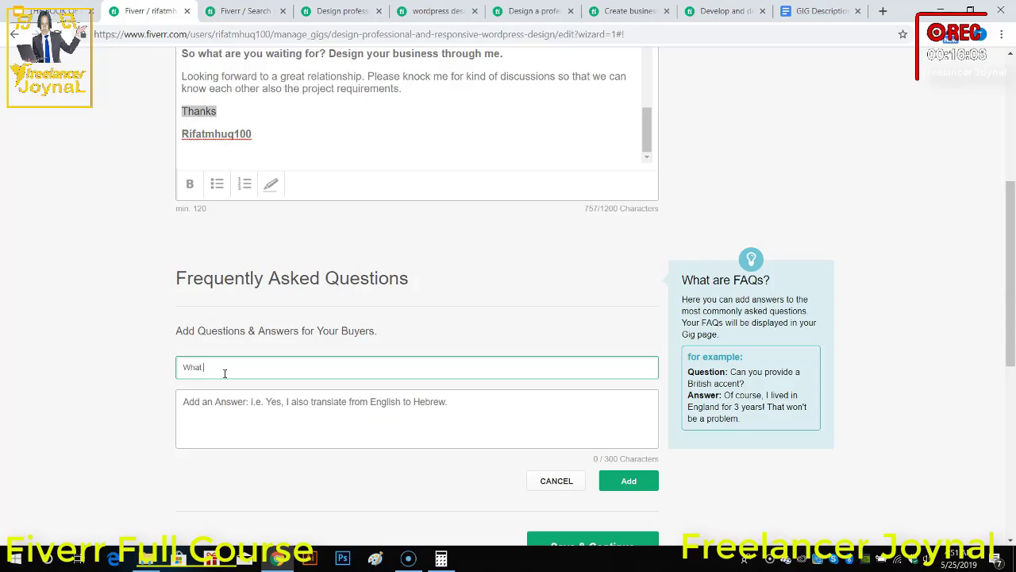
{"action": "type", "text": " is "}
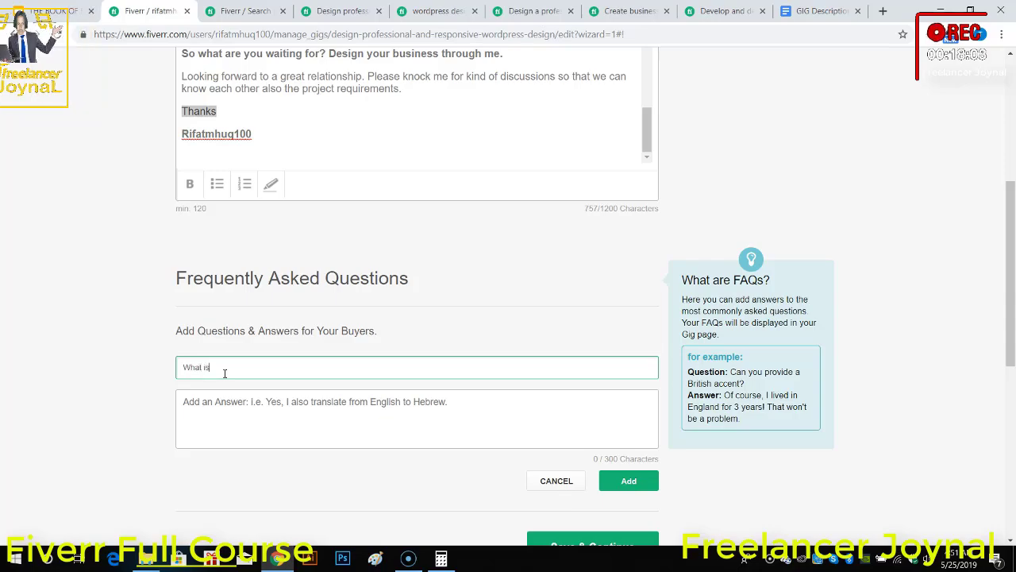
{"action": "type", "text": "Word"}
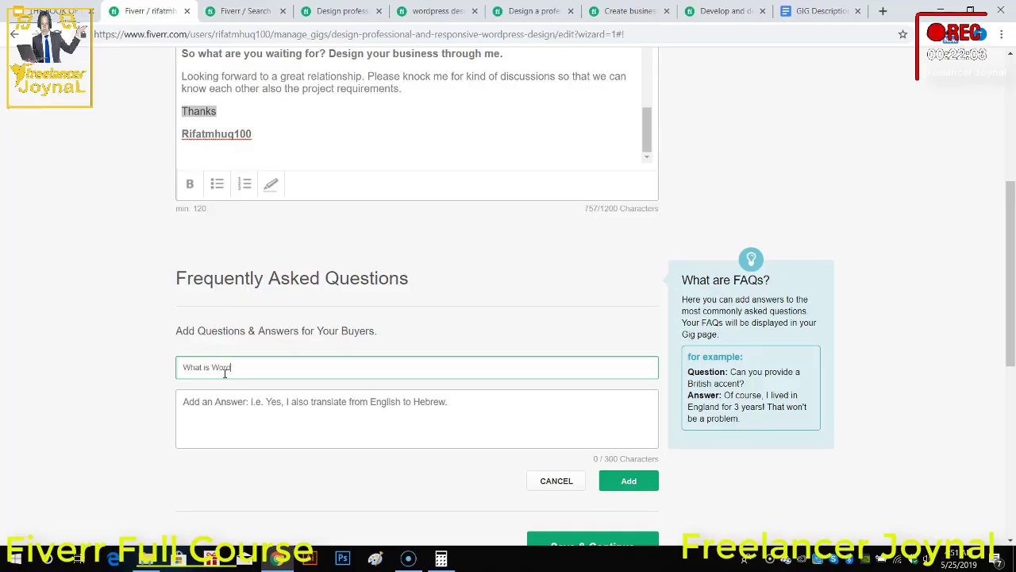
{"action": "type", "text": "press?"}
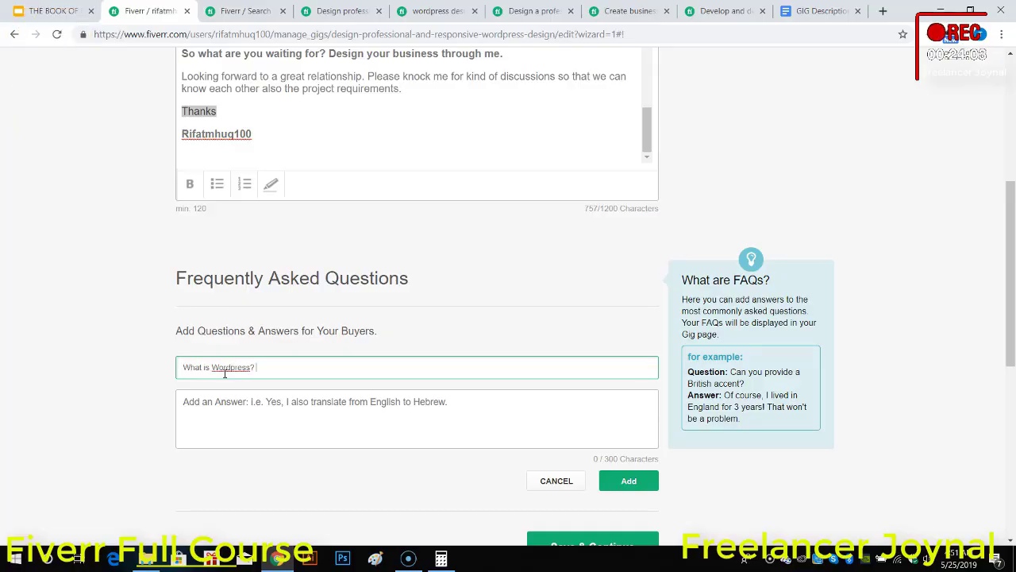
{"action": "left_click", "coordinate": [233, 413]}
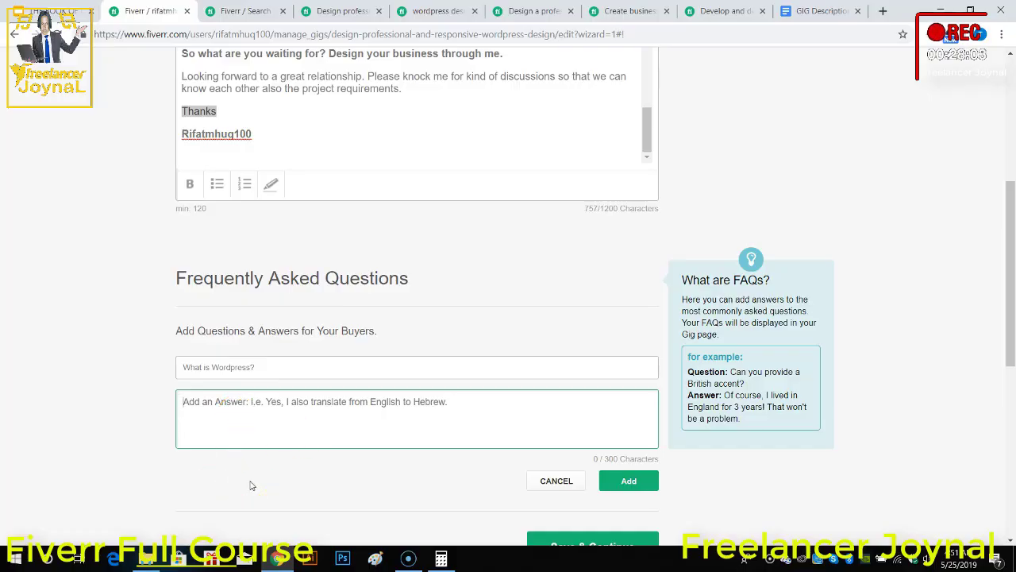
{"action": "left_click", "coordinate": [559, 488]}
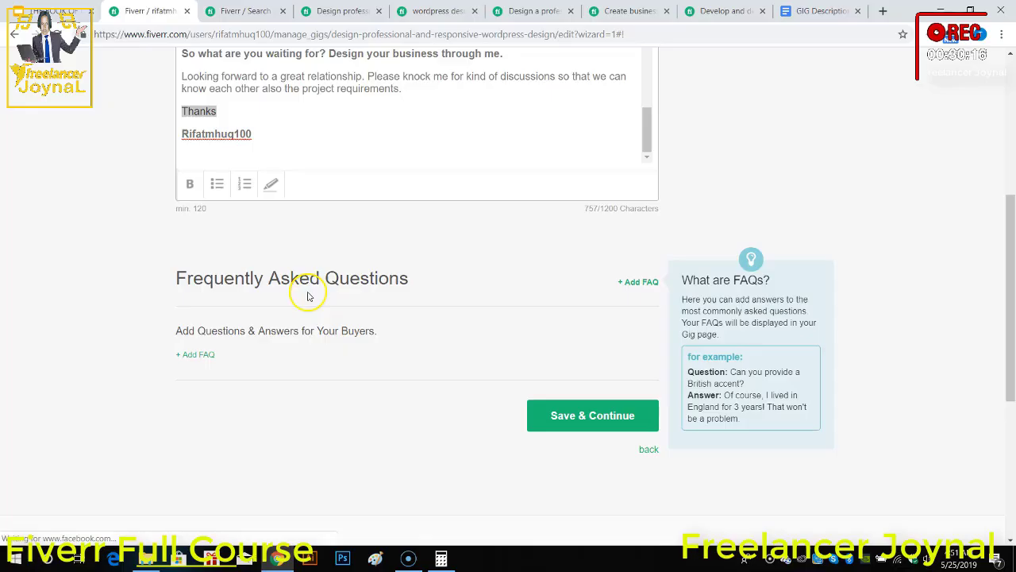
{"action": "left_click", "coordinate": [266, 308]}
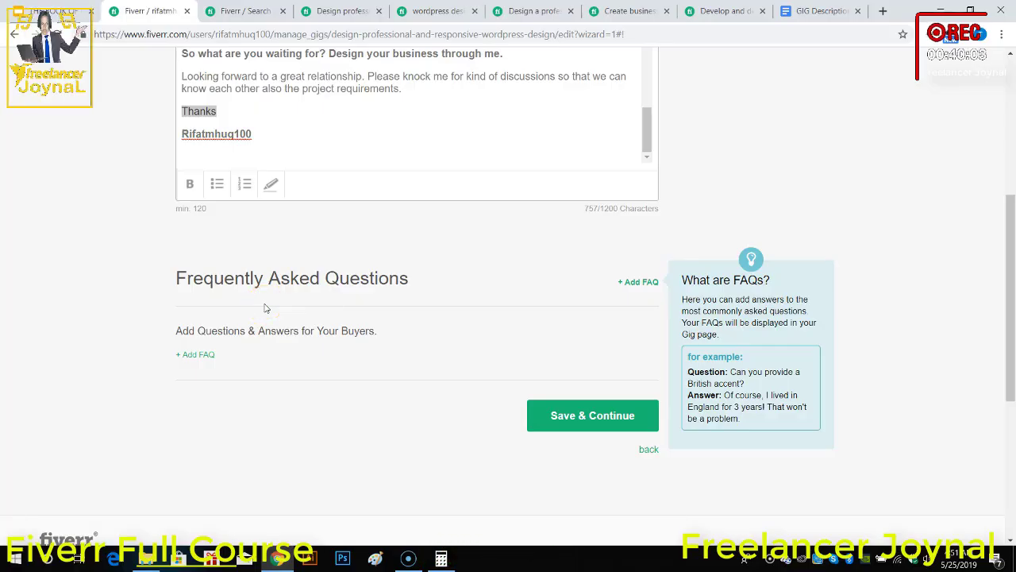
Step: Review the formatted description, save it without any FAQ and continue to the Requirements stage of the gig
{"action": "scroll", "coordinate": [586, 443], "scroll_direction": "up", "scroll_amount": 5}
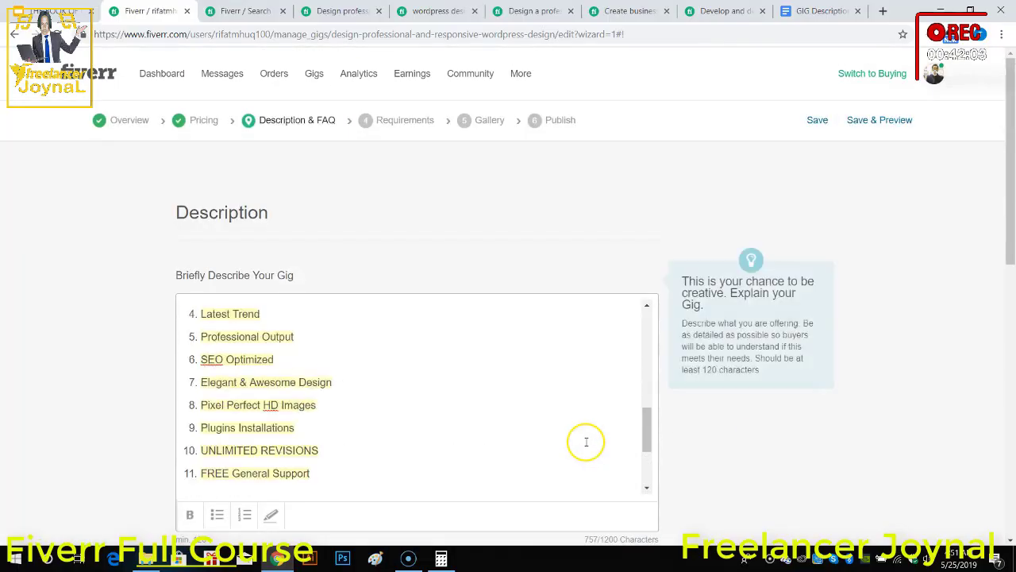
{"action": "scroll", "coordinate": [511, 391], "scroll_direction": "down", "scroll_amount": 3}
{"action": "scroll", "coordinate": [519, 397], "scroll_direction": "down", "scroll_amount": 3}
{"action": "left_click", "coordinate": [596, 483]}
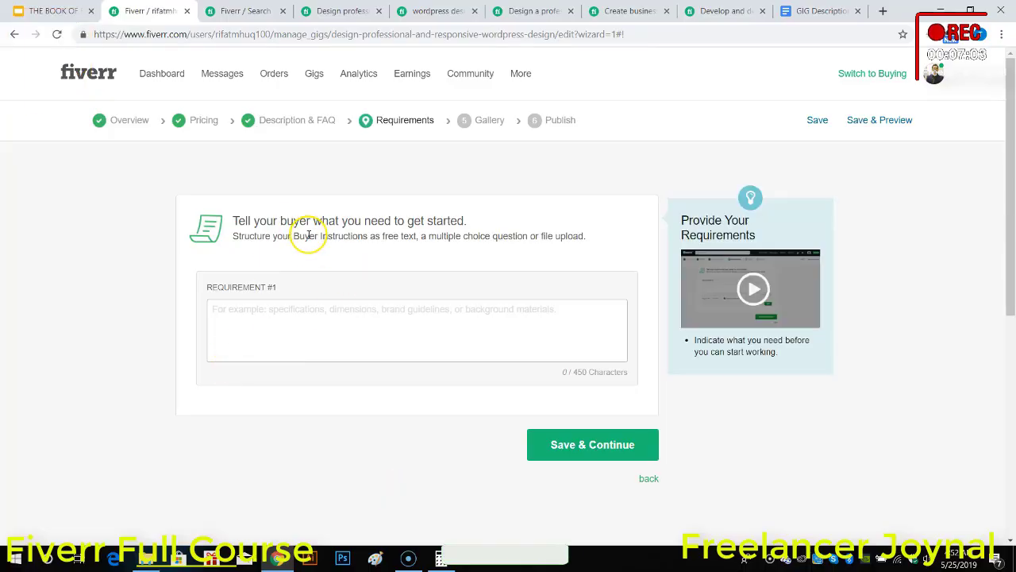
Step: Start requirement #1 with the numbered items "1. Transparent Logo" and "2. Company Profile" on separate lines
{"action": "left_click", "coordinate": [294, 316]}
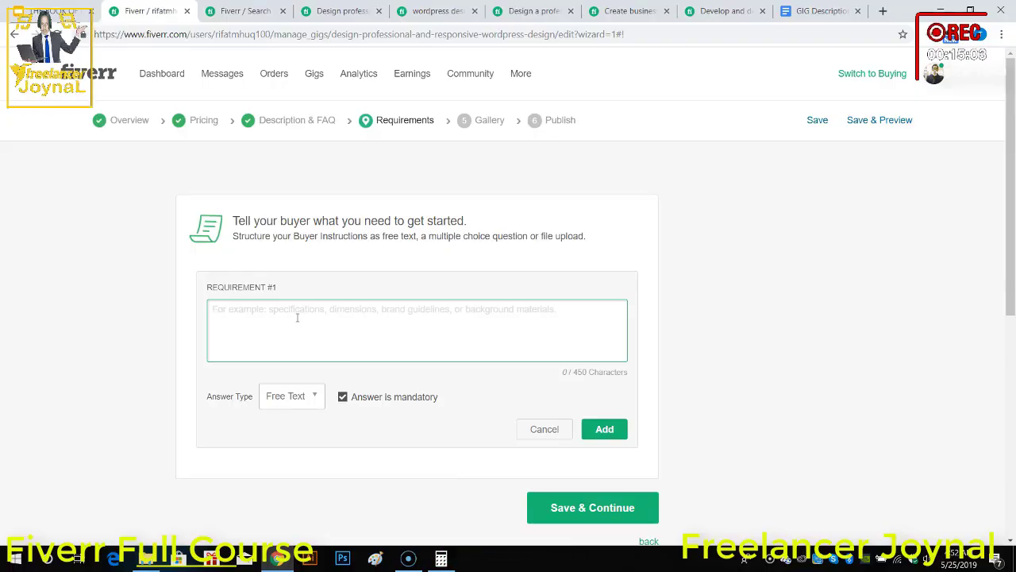
{"action": "type", "text": "1. Transparent"}
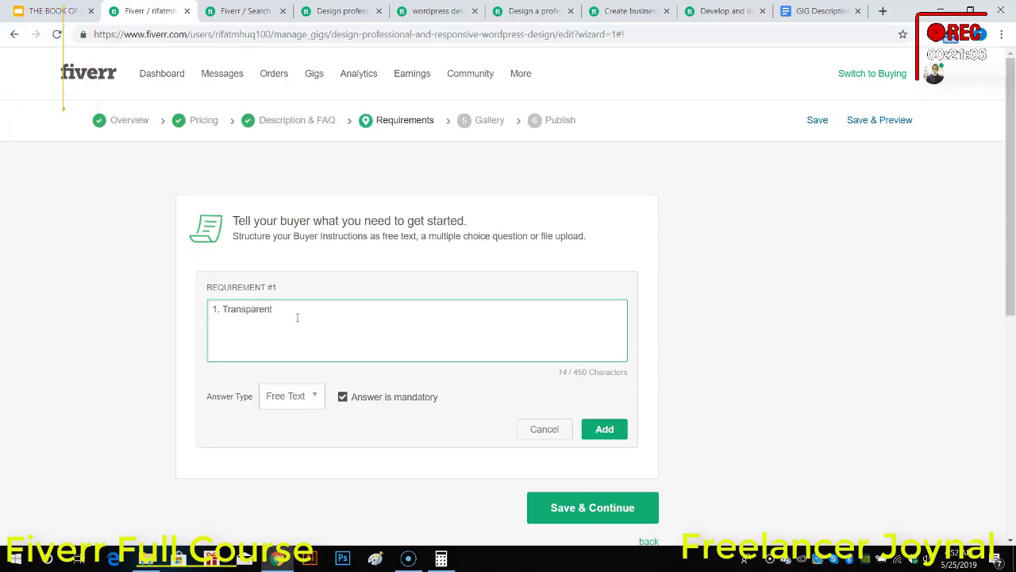
{"action": "type", "text": "ogo"}
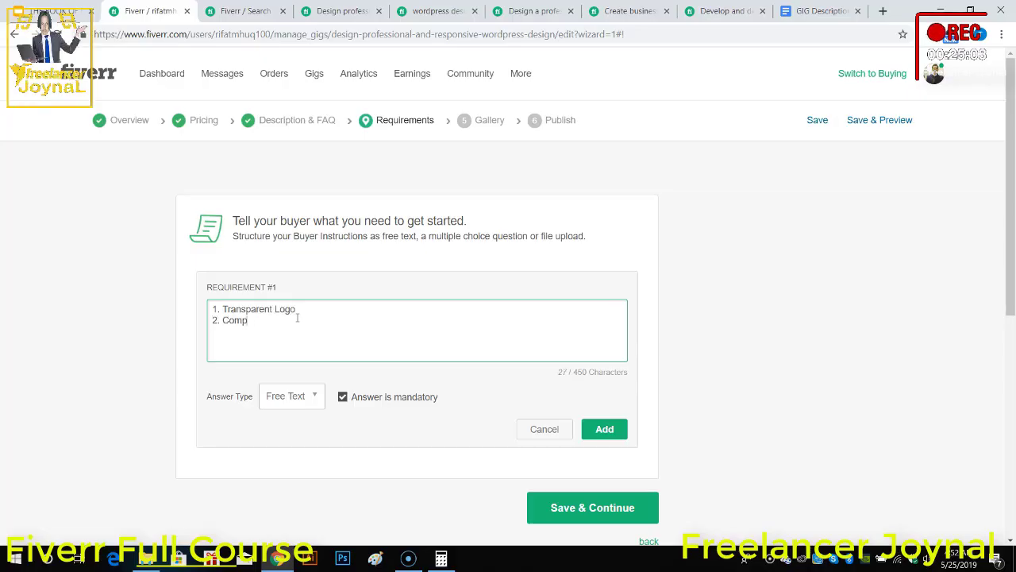
{"action": "type", "text": "Profile "}
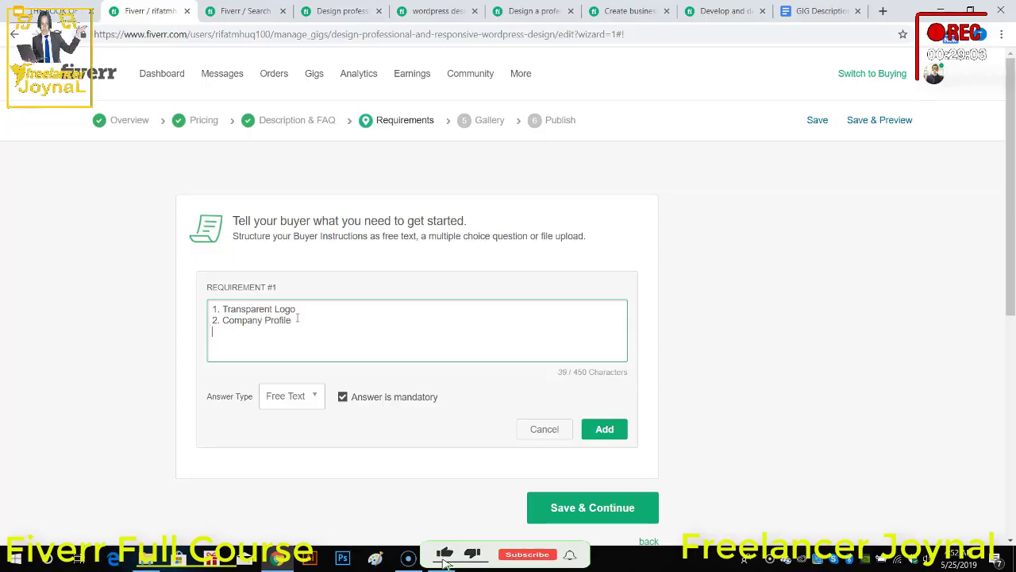
{"action": "type", "text": "3. "}
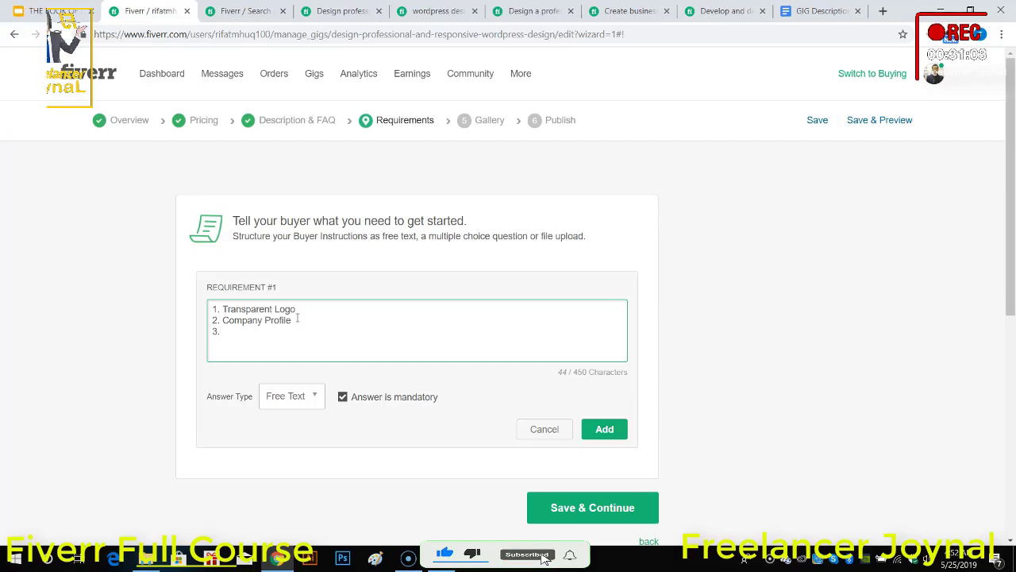
{"action": "type", "text": "Demo Ima"}
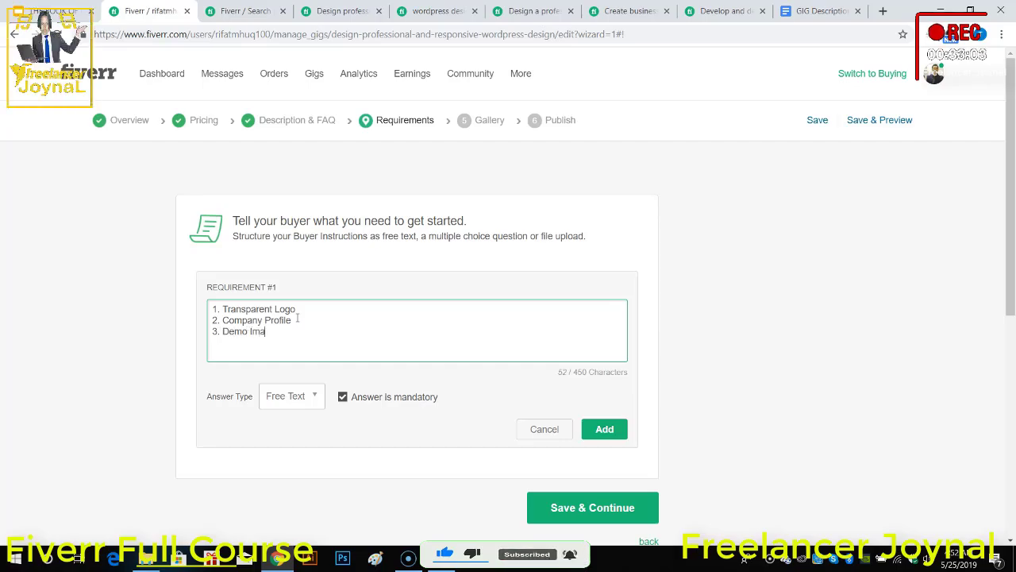
{"action": "type", "text": "ges if y"}
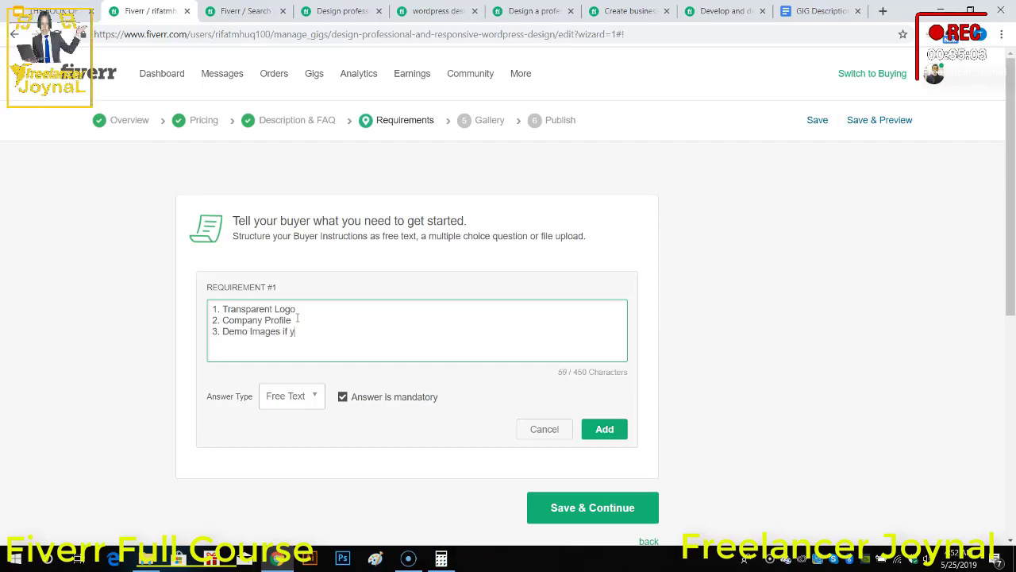
{"action": "type", "text": "ou have any"}
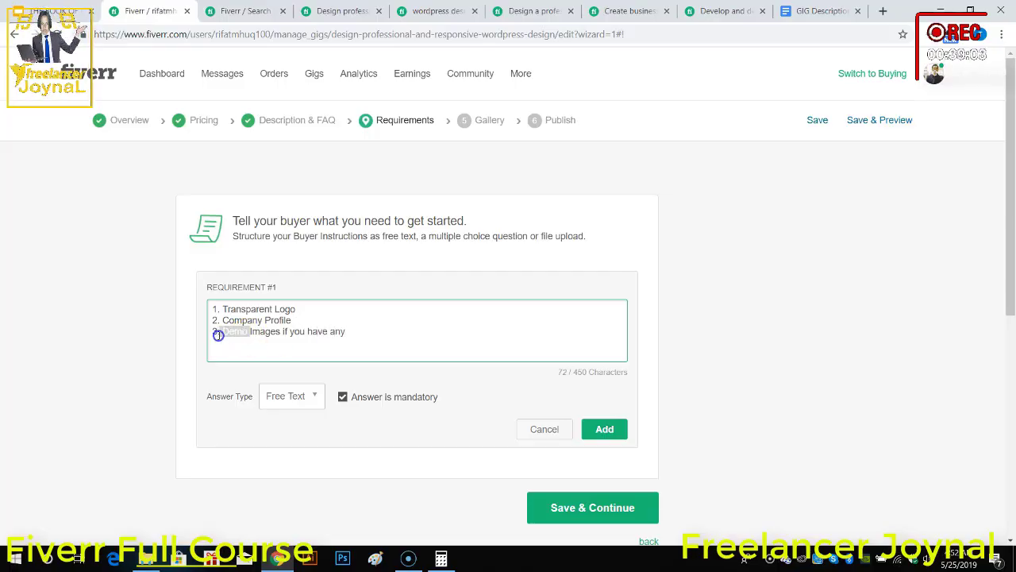
Step: Add the third item of requirement #1 so that it reads "3. Images if you have any", without the word "Demo"
{"action": "key", "text": "BackSpace"}
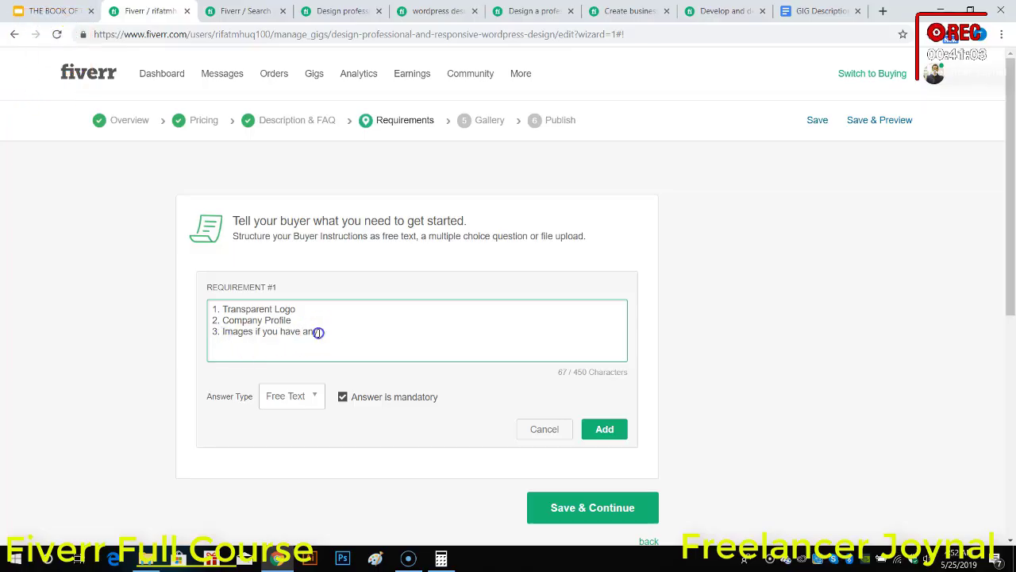
Step: Extend the requirement list with "4. PPT / DOC", "5. Address" and "6. Reference Sites", each on its own line
{"action": "key", "text": "Return"}
{"action": "type", "text": "4. PPT"}
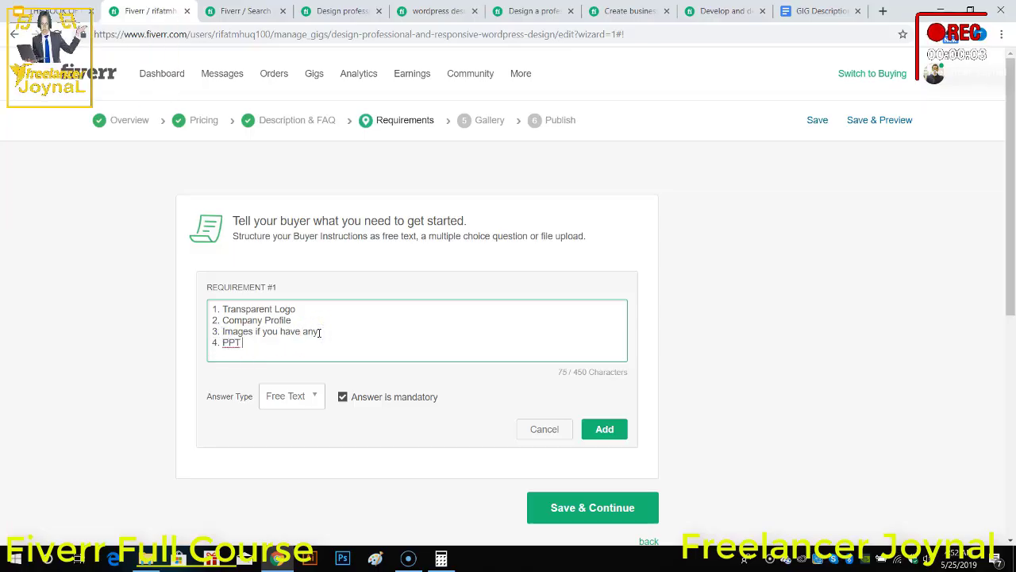
{"action": "type", "text": " / DOC"}
{"action": "key", "text": "Return"}
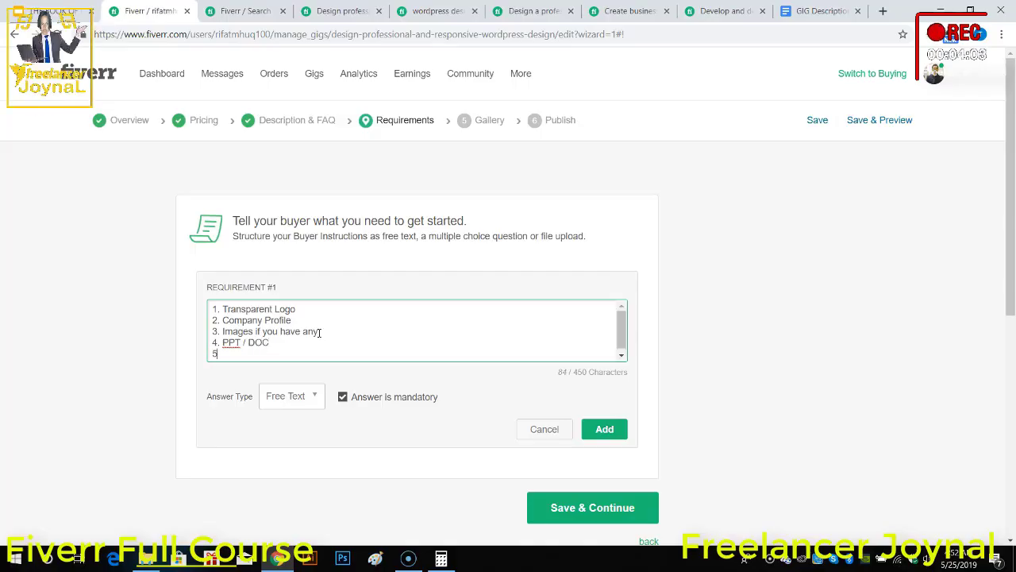
{"action": "type", "text": "5. Address"}
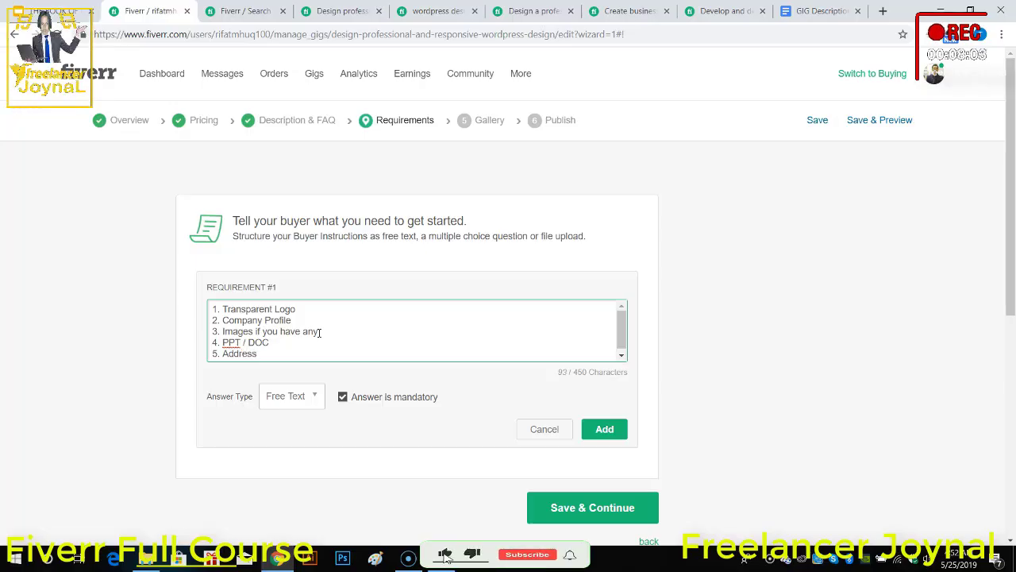
{"action": "key", "text": "Return"}
{"action": "type", "text": "6. "}
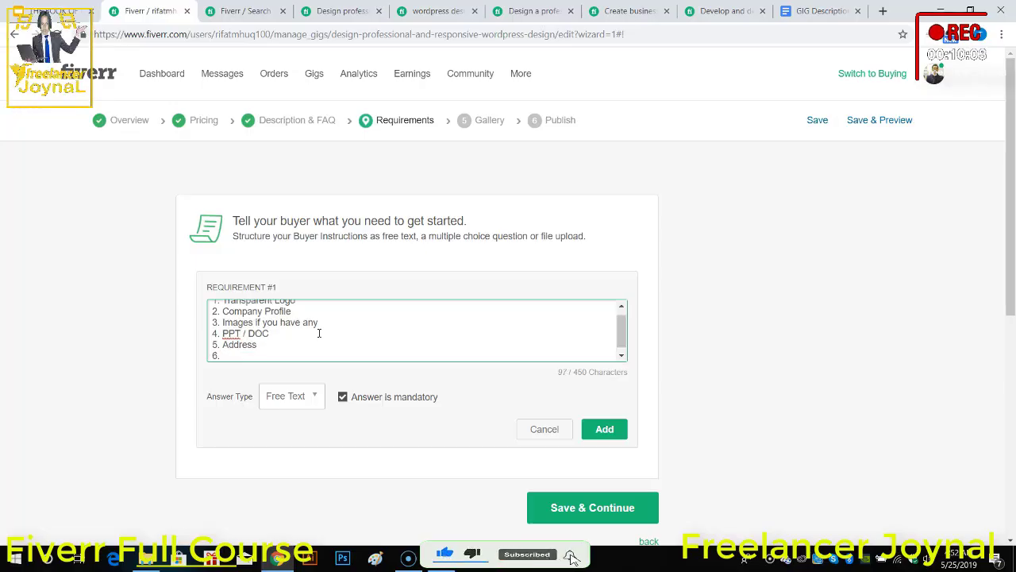
{"action": "type", "text": "Reference Sites"}
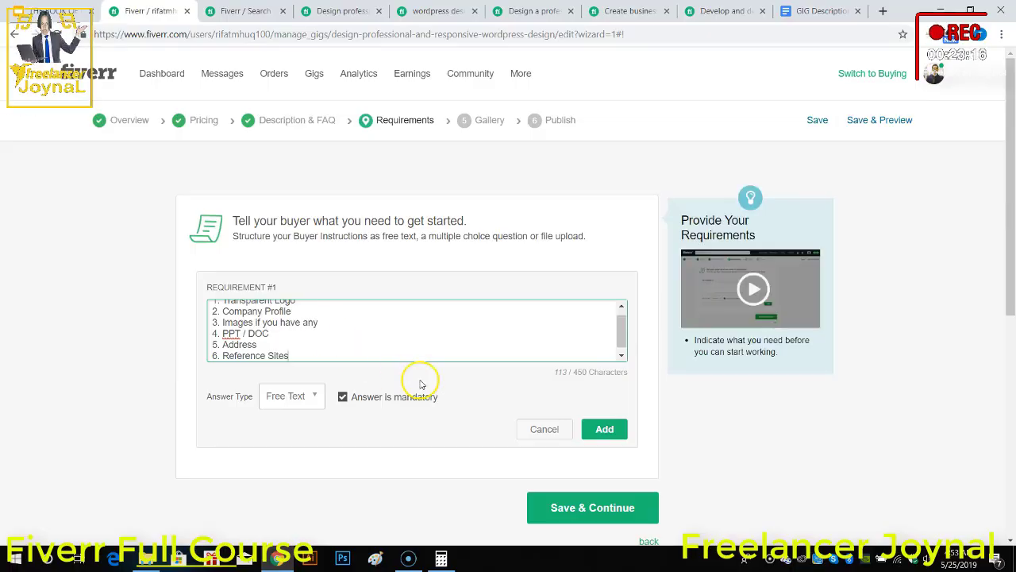
Step: Try the Multiple Answer and Attached File answer types for the requirement and set it back to Free Text
{"action": "scroll", "coordinate": [421, 385], "scroll_direction": "down", "scroll_amount": 3}
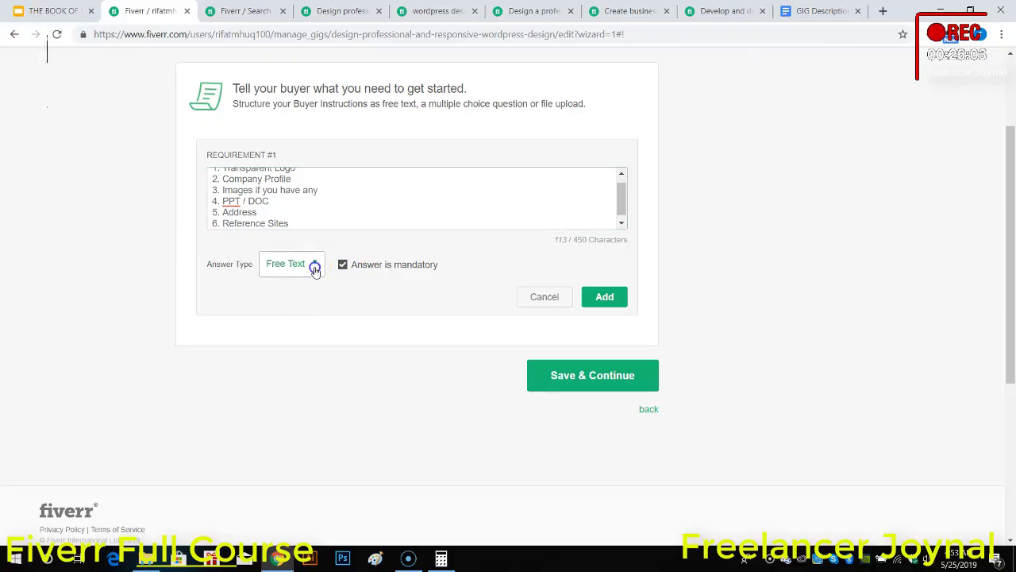
{"action": "left_click", "coordinate": [314, 265]}
{"action": "left_click", "coordinate": [289, 297]}
{"action": "left_click", "coordinate": [327, 272]}
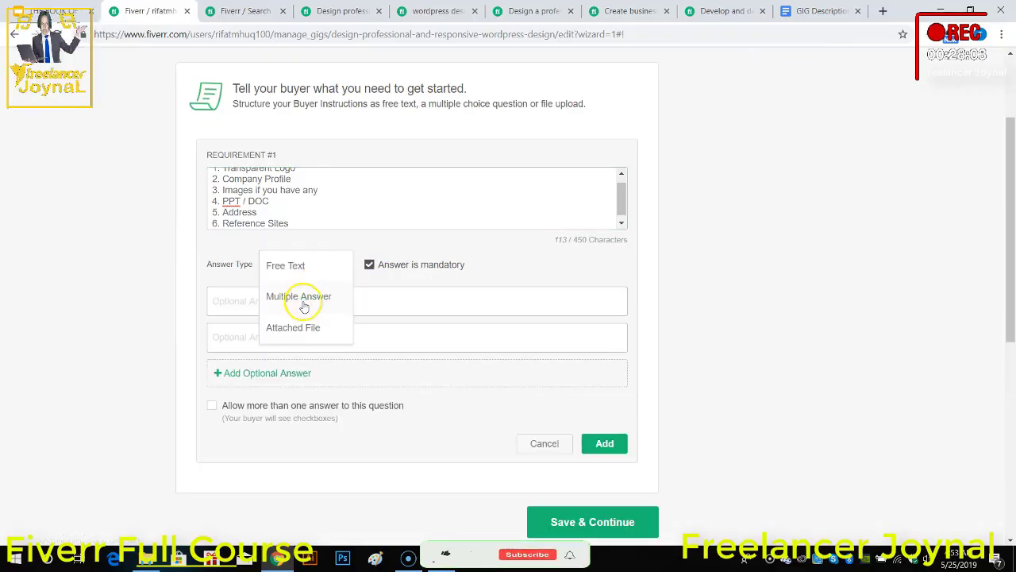
{"action": "left_click", "coordinate": [294, 325]}
{"action": "left_click", "coordinate": [321, 273]}
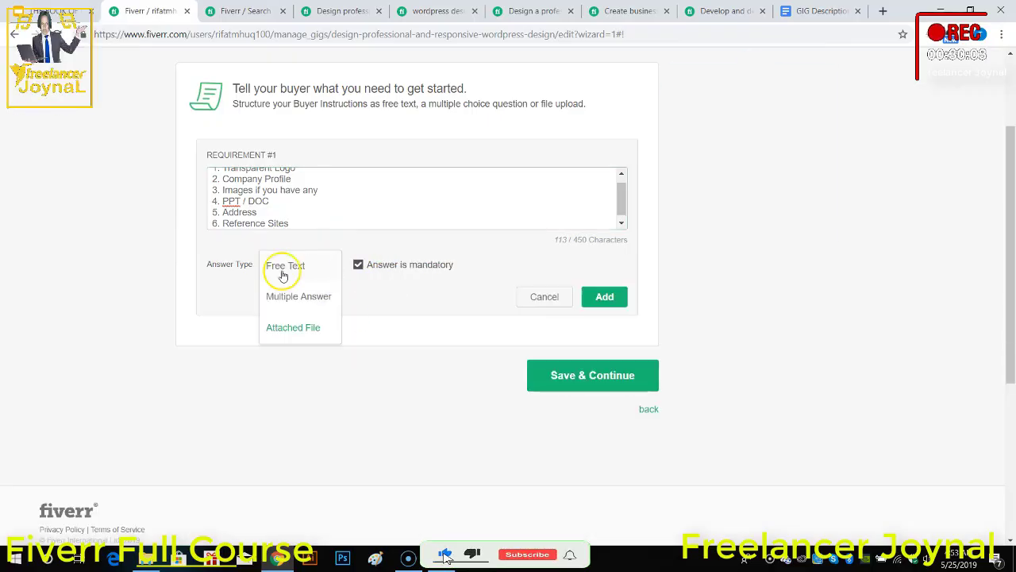
{"action": "left_click", "coordinate": [284, 270]}
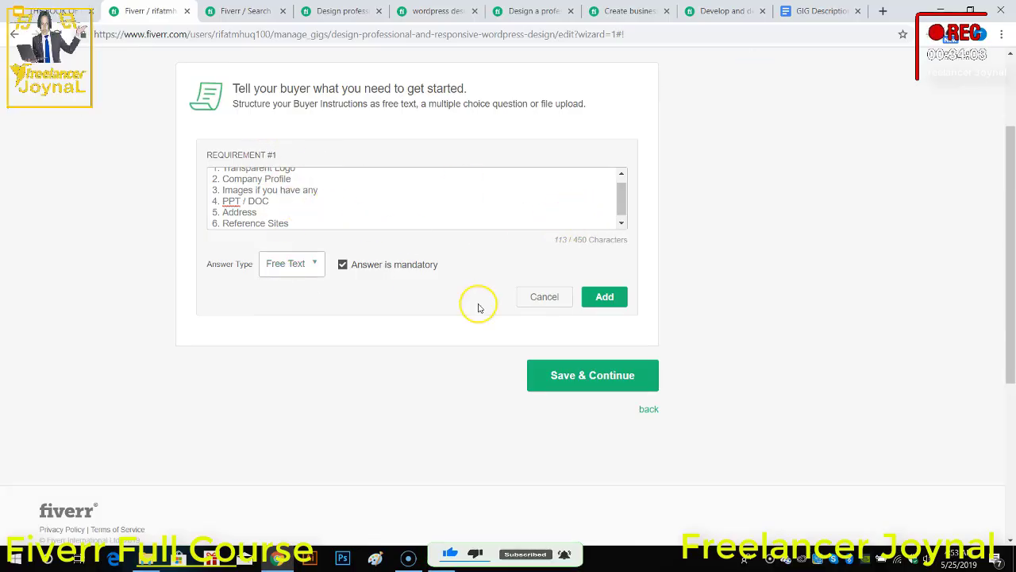
Step: Add the finished six-item requirement as a mandatory Free Text question and check its buyer answer field
{"action": "left_click", "coordinate": [602, 298]}
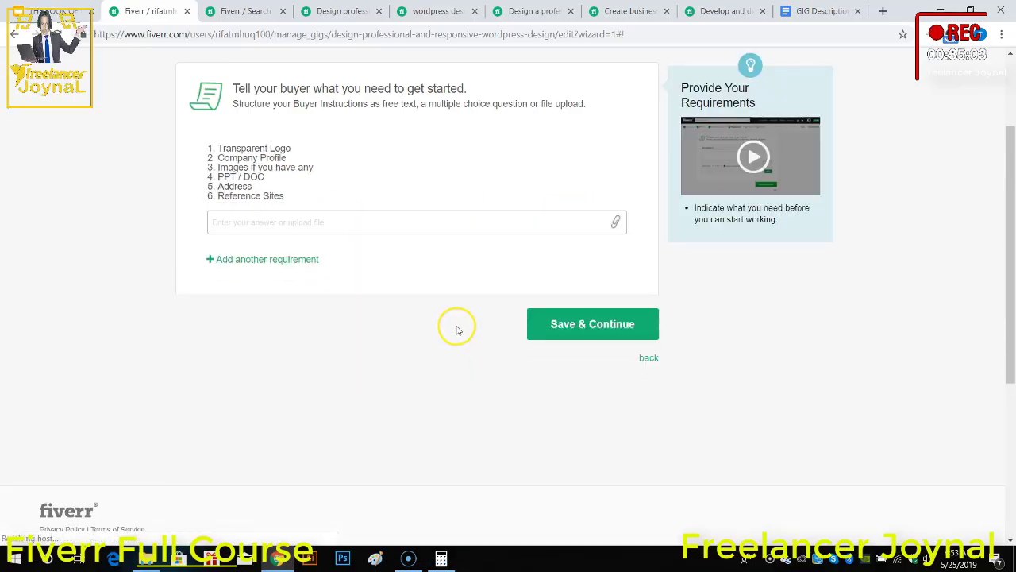
{"action": "left_click", "coordinate": [399, 225]}
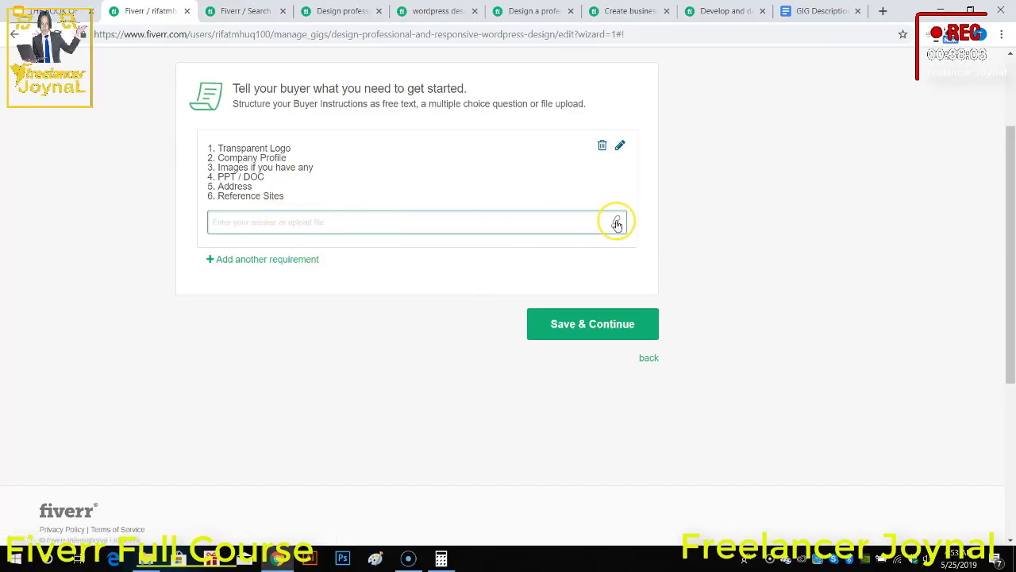
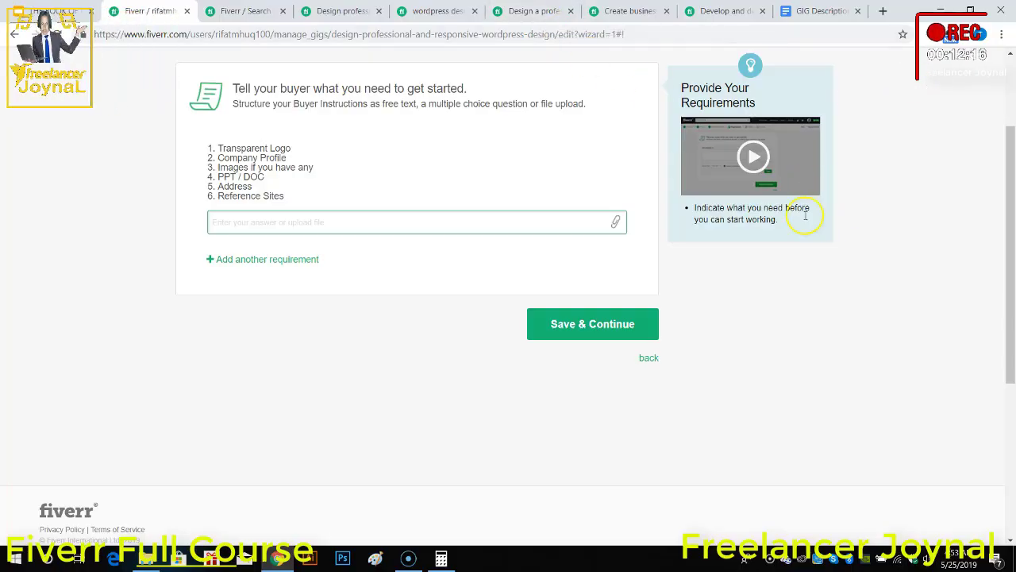
Step: Save the buyer requirements and continue to the Gallery stage of the gig
{"action": "scroll", "coordinate": [822, 317], "scroll_direction": "up", "scroll_amount": 2}
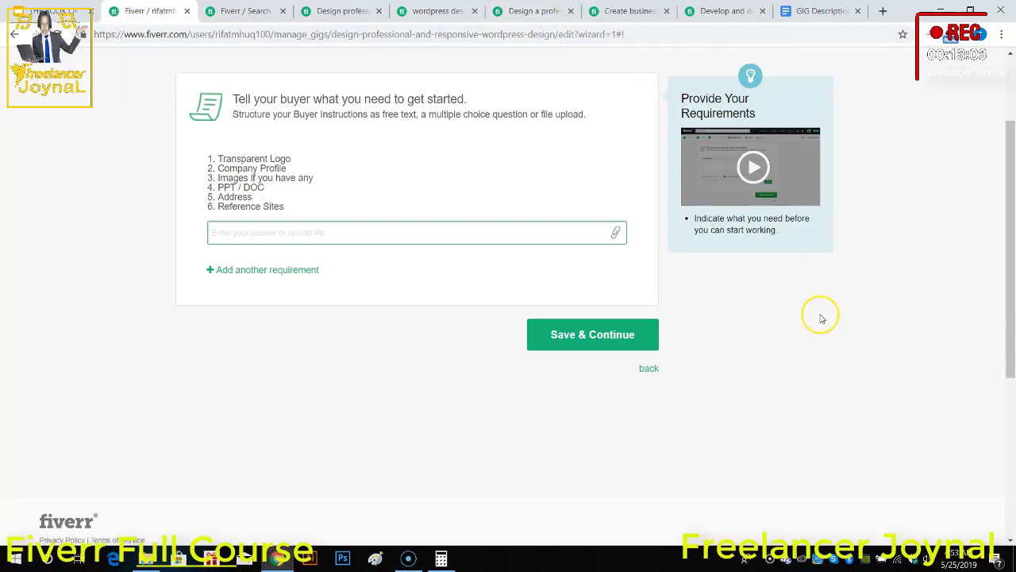
{"action": "scroll", "coordinate": [791, 373], "scroll_direction": "down", "scroll_amount": 2}
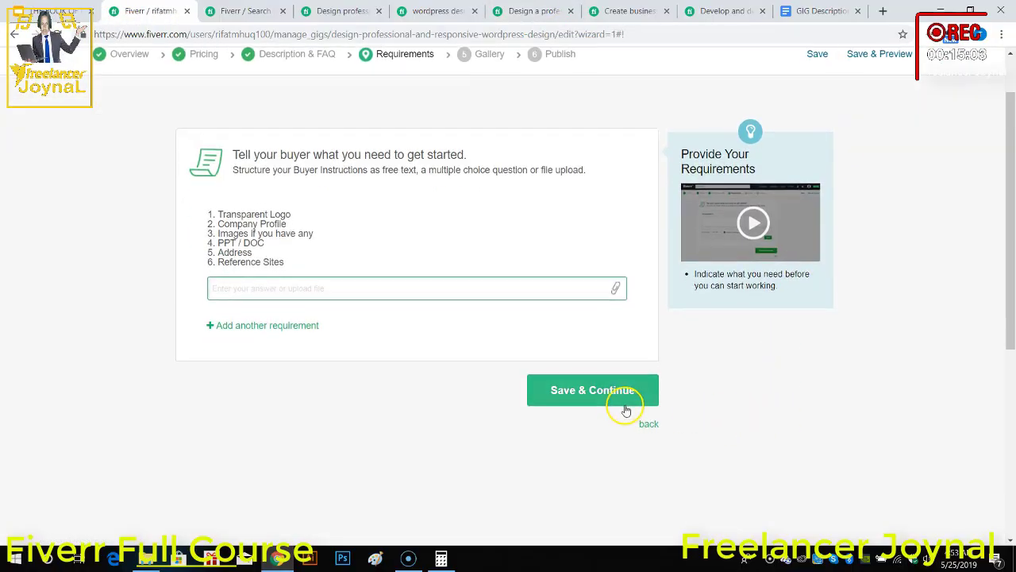
{"action": "left_click", "coordinate": [586, 393]}
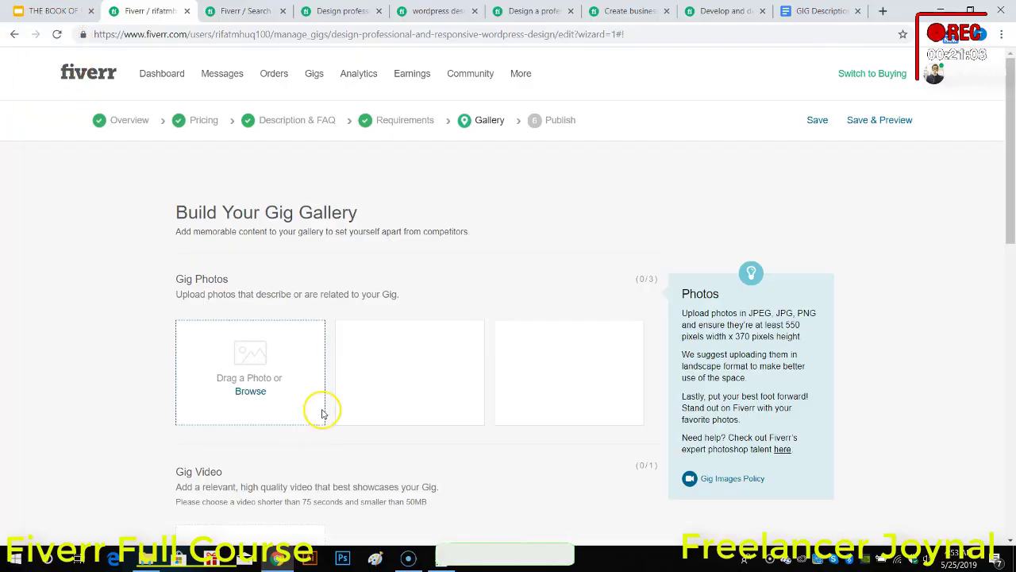
Step: Try to upload thumbnail1 from the Downloads folder as the first gig photo and check the size limit
{"action": "scroll", "coordinate": [324, 411], "scroll_direction": "down", "scroll_amount": 2}
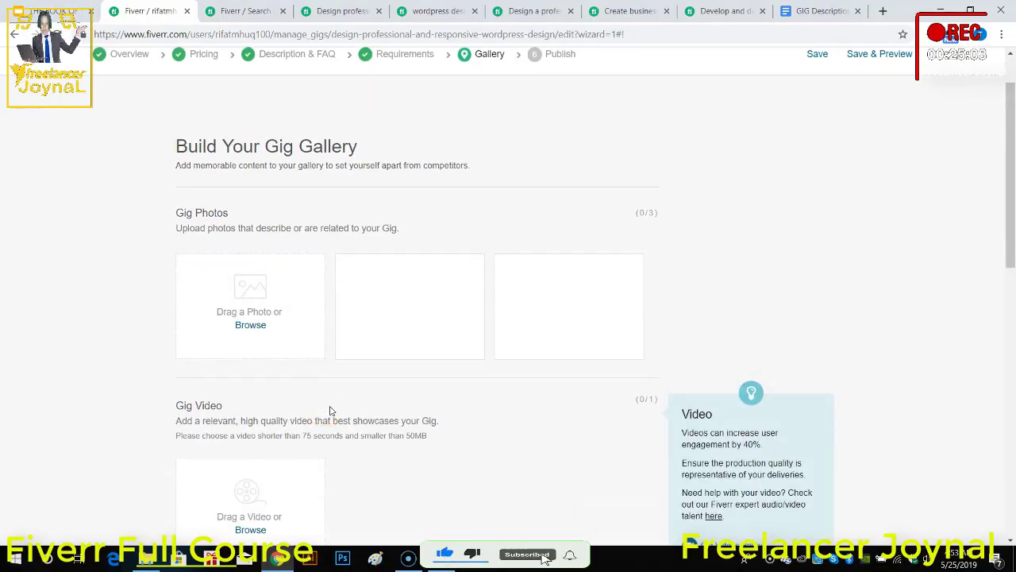
{"action": "left_click", "coordinate": [261, 325]}
{"action": "left_click", "coordinate": [188, 254]}
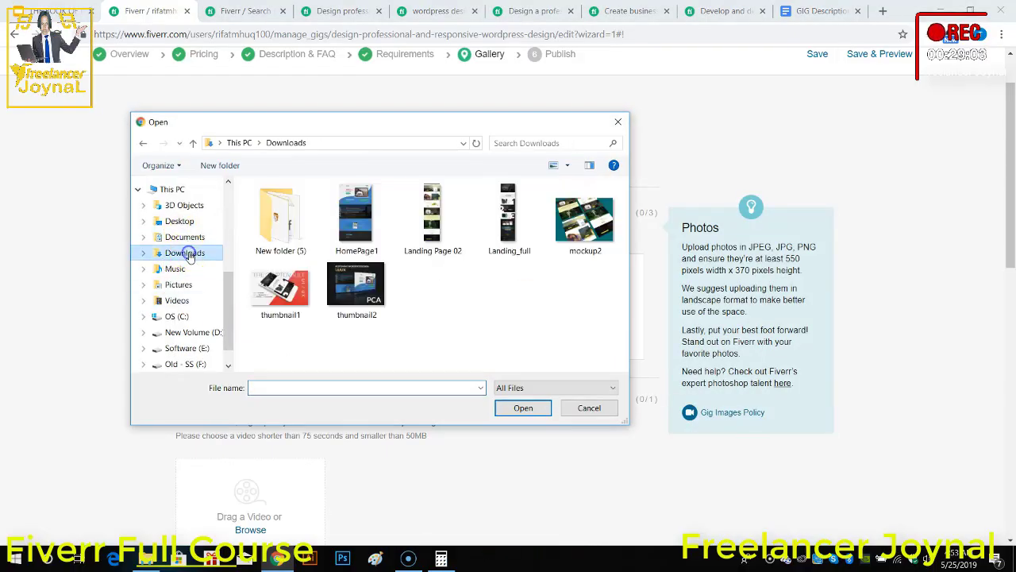
{"action": "left_click", "coordinate": [279, 287]}
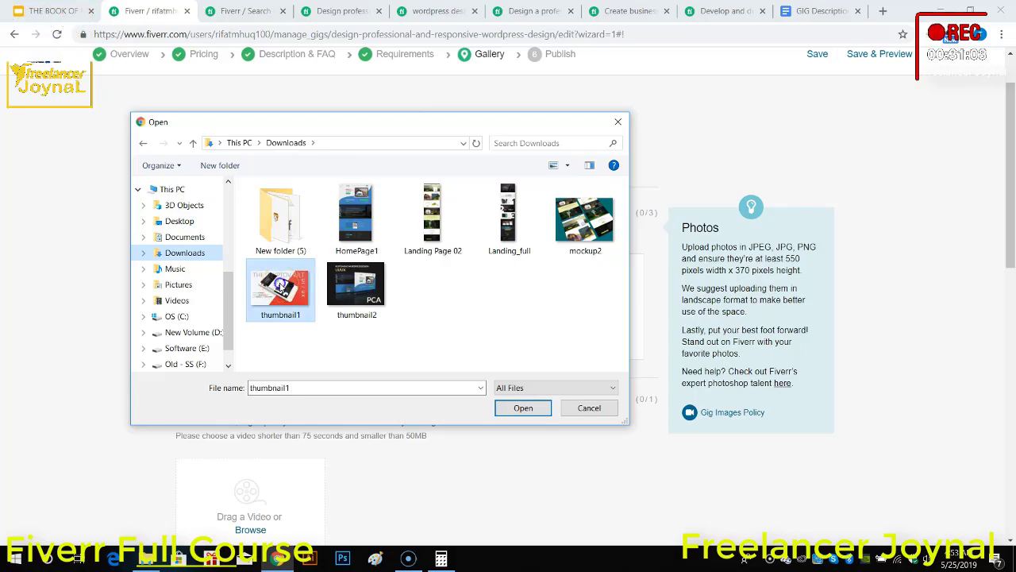
{"action": "double_click", "coordinate": [279, 287]}
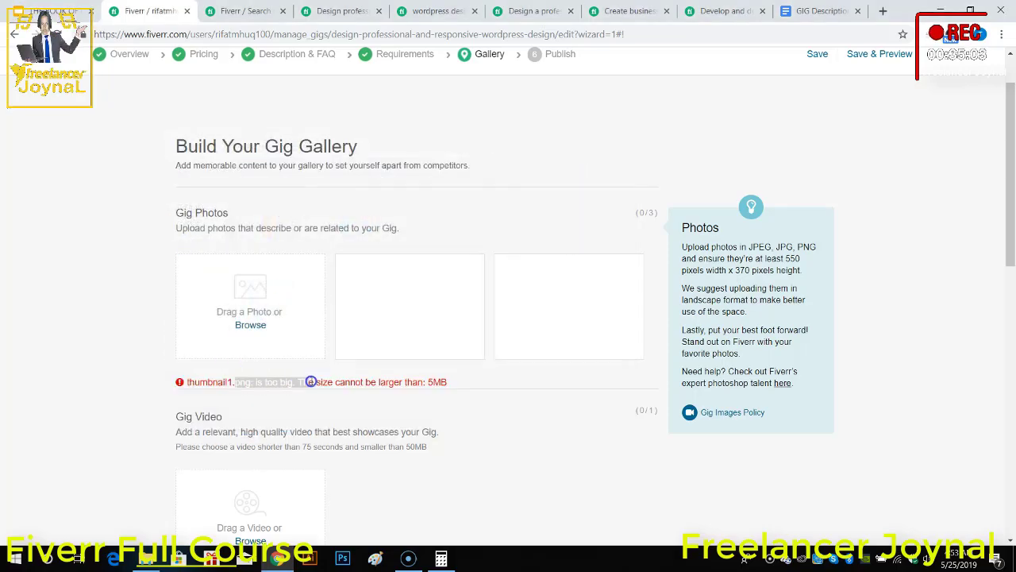
{"action": "left_click_drag", "start_coordinate": [450, 382], "coordinate": [418, 383]}
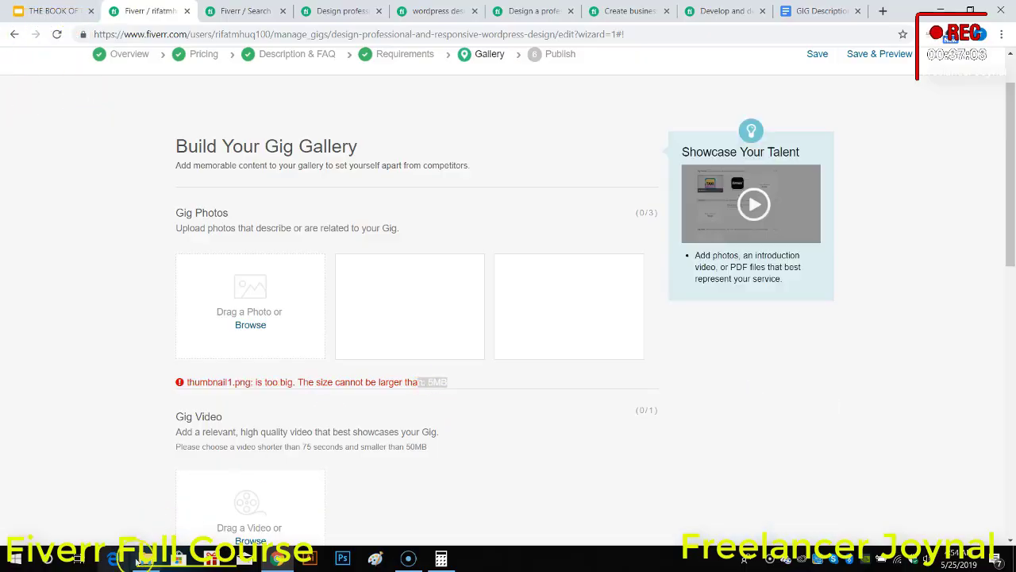
Step: Switch to File Explorer, find thumbnail1 in the Downloads folder and open it in Paint
{"action": "left_click", "coordinate": [143, 560]}
{"action": "left_click", "coordinate": [54, 122]}
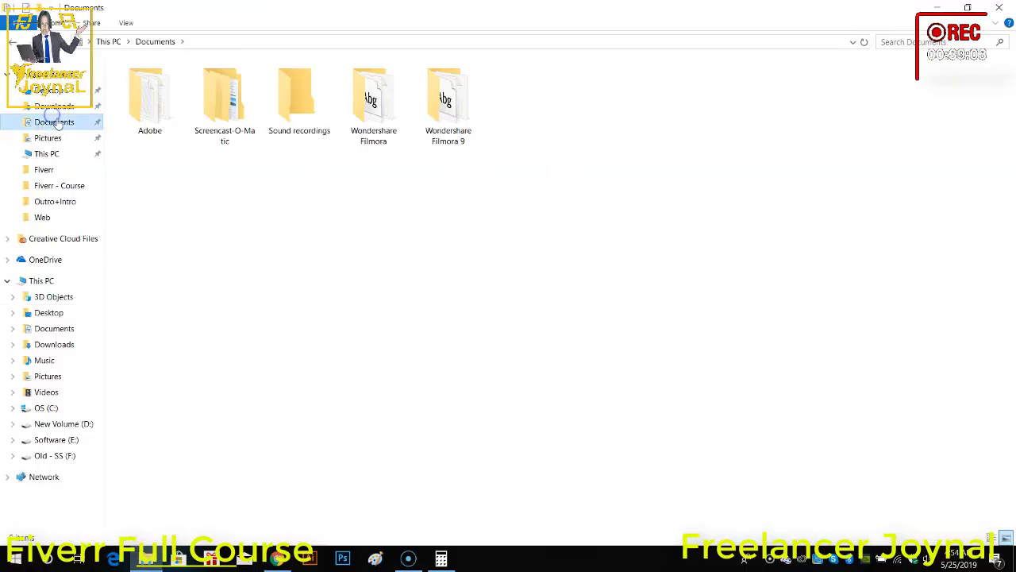
{"action": "left_click", "coordinate": [54, 105]}
{"action": "left_click", "coordinate": [526, 107]}
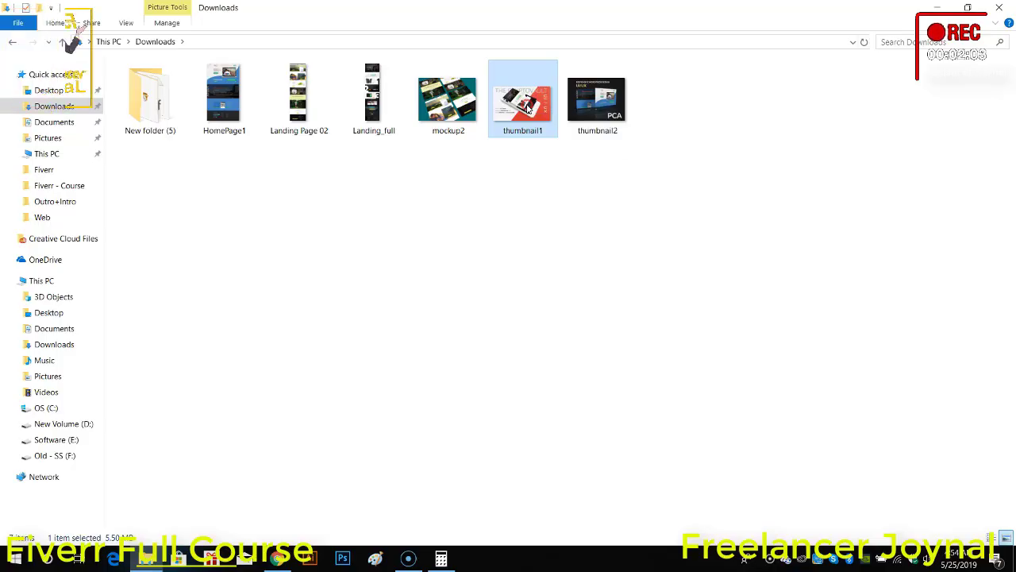
{"action": "right_click", "coordinate": [528, 109]}
{"action": "mouse_move", "coordinate": [567, 319]}
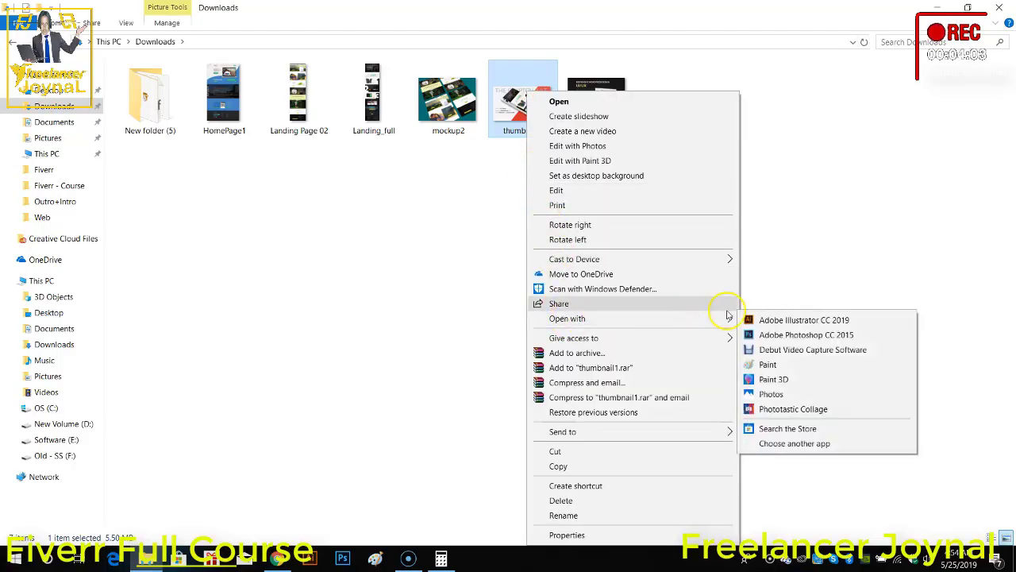
{"action": "left_click", "coordinate": [768, 365]}
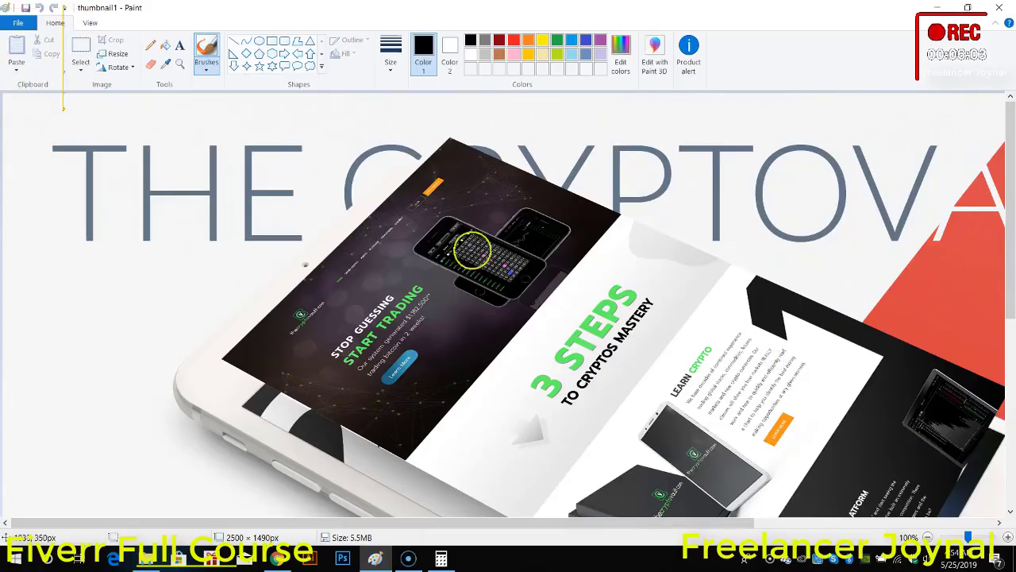
Step: Try resizing the thumbnail1 image to 1000 pixels wide with the aspect ratio maintained
{"action": "left_click", "coordinate": [107, 54]}
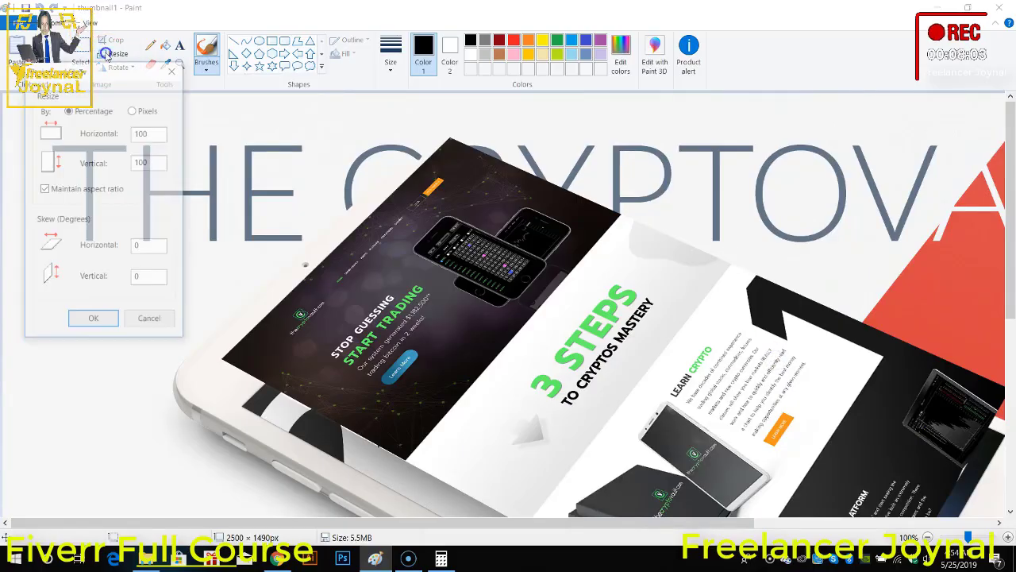
{"action": "left_click", "coordinate": [150, 131]}
{"action": "left_click_drag", "start_coordinate": [153, 132], "coordinate": [118, 136]}
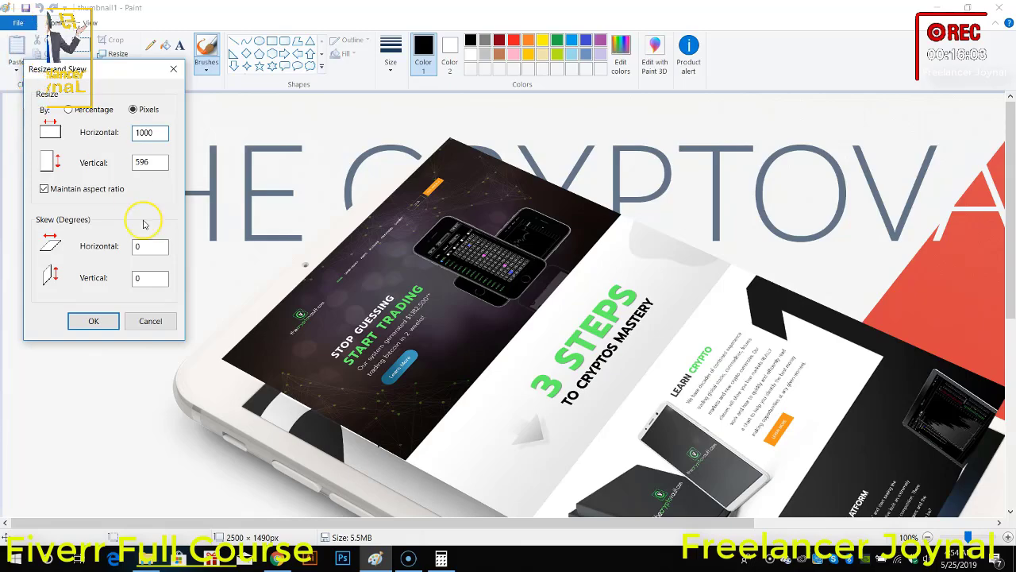
{"action": "left_click", "coordinate": [93, 321]}
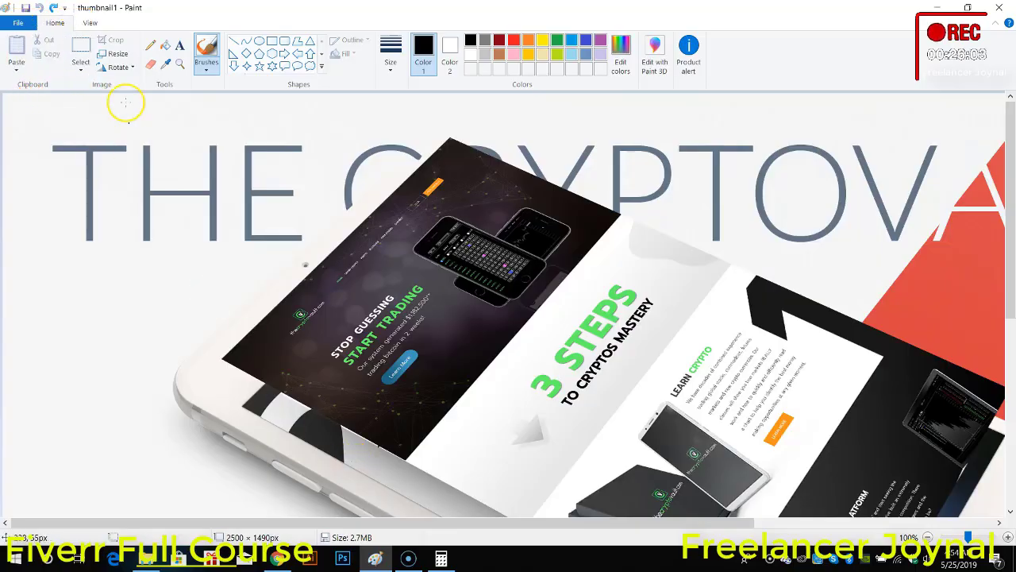
Step: Resize thumbnail1 to 1500 pixels wide, save it, and check the file sizes of thumbnail1 and thumbnail2 in Downloads
{"action": "left_click", "coordinate": [117, 54]}
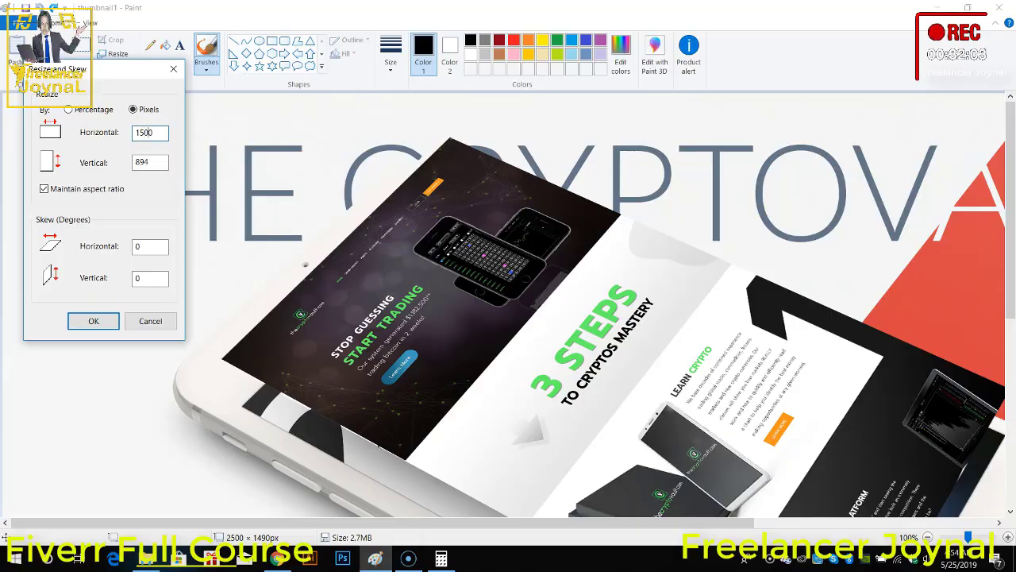
{"action": "left_click", "coordinate": [91, 322]}
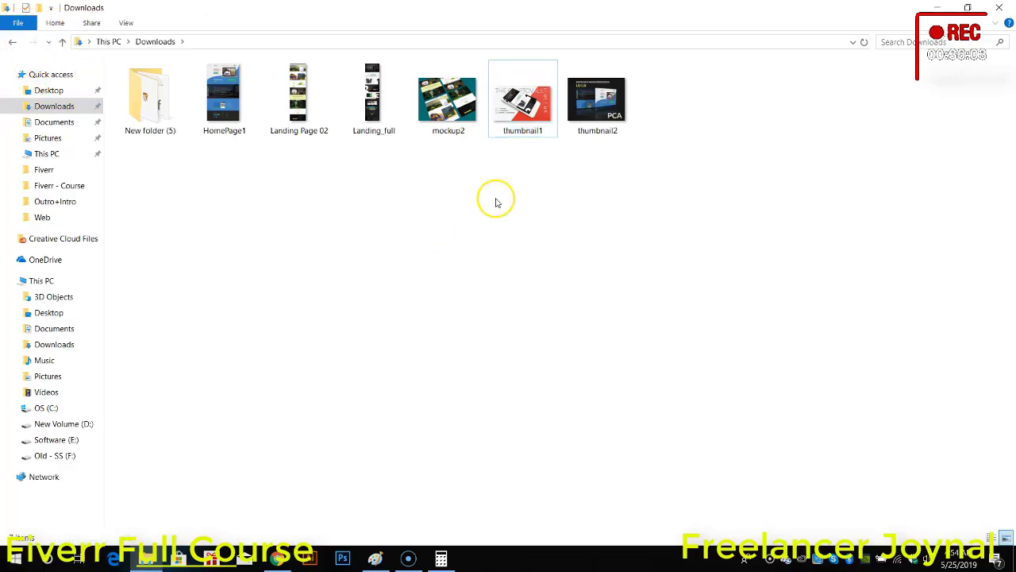
{"action": "left_click", "coordinate": [544, 125]}
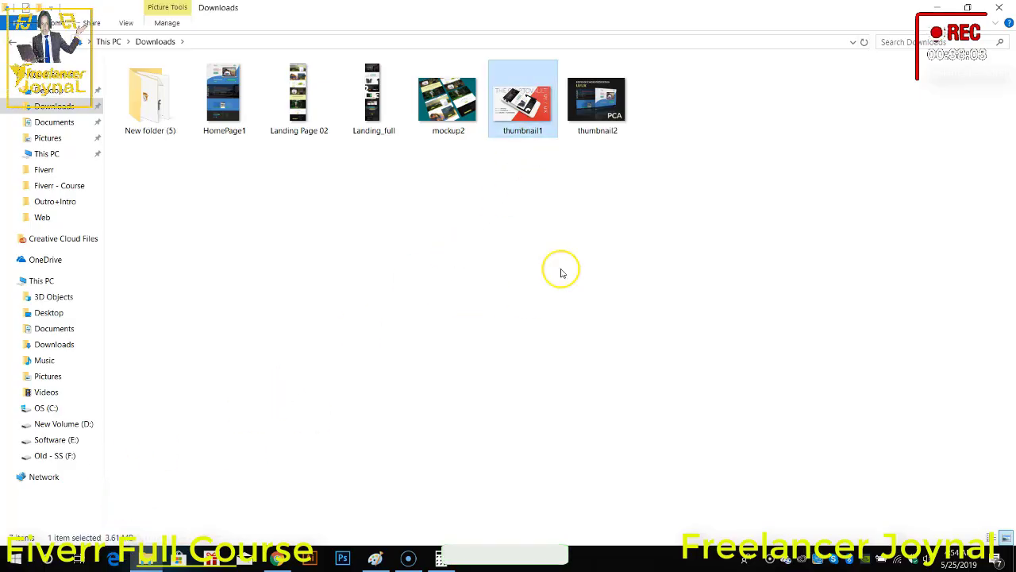
{"action": "left_click", "coordinate": [587, 131]}
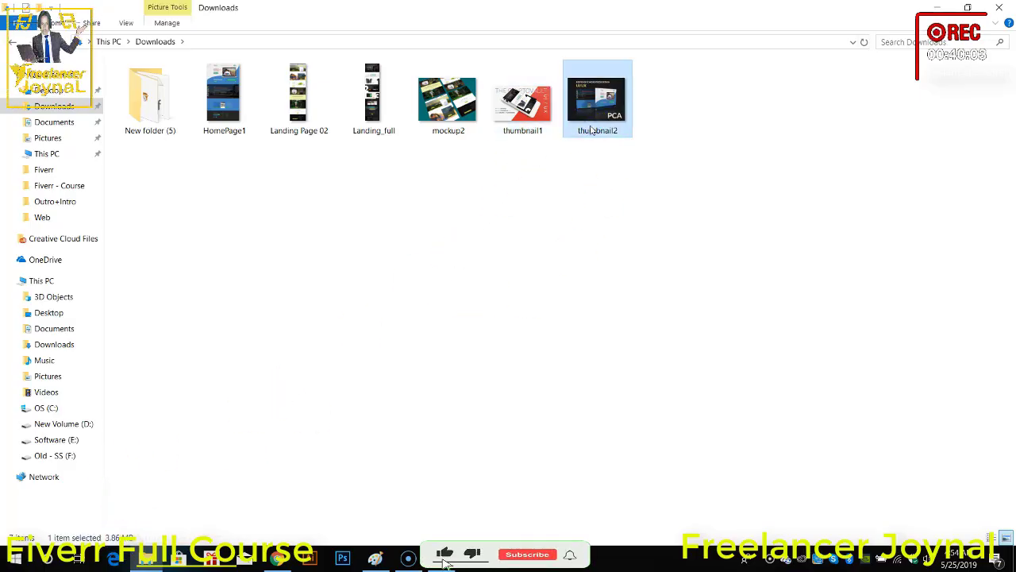
Step: Open mockup2 from Downloads in Paint and resize it to 1500 pixels wide with the aspect ratio maintained
{"action": "left_click", "coordinate": [460, 115]}
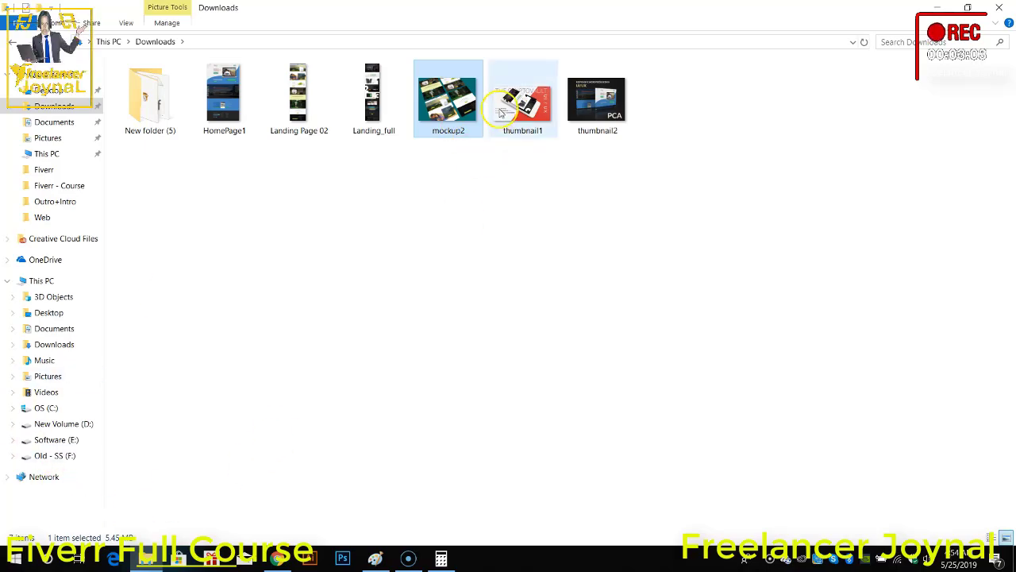
{"action": "right_click", "coordinate": [467, 112]}
{"action": "mouse_move", "coordinate": [492, 321]}
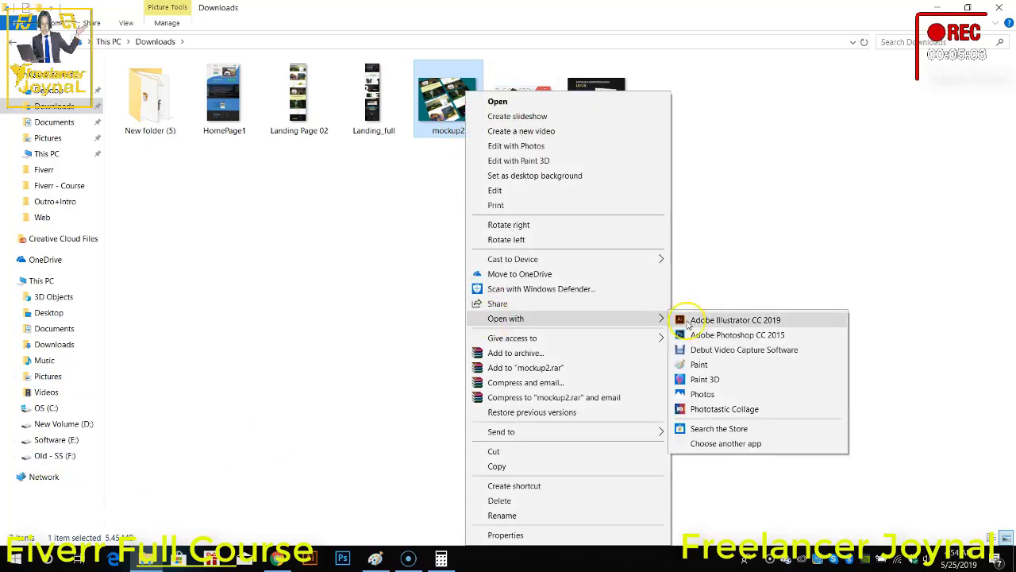
{"action": "left_click", "coordinate": [703, 365]}
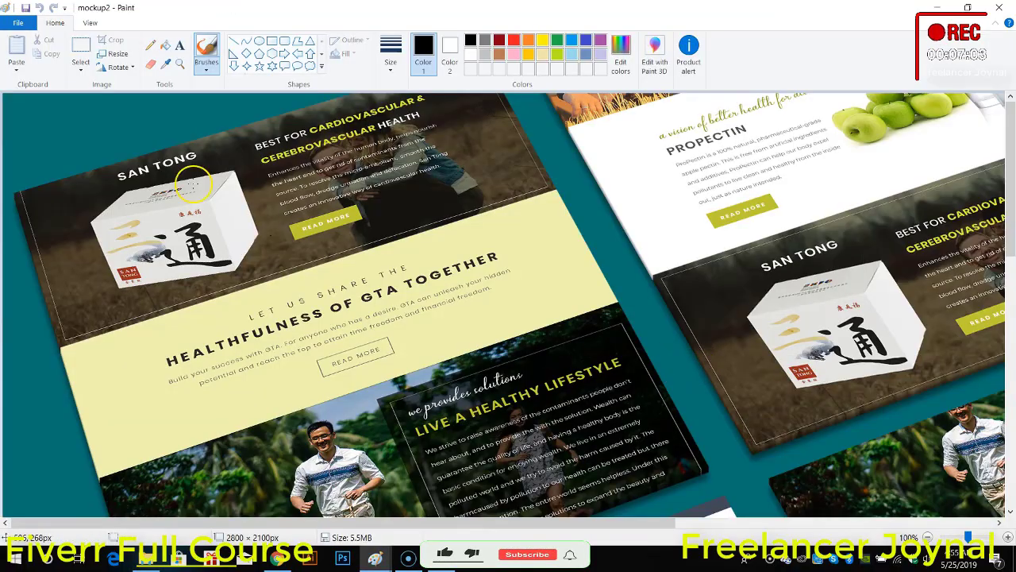
{"action": "left_click", "coordinate": [106, 56]}
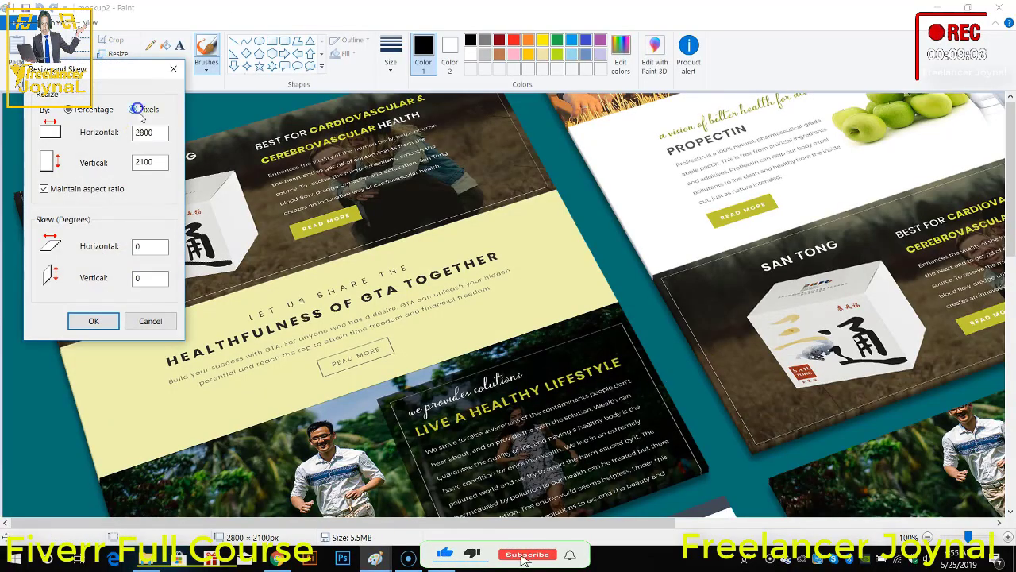
{"action": "type", "text": "15000"}
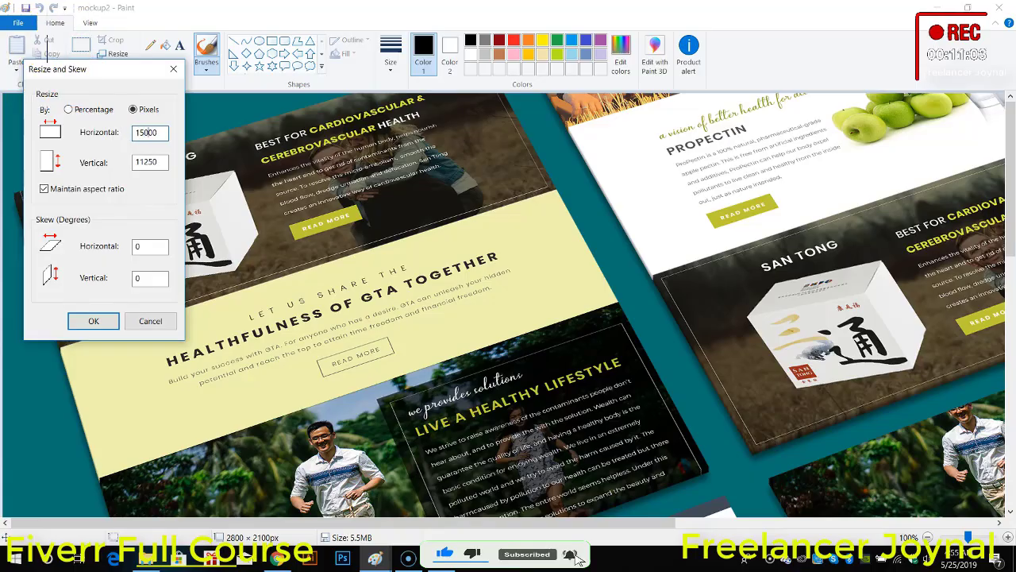
{"action": "key", "text": "Delete"}
{"action": "key", "text": "Delete"}
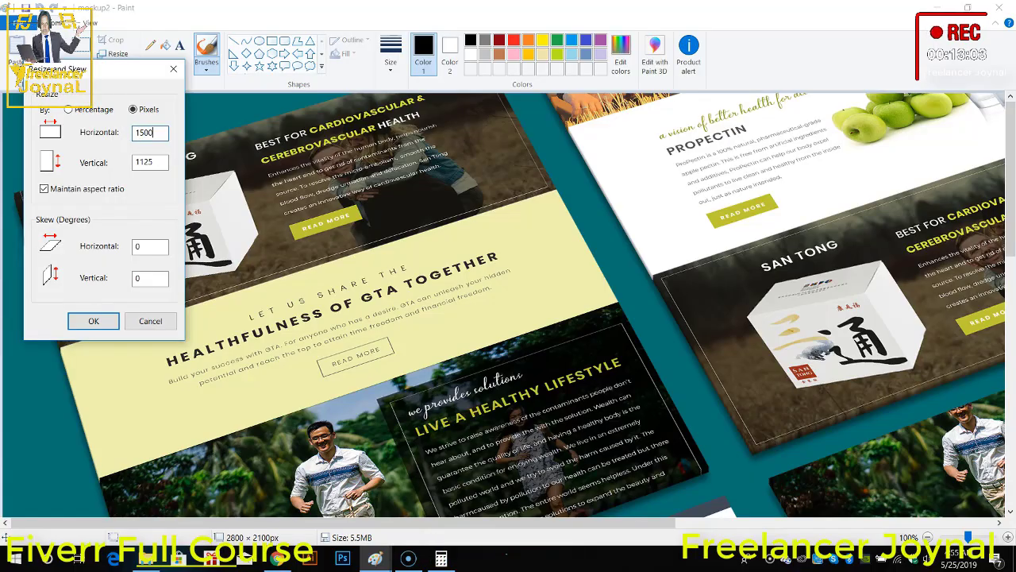
{"action": "left_click", "coordinate": [93, 321]}
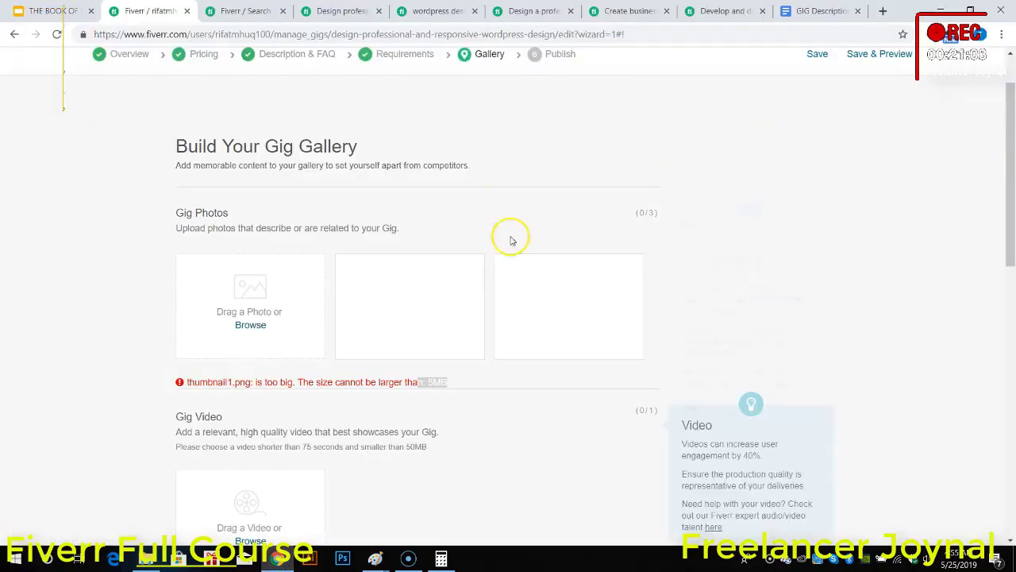
Step: Return to the Fiverr gallery page and upload mockup2 and thumbnail1 as the first and second gig photos
{"action": "left_click", "coordinate": [251, 325]}
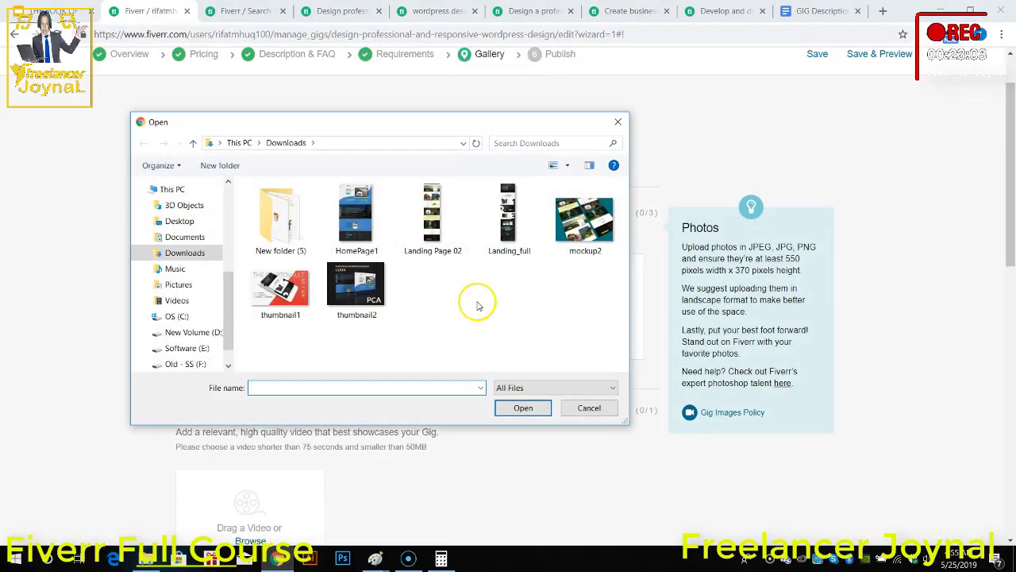
{"action": "double_click", "coordinate": [578, 238]}
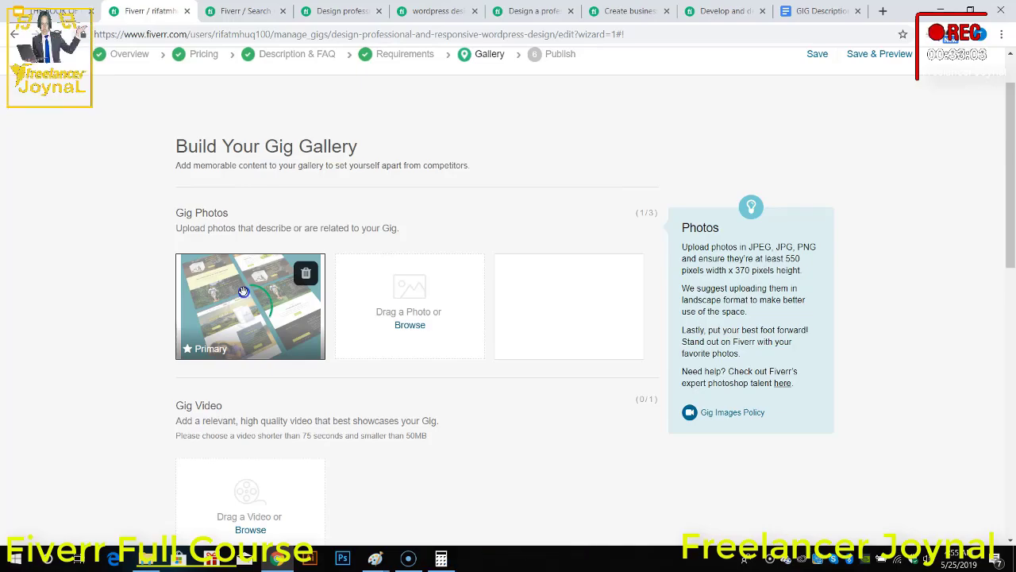
{"action": "left_click", "coordinate": [410, 324]}
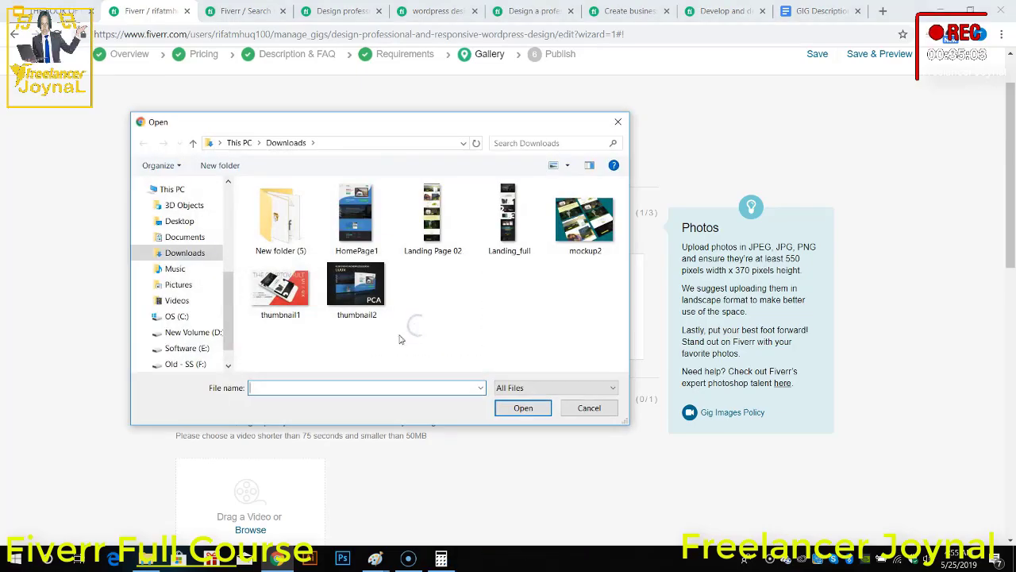
{"action": "double_click", "coordinate": [298, 302]}
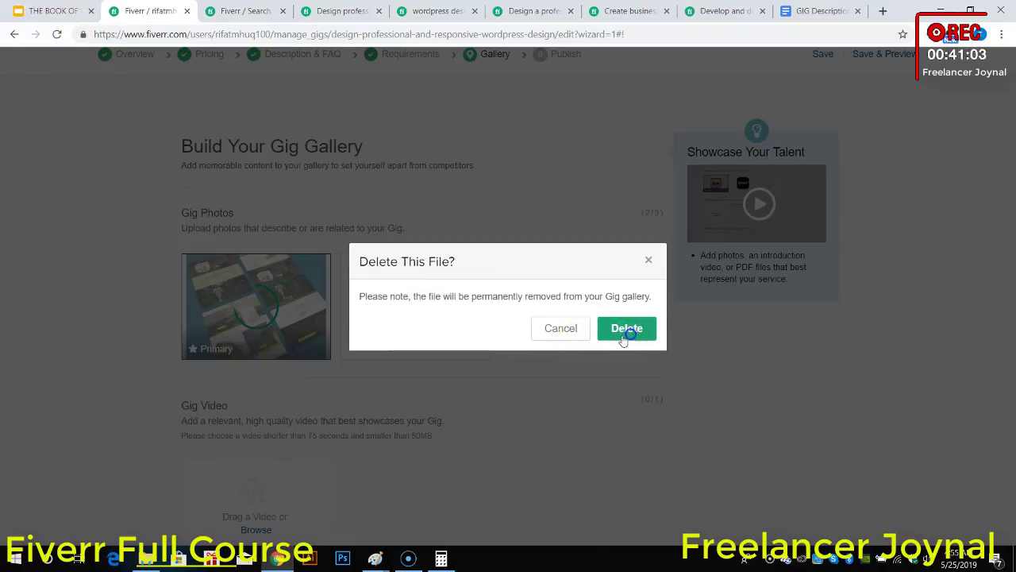
Step: Delete both uploaded photos, mockup2 and thumbnail1, from the gig gallery
{"action": "left_click", "coordinate": [625, 335]}
{"action": "left_click", "coordinate": [309, 274]}
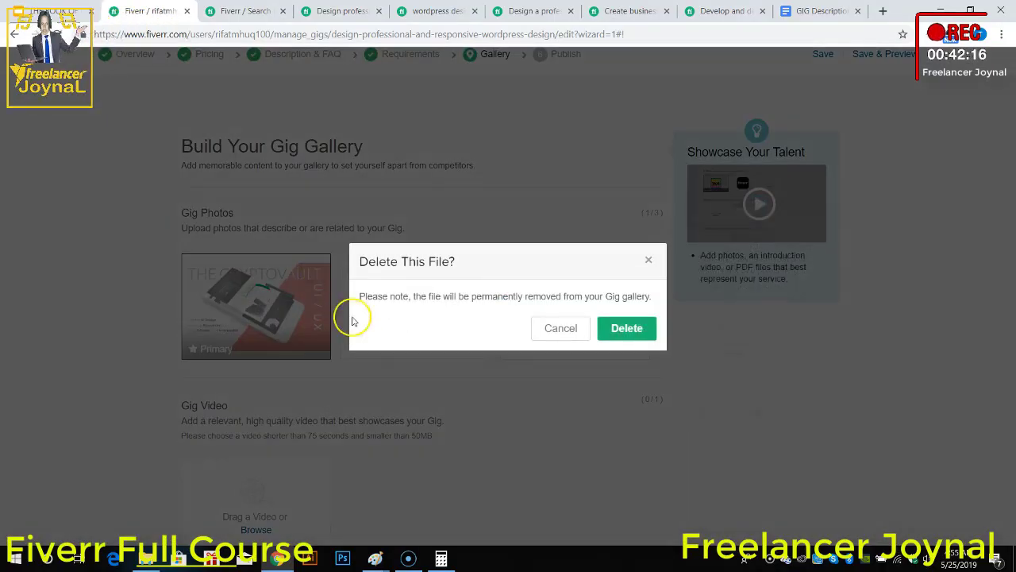
{"action": "left_click", "coordinate": [626, 328]}
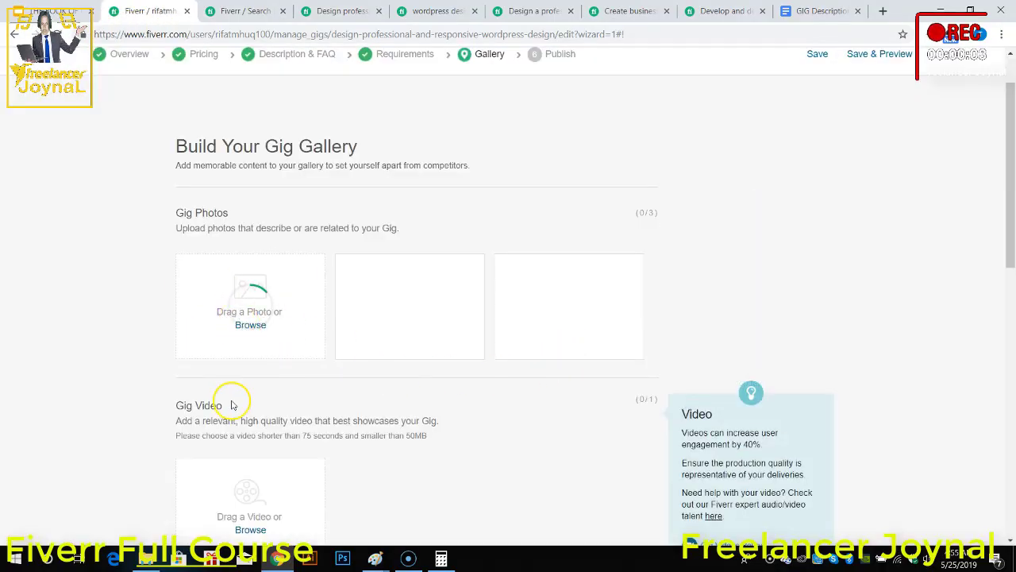
Step: Reload the gig editor, then save the Scope & Pricing page and continue to Description & FAQ
{"action": "left_click", "coordinate": [54, 34]}
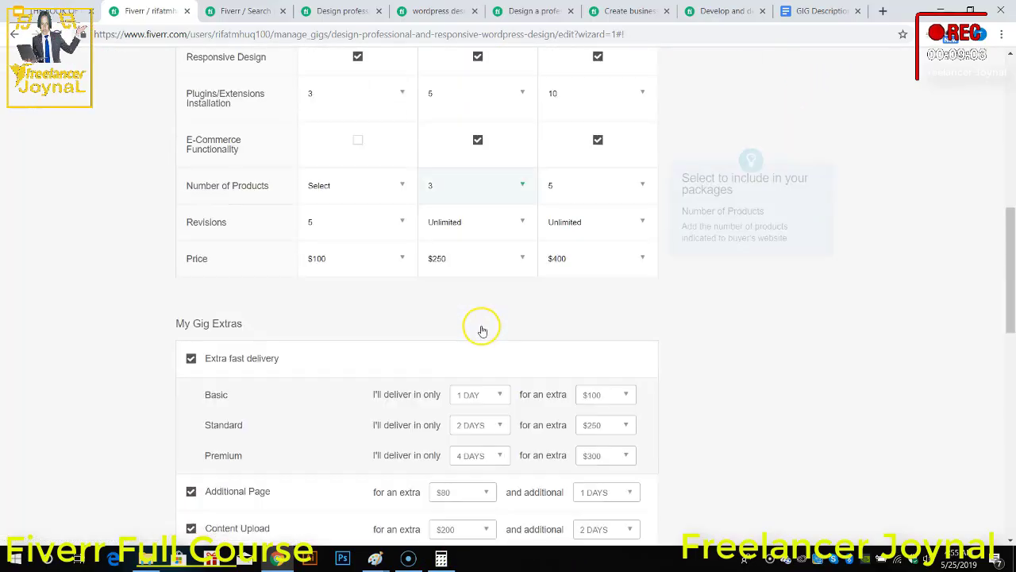
{"action": "scroll", "coordinate": [534, 425], "scroll_direction": "down", "scroll_amount": 3}
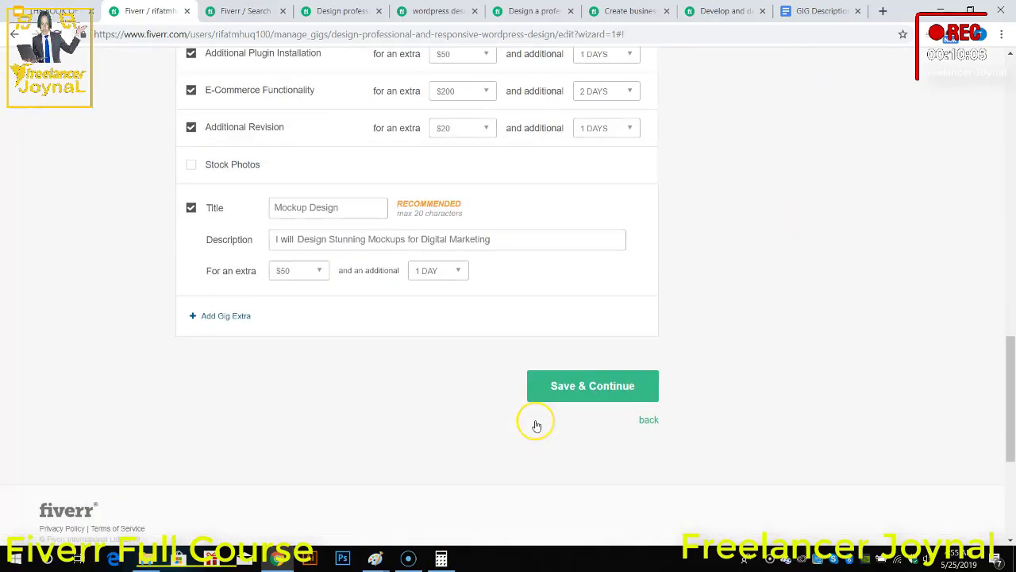
{"action": "left_click", "coordinate": [578, 364]}
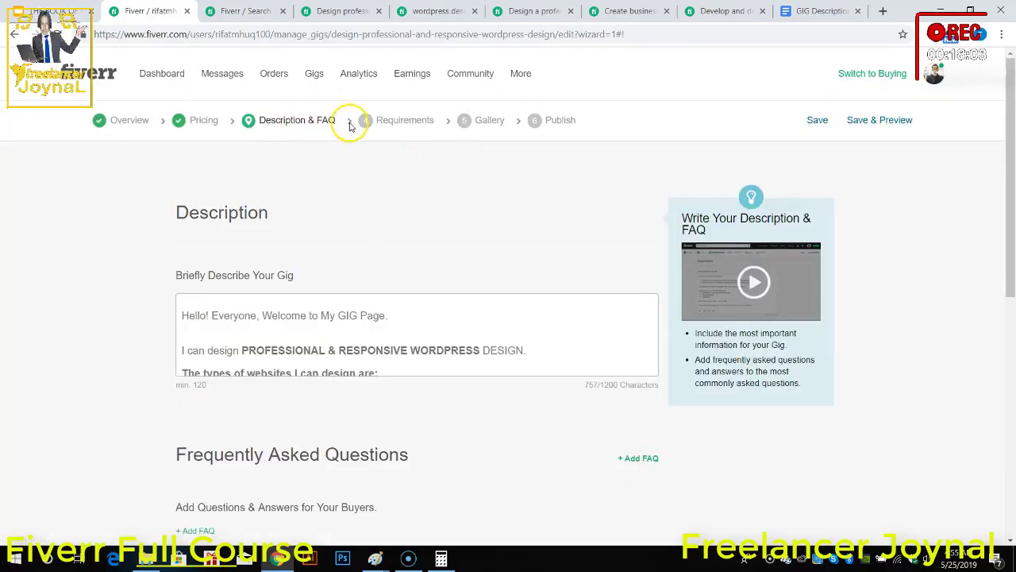
Step: Save the Description & FAQ and Requirements pages and continue to the Gallery page
{"action": "scroll", "coordinate": [572, 433], "scroll_direction": "down", "scroll_amount": 6}
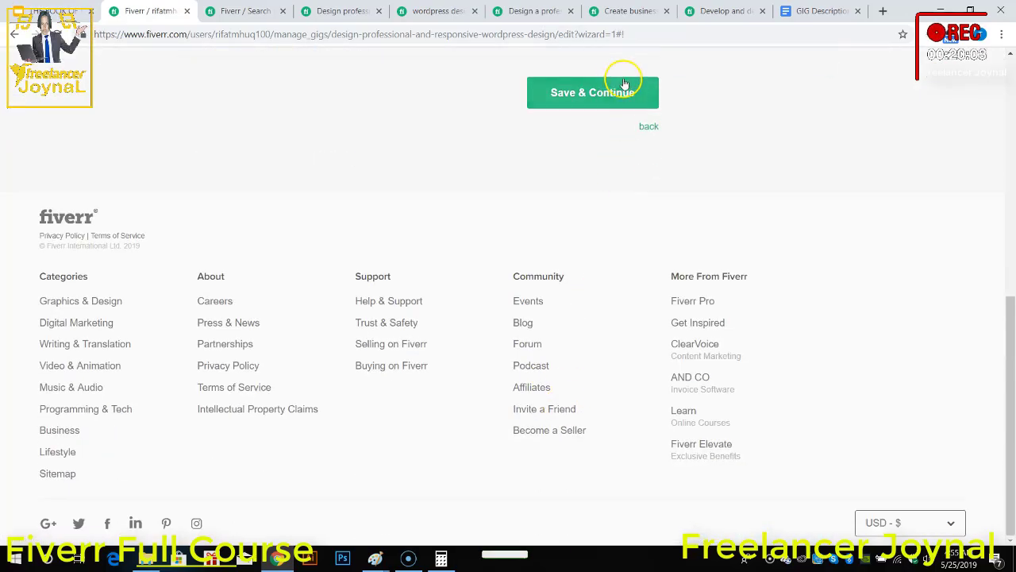
{"action": "left_click", "coordinate": [623, 84]}
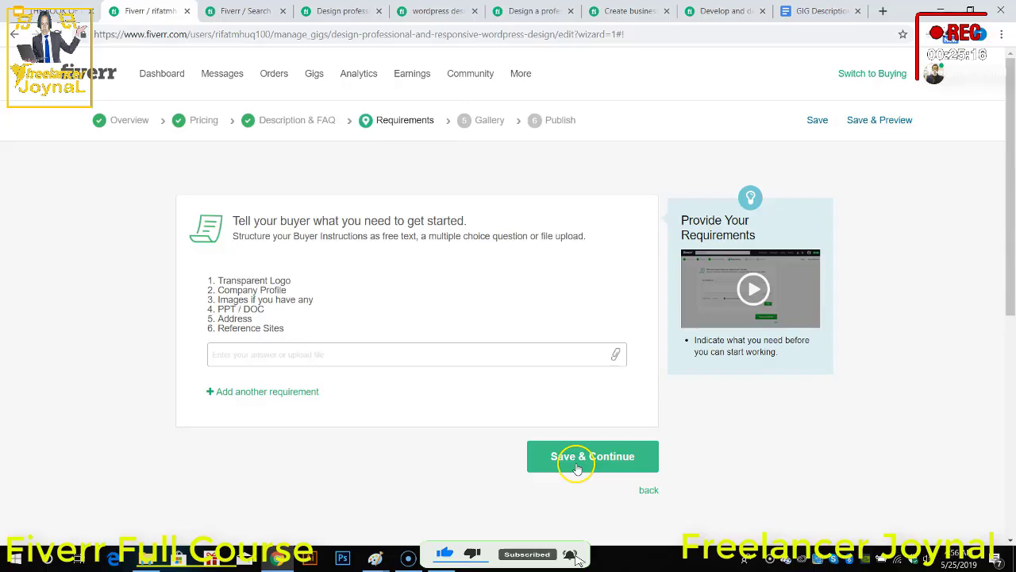
{"action": "left_click", "coordinate": [578, 469]}
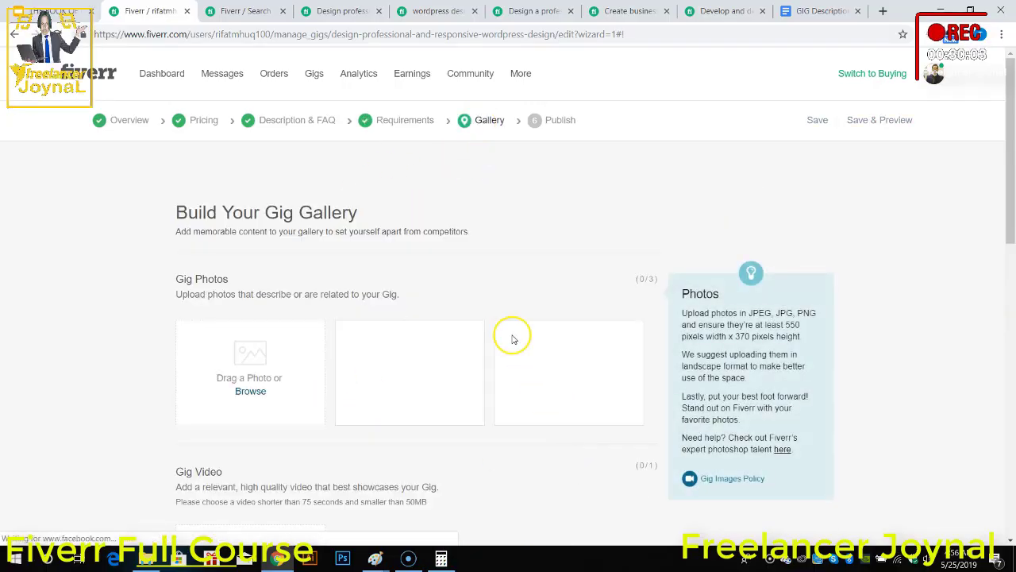
Step: Upload thumbnail1, mockup2 and thumbnail2 from Downloads as the first, second and third gig photos
{"action": "scroll", "coordinate": [294, 308], "scroll_direction": "down", "scroll_amount": 1}
{"action": "scroll", "coordinate": [295, 309], "scroll_direction": "down", "scroll_amount": 3}
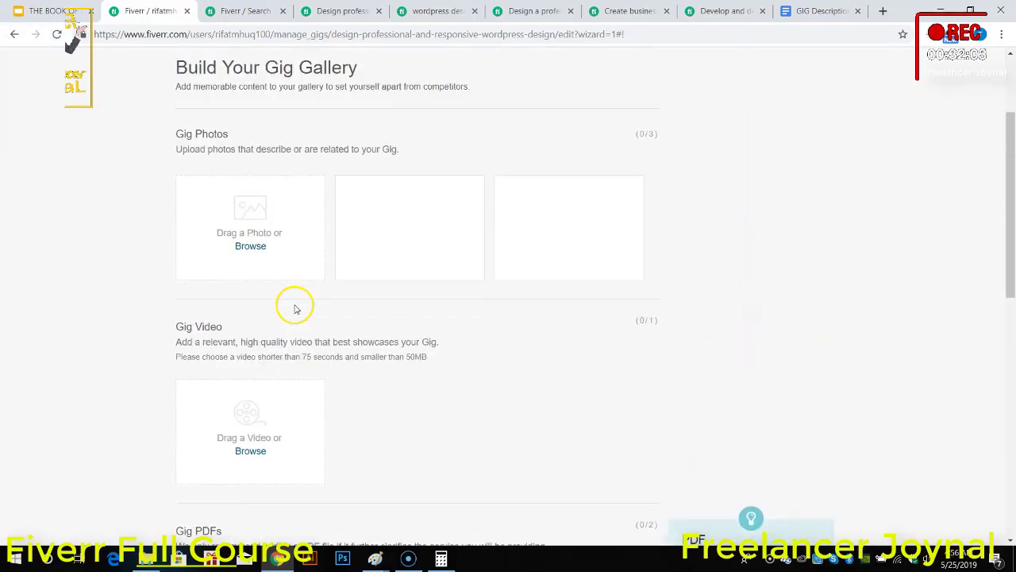
{"action": "scroll", "coordinate": [225, 296], "scroll_direction": "up", "scroll_amount": 1}
{"action": "scroll", "coordinate": [254, 329], "scroll_direction": "down", "scroll_amount": 2}
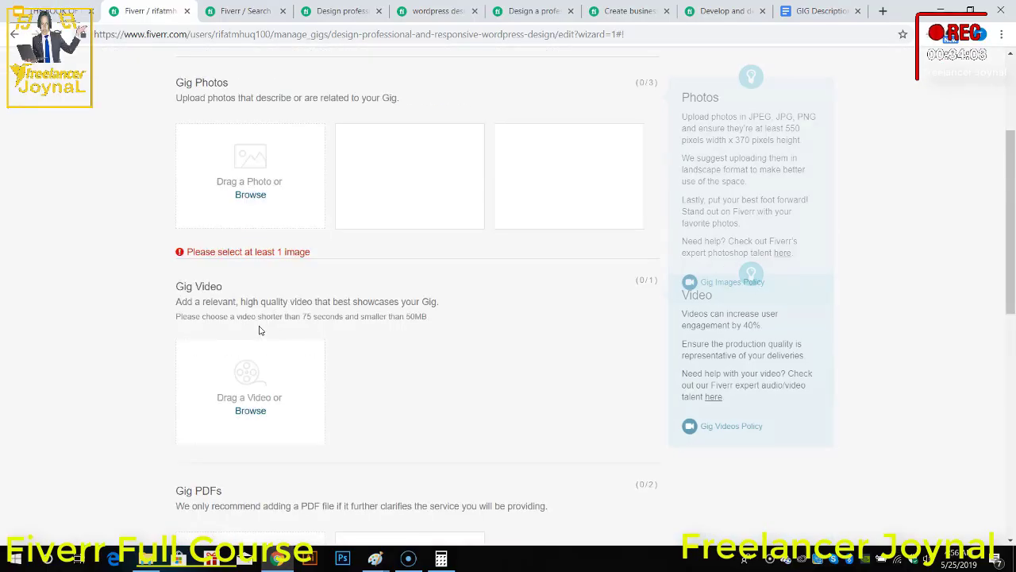
{"action": "left_click", "coordinate": [262, 196]}
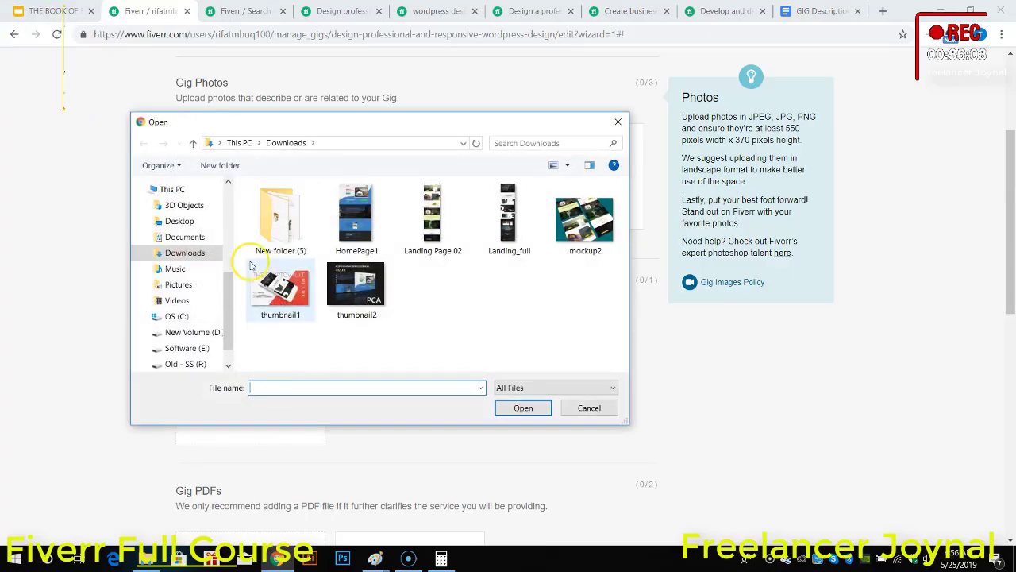
{"action": "double_click", "coordinate": [287, 295]}
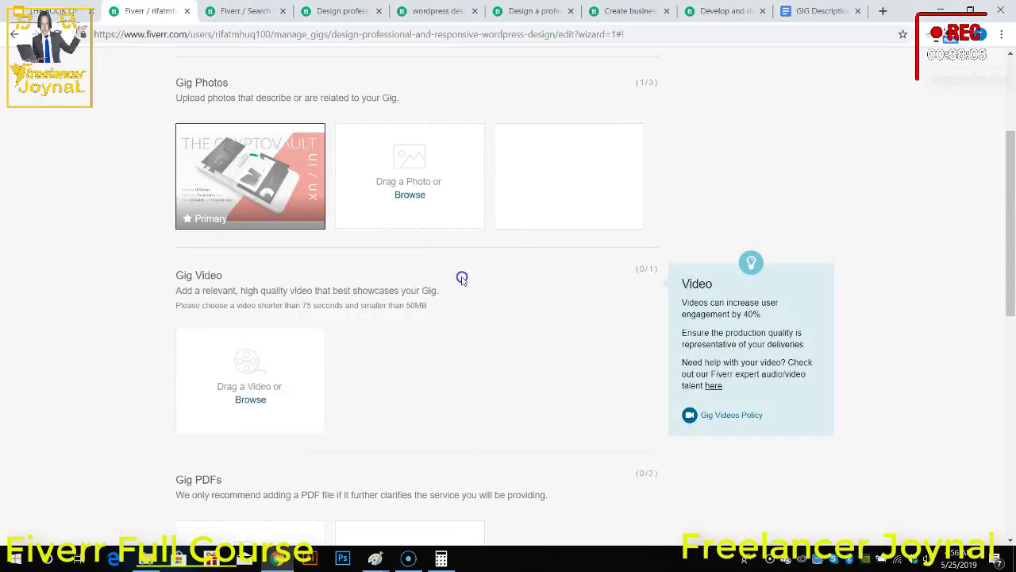
{"action": "left_click", "coordinate": [409, 194]}
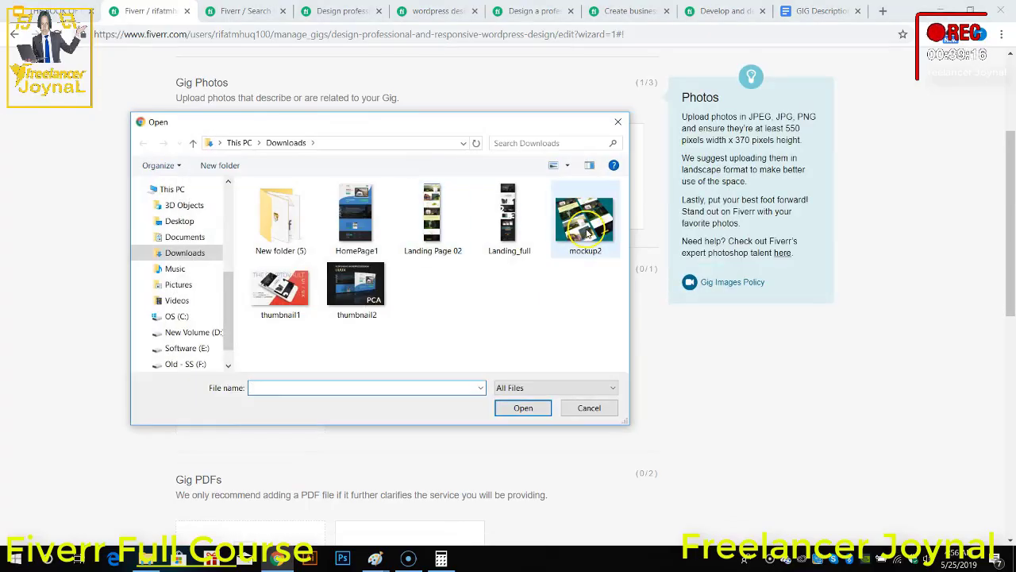
{"action": "double_click", "coordinate": [579, 216]}
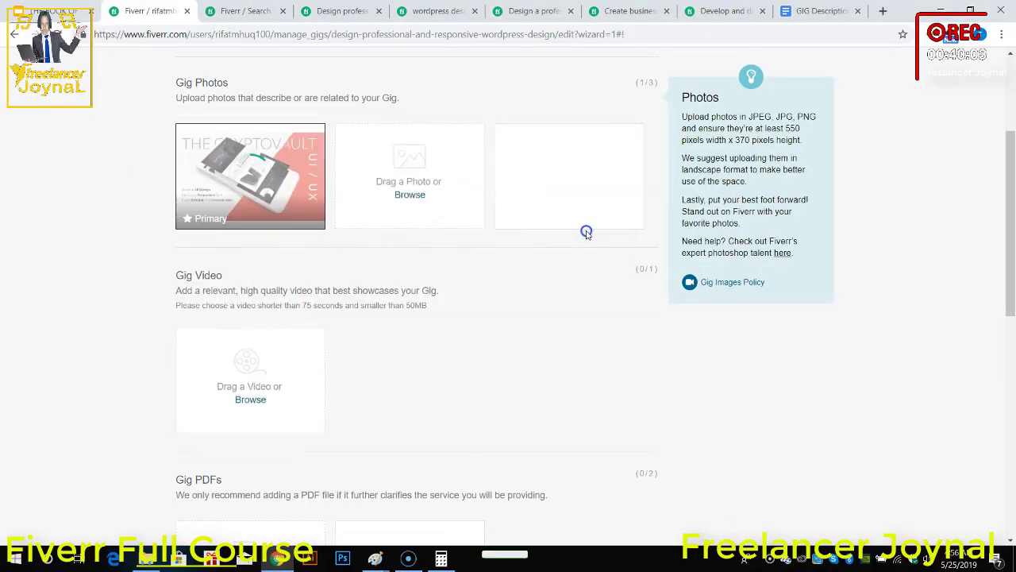
{"action": "left_click", "coordinate": [572, 196]}
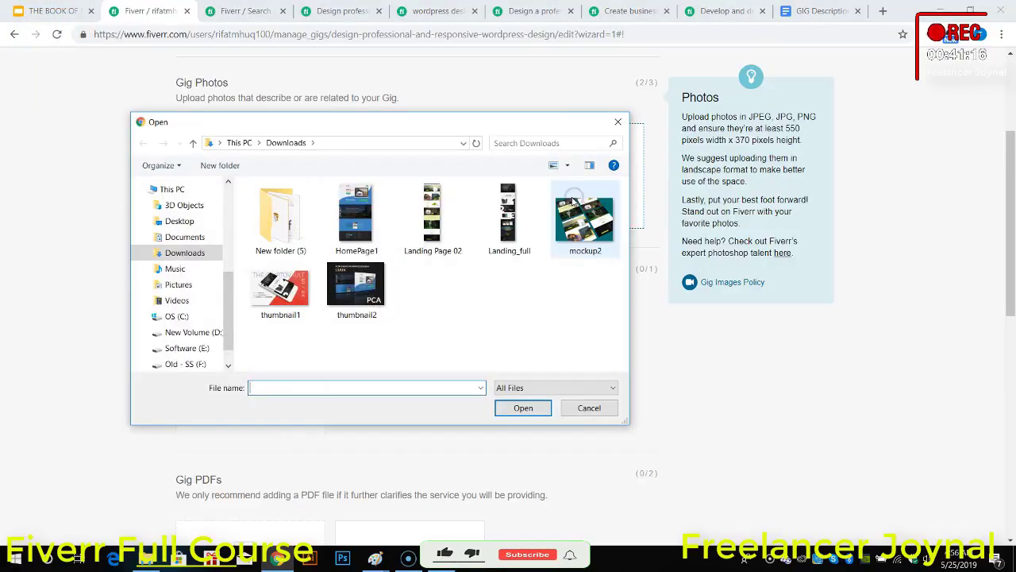
{"action": "left_click", "coordinate": [358, 305]}
{"action": "double_click", "coordinate": [357, 305]}
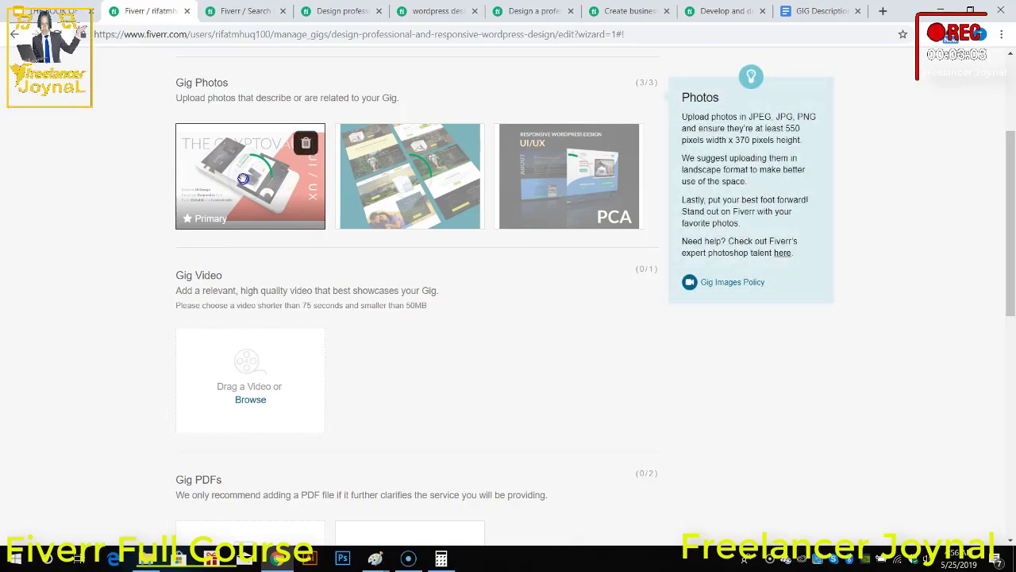
Step: Try to upload Intro-Updated from the Outro+Intro folder on the Old - SS (F:) drive as the gig video
{"action": "scroll", "coordinate": [238, 270], "scroll_direction": "down", "scroll_amount": 1}
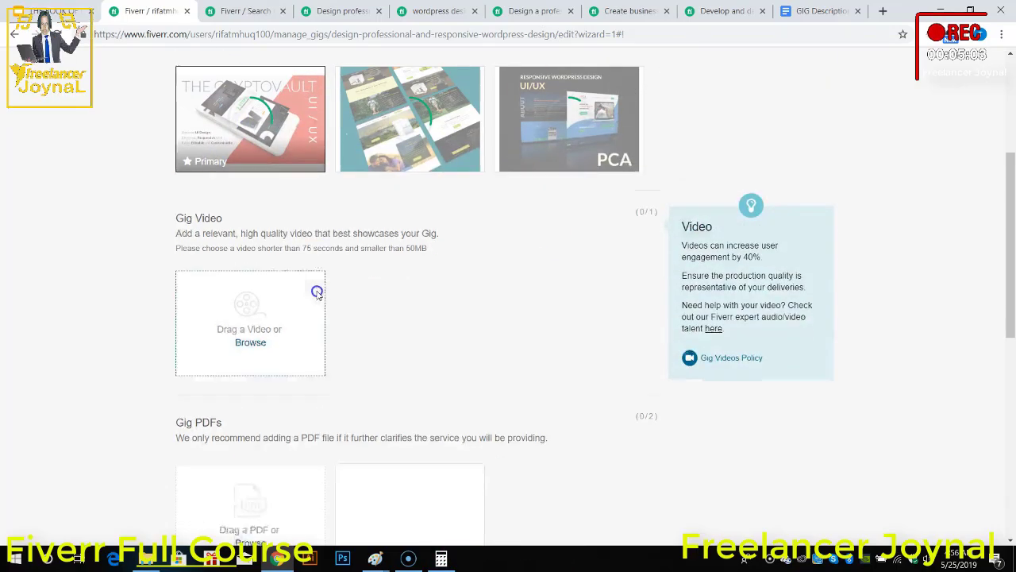
{"action": "left_click", "coordinate": [242, 335]}
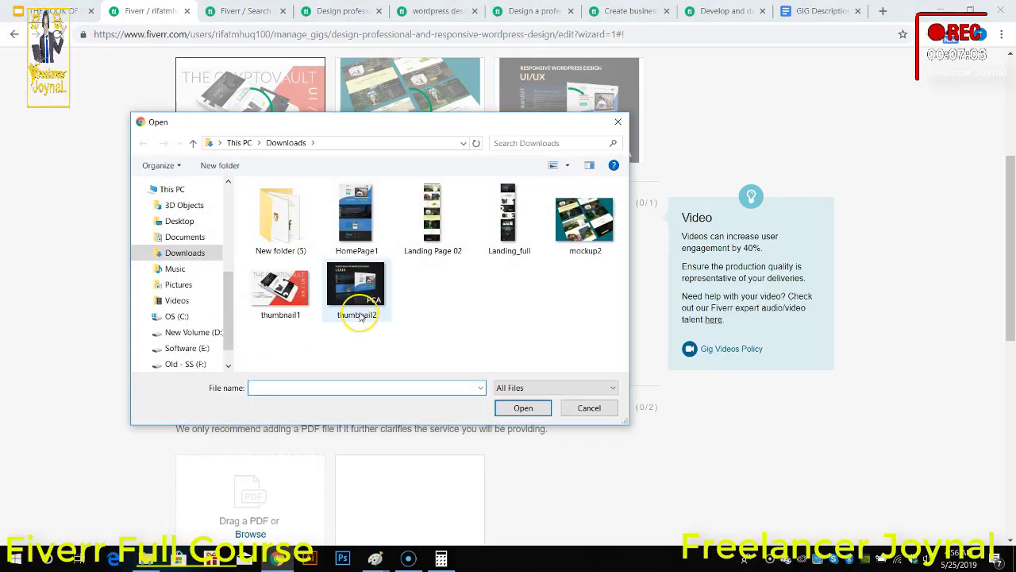
{"action": "scroll", "coordinate": [207, 326], "scroll_direction": "down", "scroll_amount": 1}
{"action": "scroll", "coordinate": [190, 290], "scroll_direction": "up", "scroll_amount": 2}
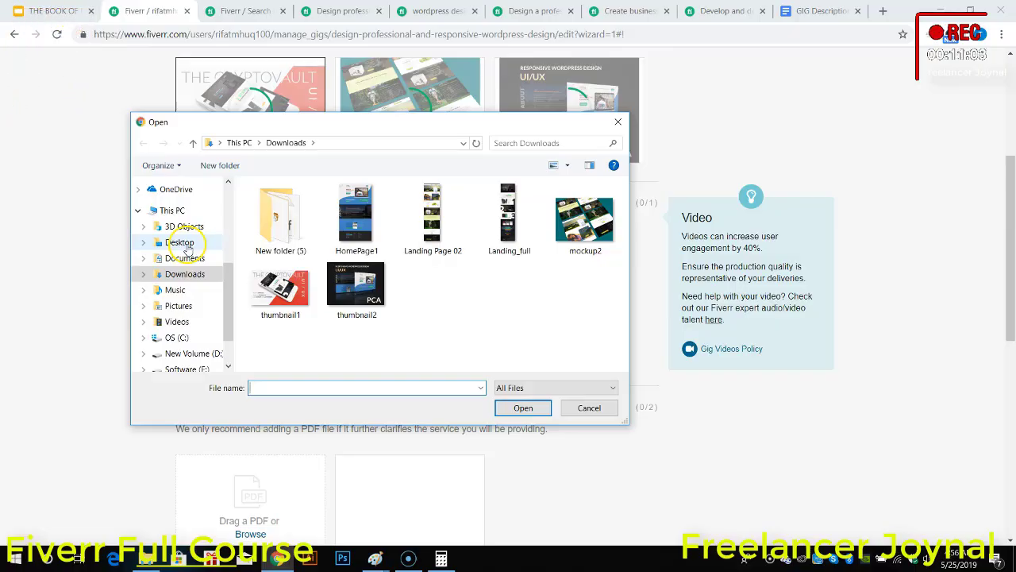
{"action": "left_click", "coordinate": [188, 246]}
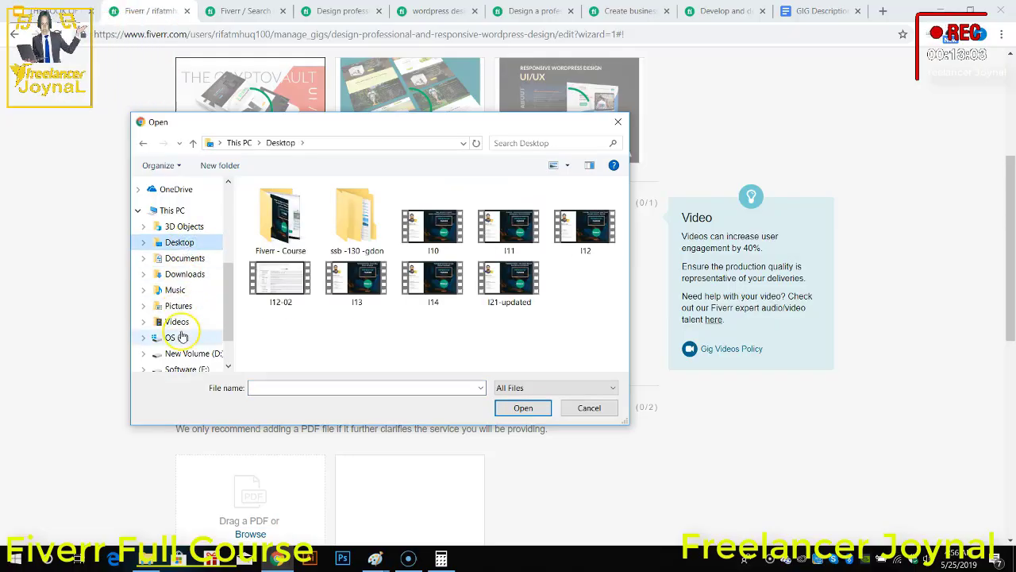
{"action": "scroll", "coordinate": [193, 317], "scroll_direction": "down", "scroll_amount": 3}
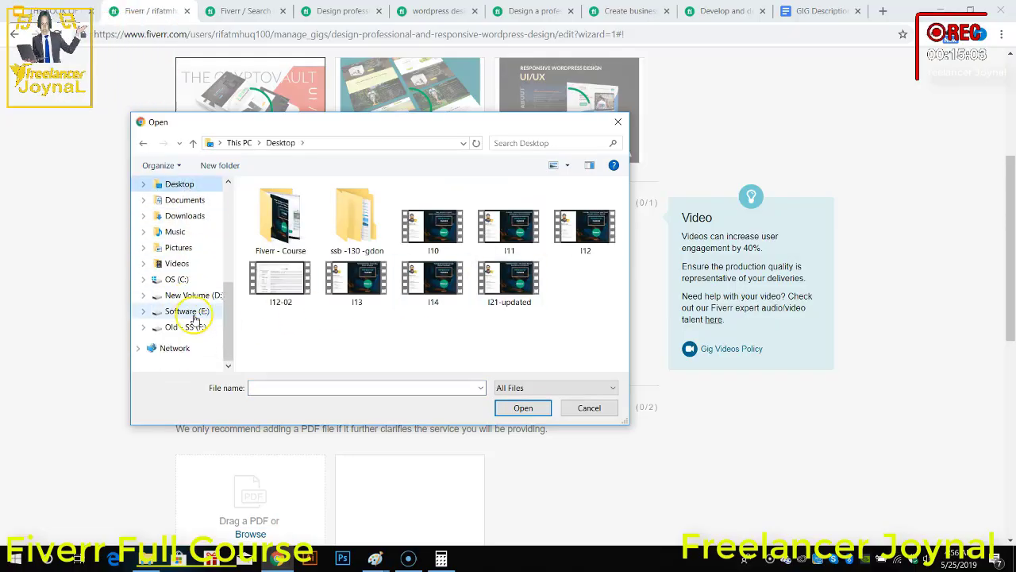
{"action": "left_click", "coordinate": [195, 324]}
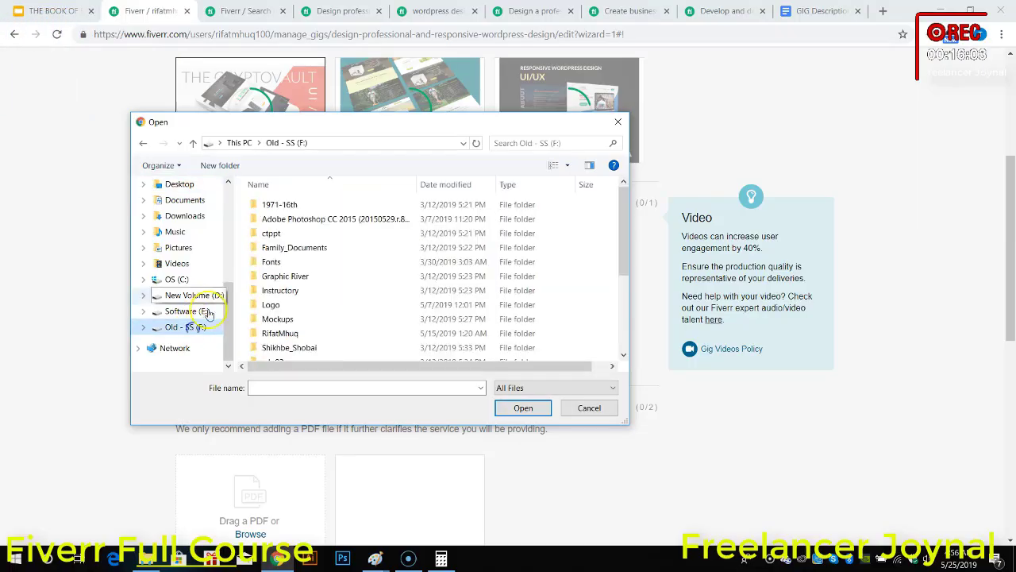
{"action": "double_click", "coordinate": [283, 334]}
{"action": "double_click", "coordinate": [286, 219]}
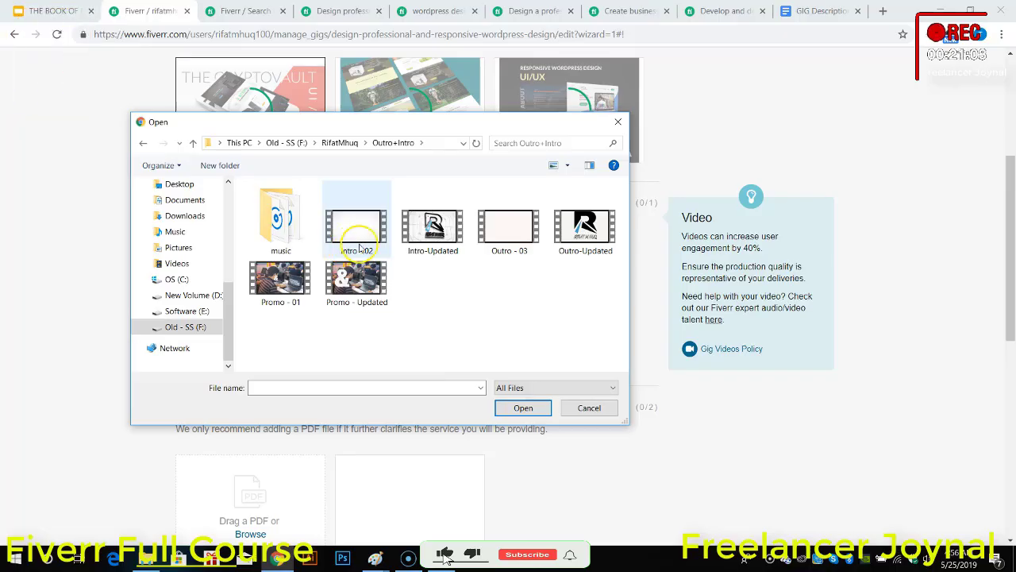
{"action": "left_click", "coordinate": [436, 250]}
{"action": "left_click", "coordinate": [524, 408]}
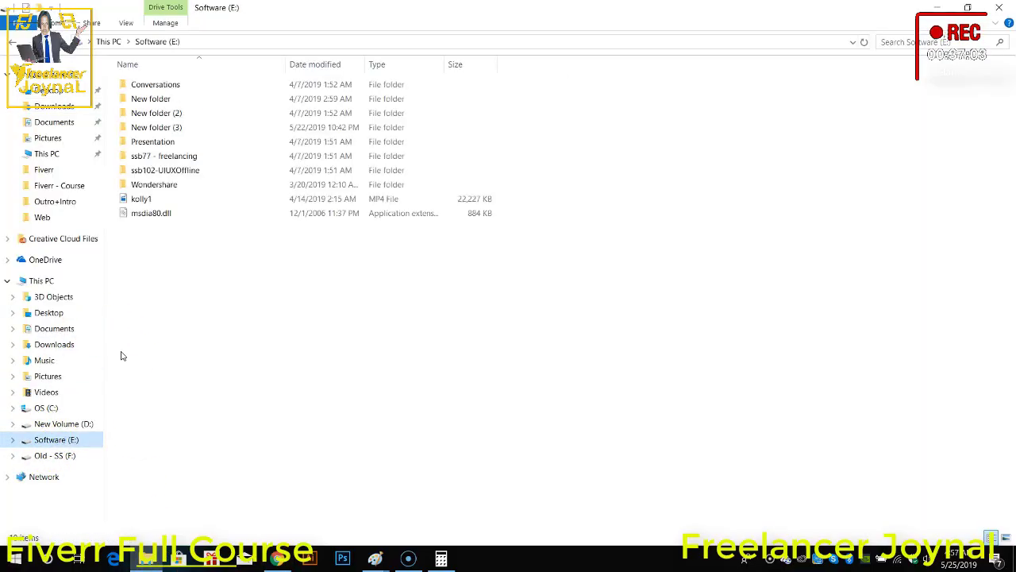
Step: Check the file sizes of the Outro-Updated and Intro-Updated videos in File Explorer's Outro+Intro folder on drive F, and return to the gig gallery
{"action": "left_click", "coordinate": [54, 455]}
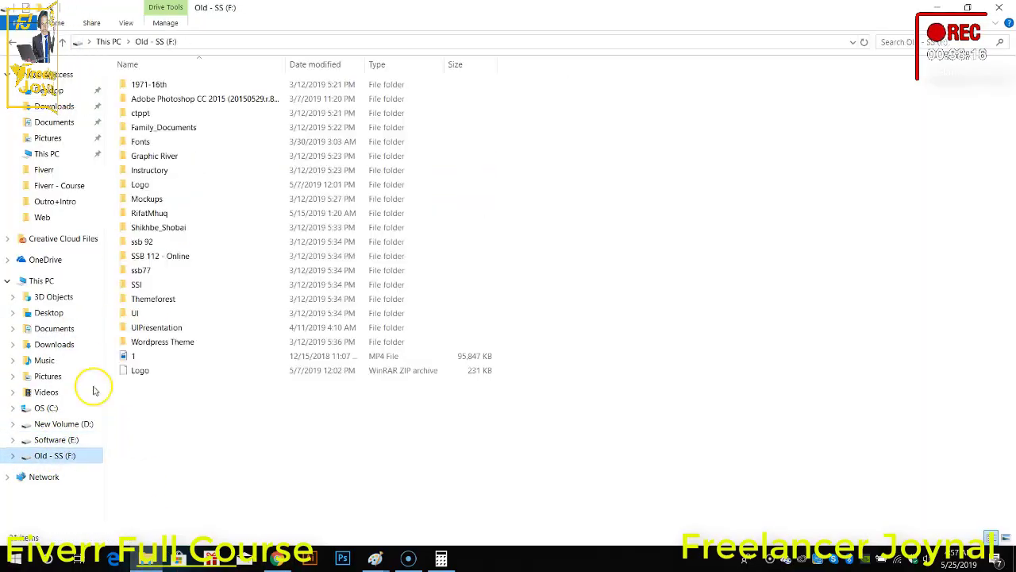
{"action": "double_click", "coordinate": [147, 213]}
{"action": "double_click", "coordinate": [151, 101]}
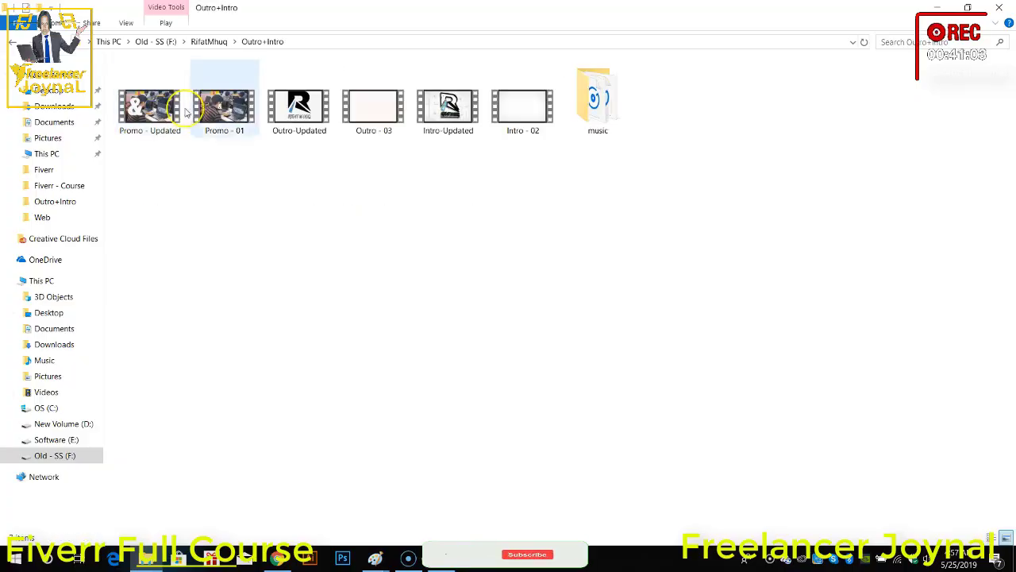
{"action": "left_click", "coordinate": [296, 119]}
{"action": "left_click", "coordinate": [477, 131]}
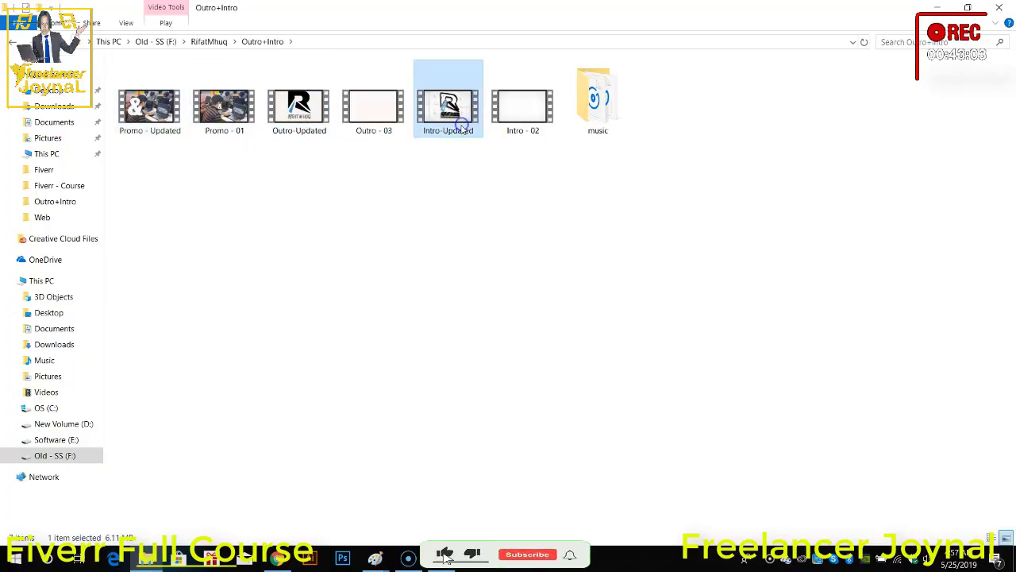
{"action": "left_click", "coordinate": [278, 558]}
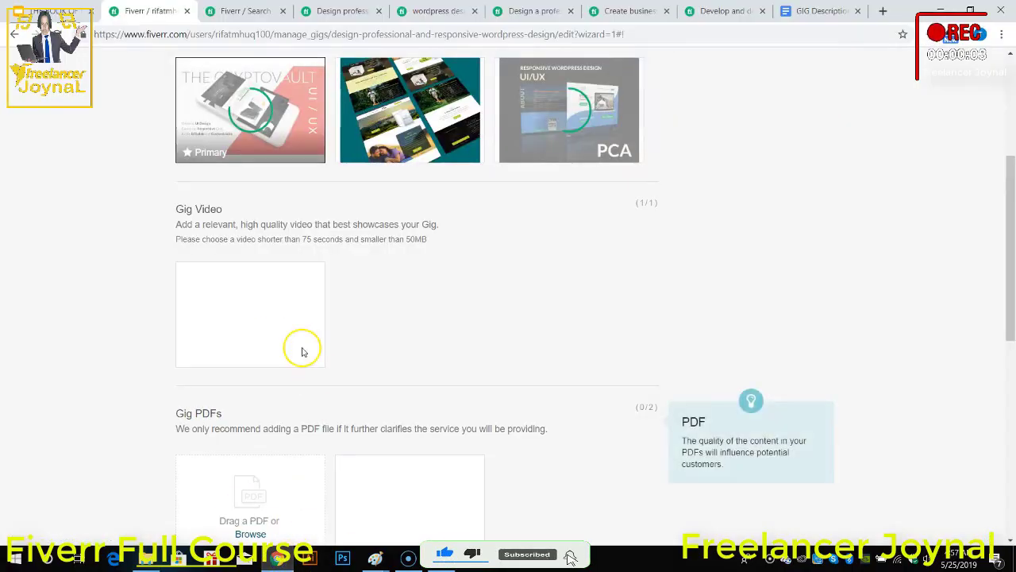
Step: Delete the gig video from the gallery and try uploading Intro-Updated again
{"action": "mouse_move", "coordinate": [247, 316]}
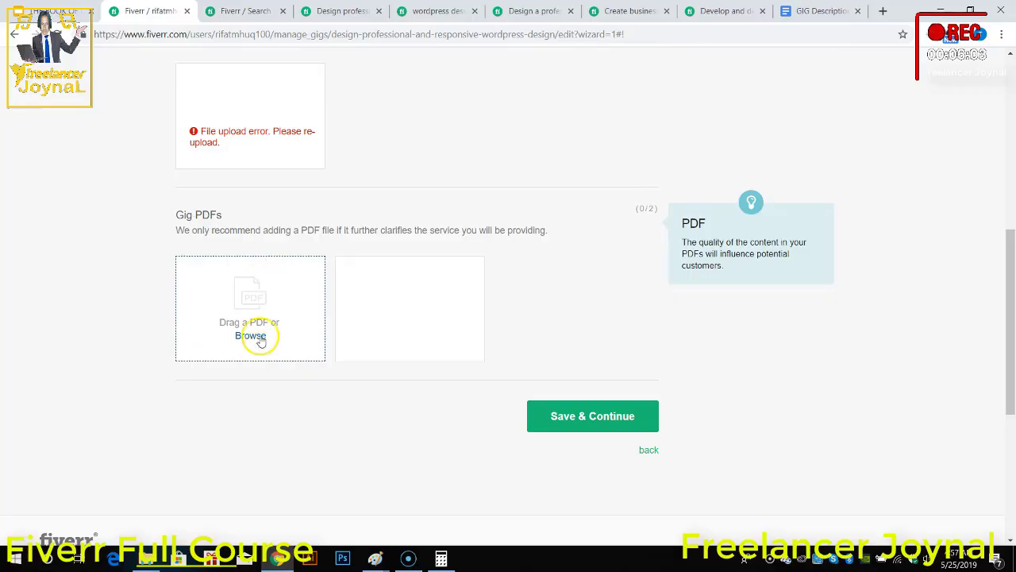
{"action": "scroll", "coordinate": [334, 277], "scroll_direction": "up", "scroll_amount": 2}
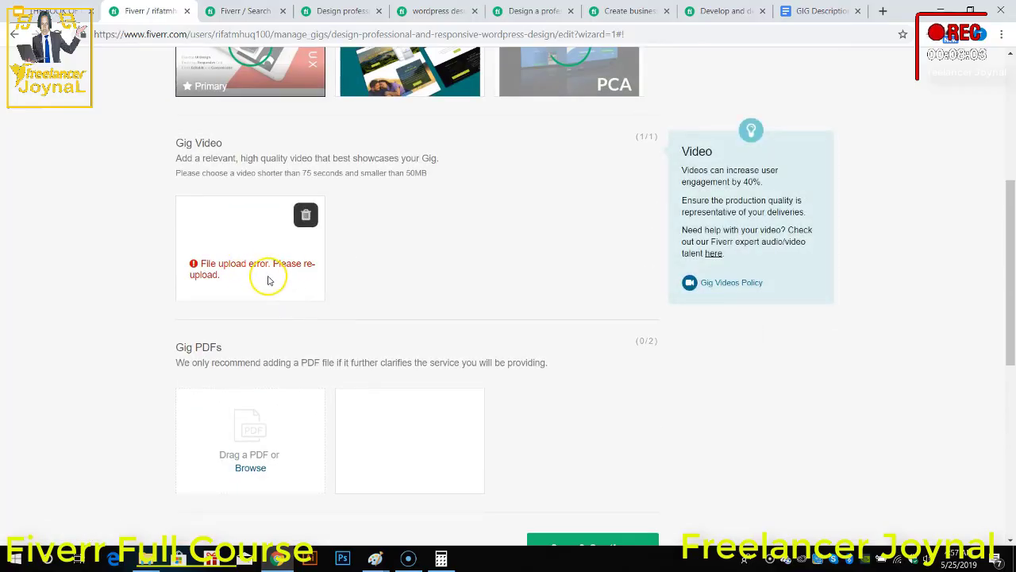
{"action": "left_click", "coordinate": [306, 215]}
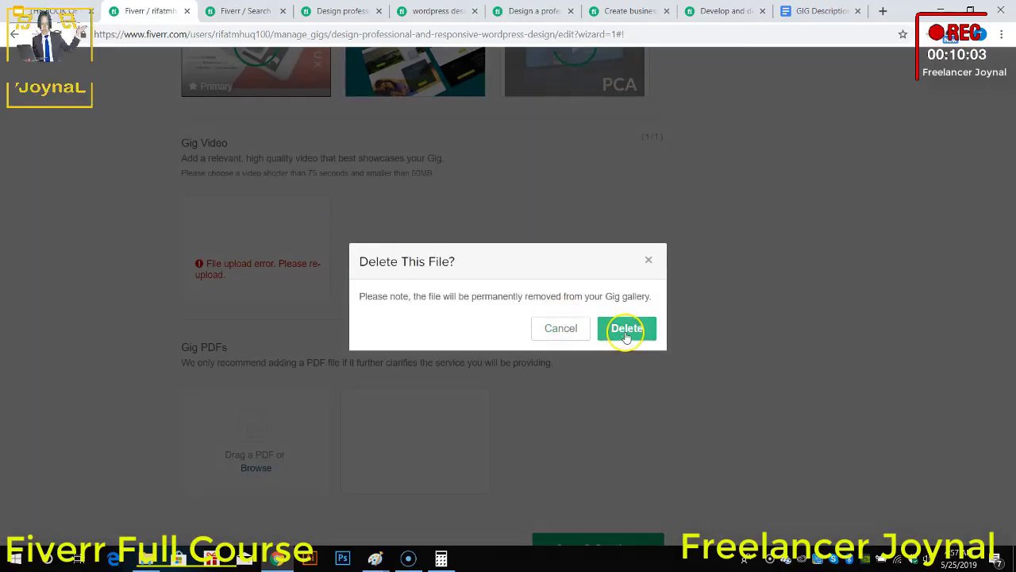
{"action": "left_click", "coordinate": [625, 329]}
{"action": "left_click", "coordinate": [250, 268]}
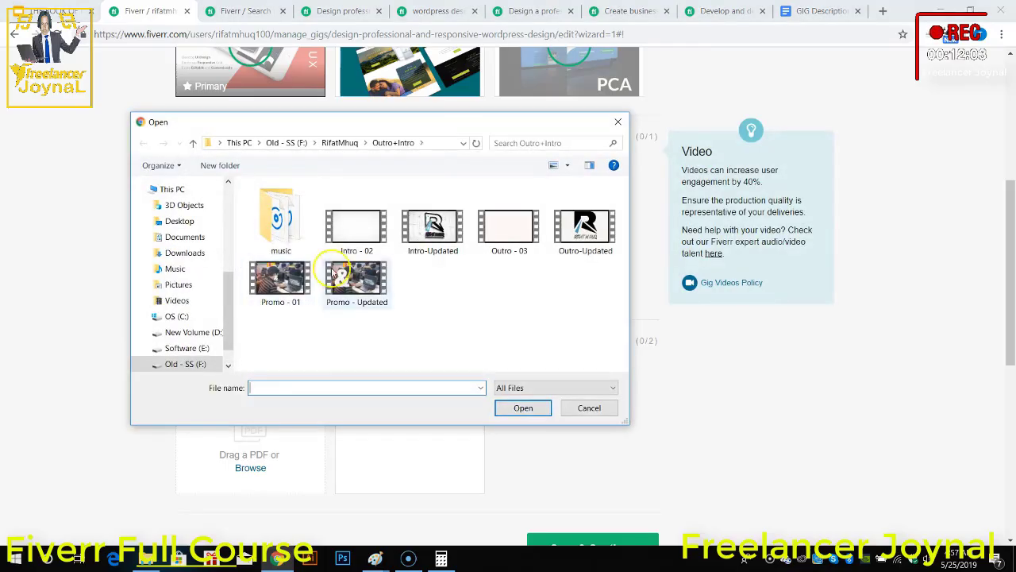
{"action": "double_click", "coordinate": [445, 238]}
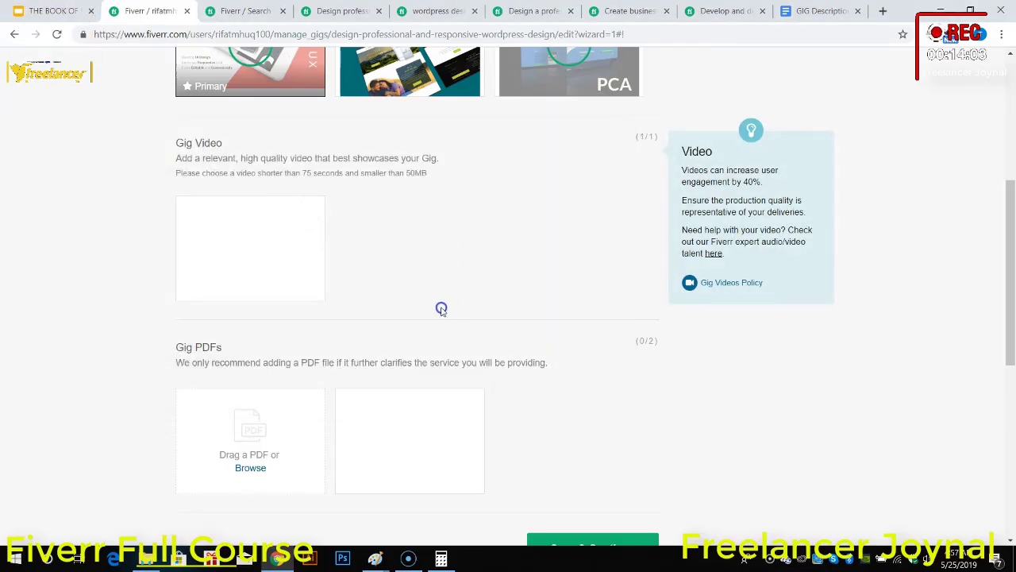
Step: Delete the Intro-Updated gig video and upload Outro-Updated from the Outro+Intro folder in its place
{"action": "mouse_move", "coordinate": [197, 275]}
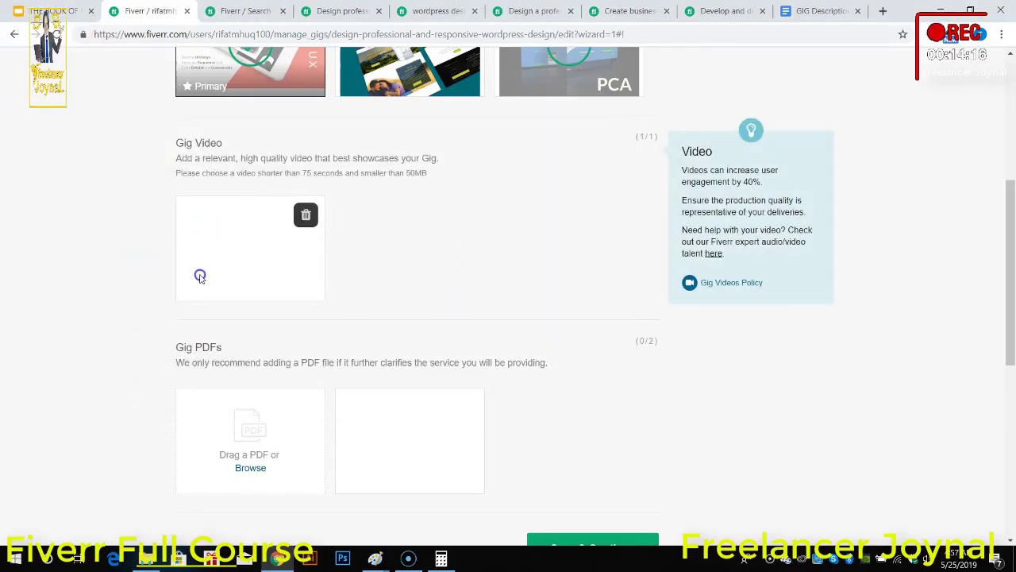
{"action": "left_click", "coordinate": [308, 218]}
{"action": "left_click", "coordinate": [625, 327]}
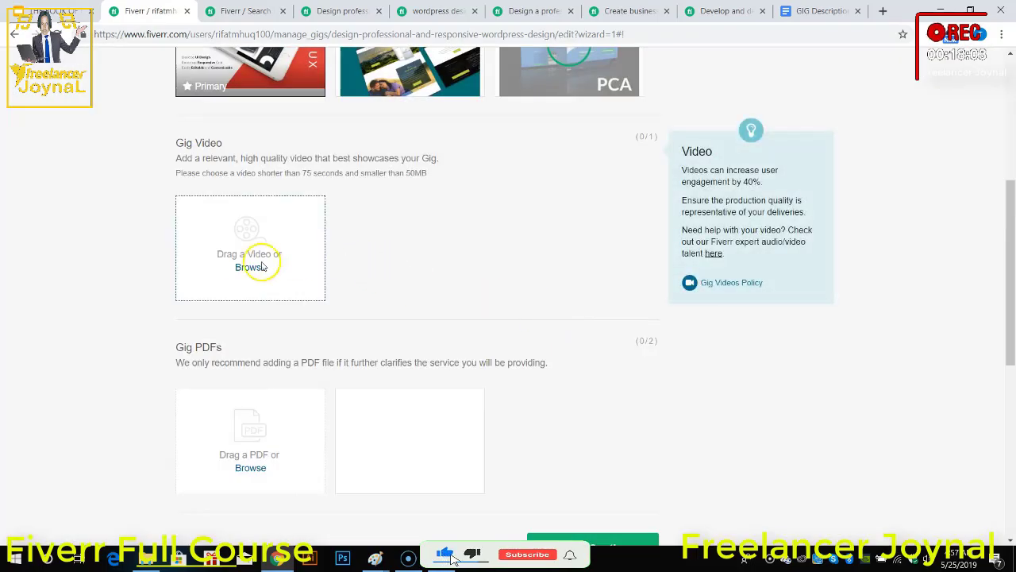
{"action": "left_click", "coordinate": [263, 268]}
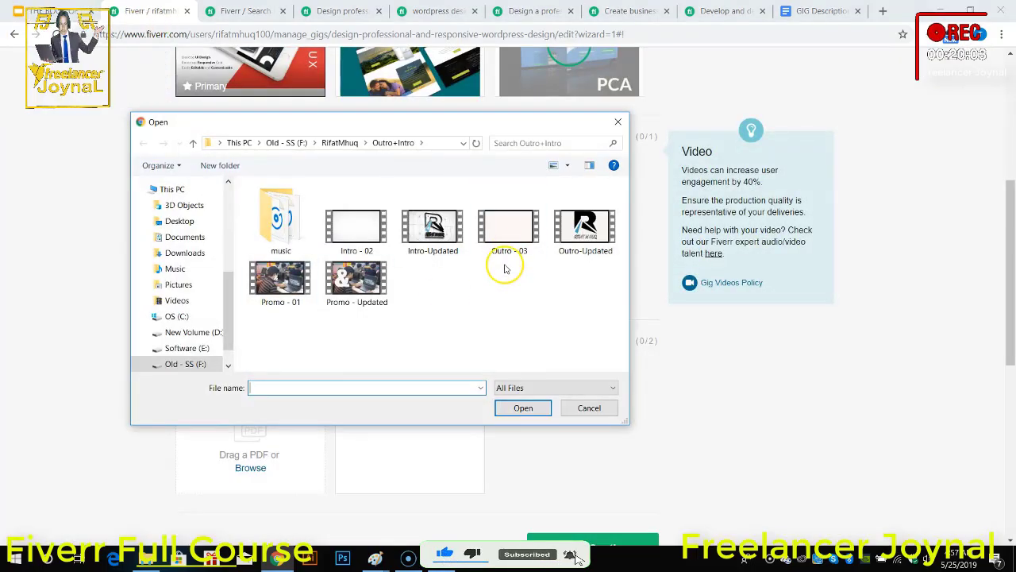
{"action": "left_click", "coordinate": [586, 238]}
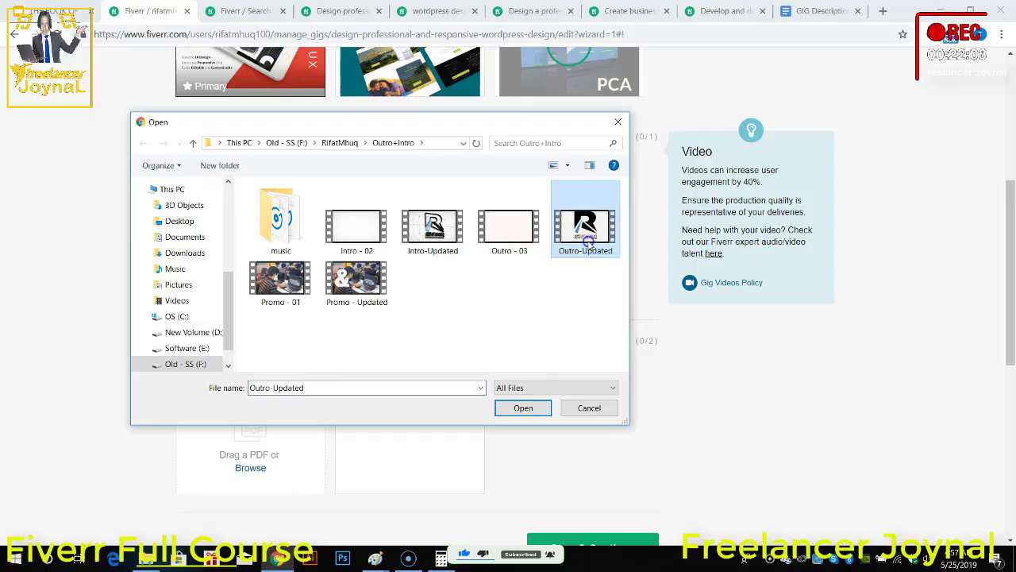
{"action": "double_click", "coordinate": [586, 241]}
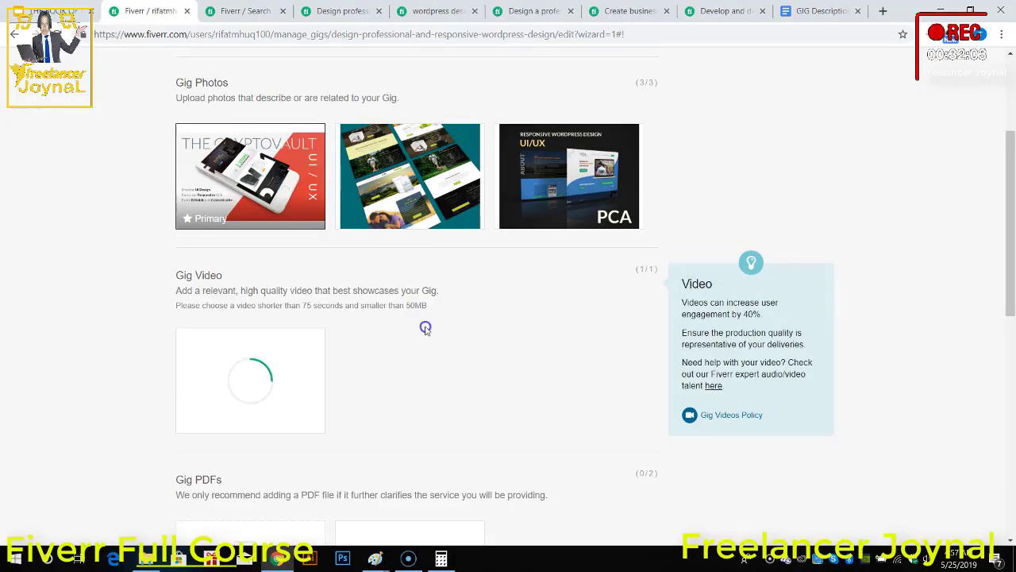
{"action": "scroll", "coordinate": [464, 375], "scroll_direction": "up", "scroll_amount": 3}
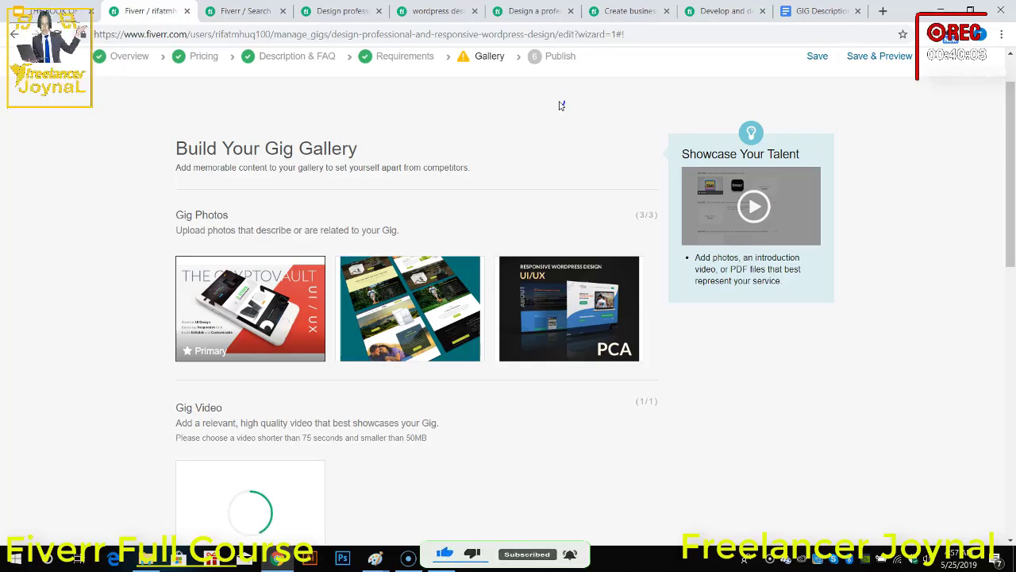
{"action": "scroll", "coordinate": [404, 358], "scroll_direction": "down", "scroll_amount": 3}
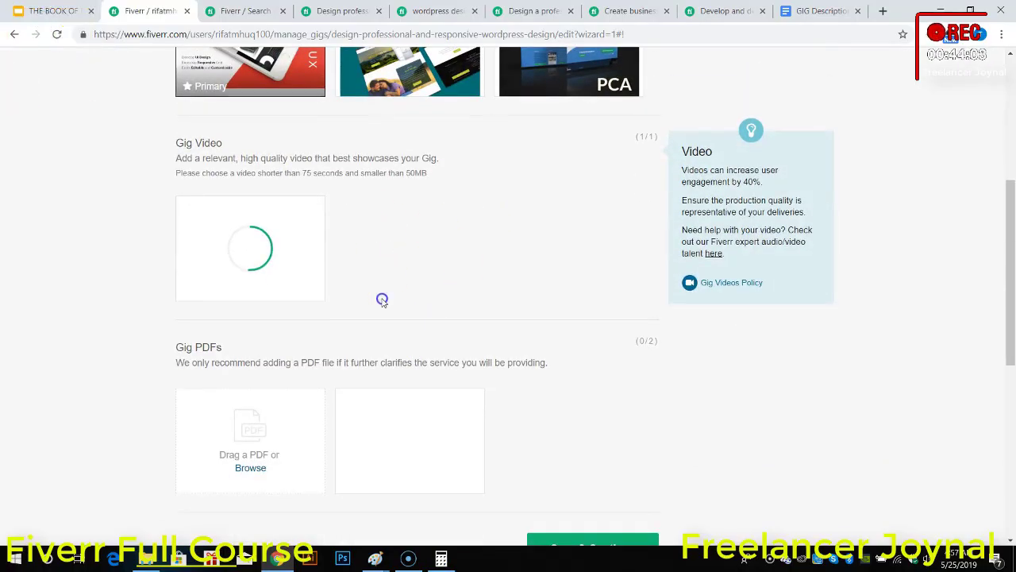
{"action": "scroll", "coordinate": [382, 300], "scroll_direction": "down", "scroll_amount": 2}
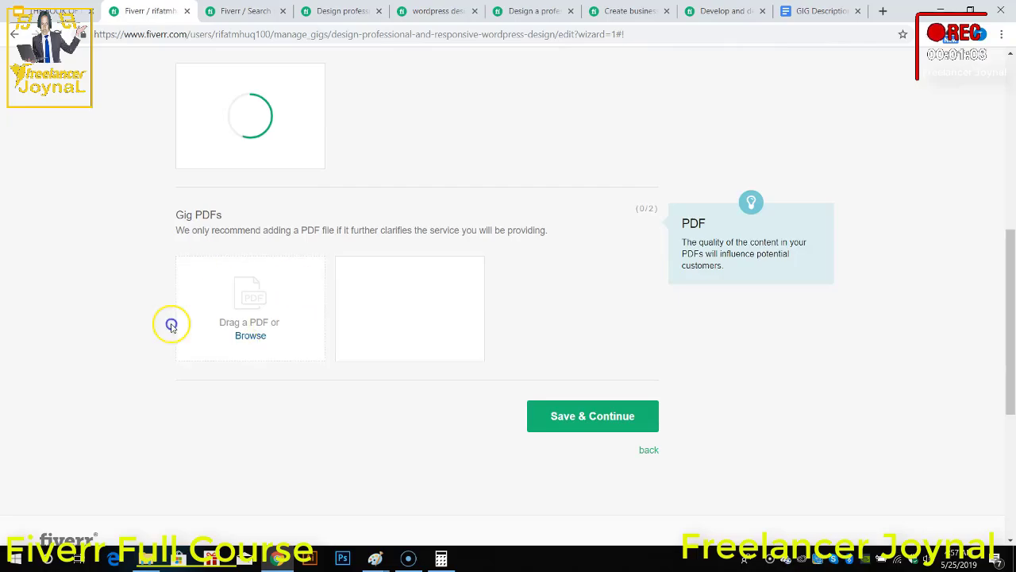
{"action": "scroll", "coordinate": [411, 313], "scroll_direction": "up", "scroll_amount": 5}
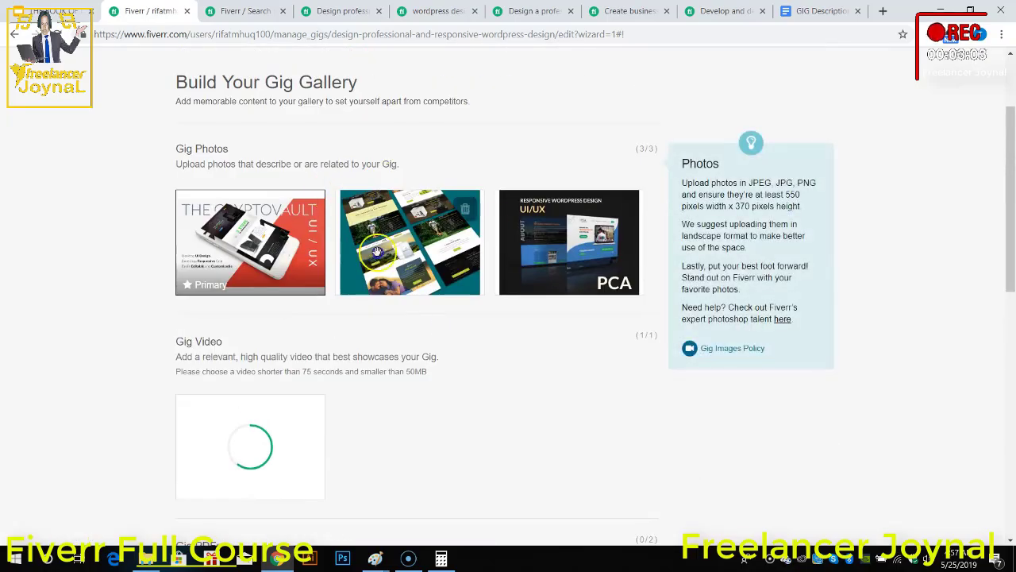
{"action": "scroll", "coordinate": [421, 318], "scroll_direction": "down", "scroll_amount": 2}
{"action": "scroll", "coordinate": [421, 317], "scroll_direction": "down", "scroll_amount": 3}
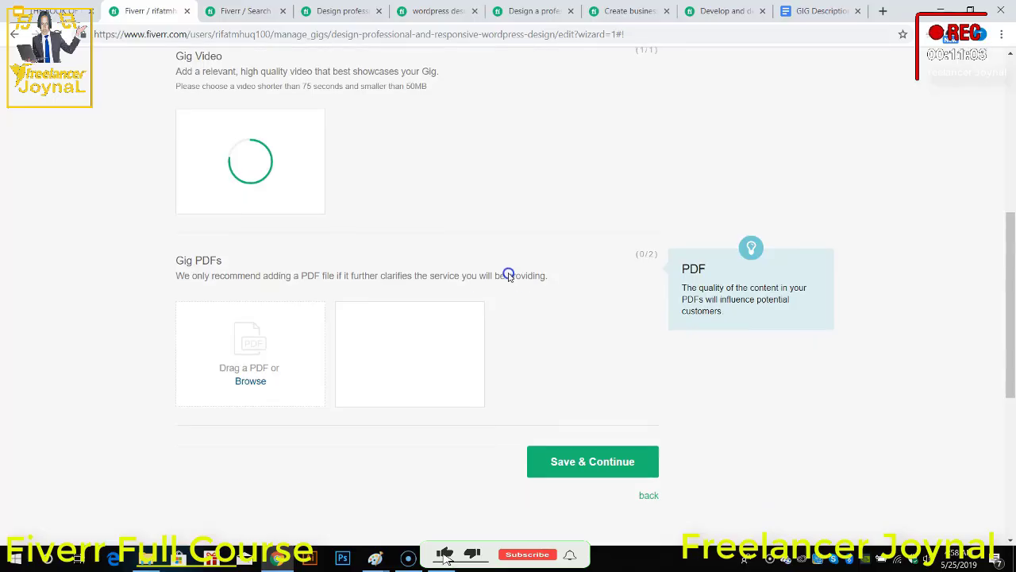
{"action": "scroll", "coordinate": [508, 274], "scroll_direction": "down", "scroll_amount": 2}
{"action": "scroll", "coordinate": [403, 348], "scroll_direction": "up", "scroll_amount": 5}
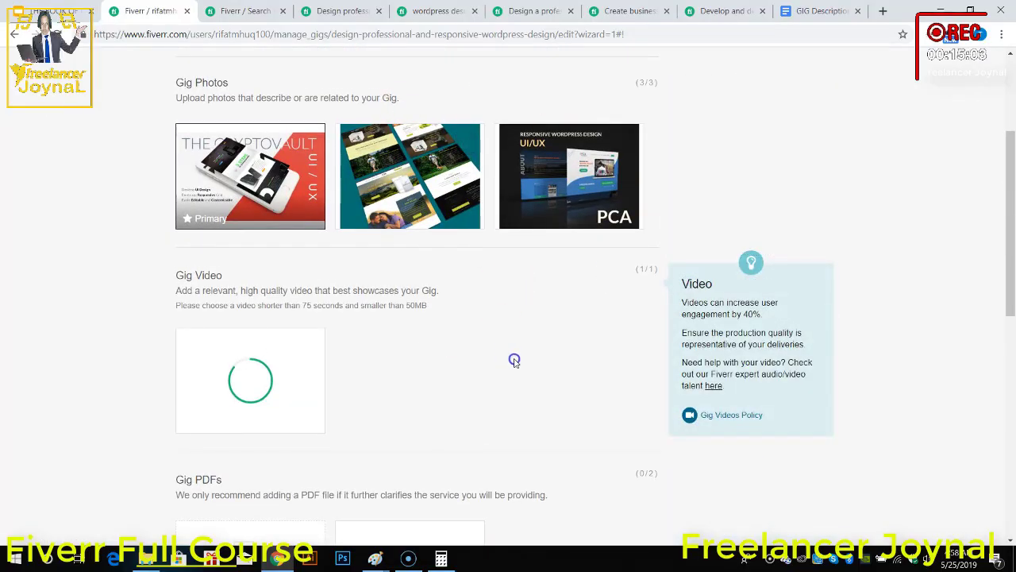
{"action": "scroll", "coordinate": [517, 363], "scroll_direction": "up", "scroll_amount": 1}
{"action": "scroll", "coordinate": [597, 376], "scroll_direction": "down", "scroll_amount": 5}
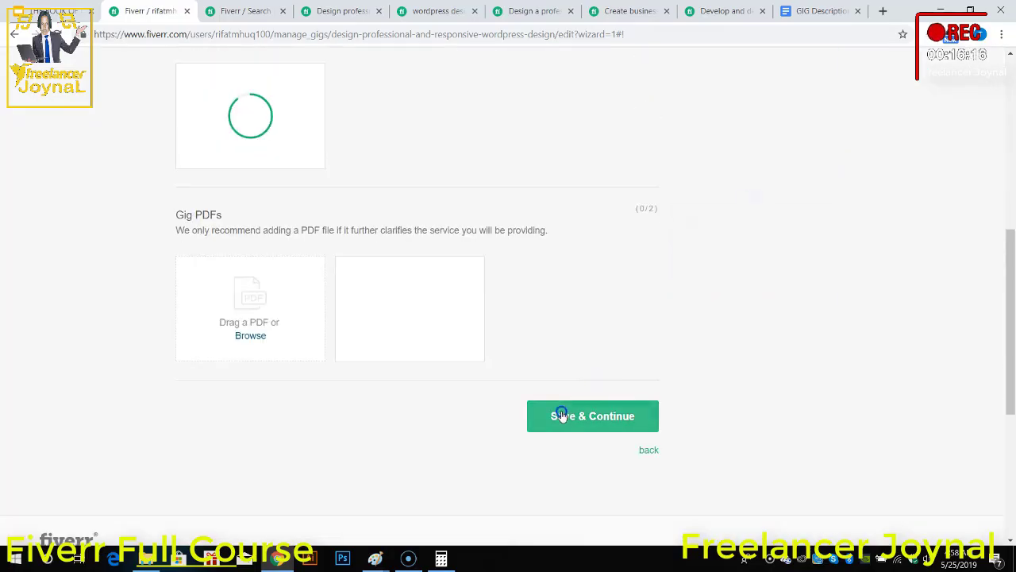
{"action": "left_click", "coordinate": [562, 416]}
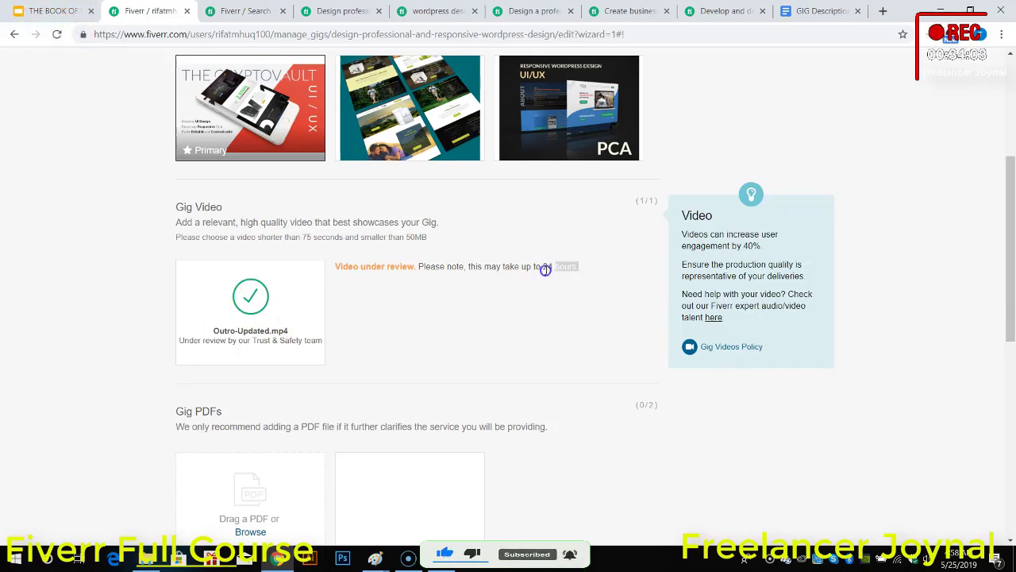
Step: Check the review notice beside the uploaded gig video, and save the gallery to continue to the publishing stage
{"action": "left_click_drag", "start_coordinate": [545, 270], "coordinate": [331, 272]}
{"action": "left_click", "coordinate": [379, 298]}
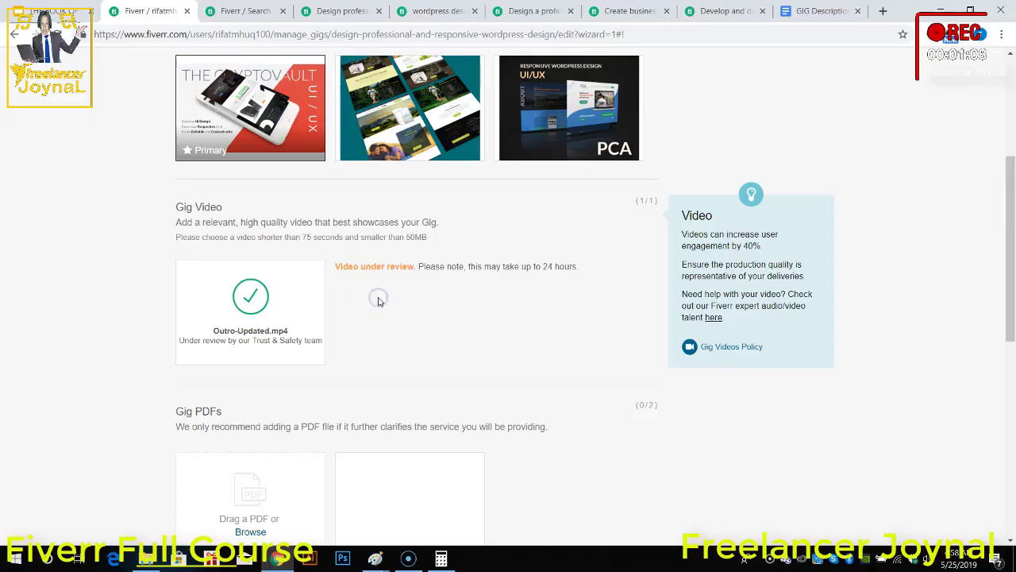
{"action": "scroll", "coordinate": [453, 342], "scroll_direction": "down", "scroll_amount": 3}
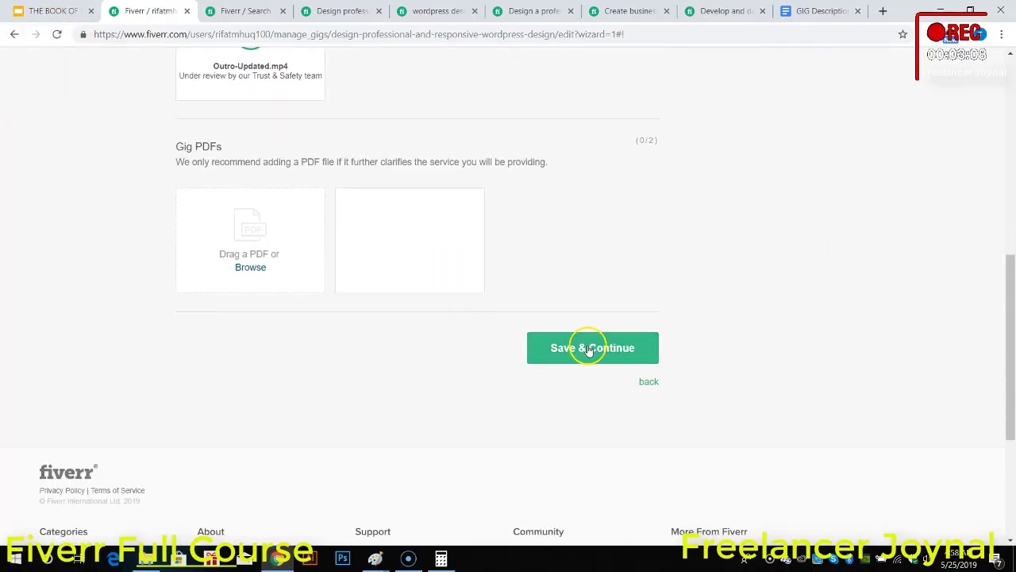
{"action": "left_click", "coordinate": [588, 350]}
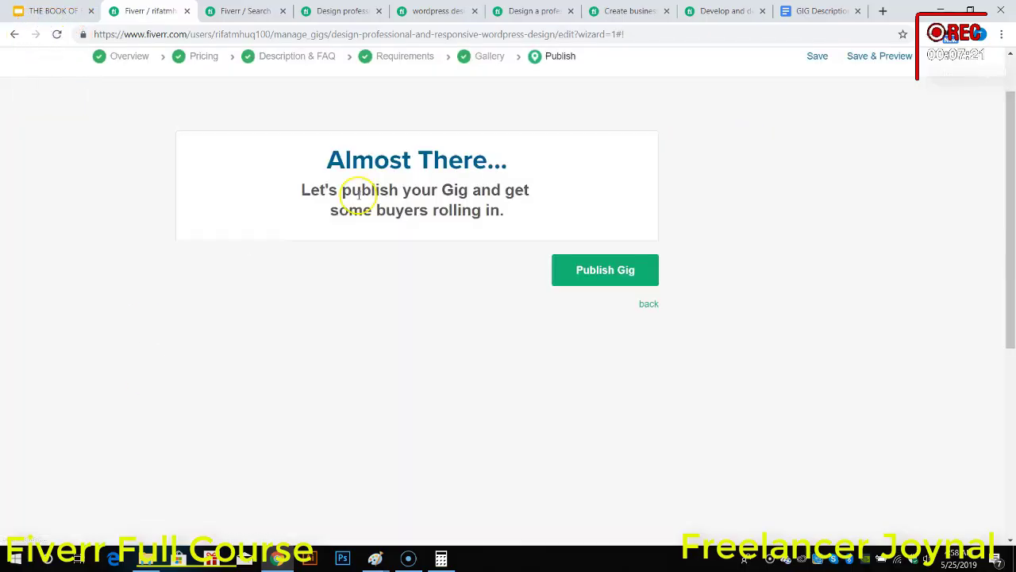
{"action": "scroll", "coordinate": [415, 152], "scroll_direction": "up", "scroll_amount": 2}
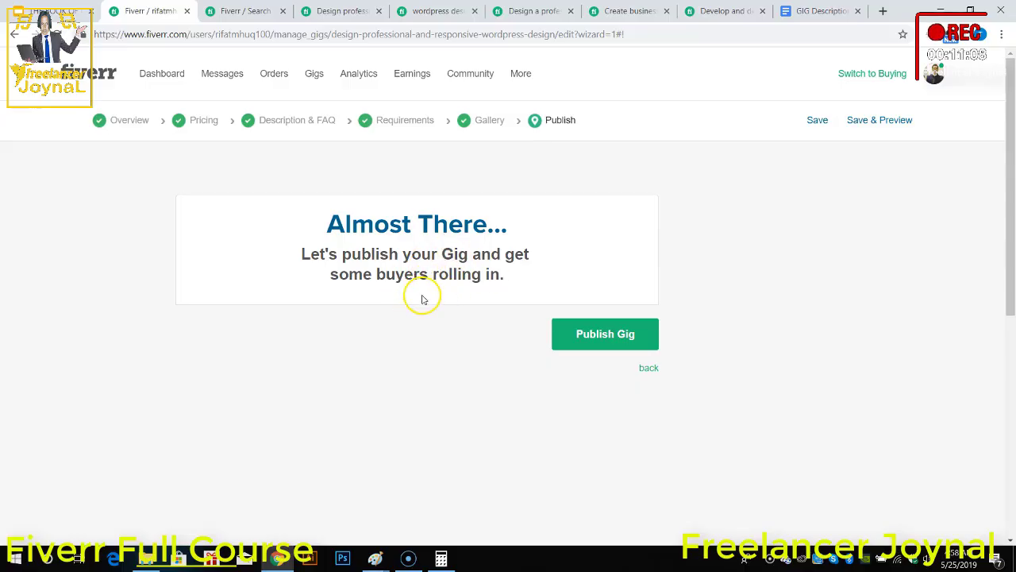
Step: Publish the WordPress design gig and dismiss the new-gig notification
{"action": "left_click", "coordinate": [601, 335]}
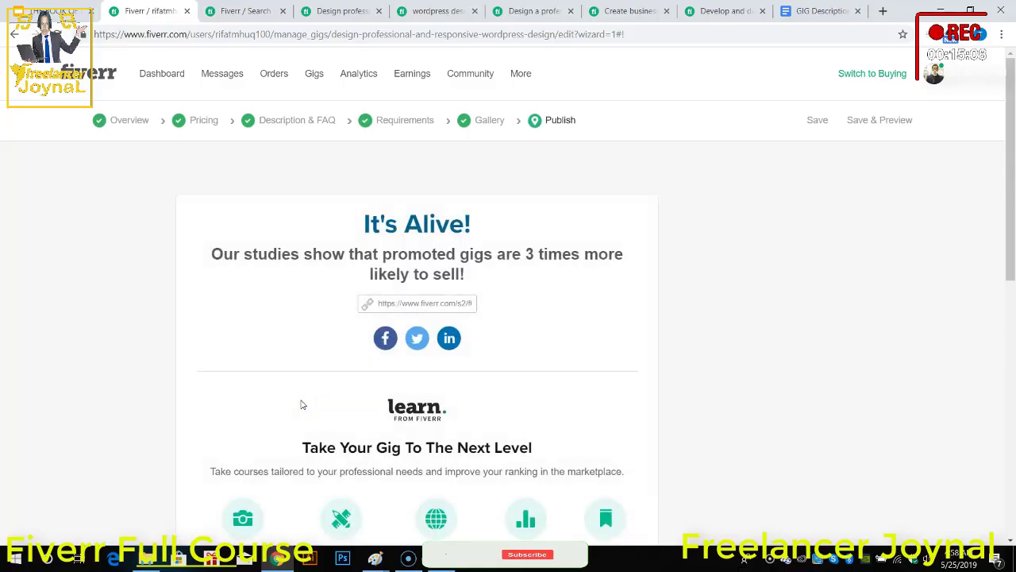
{"action": "scroll", "coordinate": [278, 388], "scroll_direction": "down", "scroll_amount": 3}
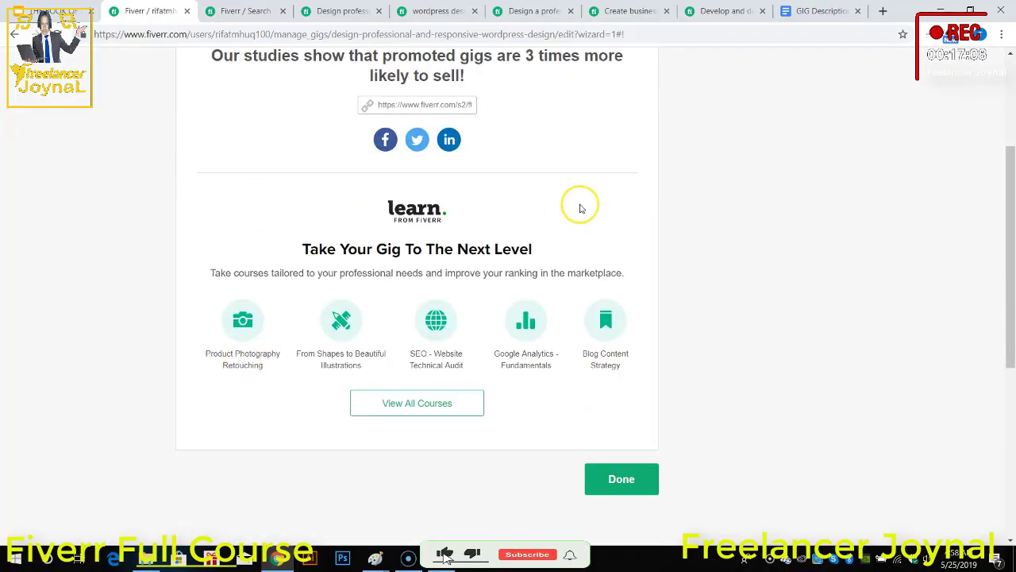
{"action": "scroll", "coordinate": [576, 316], "scroll_direction": "up", "scroll_amount": 1}
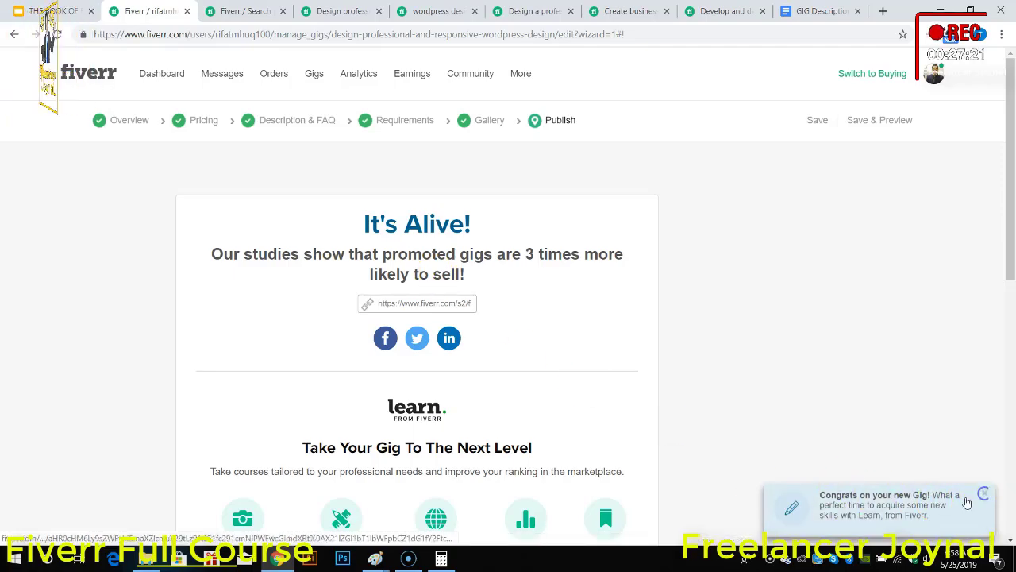
{"action": "left_click", "coordinate": [983, 494]}
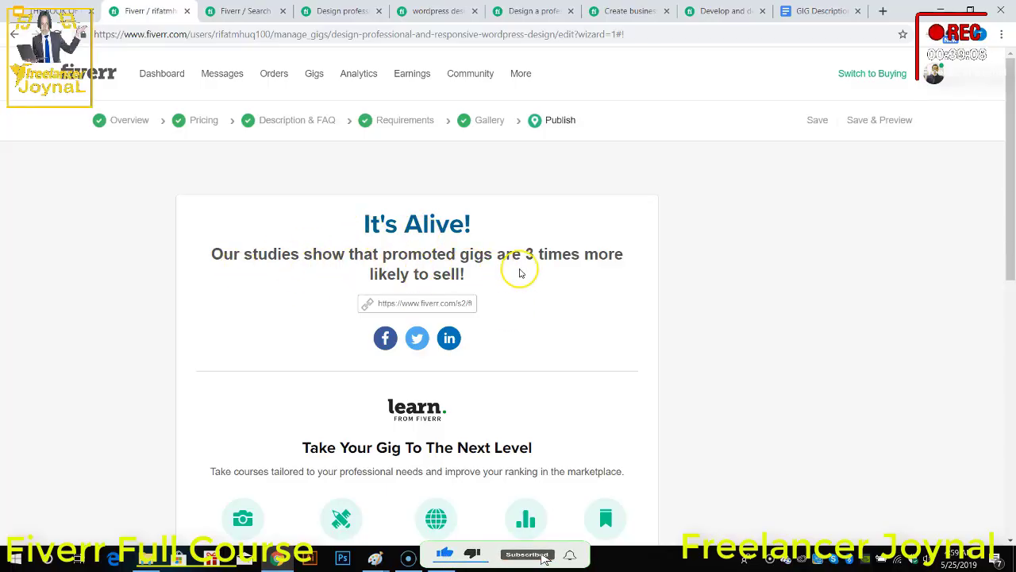
Step: Try to share the published gig on LinkedIn, and close the share window
{"action": "left_click", "coordinate": [449, 339]}
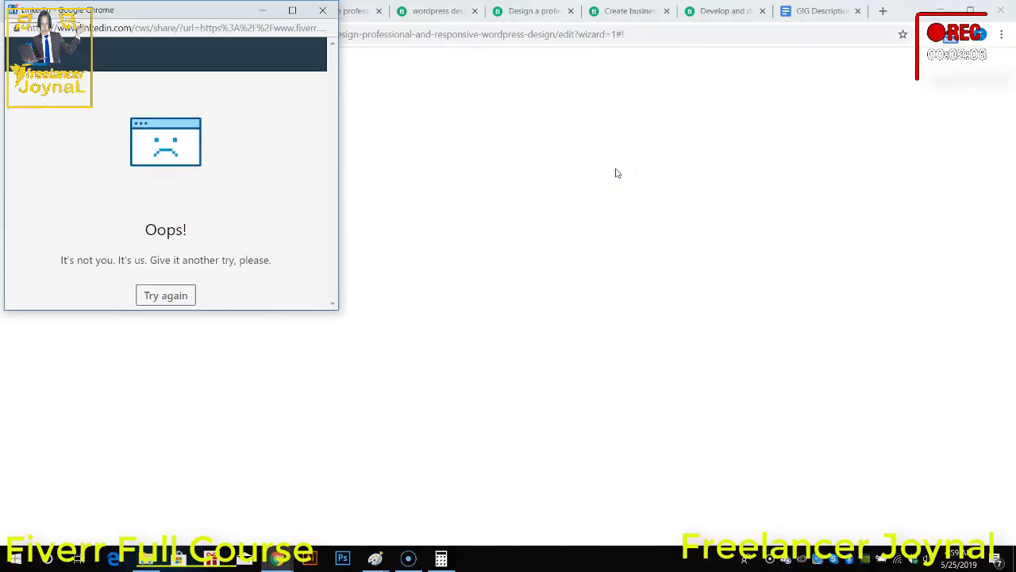
{"action": "left_click", "coordinate": [322, 10]}
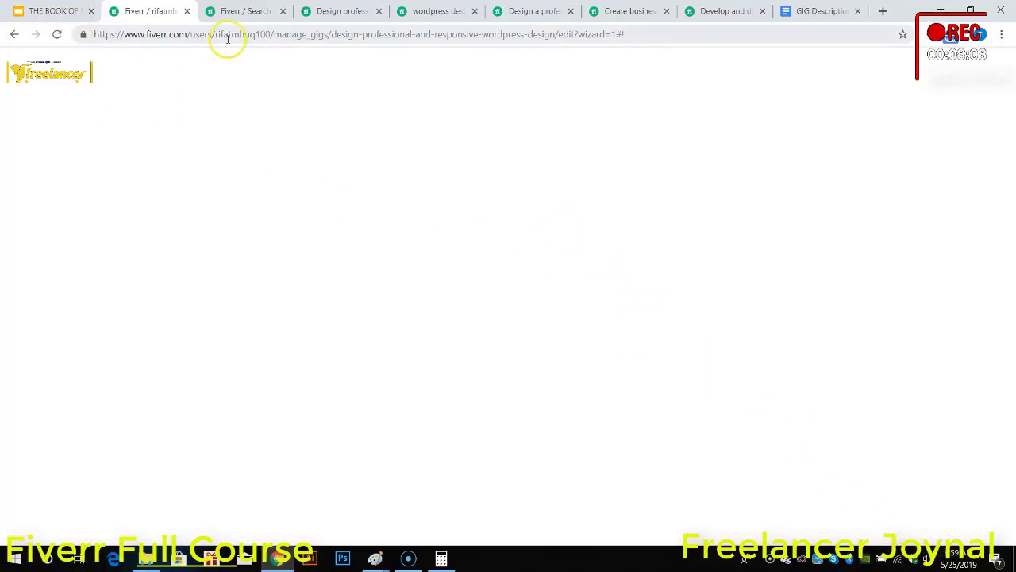
Step: Open the seller's own profile page in the Fiverr search tab and check the latest notifications
{"action": "left_click", "coordinate": [245, 11]}
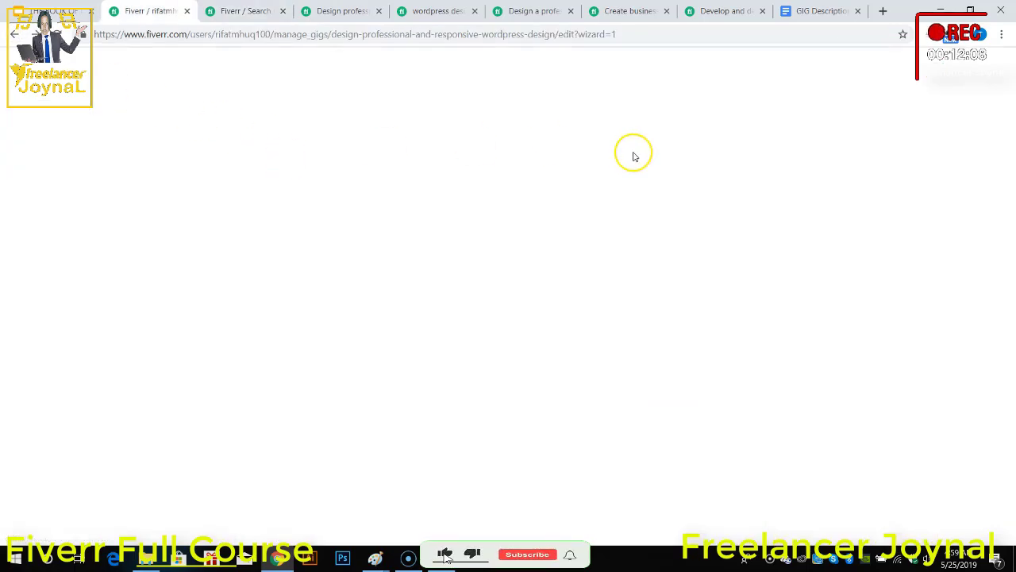
{"action": "left_click", "coordinate": [238, 10]}
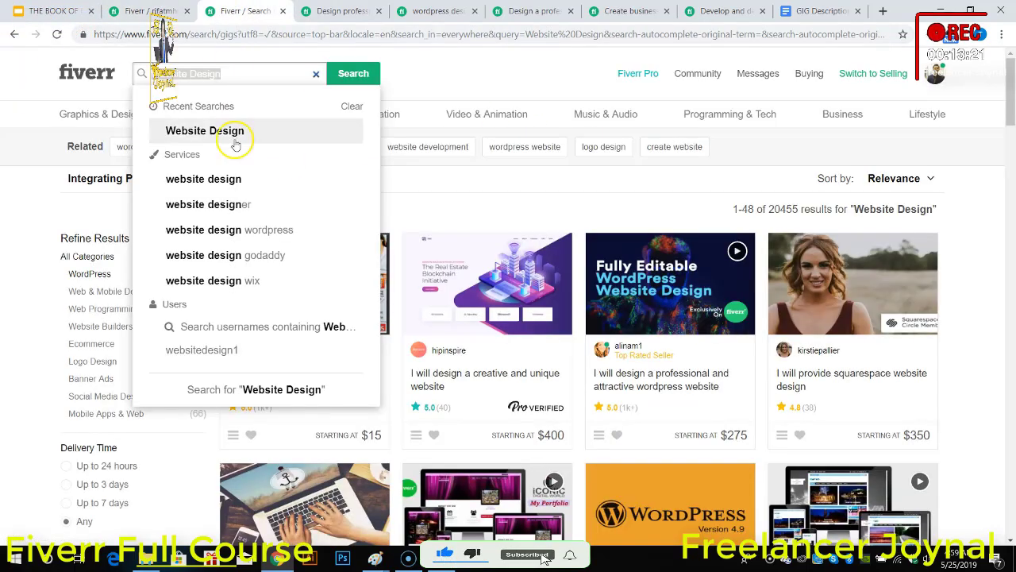
{"action": "left_click", "coordinate": [435, 77]}
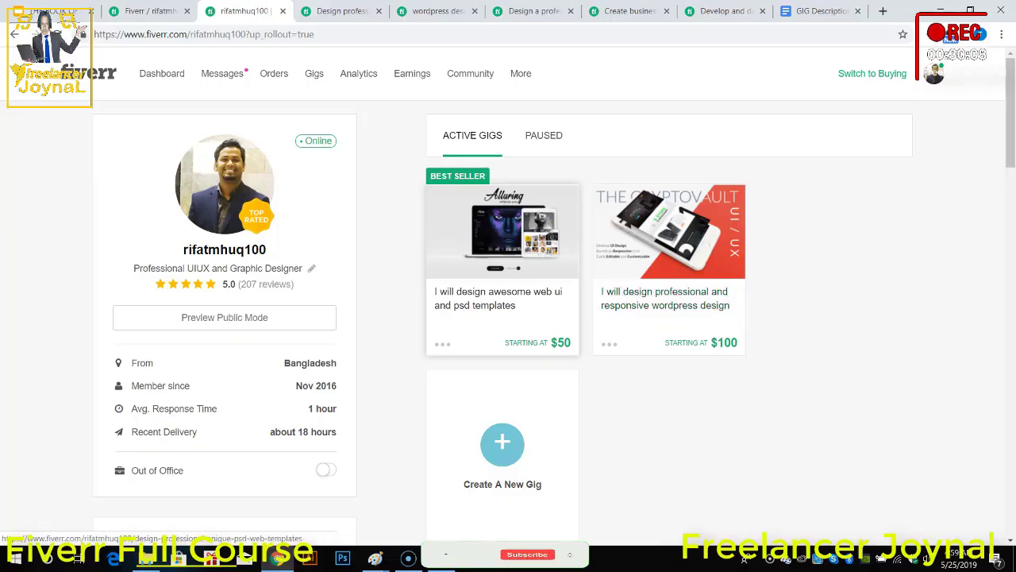
{"action": "left_click", "coordinate": [241, 75]}
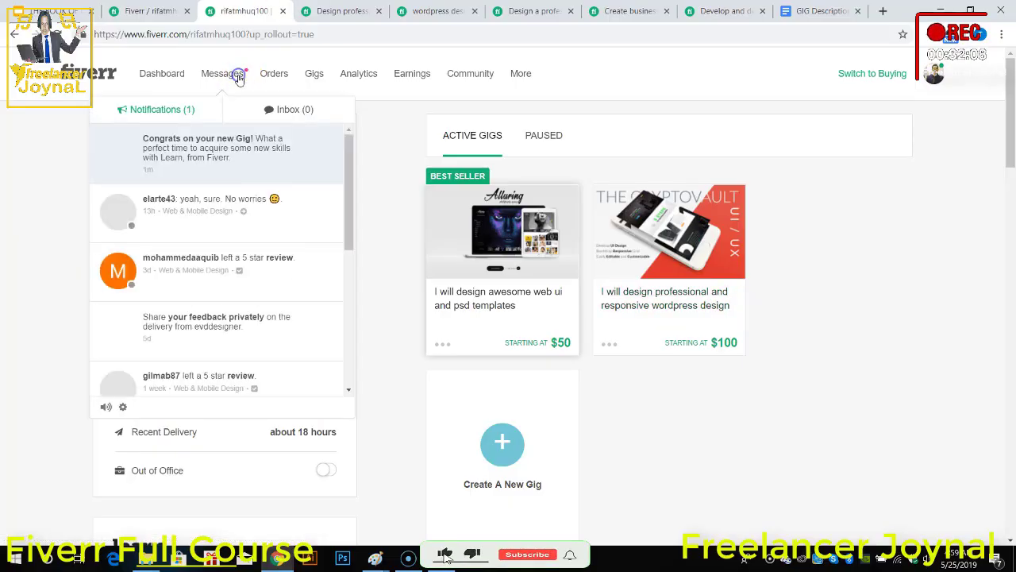
{"action": "left_click", "coordinate": [274, 79]}
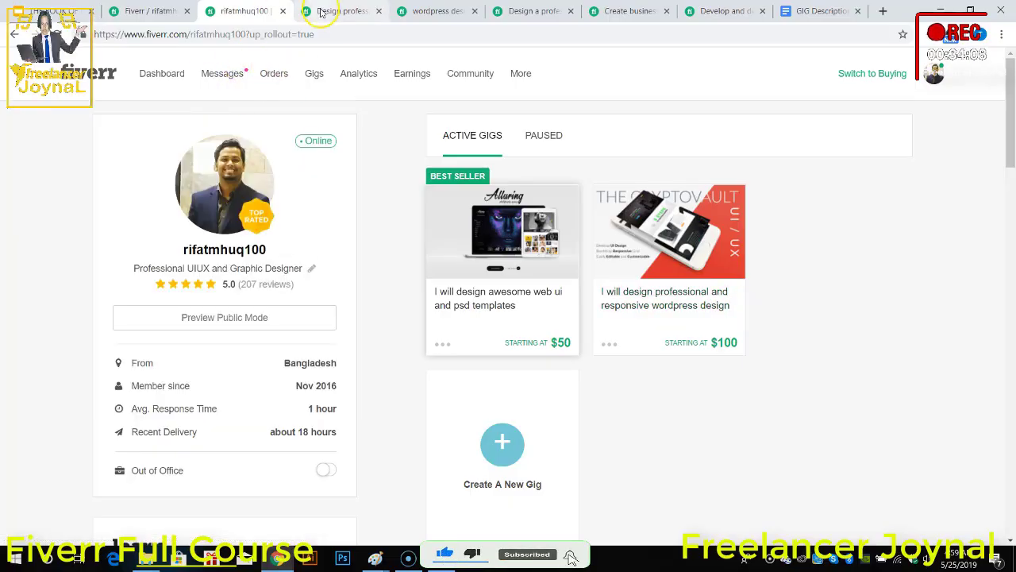
Step: Close the five competitor gig tabs and the GIG Description document, returning to the seller profile
{"action": "left_click", "coordinate": [349, 15]}
{"action": "left_click", "coordinate": [380, 11]}
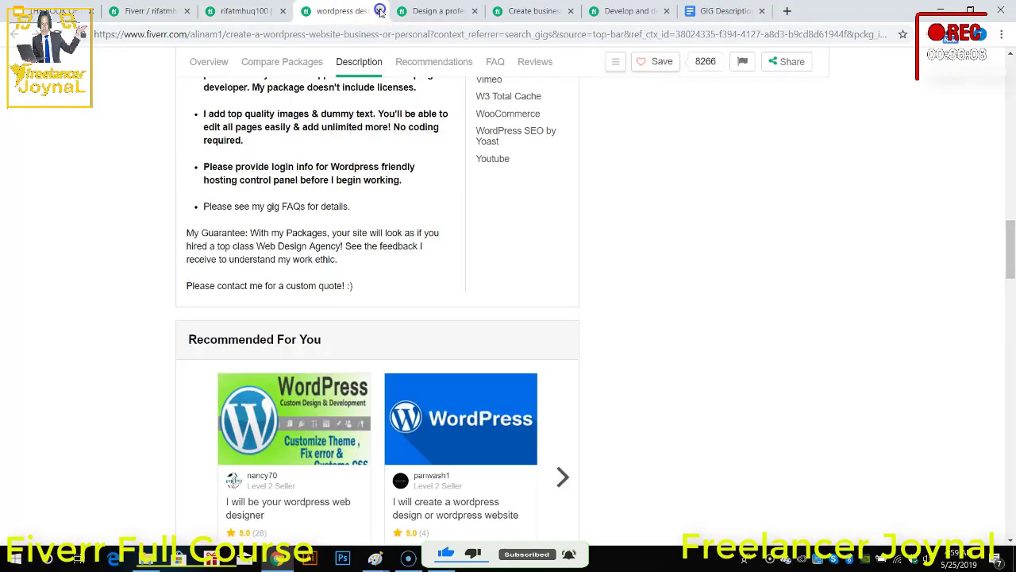
{"action": "left_click", "coordinate": [379, 11]}
{"action": "left_click", "coordinate": [380, 11]}
{"action": "left_click", "coordinate": [379, 11]}
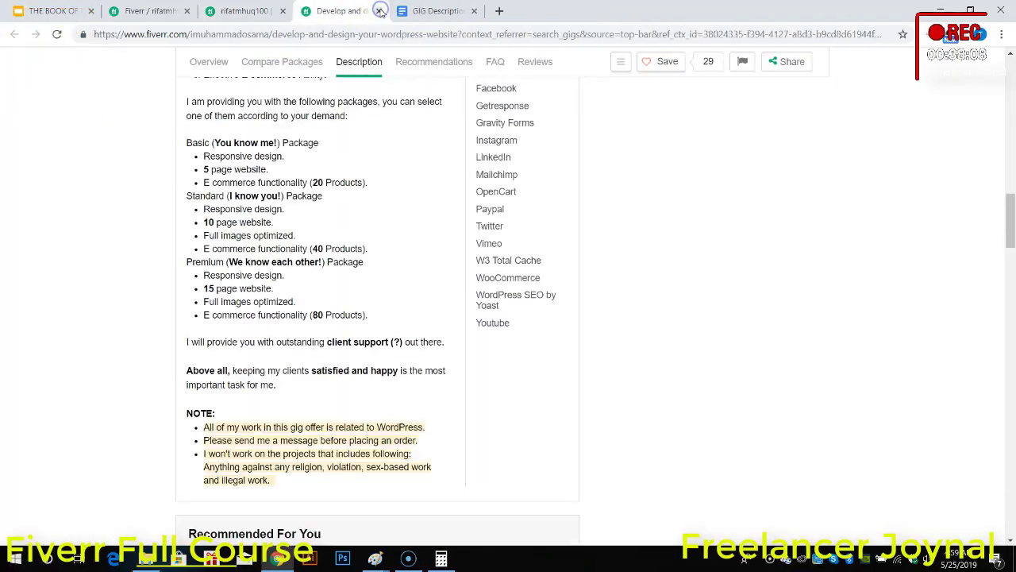
{"action": "left_click", "coordinate": [380, 12]}
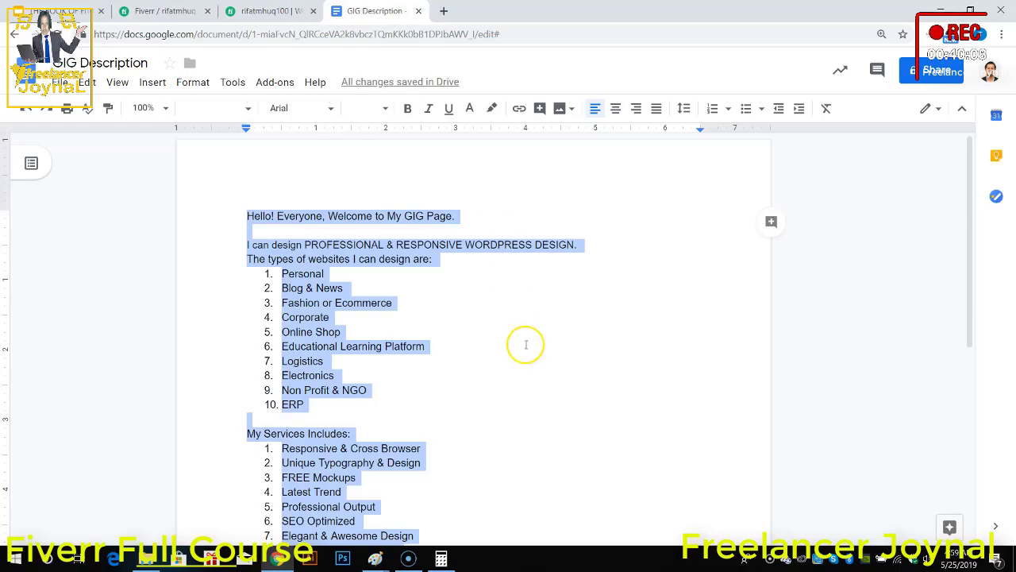
{"action": "scroll", "coordinate": [524, 341], "scroll_direction": "down", "scroll_amount": 4}
{"action": "scroll", "coordinate": [525, 342], "scroll_direction": "up", "scroll_amount": 3}
{"action": "left_click", "coordinate": [629, 12]}
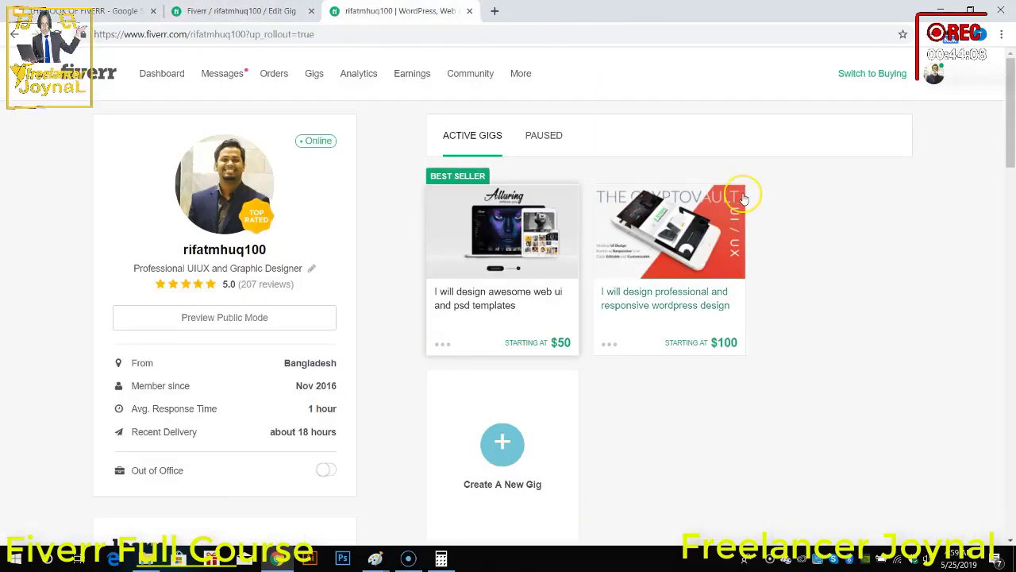
Step: Open the published professional and responsive WordPress design gig and review its gallery images and its Standard and Premium packages
{"action": "left_click", "coordinate": [678, 300]}
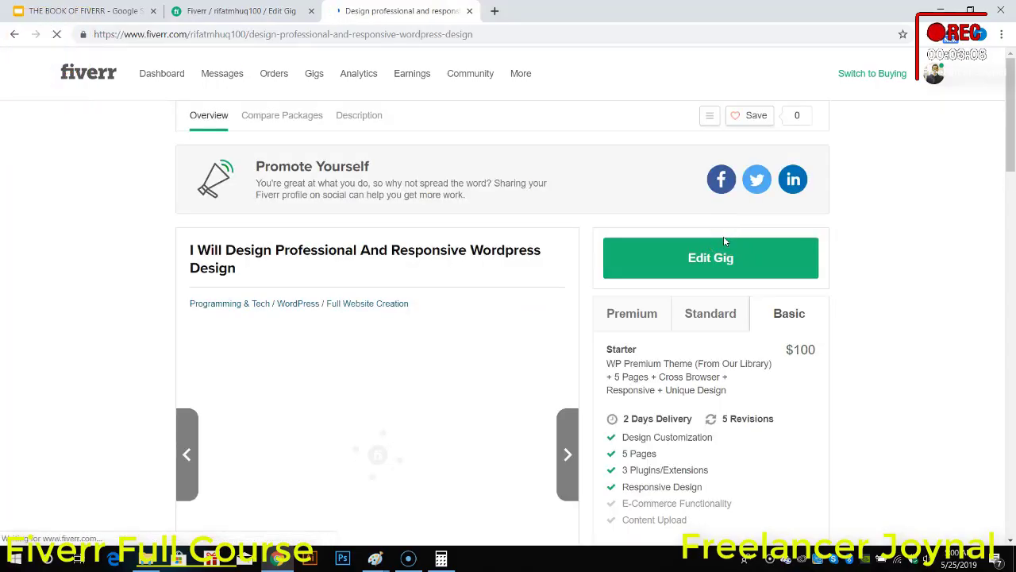
{"action": "scroll", "coordinate": [723, 236], "scroll_direction": "down", "scroll_amount": 2}
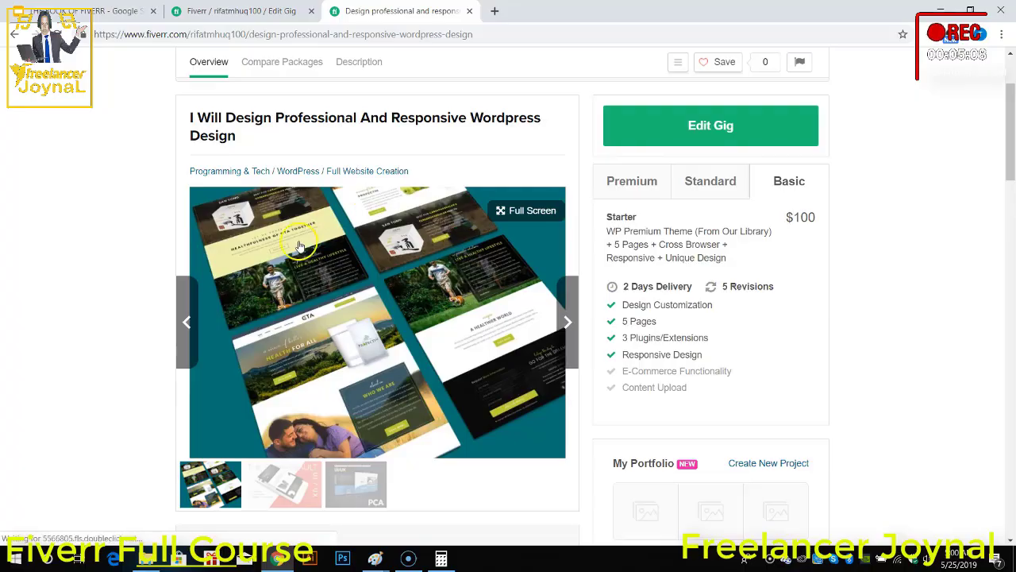
{"action": "scroll", "coordinate": [390, 306], "scroll_direction": "down", "scroll_amount": 1}
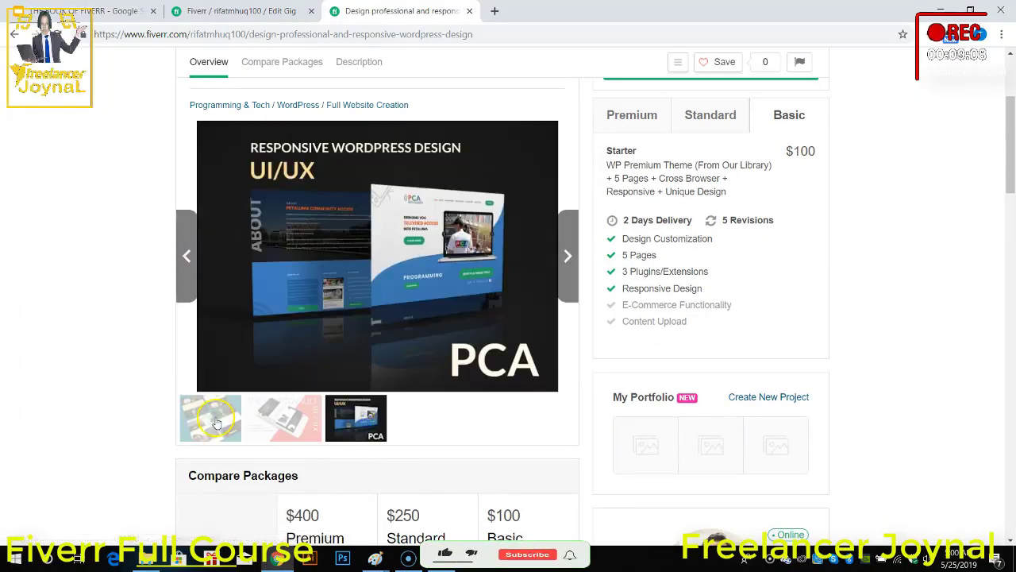
{"action": "scroll", "coordinate": [376, 262], "scroll_direction": "up", "scroll_amount": 1}
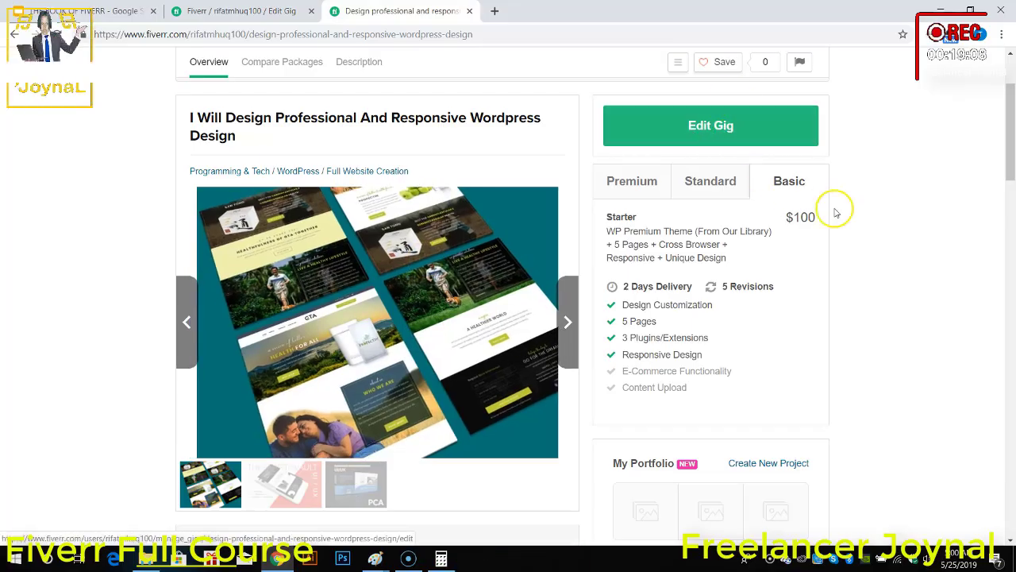
{"action": "left_click", "coordinate": [712, 197]}
{"action": "left_click", "coordinate": [636, 195]}
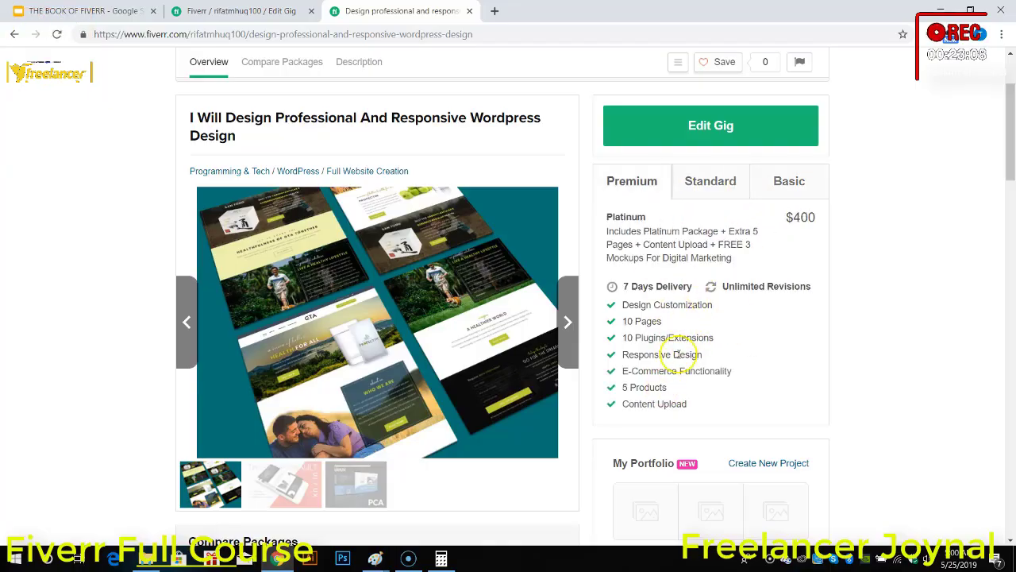
Step: View the seller's portfolio page from the gig, and return to the gig page
{"action": "scroll", "coordinate": [692, 363], "scroll_direction": "down", "scroll_amount": 2}
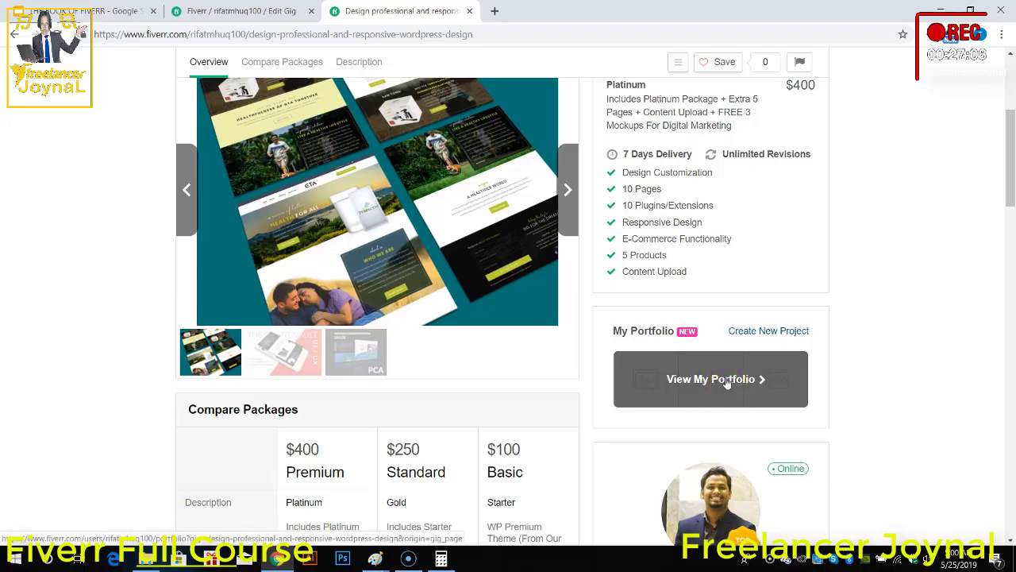
{"action": "left_click", "coordinate": [726, 379]}
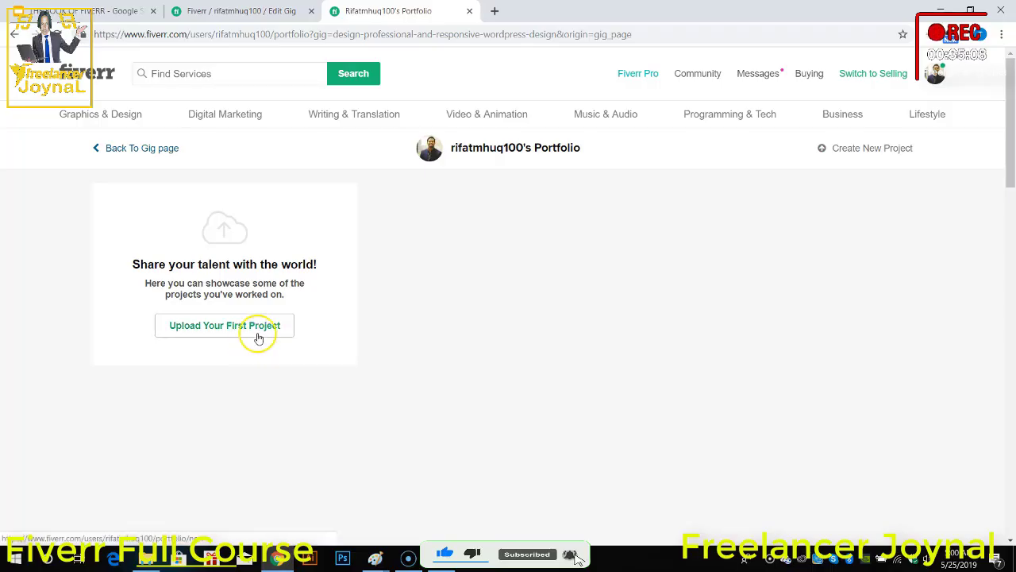
{"action": "left_click", "coordinate": [14, 34]}
Step: Review the package comparison table and the seller details on the published gig page
{"action": "scroll", "coordinate": [721, 238], "scroll_direction": "down", "scroll_amount": 5}
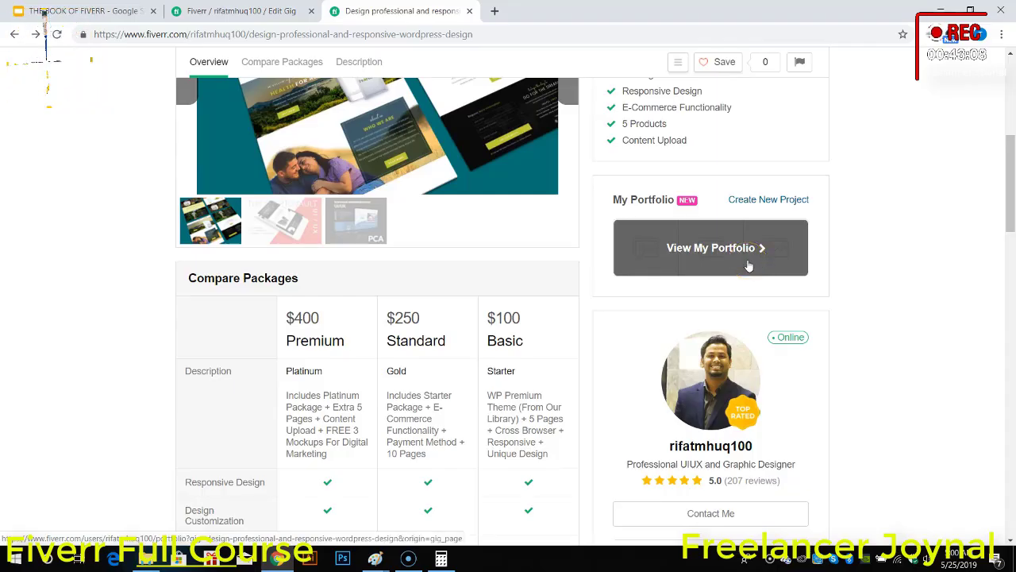
{"action": "scroll", "coordinate": [469, 341], "scroll_direction": "down", "scroll_amount": 4}
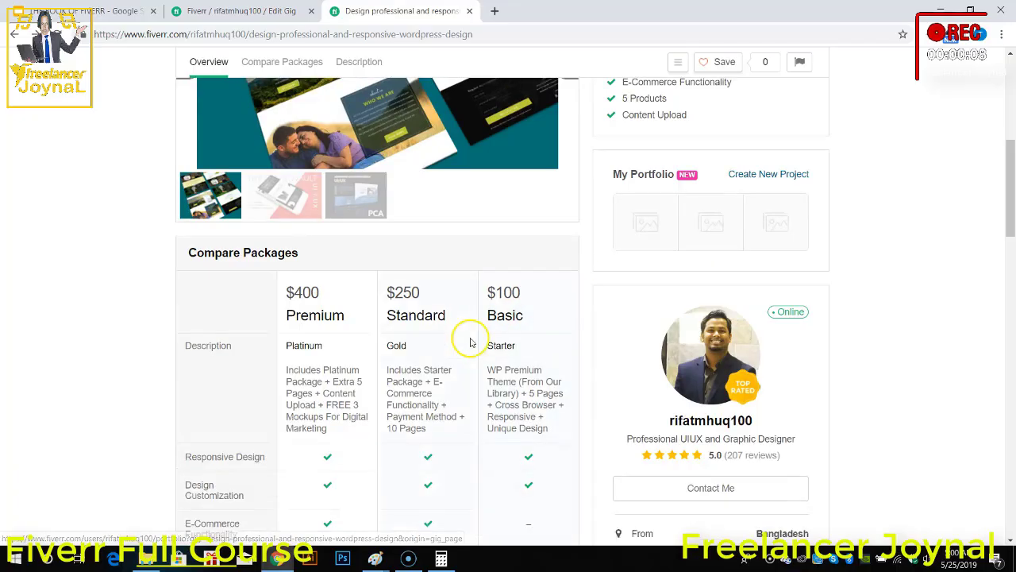
{"action": "scroll", "coordinate": [373, 297], "scroll_direction": "down", "scroll_amount": 1}
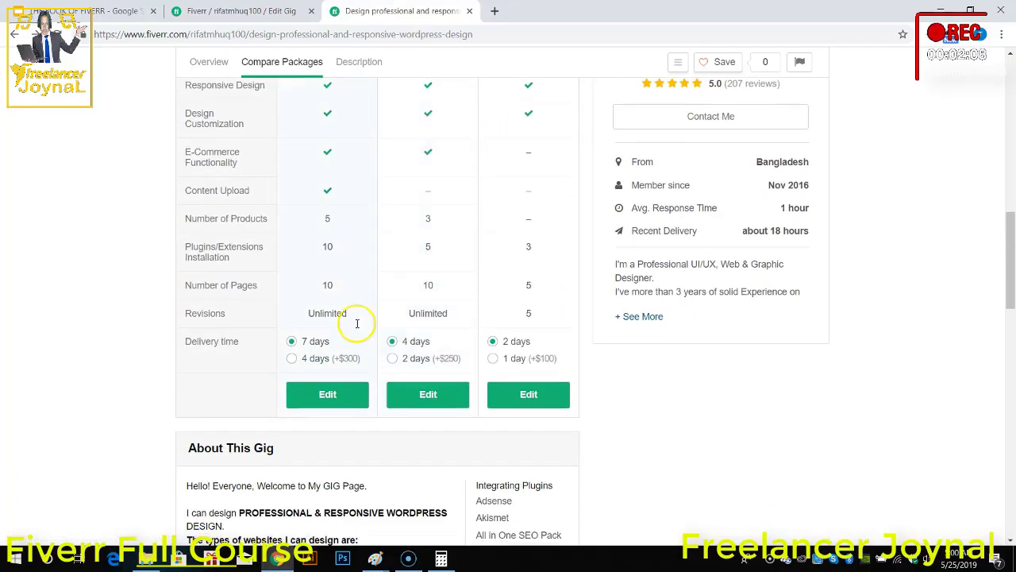
{"action": "scroll", "coordinate": [794, 310], "scroll_direction": "up", "scroll_amount": 3}
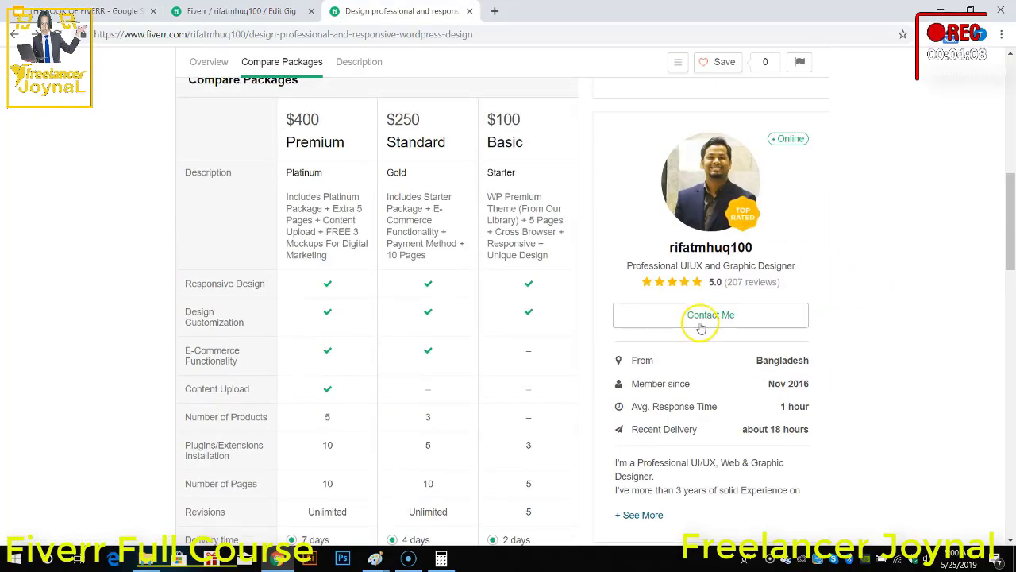
{"action": "scroll", "coordinate": [795, 314], "scroll_direction": "up", "scroll_amount": 2}
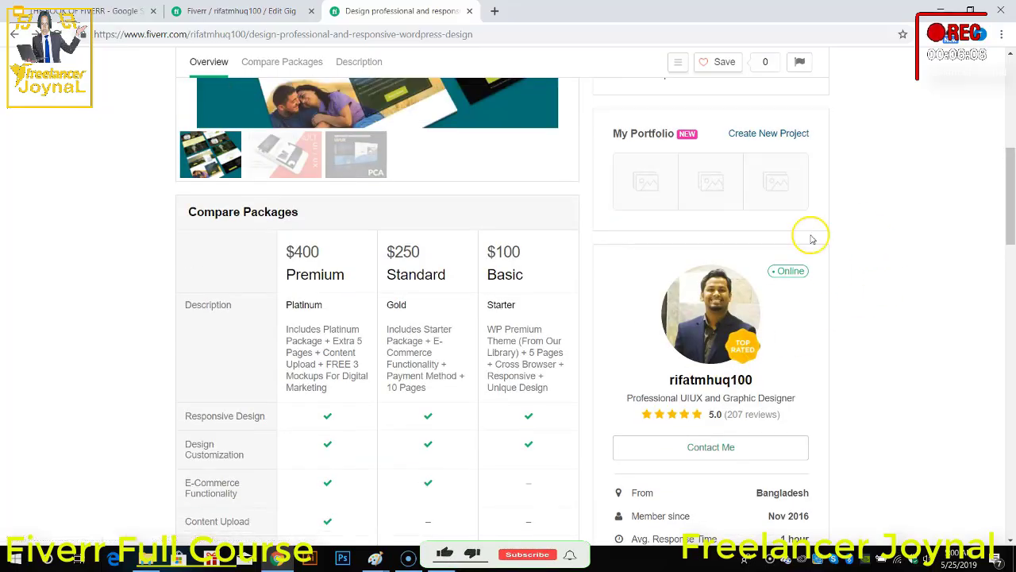
Step: Review the package delivery times, the gig description and the list of included services on the published gig page
{"action": "scroll", "coordinate": [762, 266], "scroll_direction": "up", "scroll_amount": 2}
{"action": "scroll", "coordinate": [710, 293], "scroll_direction": "down", "scroll_amount": 6}
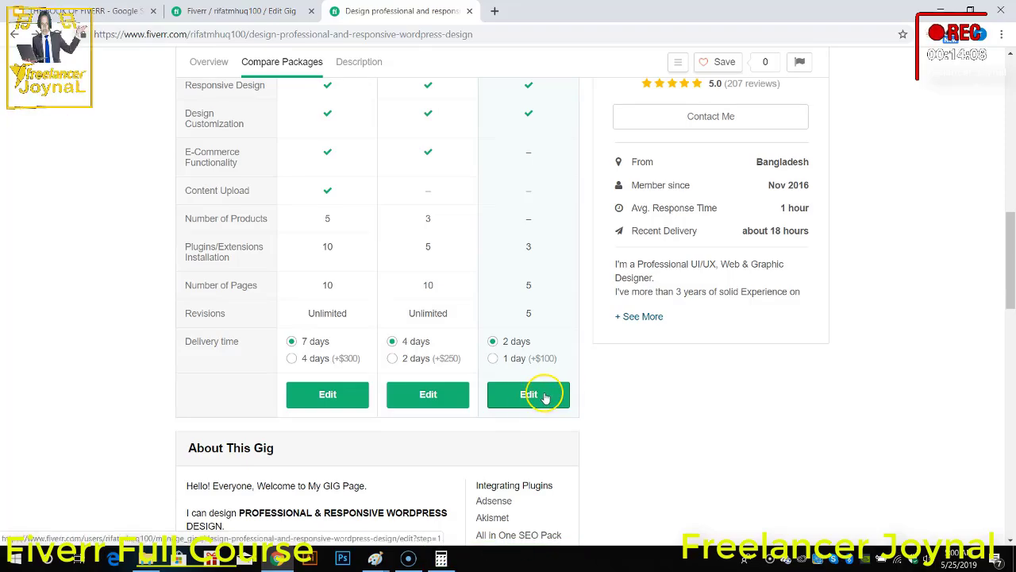
{"action": "scroll", "coordinate": [544, 394], "scroll_direction": "down", "scroll_amount": 3}
{"action": "scroll", "coordinate": [238, 333], "scroll_direction": "down", "scroll_amount": 2}
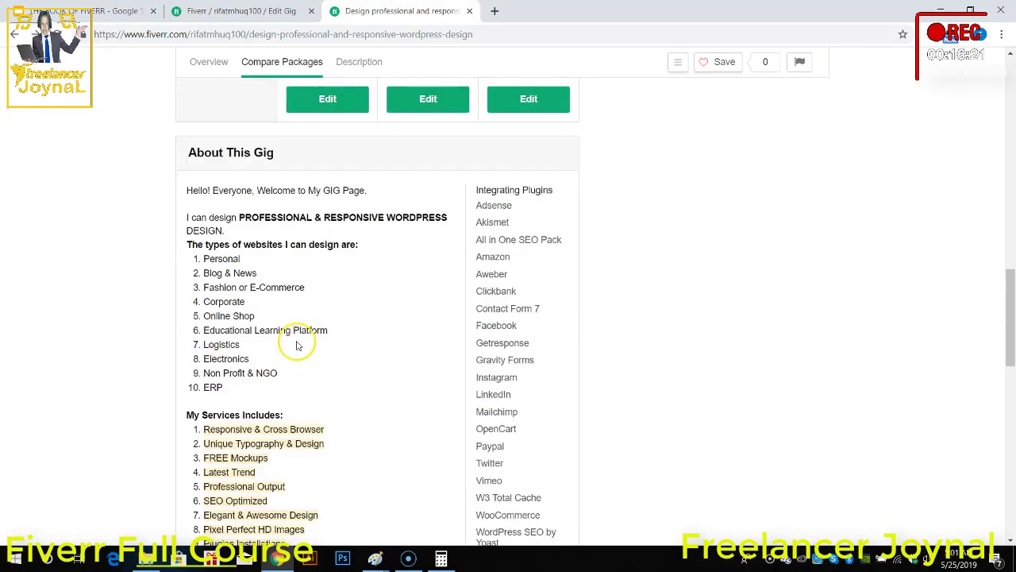
{"action": "scroll", "coordinate": [218, 295], "scroll_direction": "down", "scroll_amount": 6}
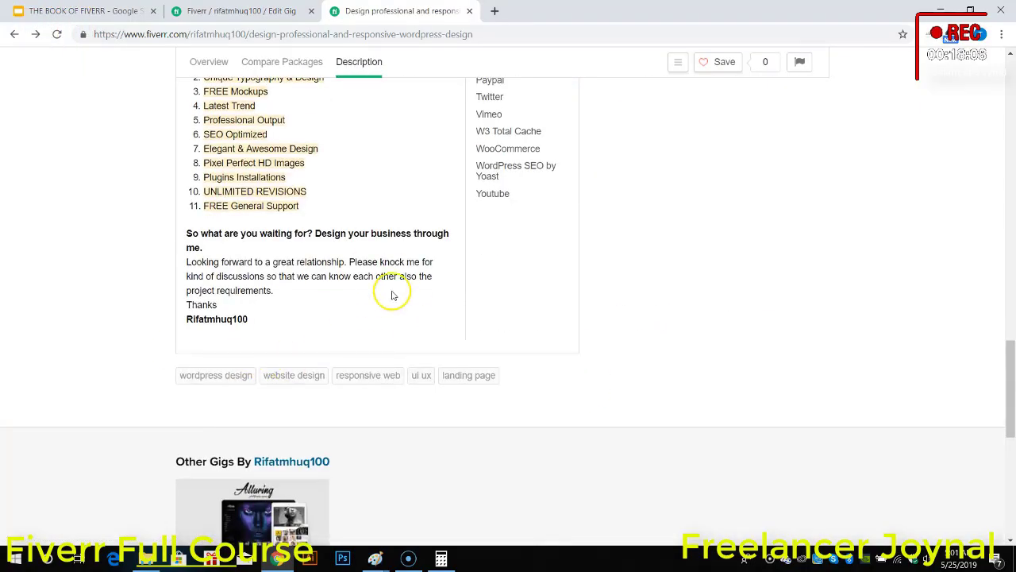
Step: Examine the integrating plugins list beside the gig description and the search tags below it
{"action": "scroll", "coordinate": [390, 294], "scroll_direction": "up", "scroll_amount": 4}
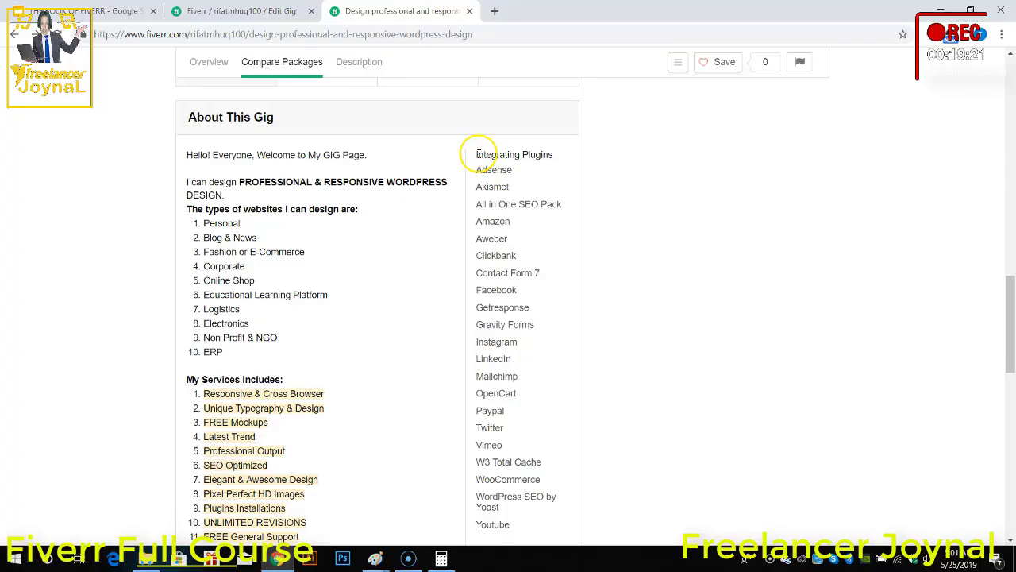
{"action": "left_click_drag", "start_coordinate": [477, 154], "coordinate": [522, 392]}
{"action": "left_click", "coordinate": [522, 392]}
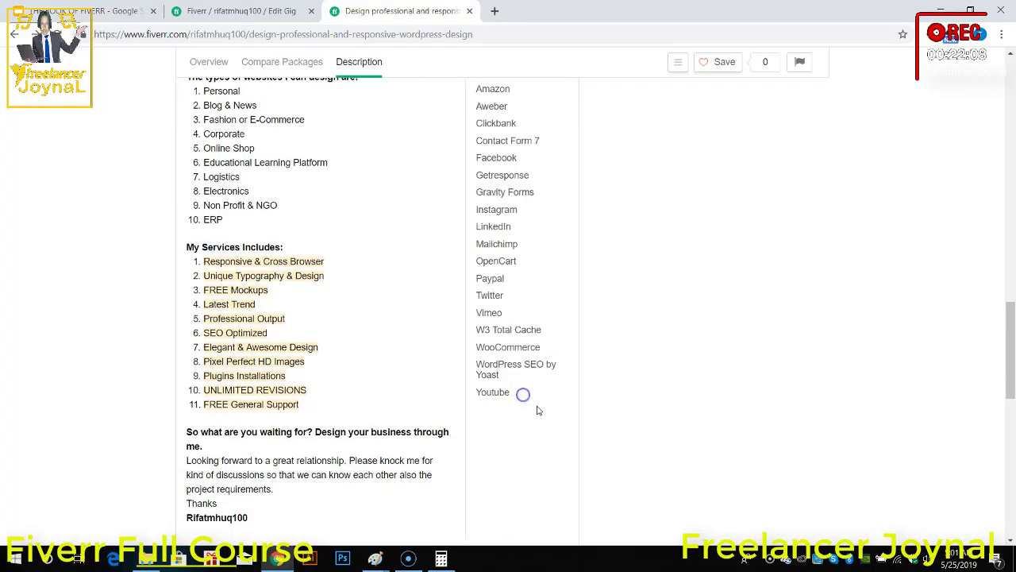
{"action": "scroll", "coordinate": [554, 341], "scroll_direction": "up", "scroll_amount": 3}
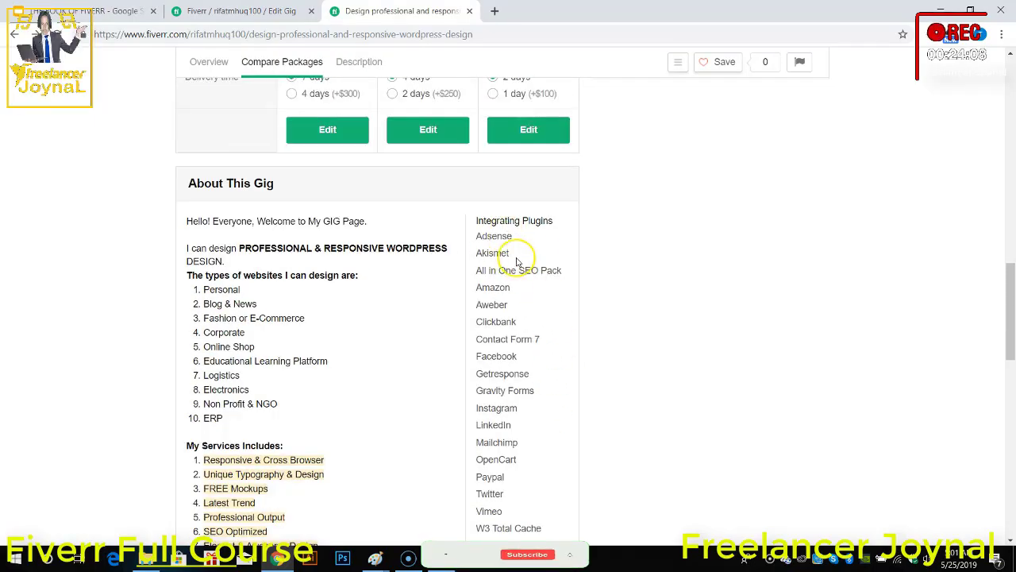
{"action": "scroll", "coordinate": [533, 429], "scroll_direction": "down", "scroll_amount": 2}
{"action": "left_click_drag", "start_coordinate": [528, 443], "coordinate": [482, 92]}
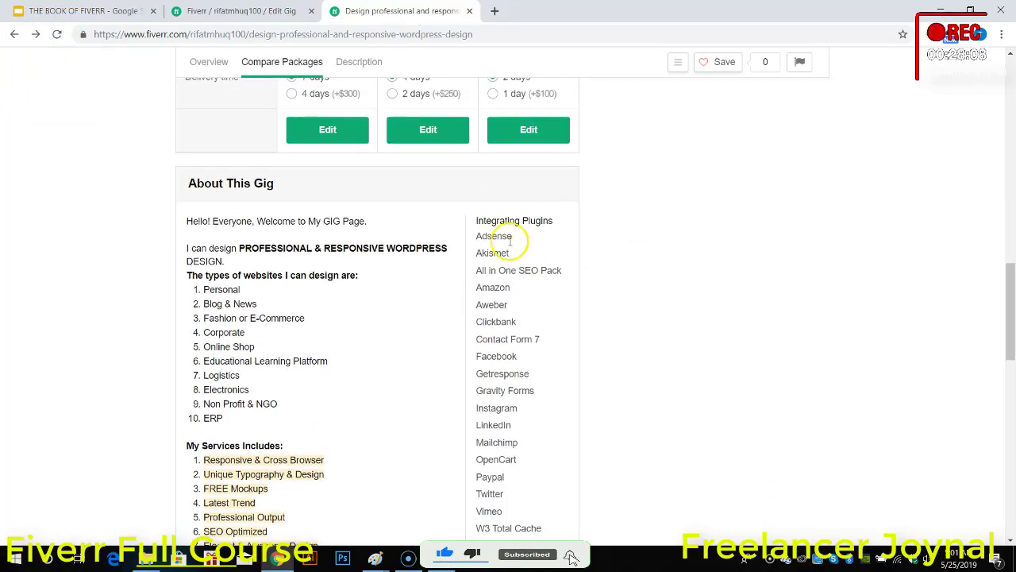
{"action": "scroll", "coordinate": [508, 412], "scroll_direction": "down", "scroll_amount": 3}
{"action": "scroll", "coordinate": [548, 450], "scroll_direction": "down", "scroll_amount": 4}
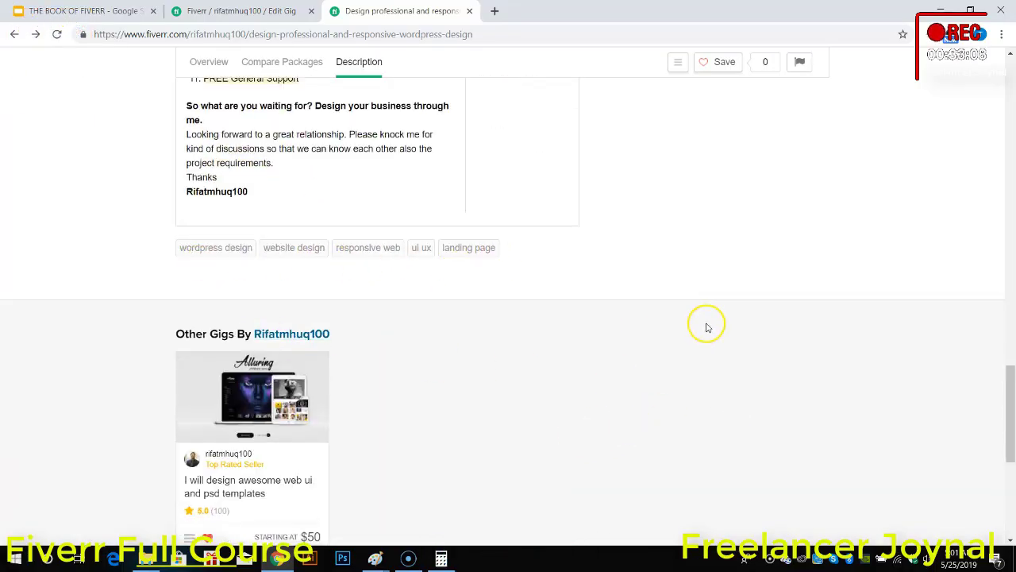
Step: Save the published WordPress design gig to the favourites from its overview section
{"action": "scroll", "coordinate": [706, 325], "scroll_direction": "up", "scroll_amount": 15}
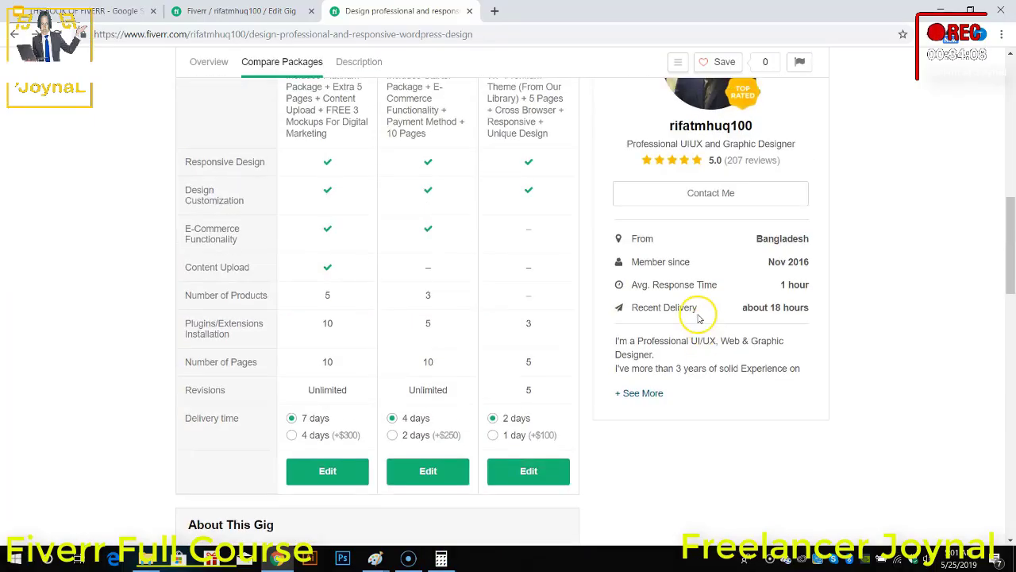
{"action": "scroll", "coordinate": [698, 317], "scroll_direction": "up", "scroll_amount": 10}
{"action": "left_click", "coordinate": [703, 117]}
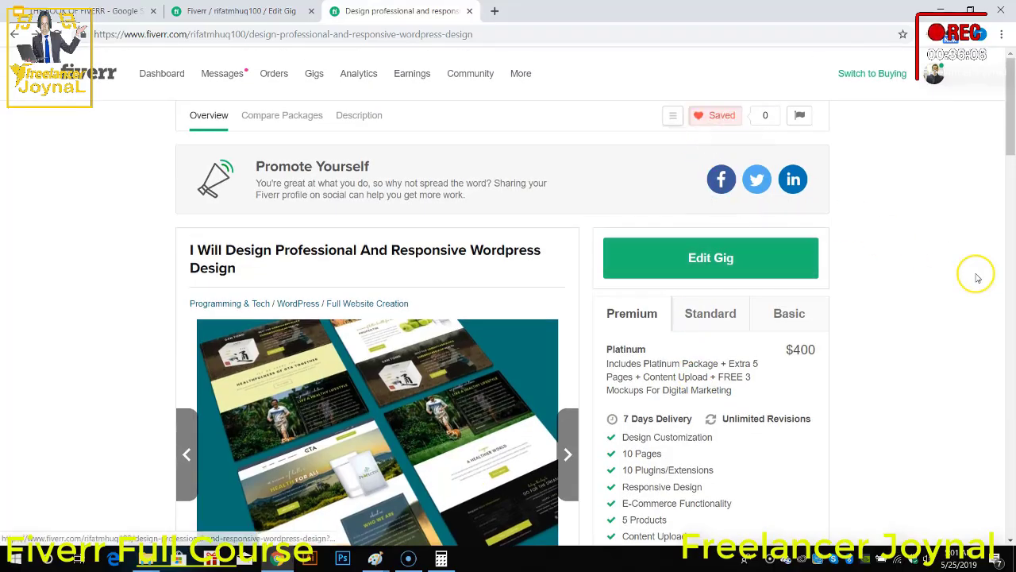